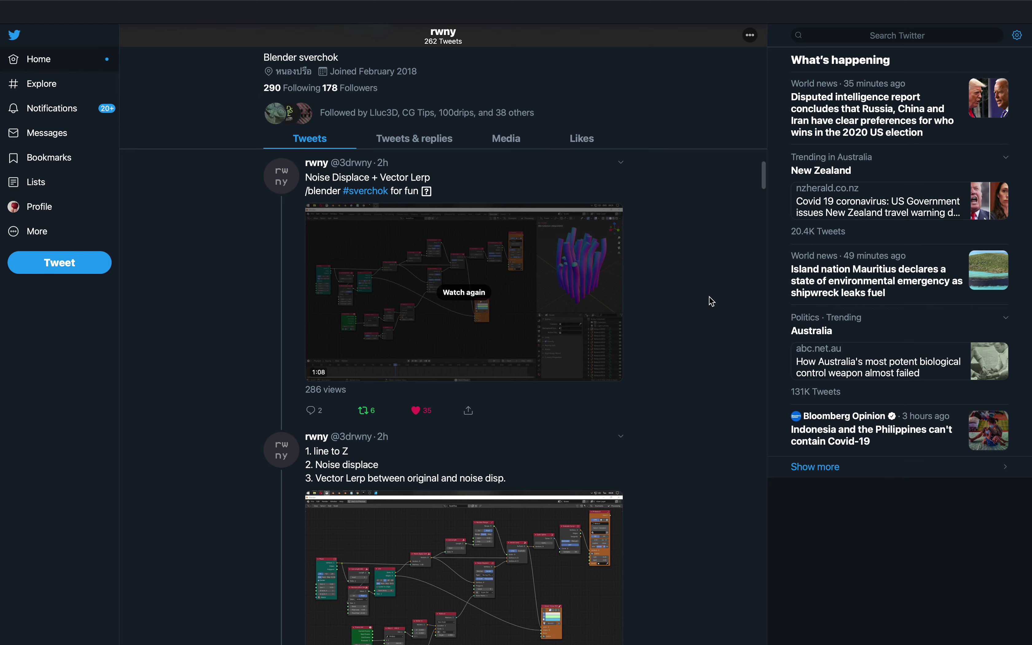
Review the "Noise Displace + Vector Lerp" tweet's video and enlarge the node tree image in the reply below it
scroll(706, 297, "up", 1)
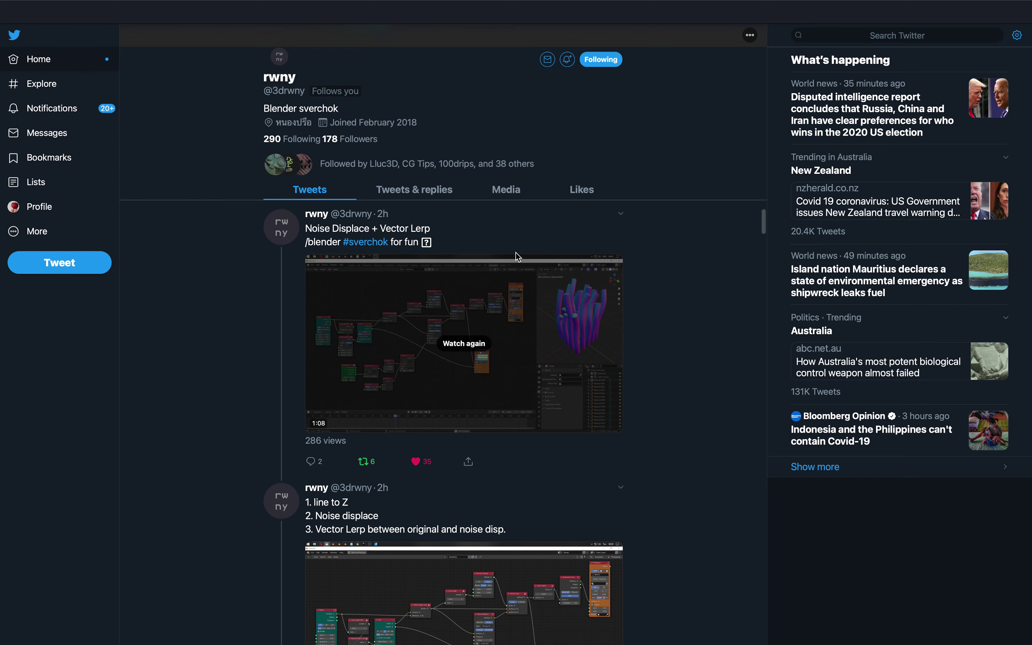
left_click(465, 341)
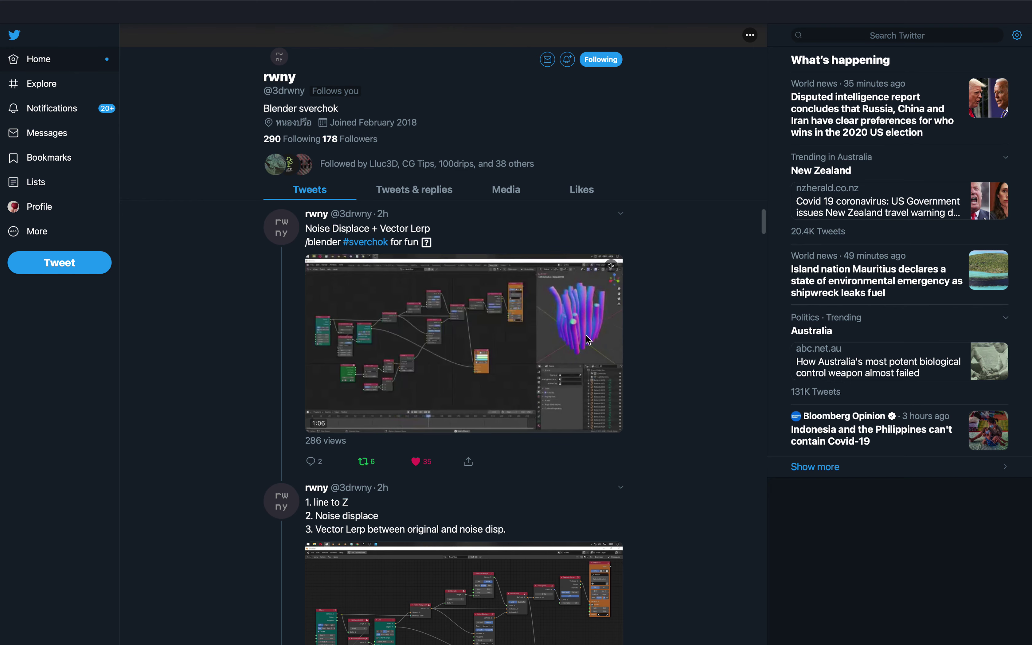
scroll(639, 324, "down", 1)
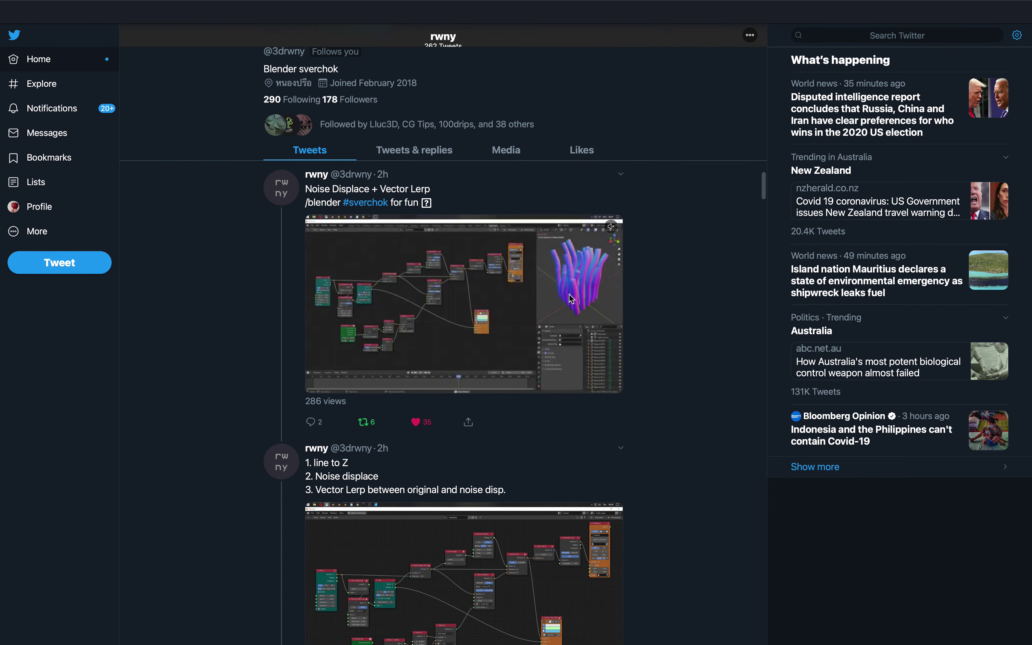
scroll(567, 308, "down", 1)
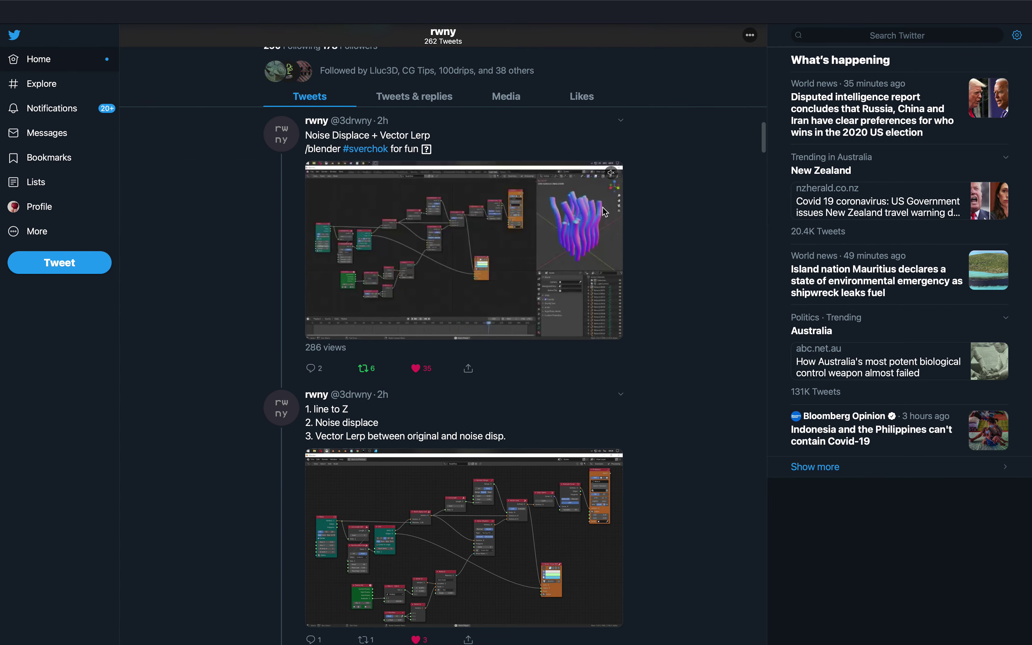
scroll(673, 249, "down", 1)
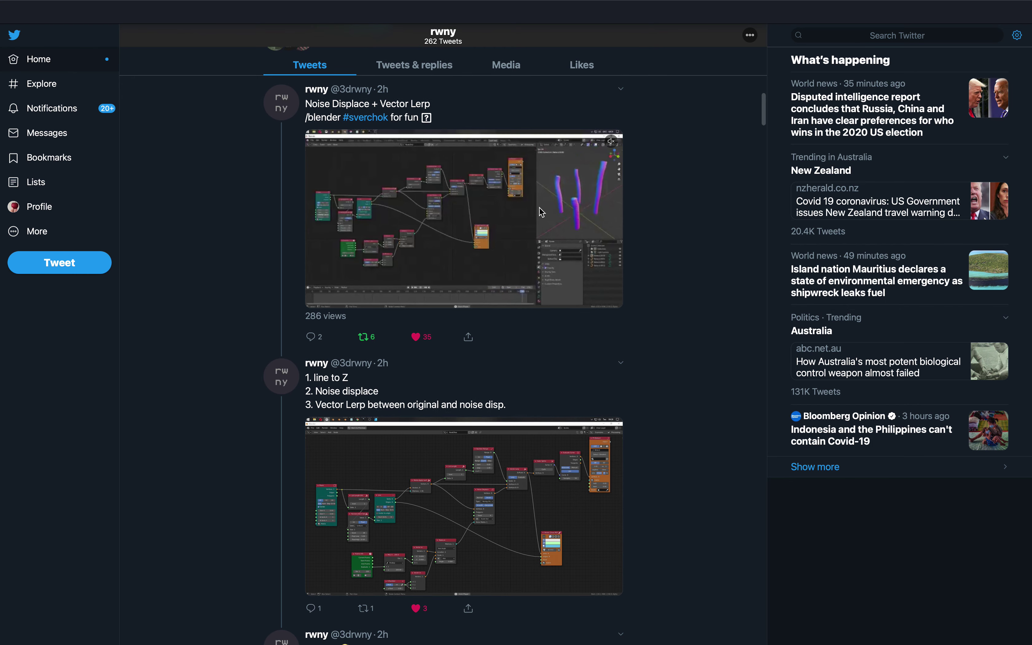
scroll(587, 341, "down", 1)
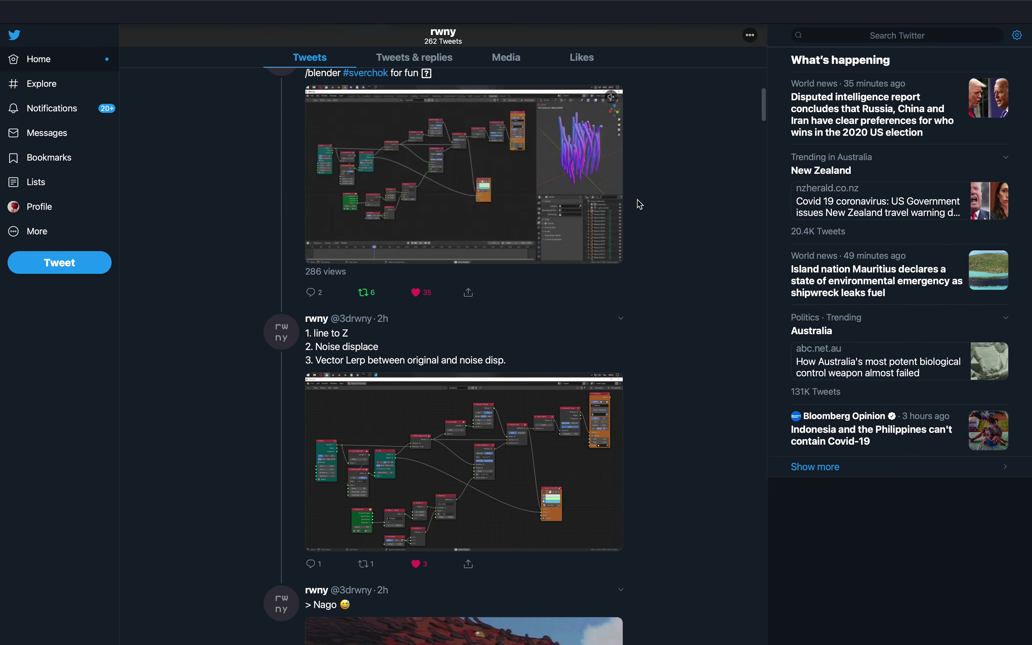
scroll(584, 298, "down", 2)
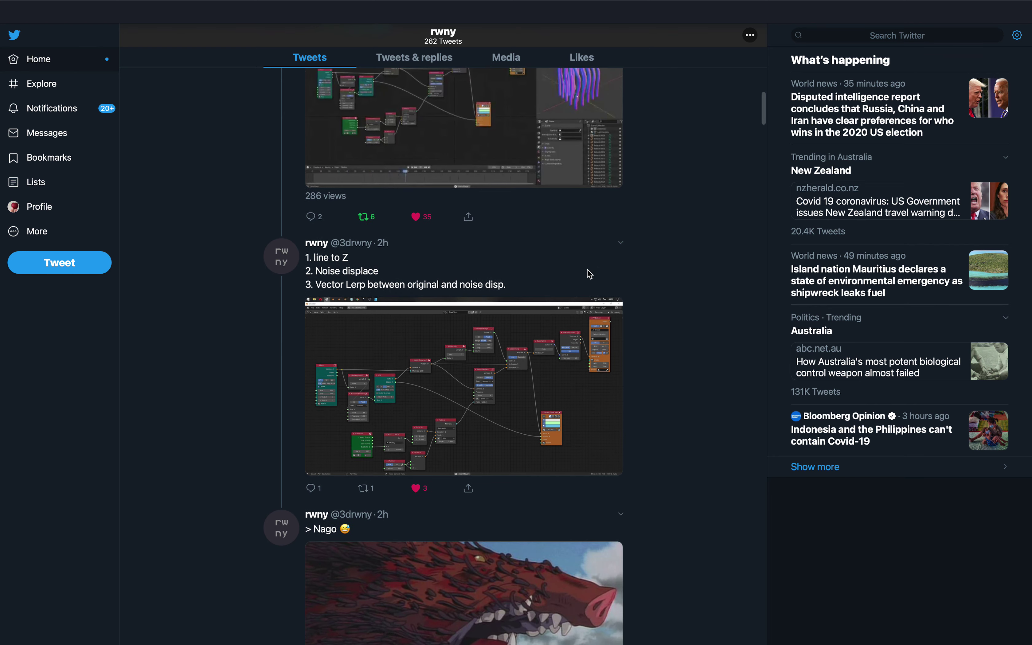
left_click(578, 353)
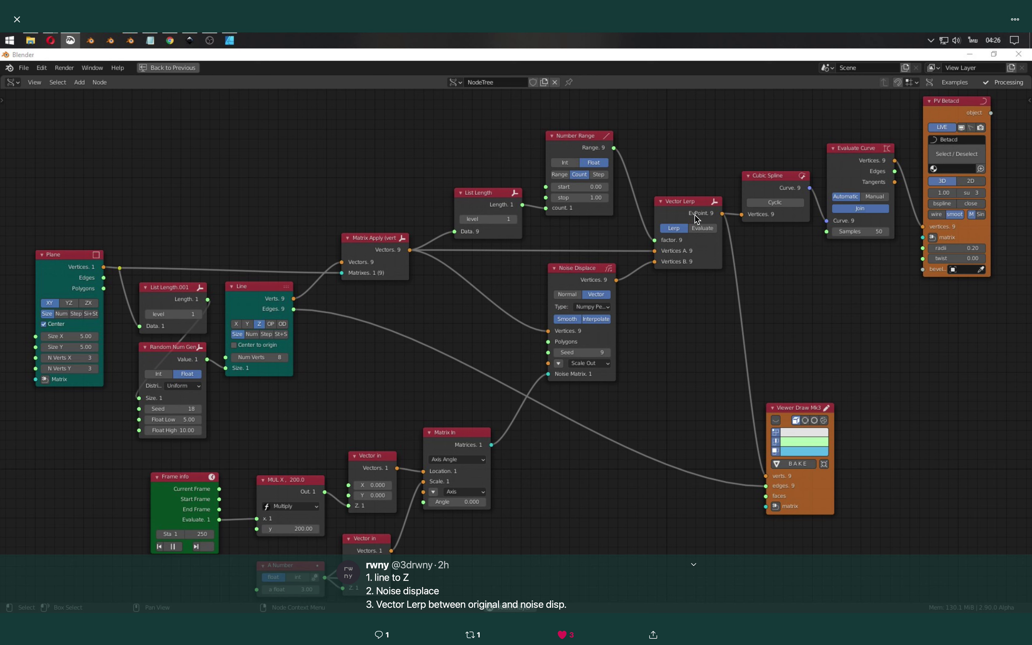
left_click(695, 242)
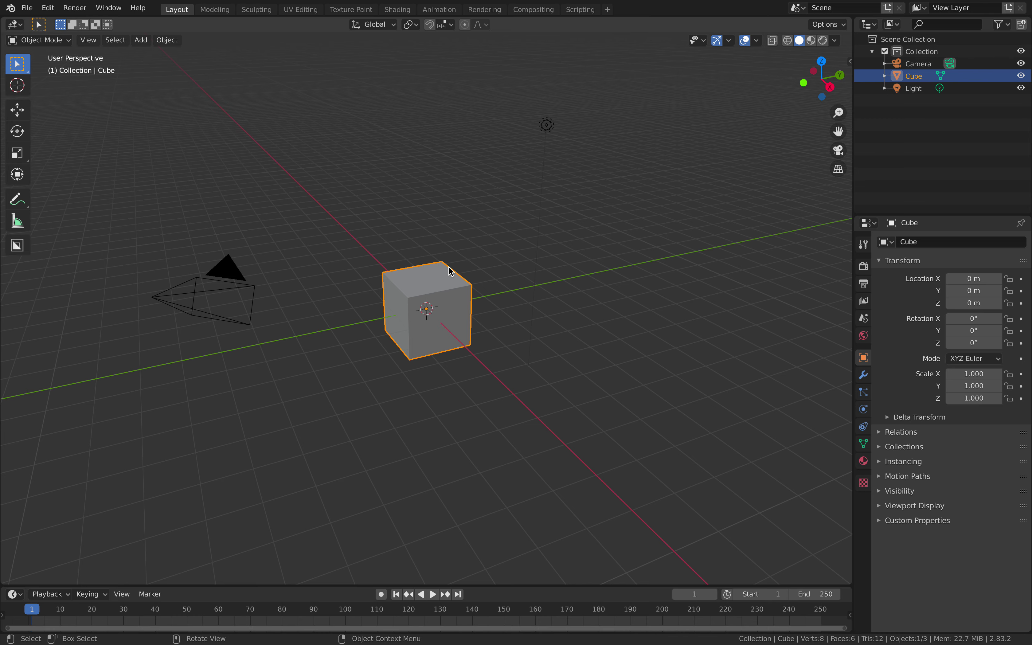
Delete all the default objects from the scene
key("a")
key("x")
left_click(571, 262)
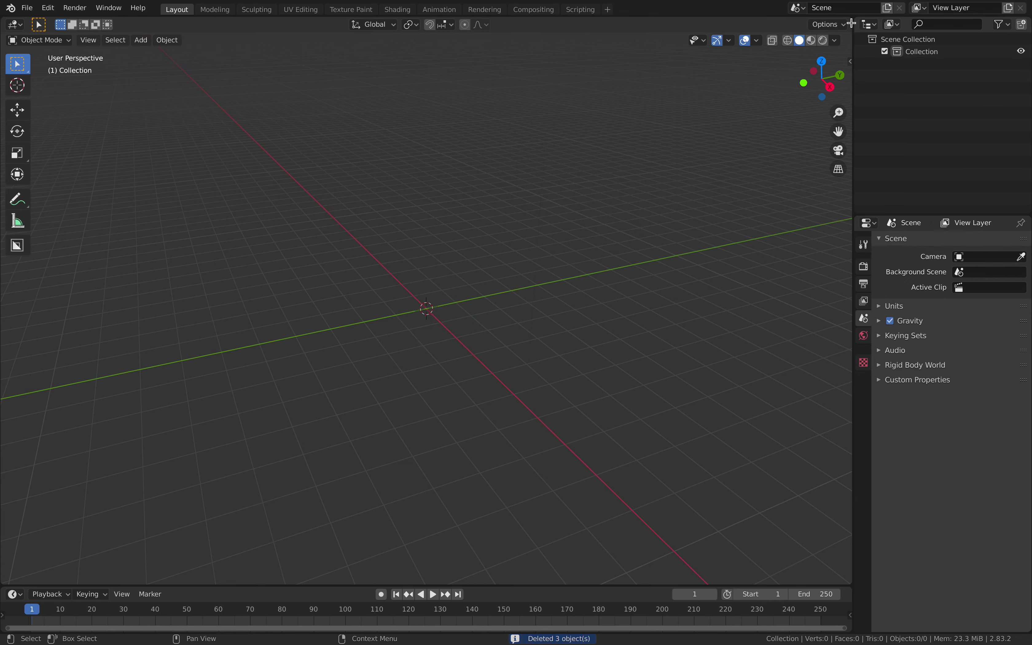
Split the 3D viewport horizontally and turn the upper area into a Sverchok node editor with its sidebar hidden
left_click_drag(851, 24, 851, 300)
left_click(16, 24)
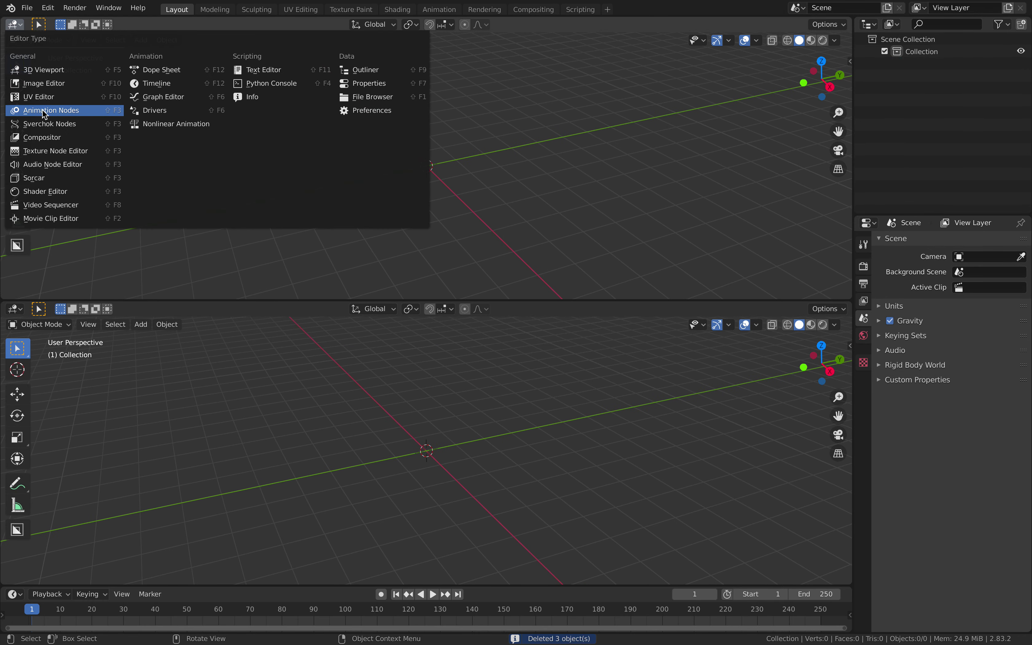
left_click(44, 123)
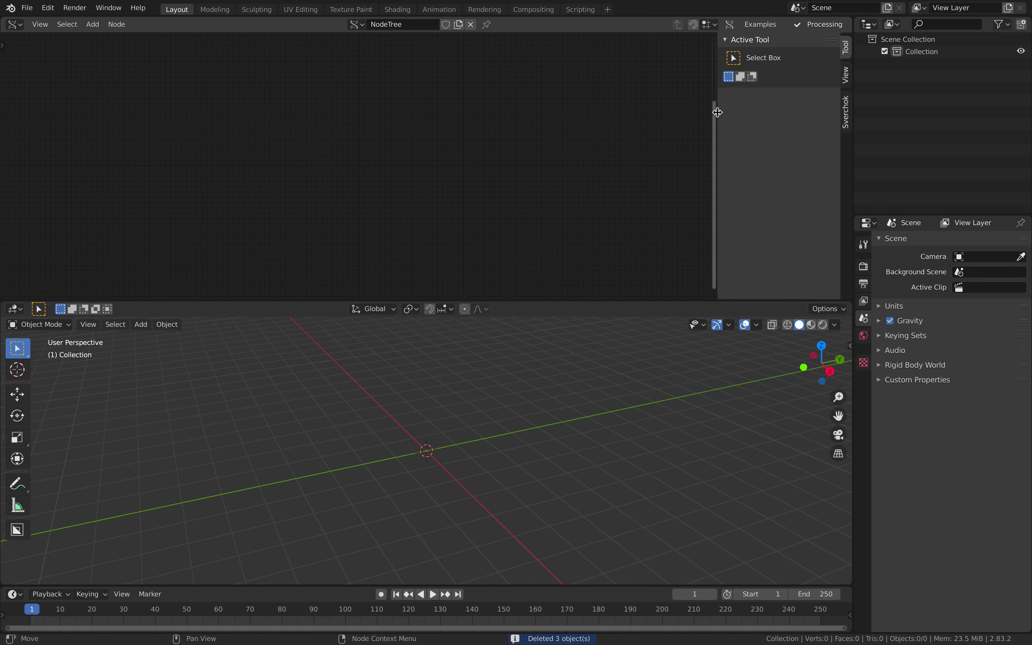
key("n")
Add a Line node to the empty Sverchok node tree
key("alt+space")
type("lin")
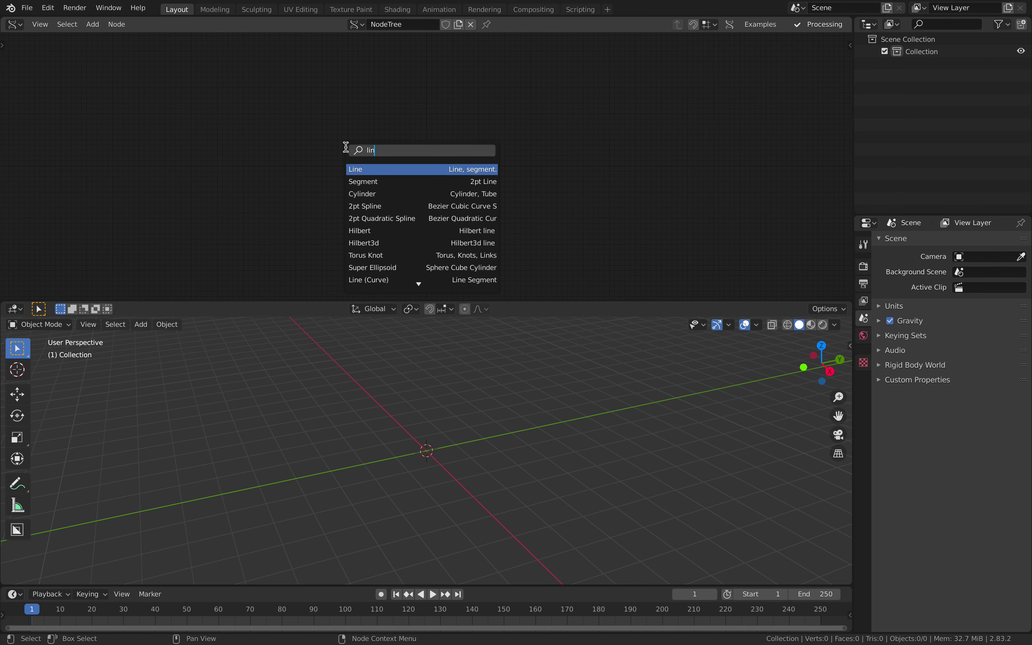
key("Return")
left_click(346, 147)
scroll(352, 152, "up", 8)
middle_click_drag(387, 156, 434, 129)
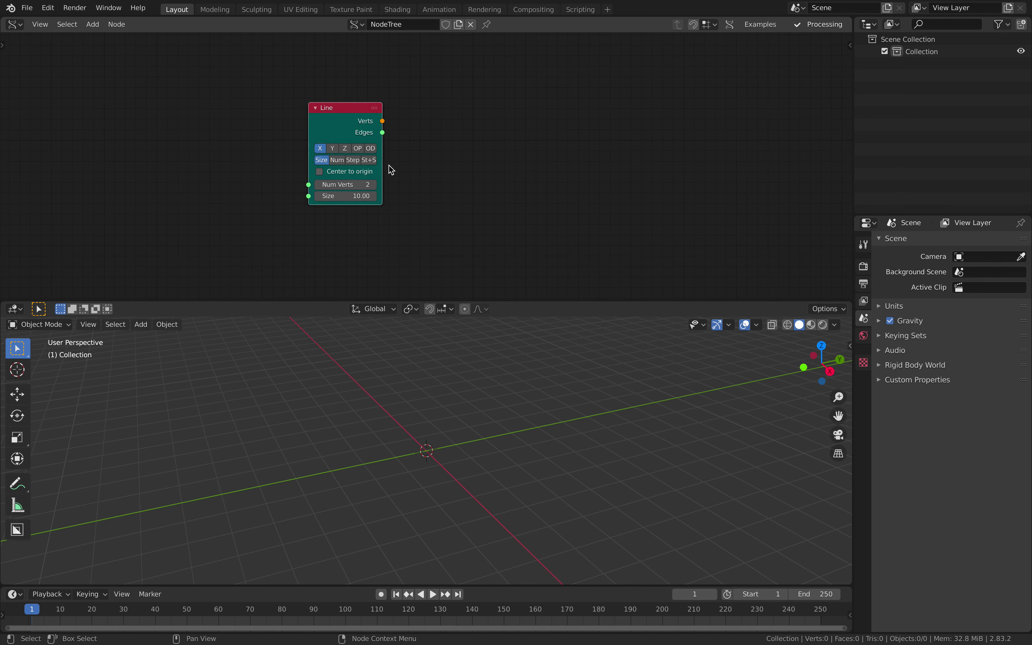
Set the Line node's Num Verts to 6 and attach a Temporal Viewer to its verts and edges outputs
left_click(374, 184)
left_click(374, 184)
left_click(374, 184)
left_click(374, 184)
left_click(353, 110, "ctrl")
left_click_drag(512, 84, 506, 156)
middle_click_drag(471, 399, 460, 454)
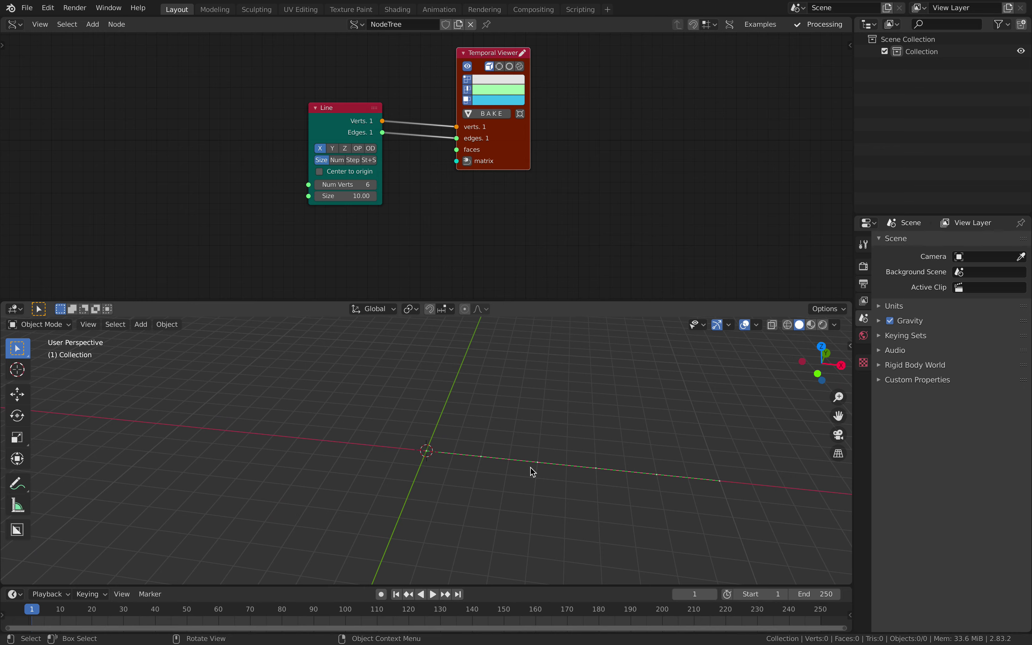
middle_click_drag(532, 472, 610, 449)
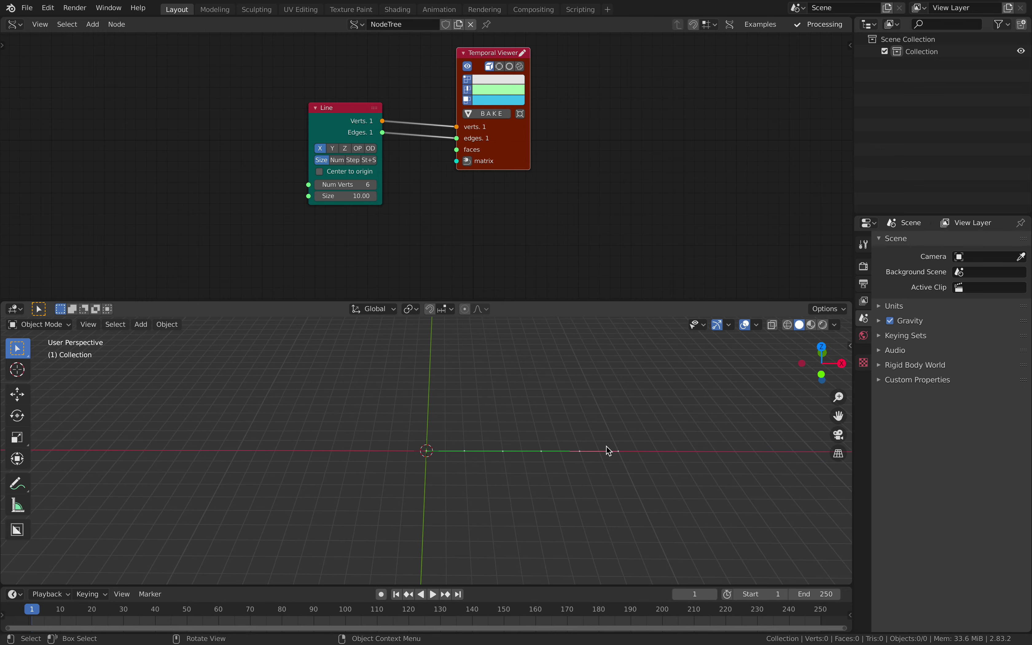
Set the Line node's direction to Z, then space the two nodes apart and widen the Line node
left_click(344, 148)
middle_click_drag(520, 415, 481, 387)
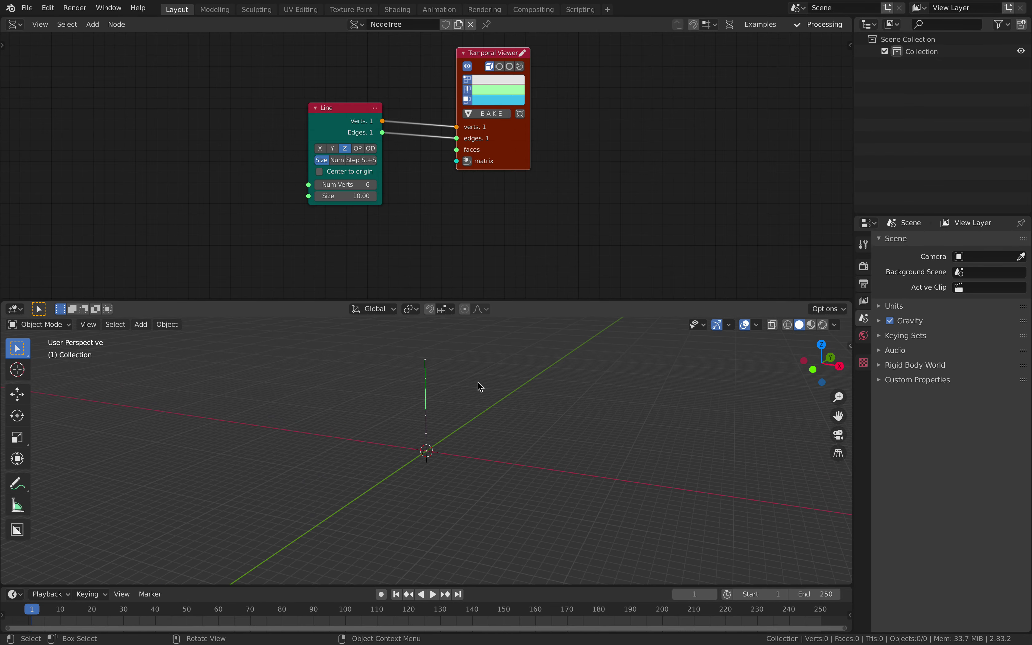
left_click_drag(516, 152, 559, 160)
left_click_drag(338, 121, 354, 104)
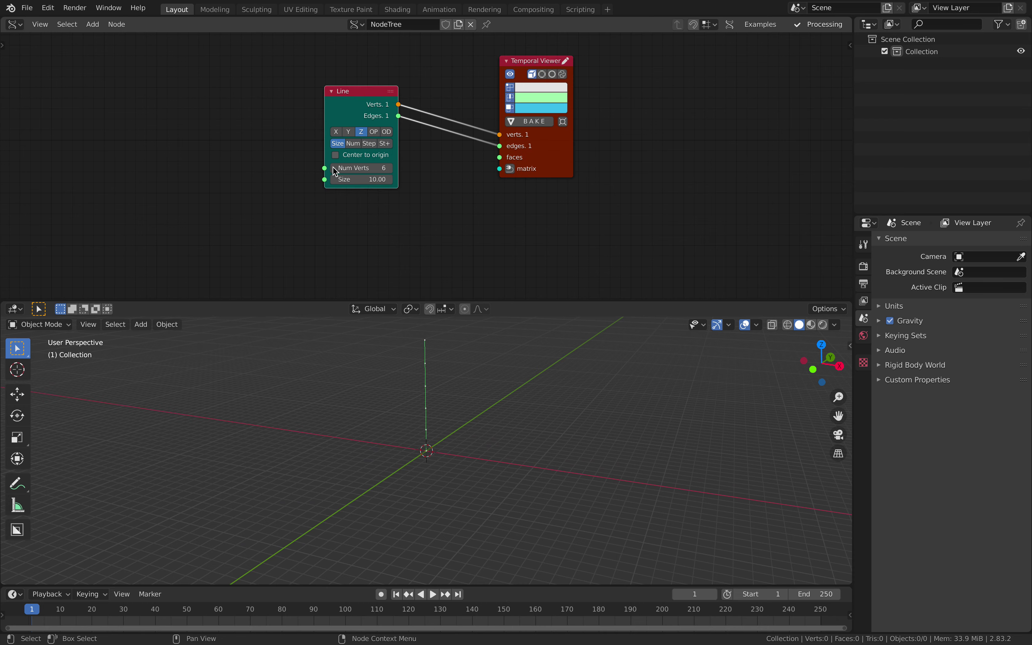
left_click_drag(397, 154, 437, 154)
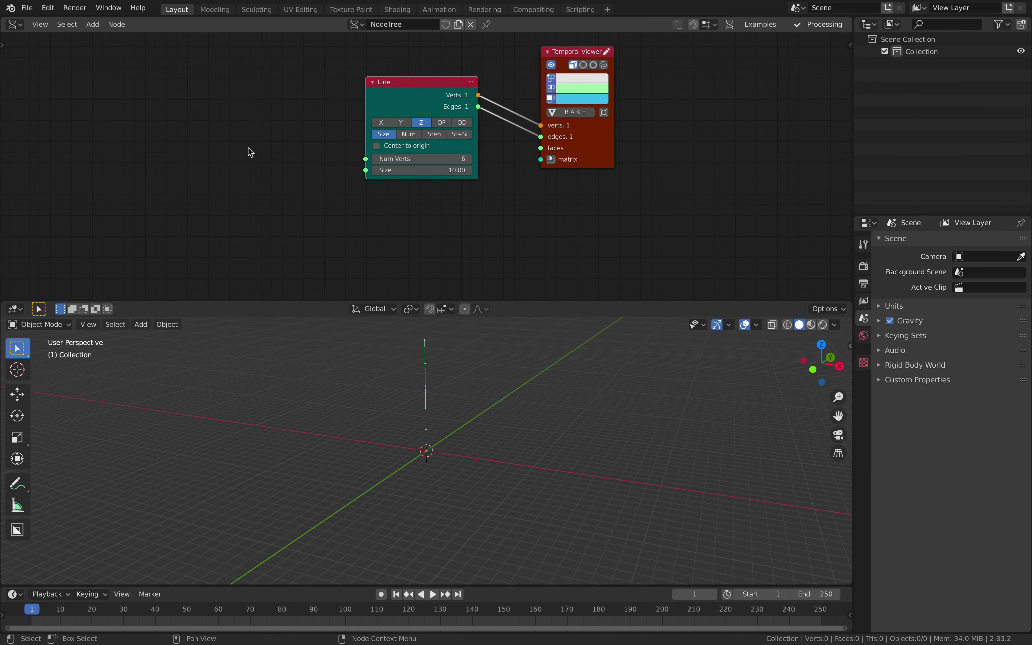
Add a Random Num Gen node ahead of the Line node
key("alt+space")
type("random n")
key("Return")
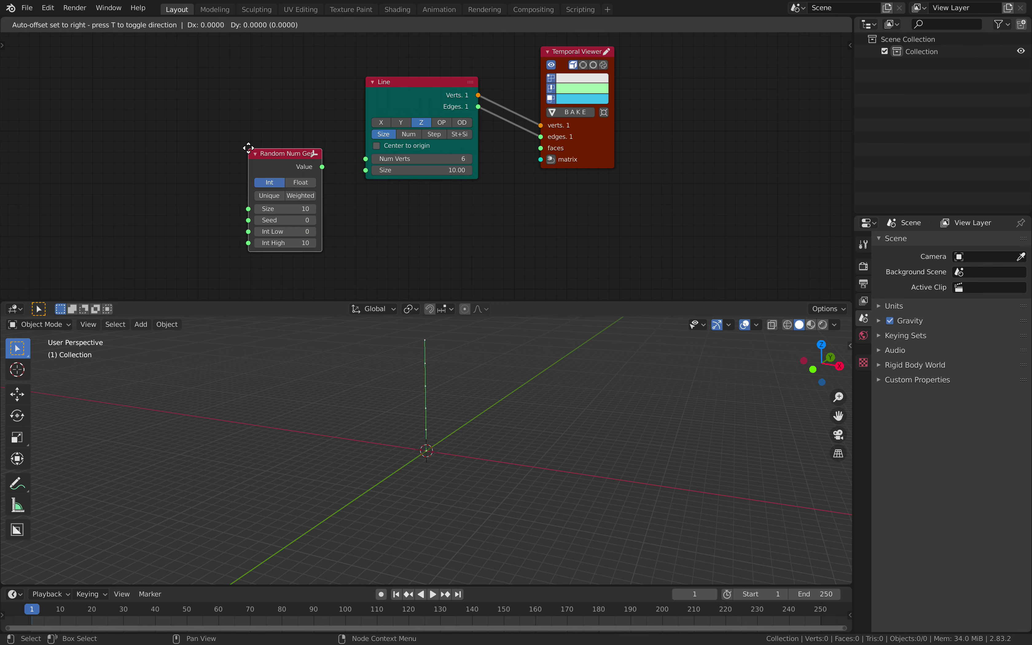
left_click(185, 121)
scroll(268, 133, "up", 2)
scroll(268, 134, "down", 3)
middle_click_drag(603, 153, 507, 151)
left_click(507, 151)
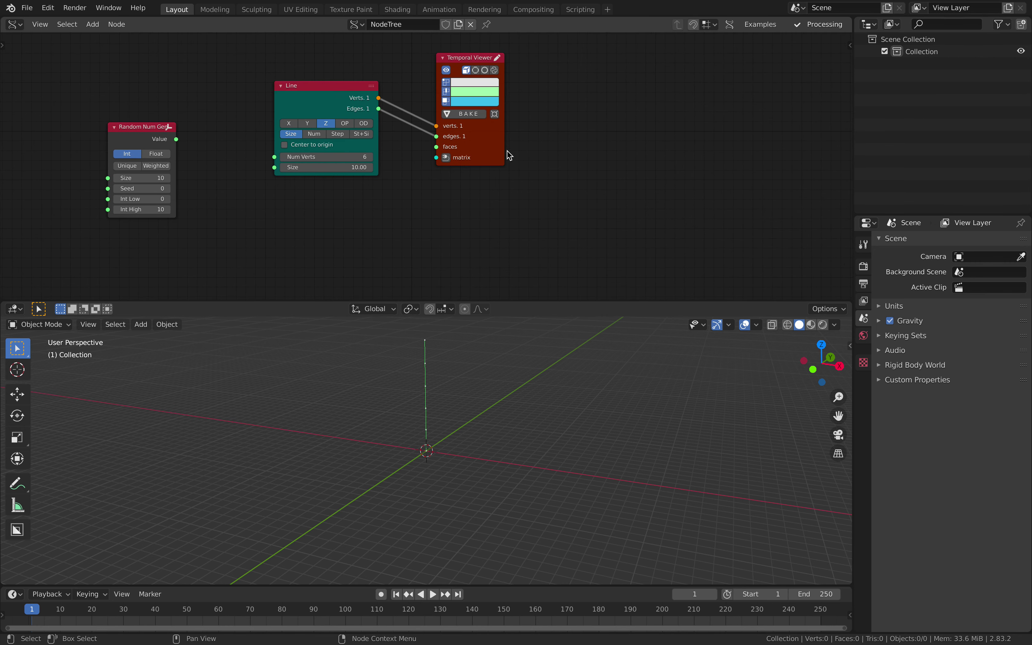
Add a Vector Lerp node beyond the Temporal Viewer
key("shift+a")
left_click(610, 112)
type("vice")
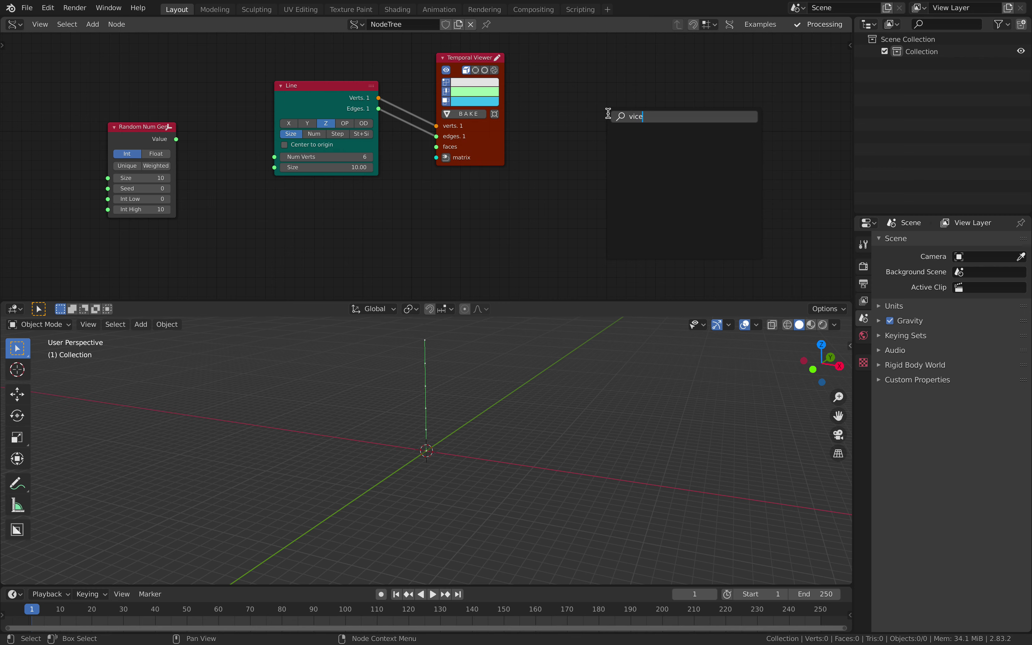
key("BackSpace")
key("BackSpace")
type("ect")
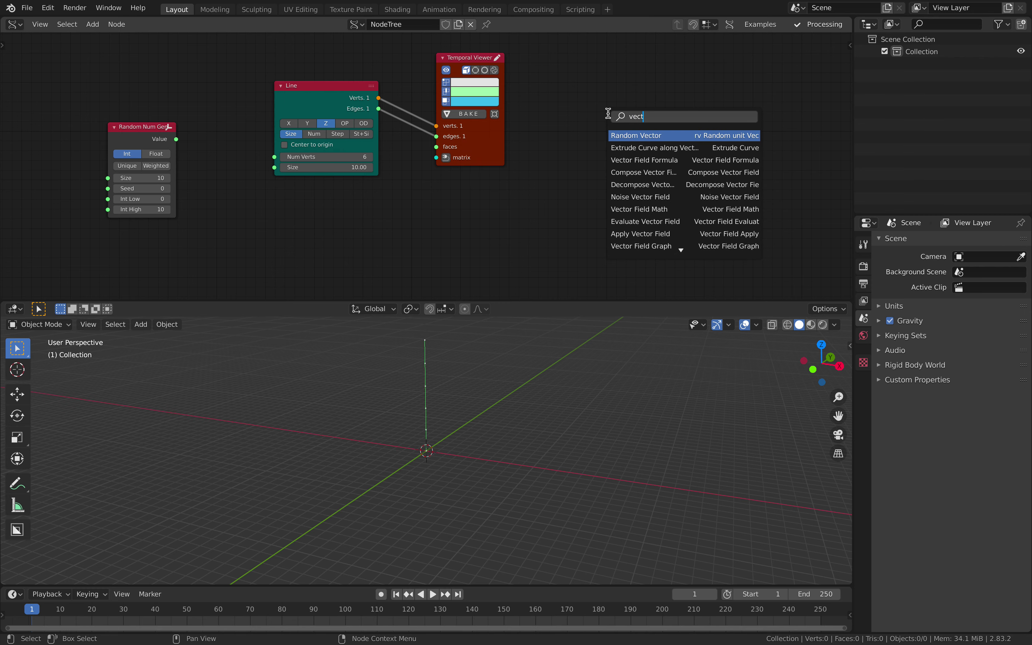
type("or le")
key("Return")
left_click(649, 131)
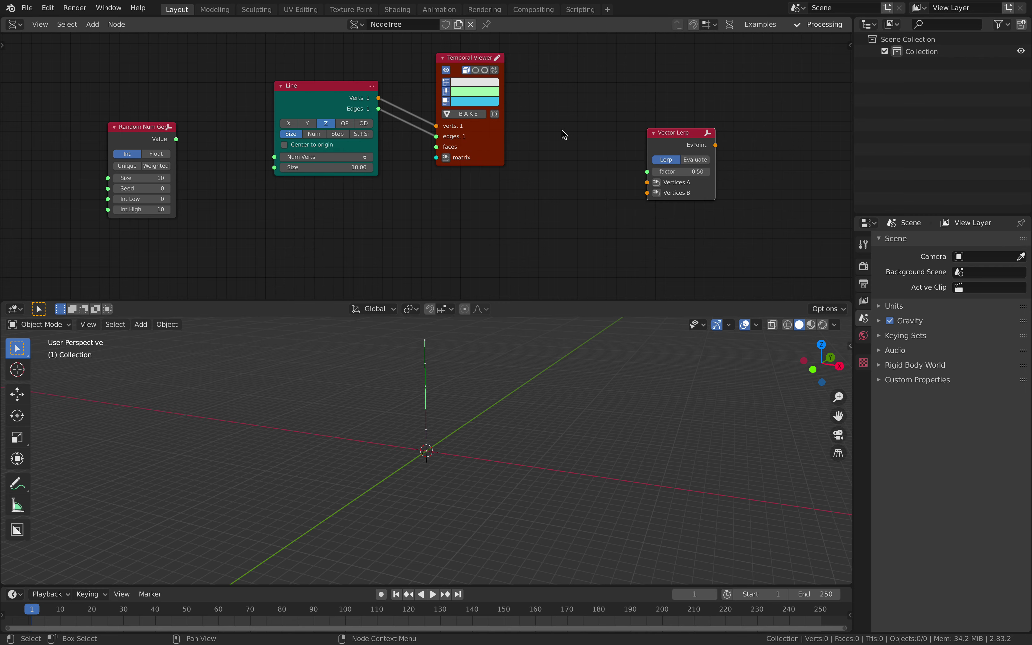
Move the Temporal Viewer and Line nodes apart and add a Randomize node between the Line and Vector Lerp nodes
scroll(562, 134, "down", 1)
left_click_drag(490, 143, 500, 97)
left_click_drag(330, 115, 296, 122)
scroll(421, 161, "up", 2)
key("shift+a")
left_click(422, 154)
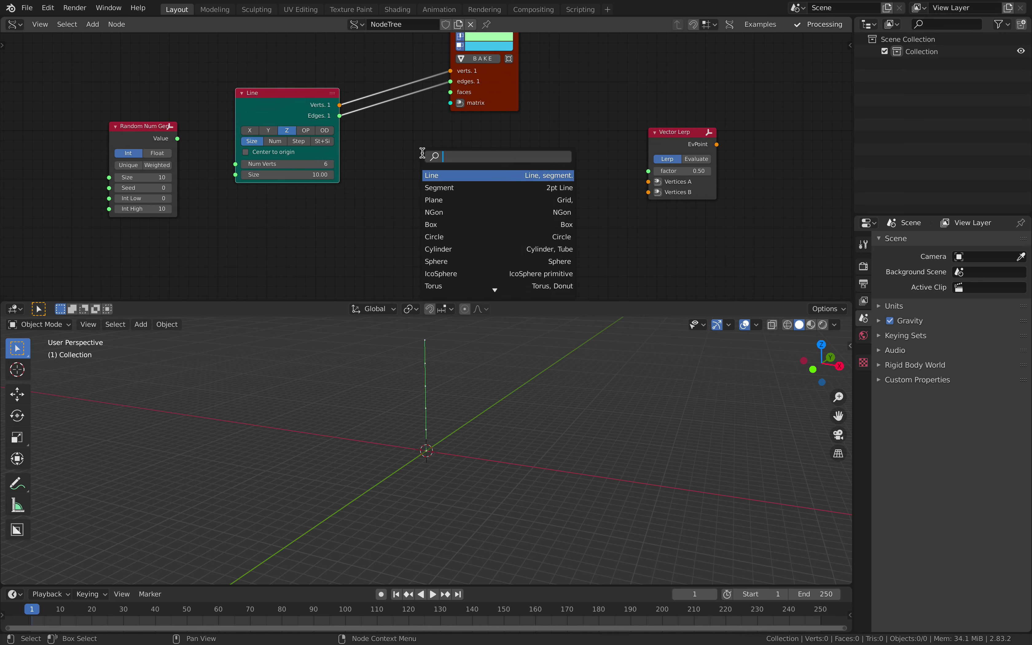
type("randomize")
key("Return")
left_click(455, 163)
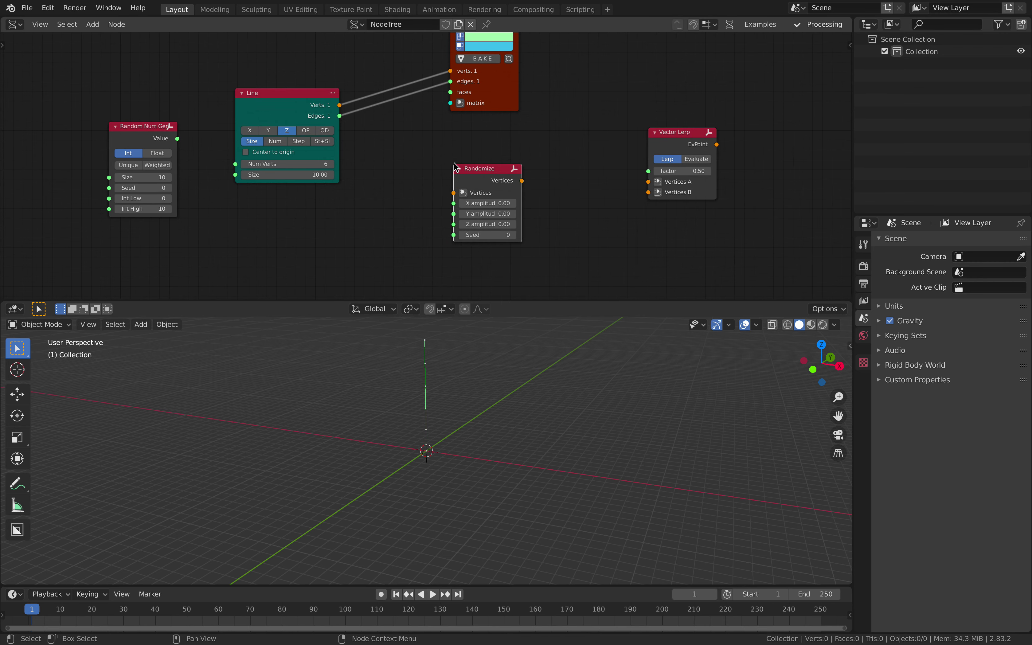
Feed the Line's verts through Randomize with 0.30 X, Y and Z amplitudes into Vector Lerp's Vertices B, and directly into Vertices A
left_click_drag(340, 105, 455, 191)
left_click_drag(488, 175, 648, 192)
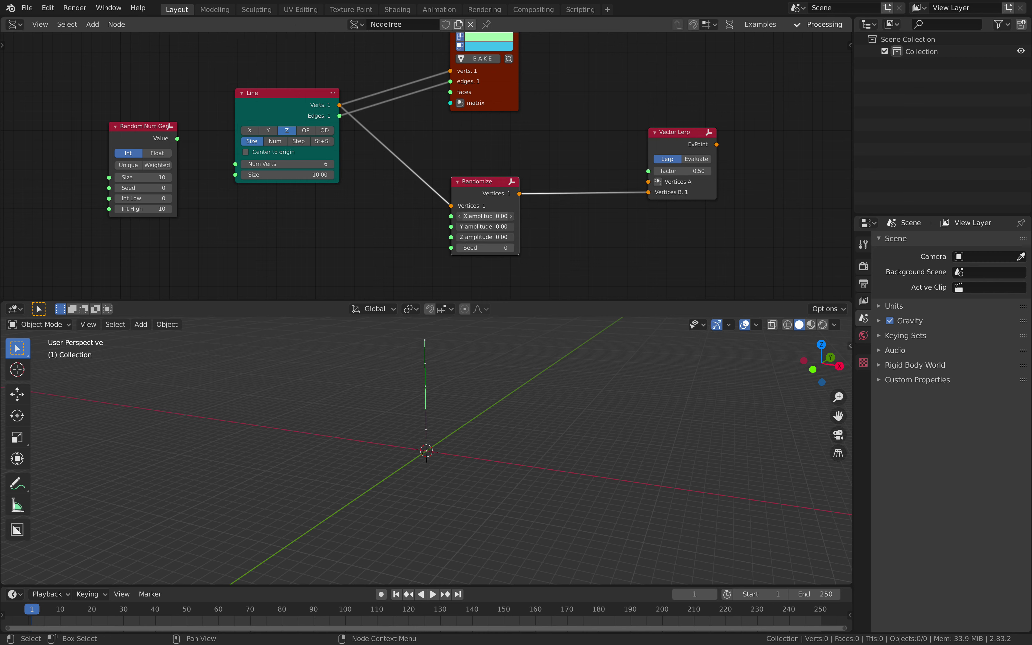
left_click_drag(340, 105, 648, 181)
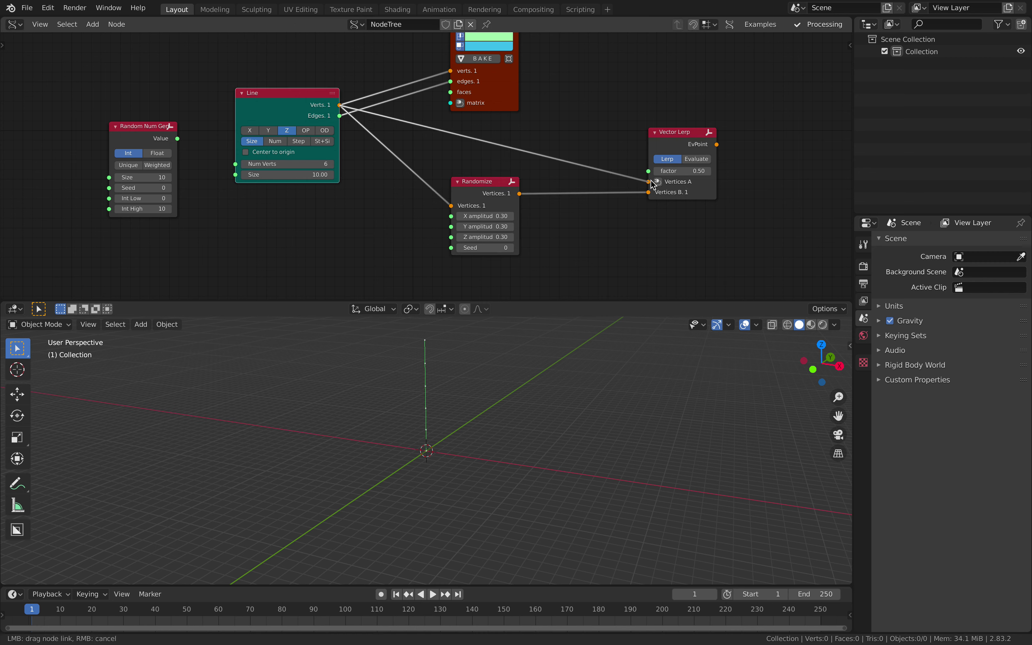
Reposition the Vector Lerp and Temporal Viewer nodes and set the Vector Lerp factor to 0.02
left_click_drag(687, 127, 702, 113)
left_click_drag(508, 77, 518, 82)
middle_click_drag(515, 112, 481, 127)
scroll(560, 162, "up", 1)
left_click_drag(658, 172, 638, 172)
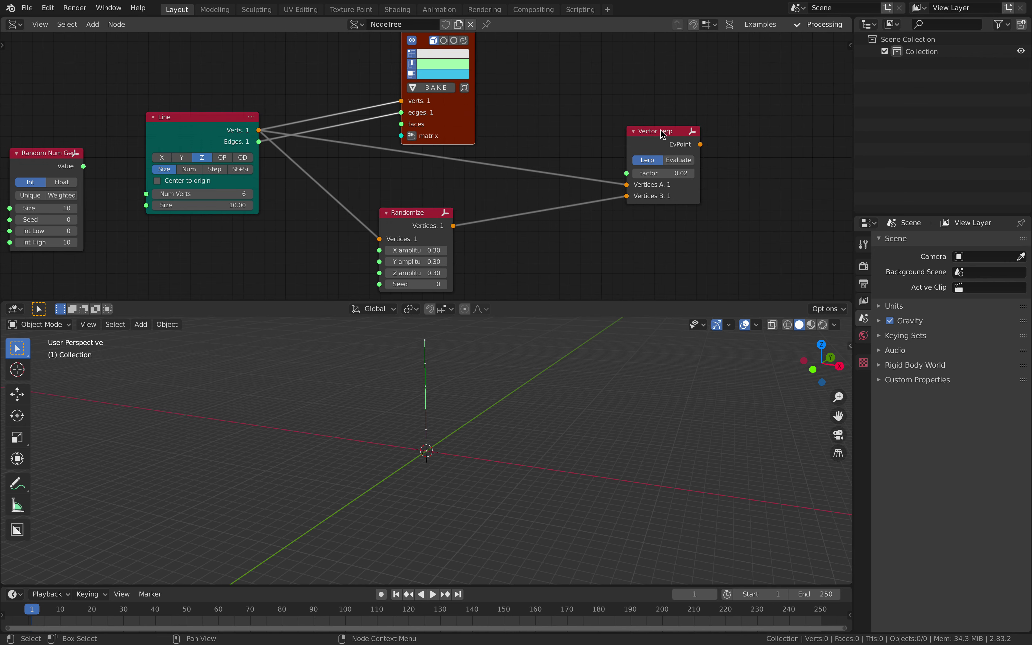
Connect Vector Lerp's EvPoint output to the Temporal Viewer's verts and place the viewer after the Vector Lerp node
left_click(663, 130, "ctrl+shift")
left_click(669, 95)
left_click_drag(794, 102, 771, 136)
middle_click_drag(671, 97, 640, 102)
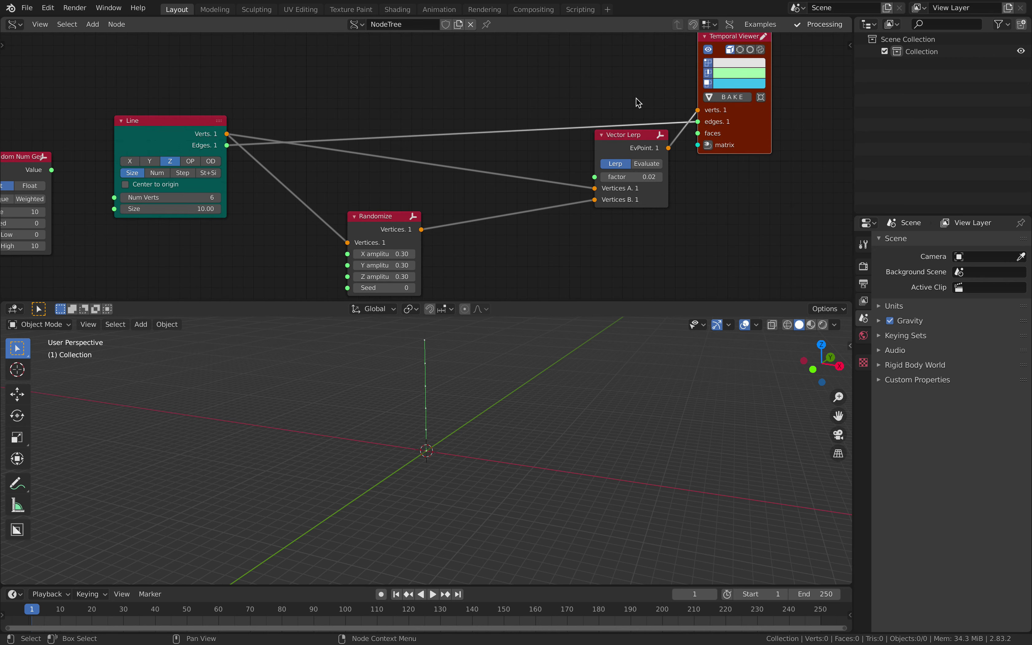
left_click_drag(634, 138, 625, 154)
left_click_drag(727, 141, 748, 152)
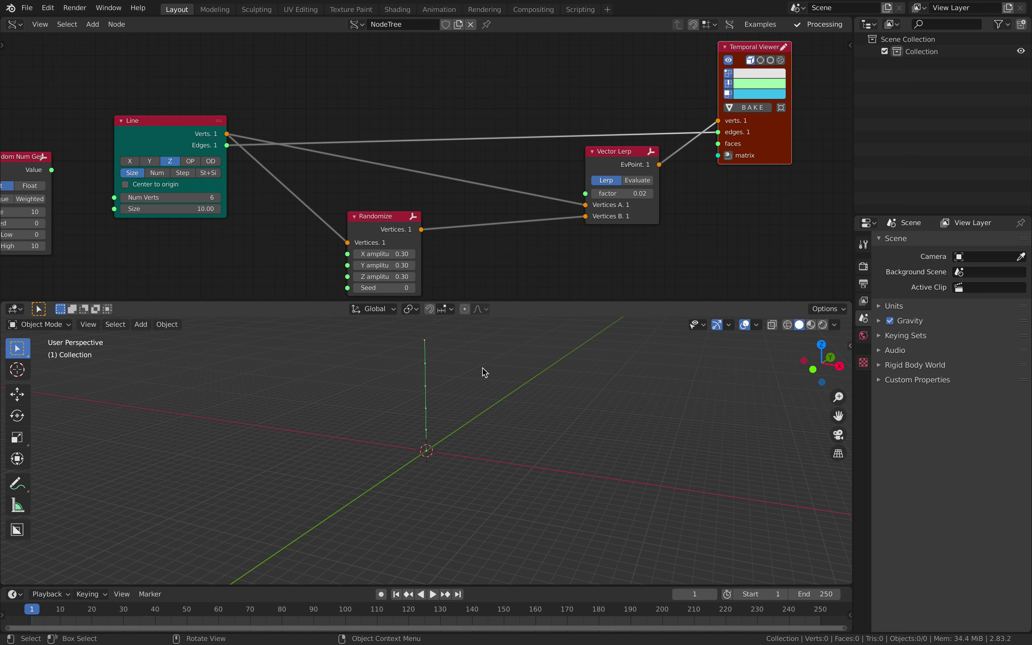
middle_click_drag(483, 369, 492, 368)
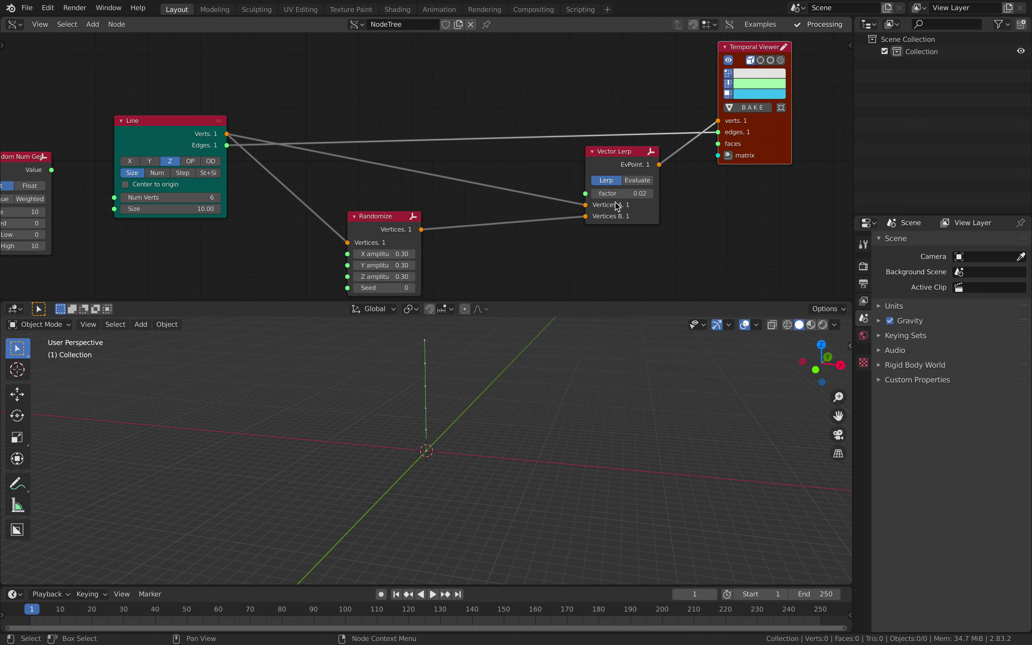
Set the Vector Lerp factor to 1.00 and the Randomize node's X, Y and Z amplitudes to 0.60 with seed 62
left_click_drag(619, 194, 654, 194)
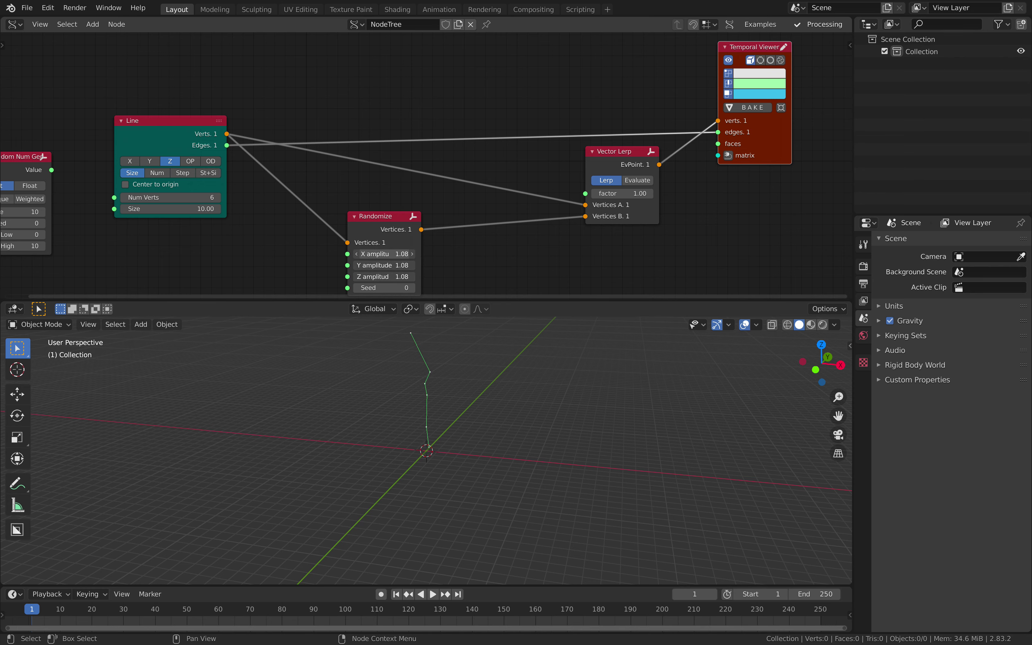
left_click_drag(385, 277, 367, 277)
middle_click_drag(424, 350, 420, 357, "shift")
left_click_drag(393, 286, 426, 287)
Reposition the Line and Randomize nodes and set the Line's Num Verts to 10
middle_click_drag(171, 130, 249, 115)
left_click_drag(243, 114, 264, 112)
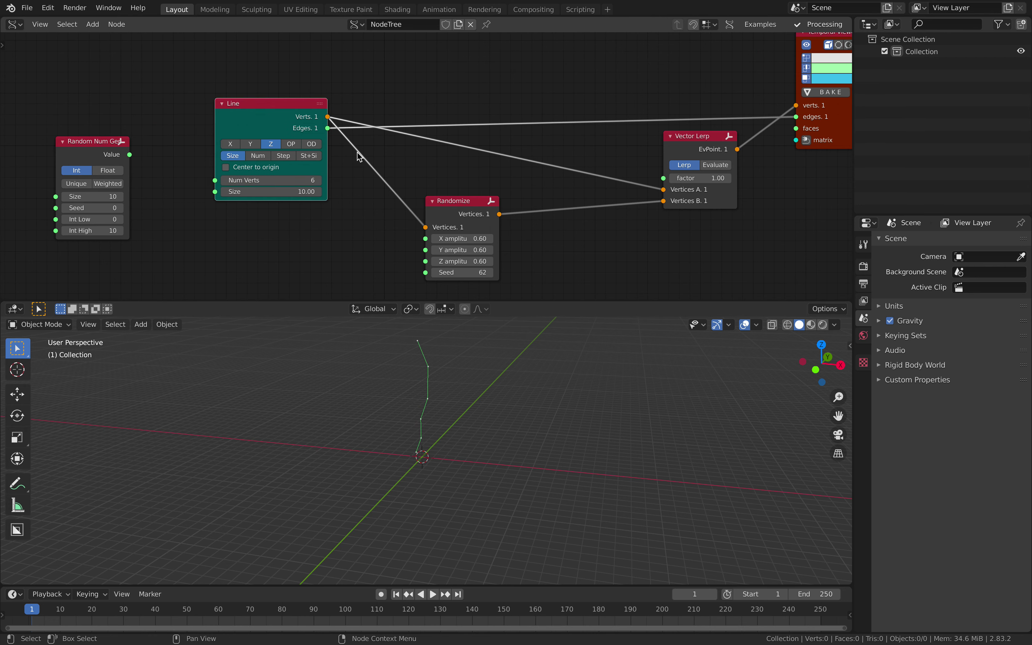
left_click_drag(449, 207, 448, 211)
left_click(319, 180)
left_click(320, 181)
left_click(319, 181)
left_click(319, 180)
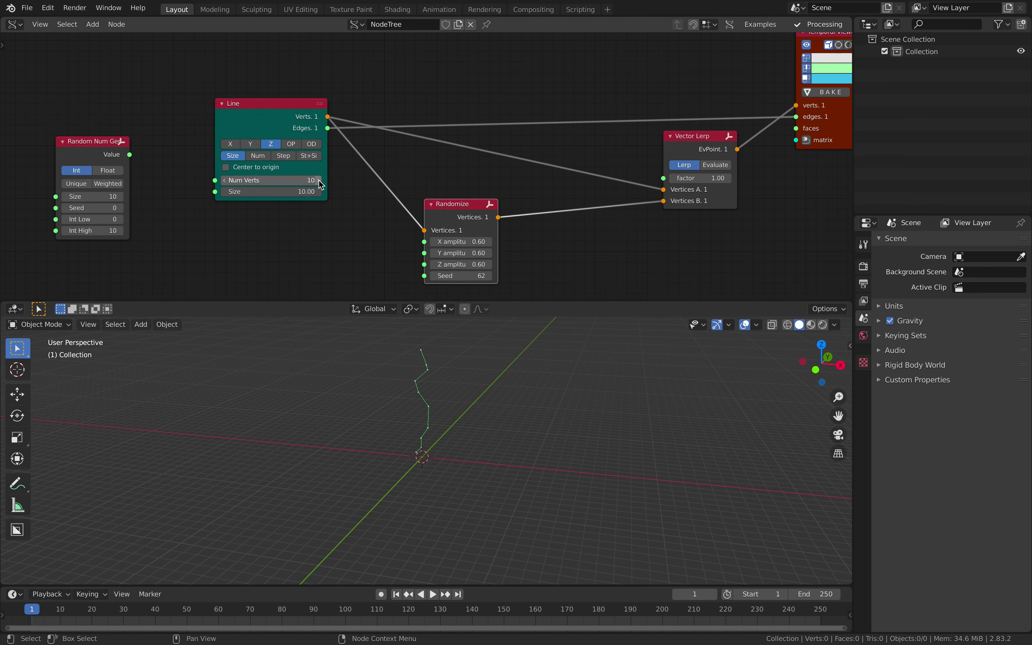
Set the Line node's Num Verts to 11
left_click(319, 181)
middle_click_drag(498, 372, 496, 375)
middle_click_drag(408, 351, 408, 344)
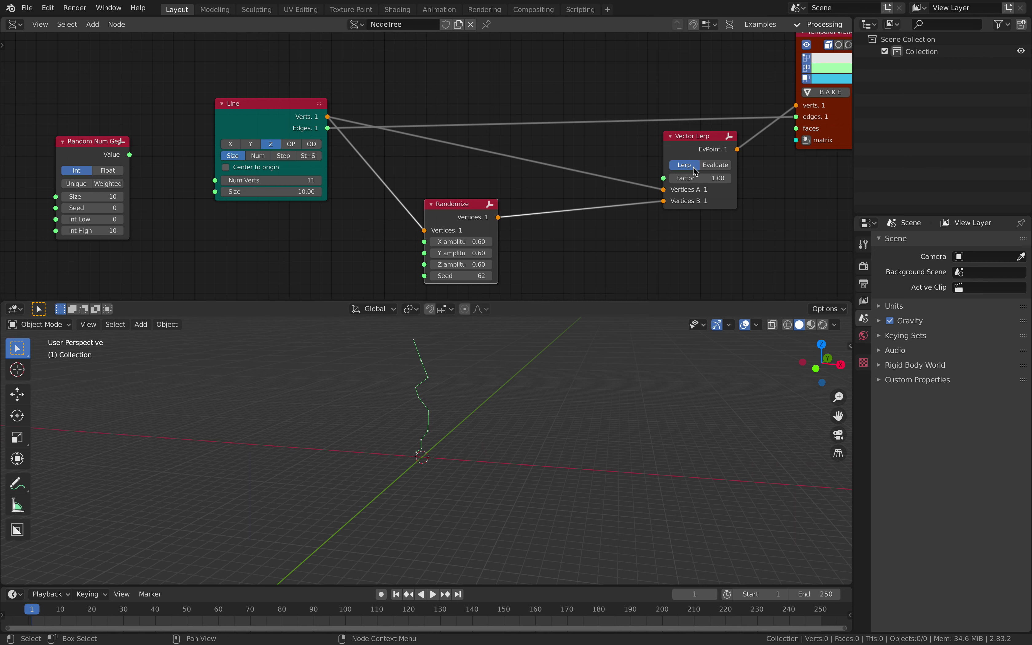
Test the Vector Lerp factor at 0.01 and bring it back up to 1.00
left_click(701, 177)
type("0.01")
key("Return")
left_click_drag(702, 178, 744, 178)
middle_click_drag(685, 146, 688, 149)
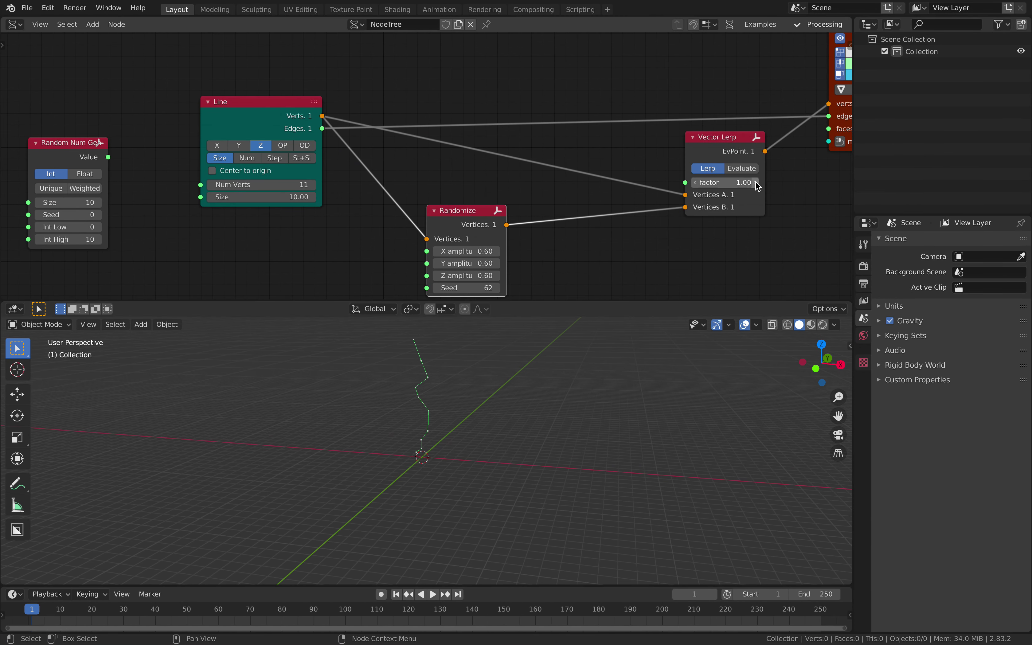
mouse_move(754, 184)
left_mouse_down()
mouse_move(710, 183)
mouse_move(751, 184)
left_mouse_up()
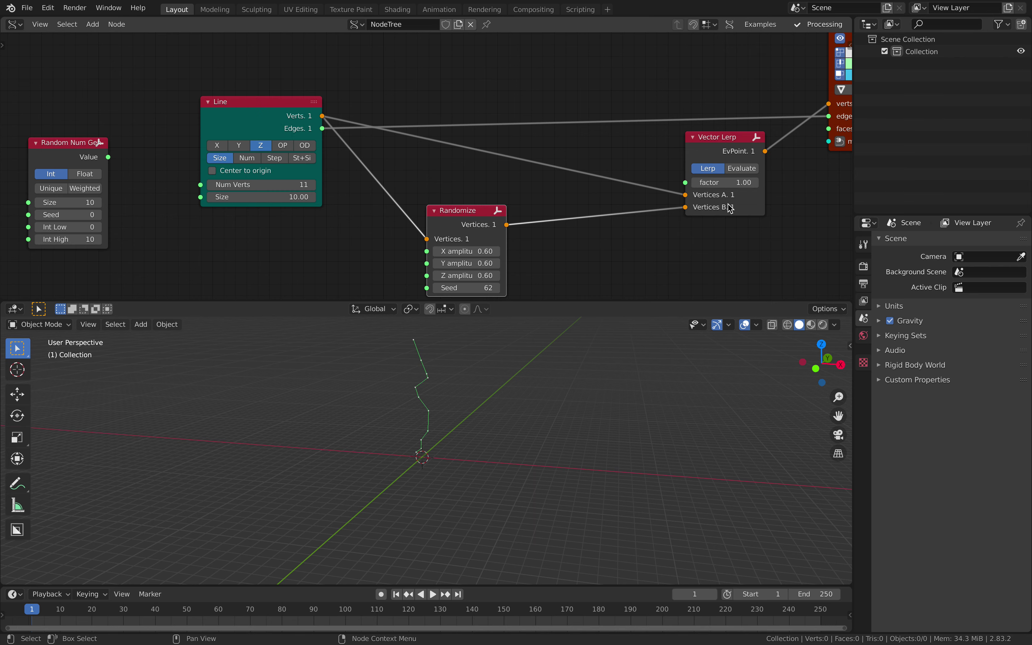
Set the Randomize node's seed to 234
middle_click_drag(529, 203, 533, 172)
left_click_drag(453, 256, 471, 251)
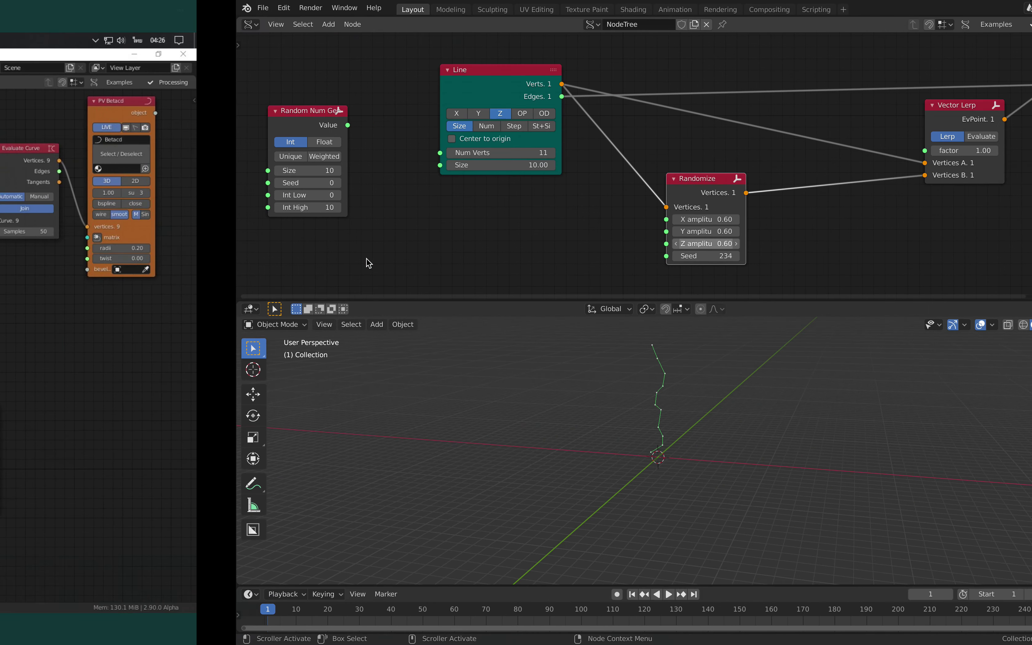
Add a Matrix Apply (verts) node in the space above the Randomize node
scroll(254, 203, "down", 4)
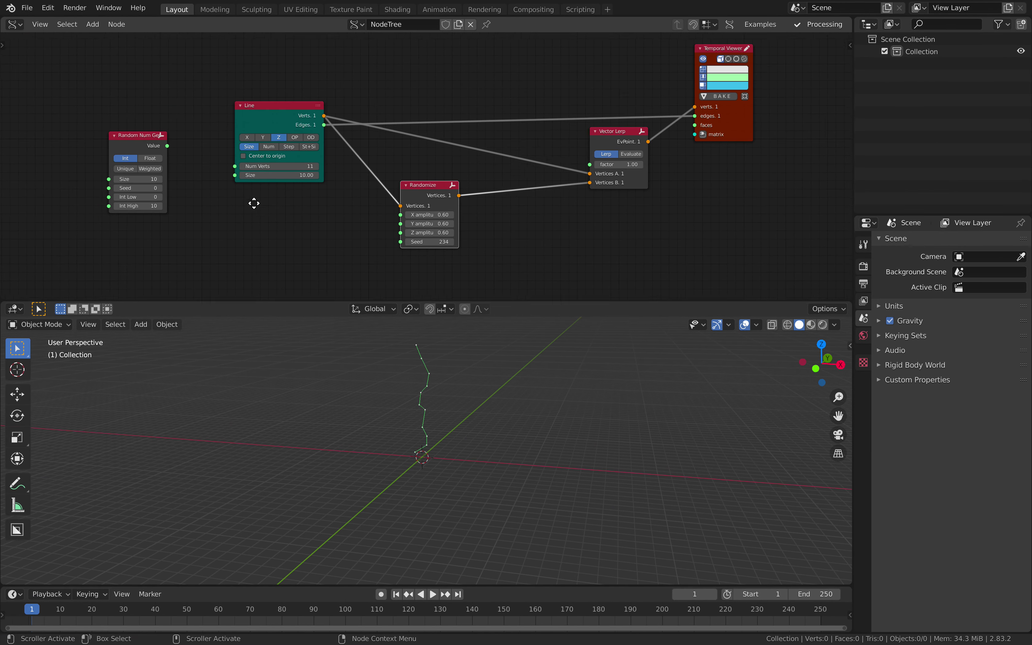
key("shift+a")
left_click(367, 104)
type("matrix")
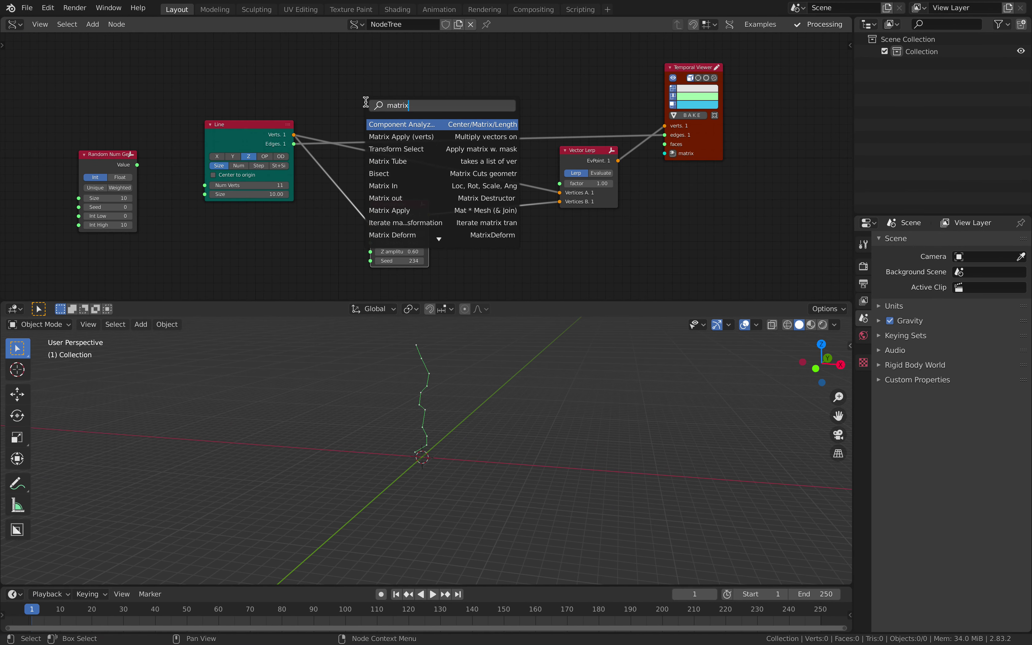
type(" ap")
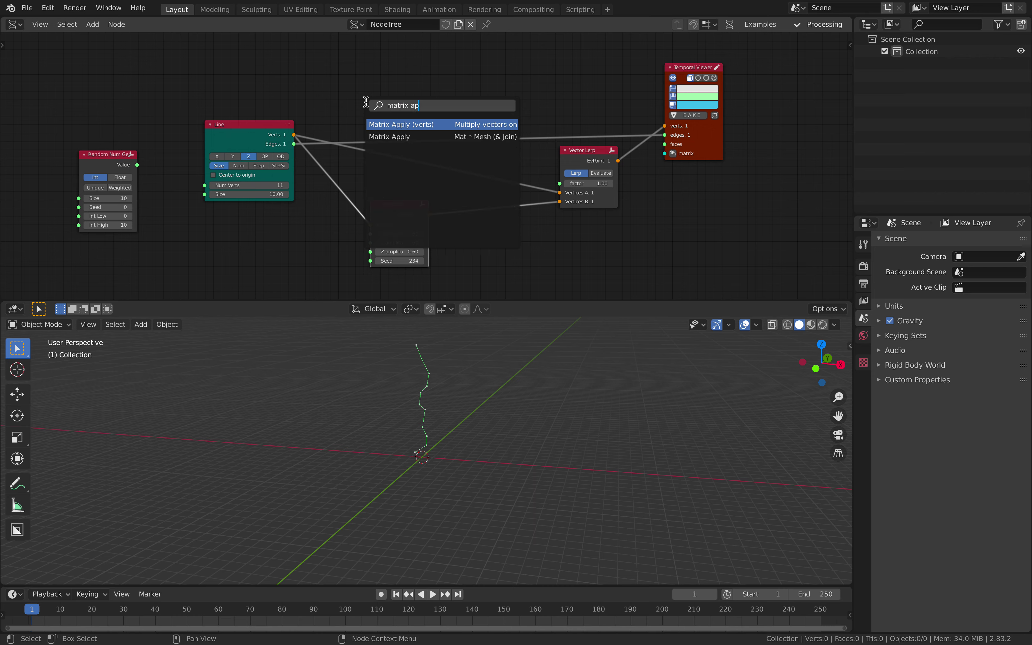
key("Down")
key("Up")
key("Return")
left_click(403, 65)
Move the Random Num Gen node aside and add a Plane node between it and the Line node
middle_click_drag(337, 89, 443, 83)
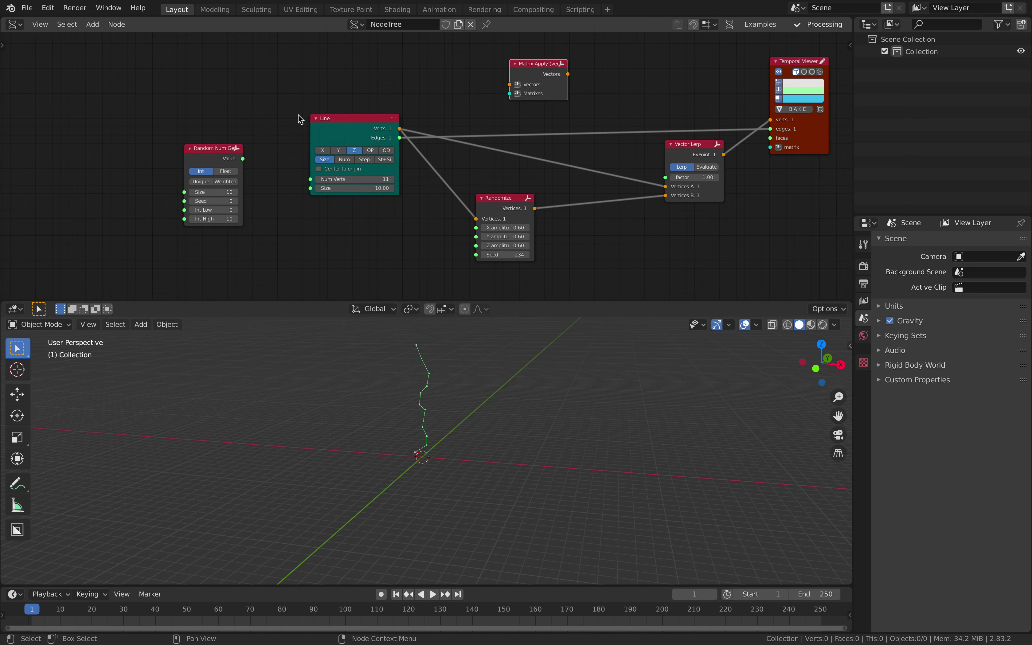
left_click_drag(208, 150, 108, 177)
key("shift+a")
left_click(215, 96)
type("plane")
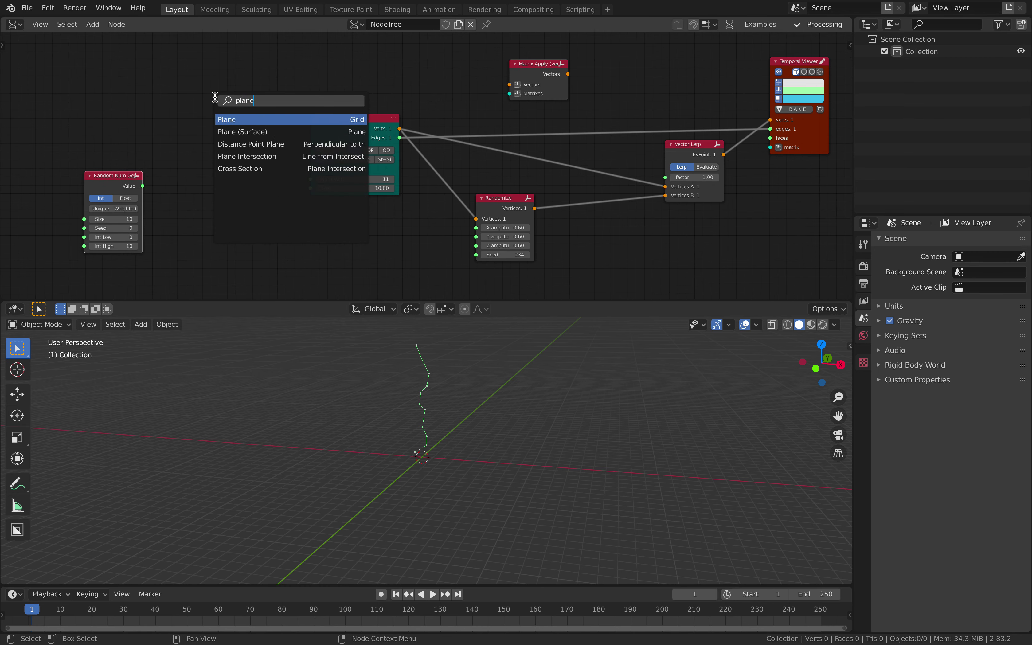
key("Return")
left_click(197, 107)
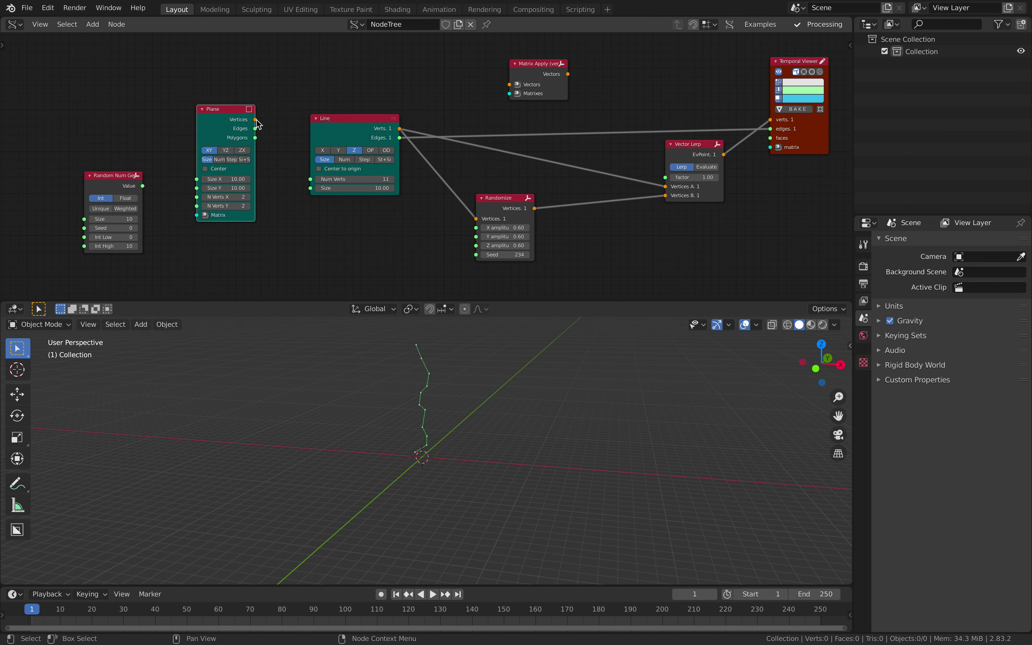
Connect the Plane's Vertices to Matrix Apply (verts)'s Matrixes and the Line's Verts to its Vectors
left_click_drag(256, 119, 329, 82)
left_click_drag(502, 100, 510, 93)
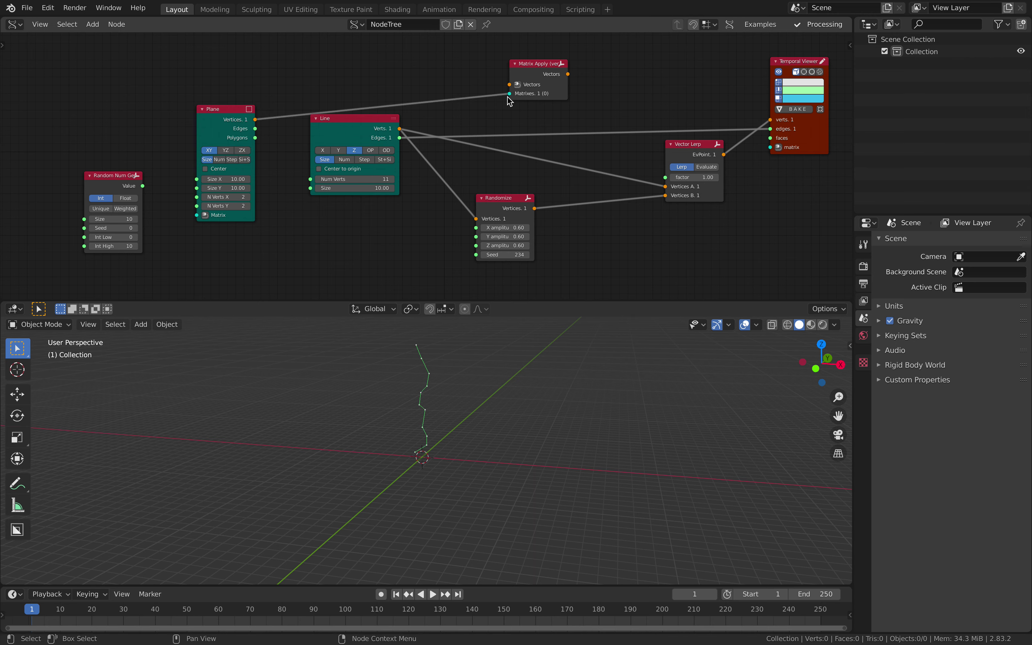
left_click_drag(364, 119, 420, 127)
left_click_drag(513, 89, 511, 85)
left_click_drag(568, 77, 525, 92)
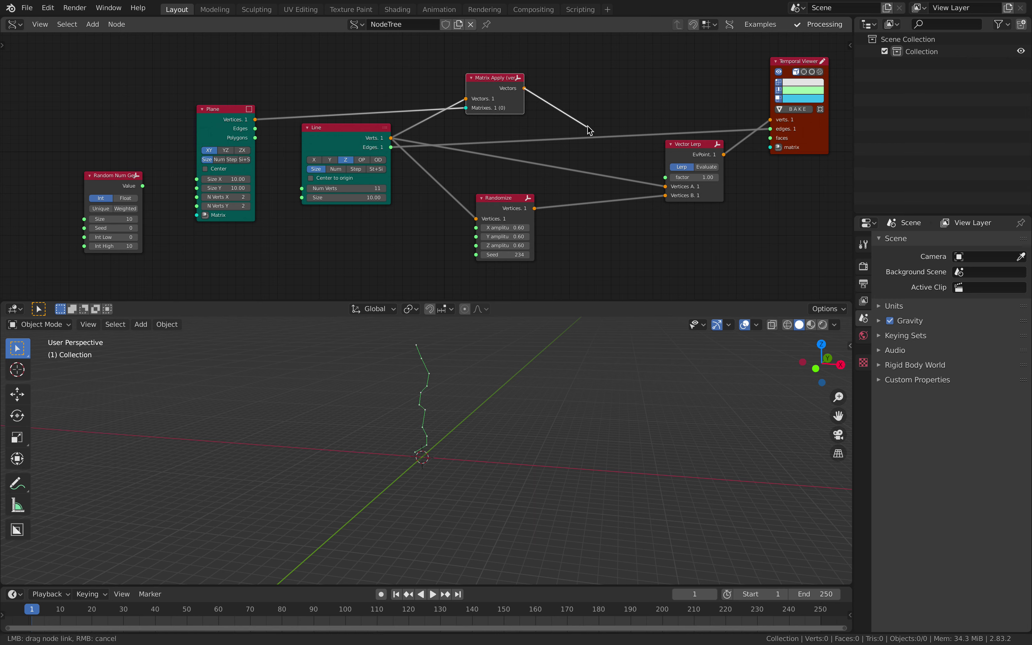
Move the Vector Lerp node below the links, cut both links into the Temporal Viewer, and bring the viewer closer to Matrix Apply (verts)
left_click_drag(589, 129, 591, 130)
left_click_drag(695, 149, 671, 205)
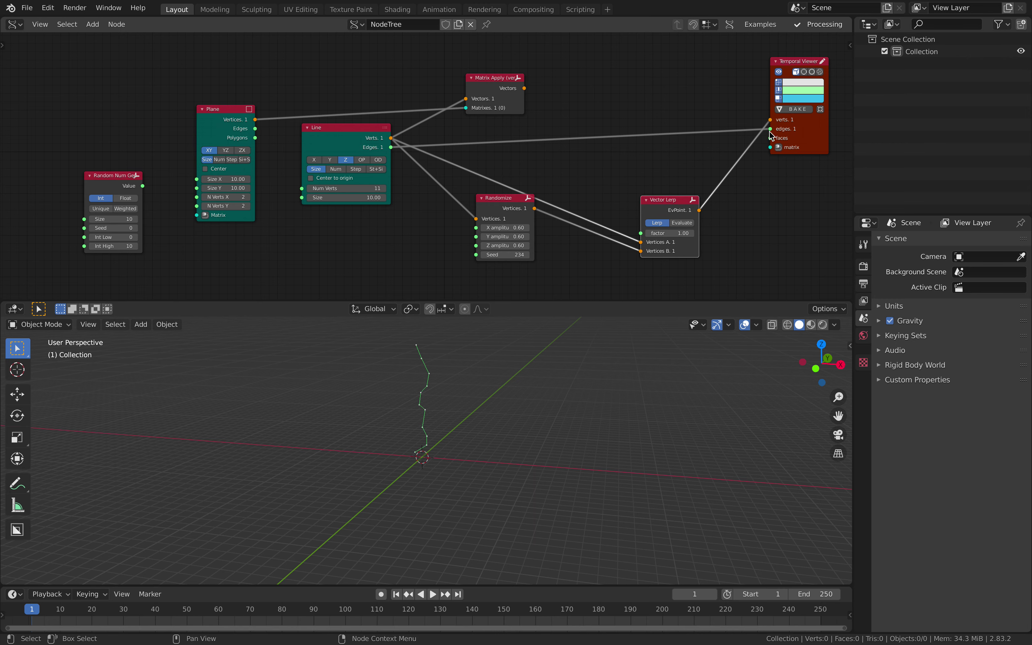
right_click_drag(772, 136, 767, 125, "ctrl")
left_click_drag(783, 132, 668, 113)
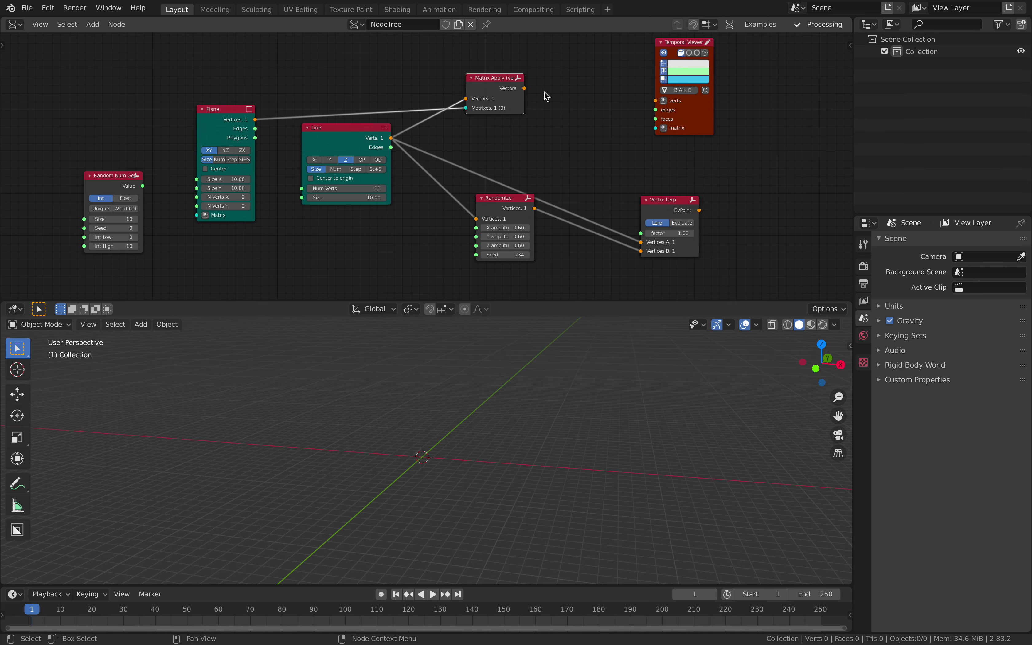
Connect Matrix Apply (verts)'s Vectors to the Temporal Viewer's verts and the Line's Edges to its edges, spacing both nodes apart
left_click_drag(525, 88, 659, 100)
left_click_drag(673, 120, 667, 128)
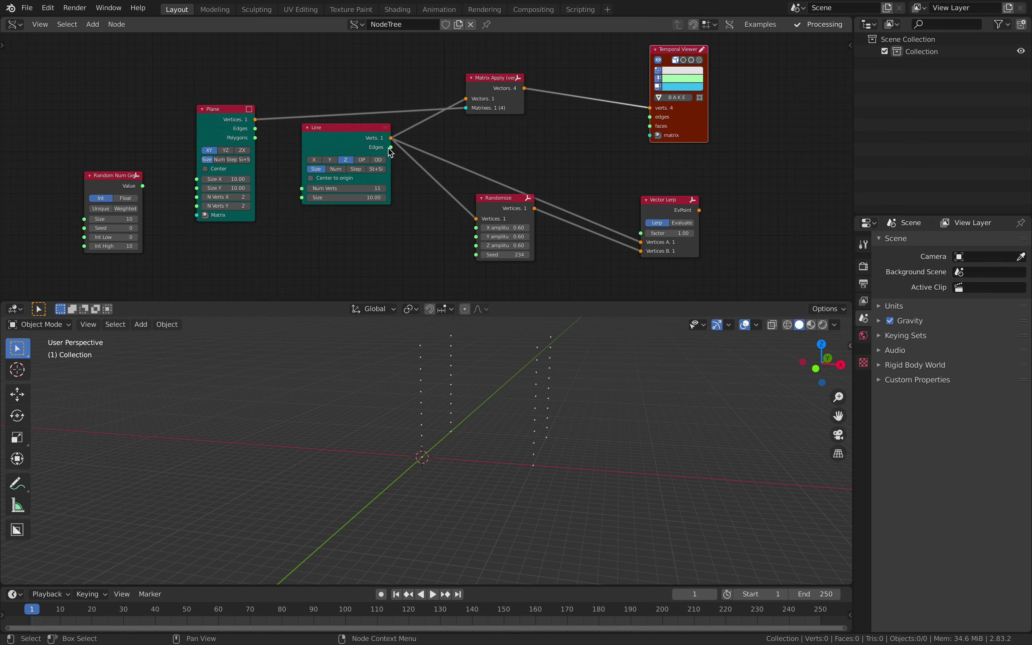
left_click_drag(390, 148, 649, 118)
left_click_drag(686, 124, 672, 122)
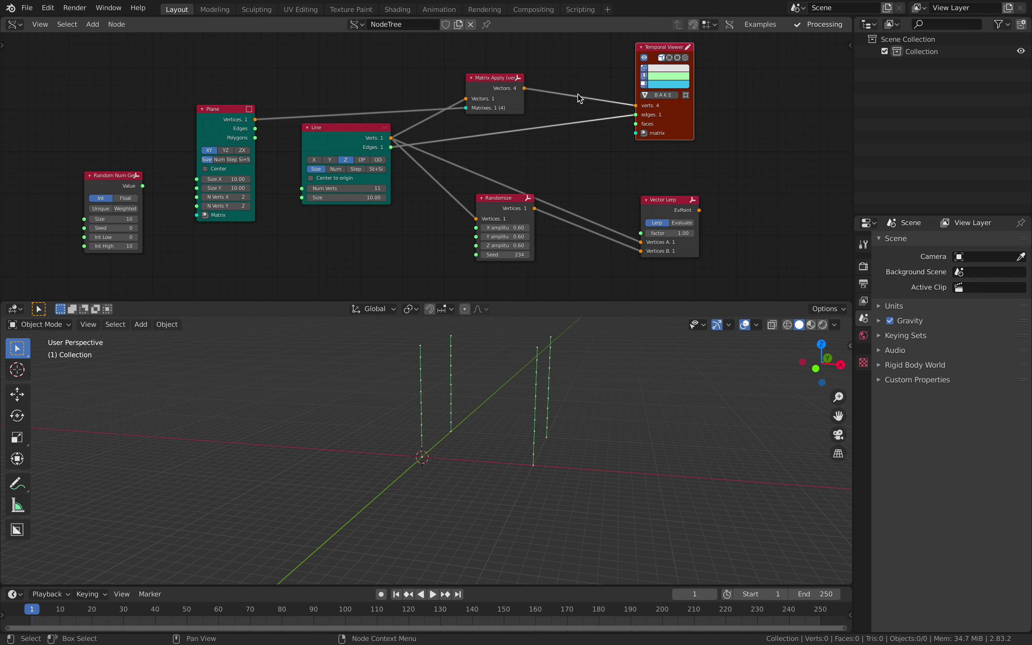
left_click_drag(494, 85, 485, 77)
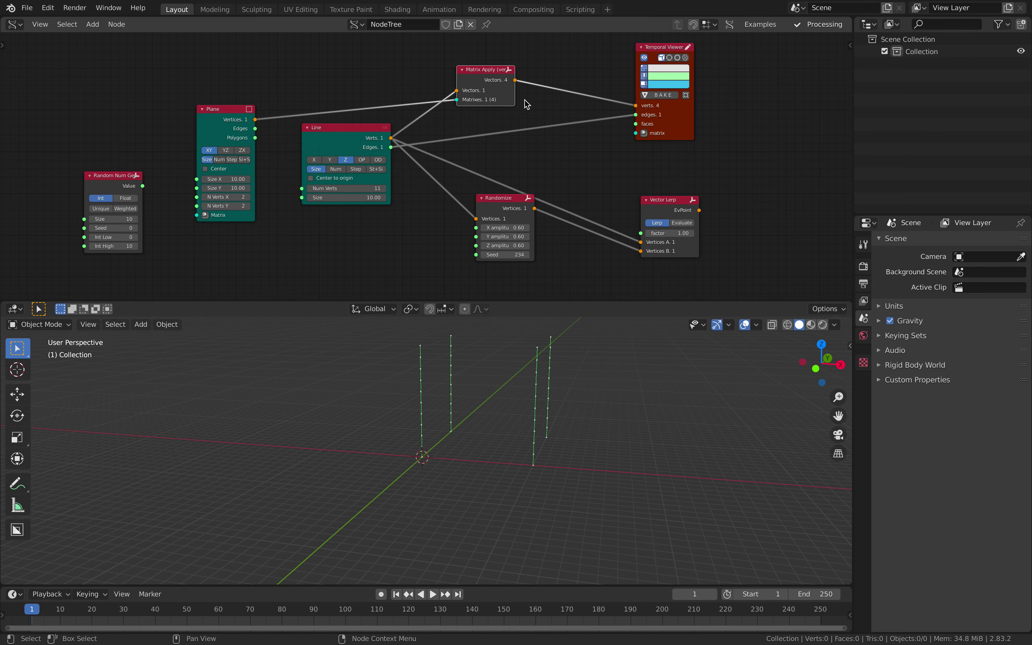
left_click_drag(681, 117, 732, 159)
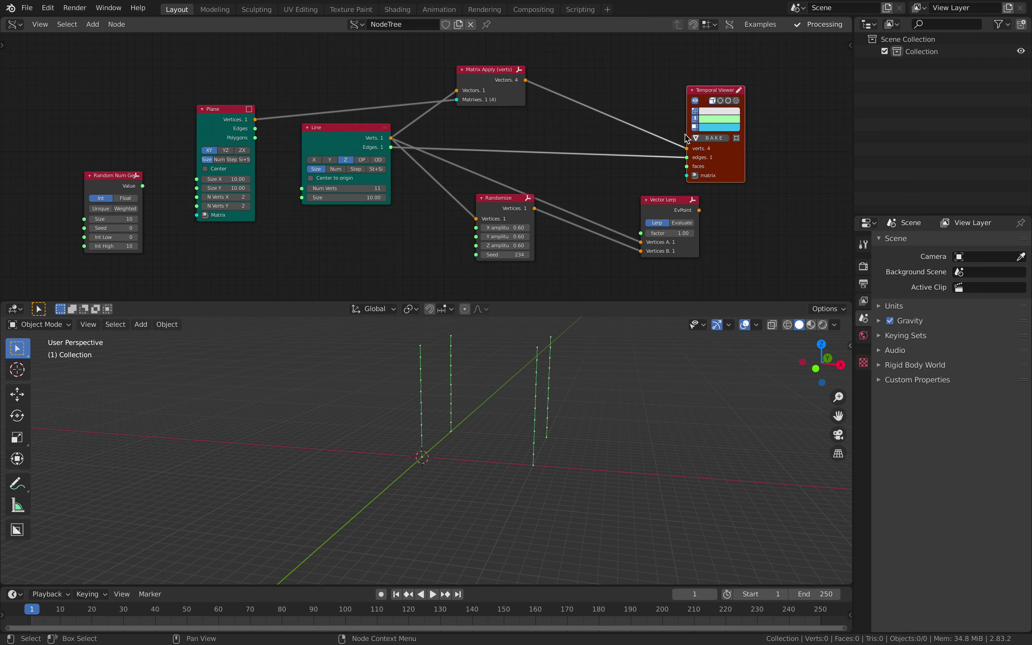
Add a Matrix Apply node (Mat * Mesh & Join) above the Temporal Viewer
middle_click_drag(579, 43, 547, 90)
key("alt+space")
type("m")
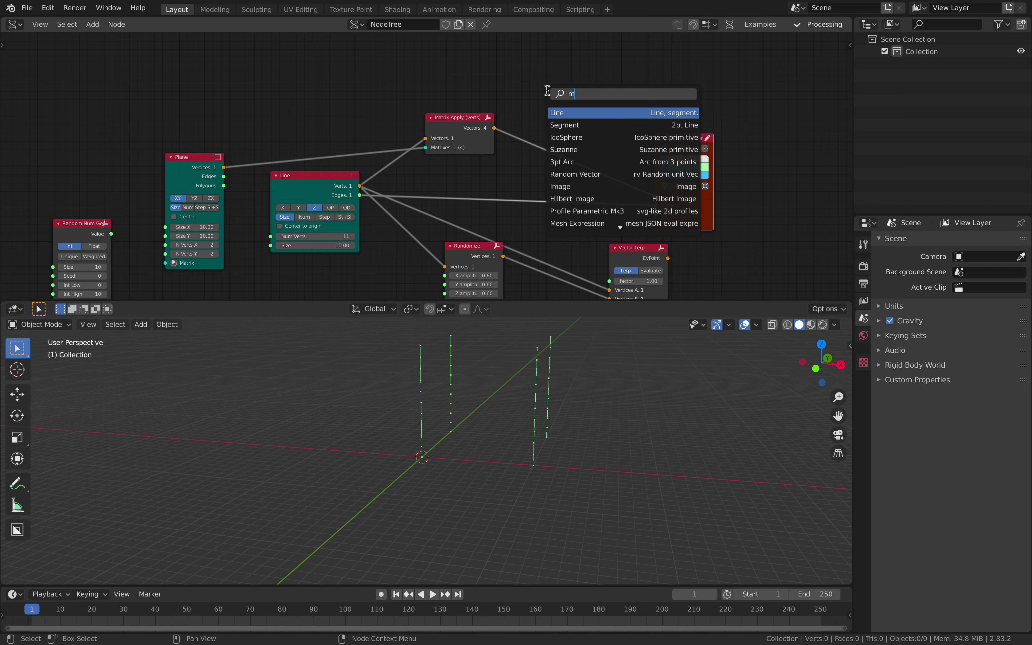
type("atrix a")
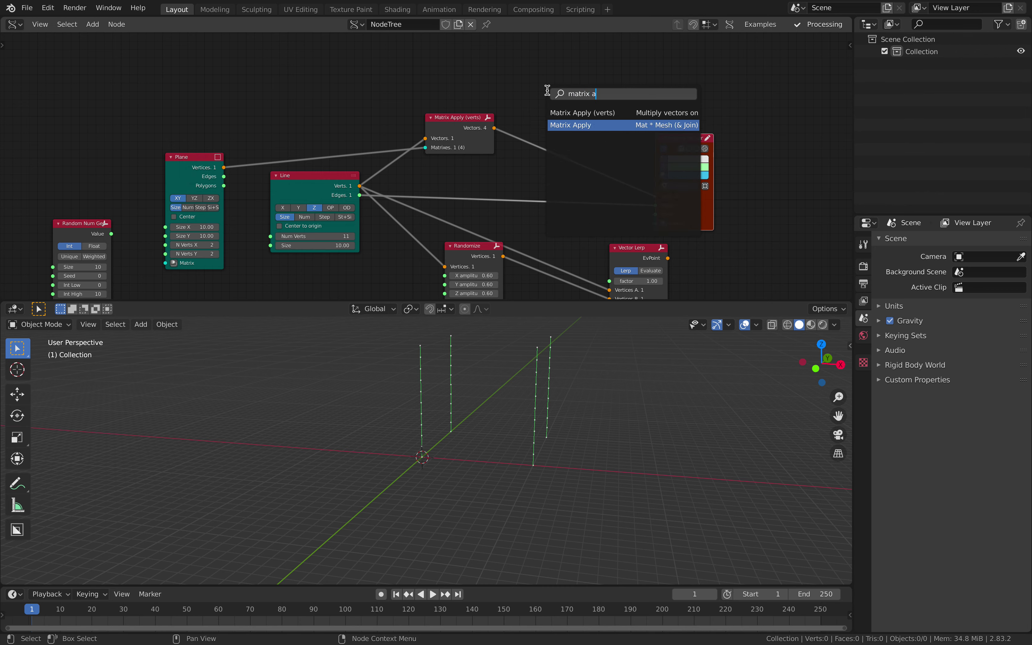
key("Return")
left_click(577, 64)
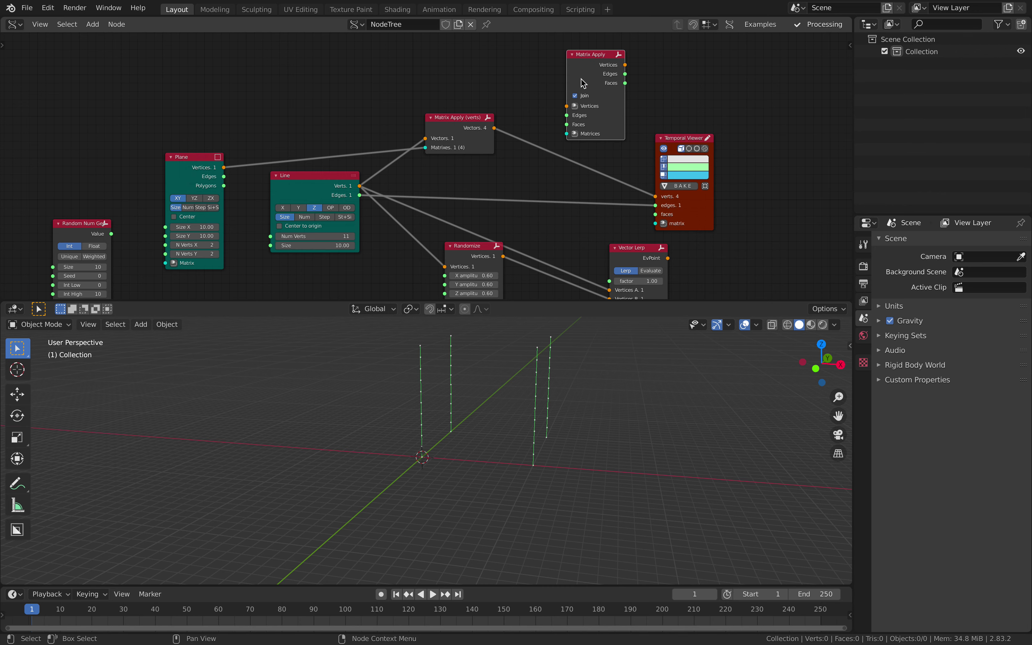
Connect the Line's Verts and Edges to Matrix Apply's Vertices and Edges, and delete the Matrix Apply (verts) node
left_click_drag(313, 176, 416, 170)
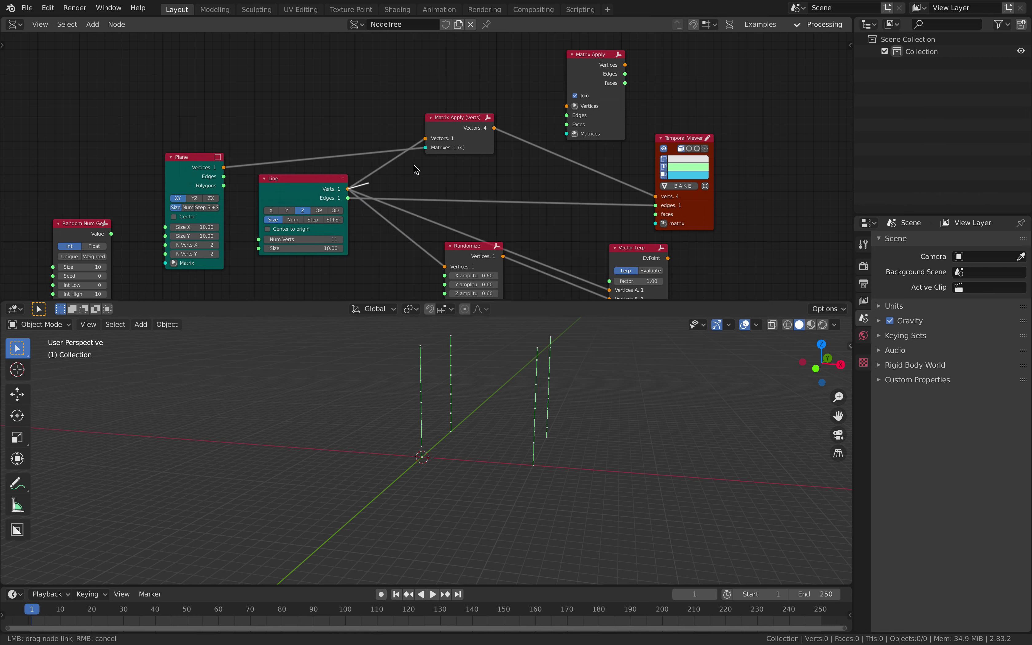
left_click_drag(574, 110, 416, 185)
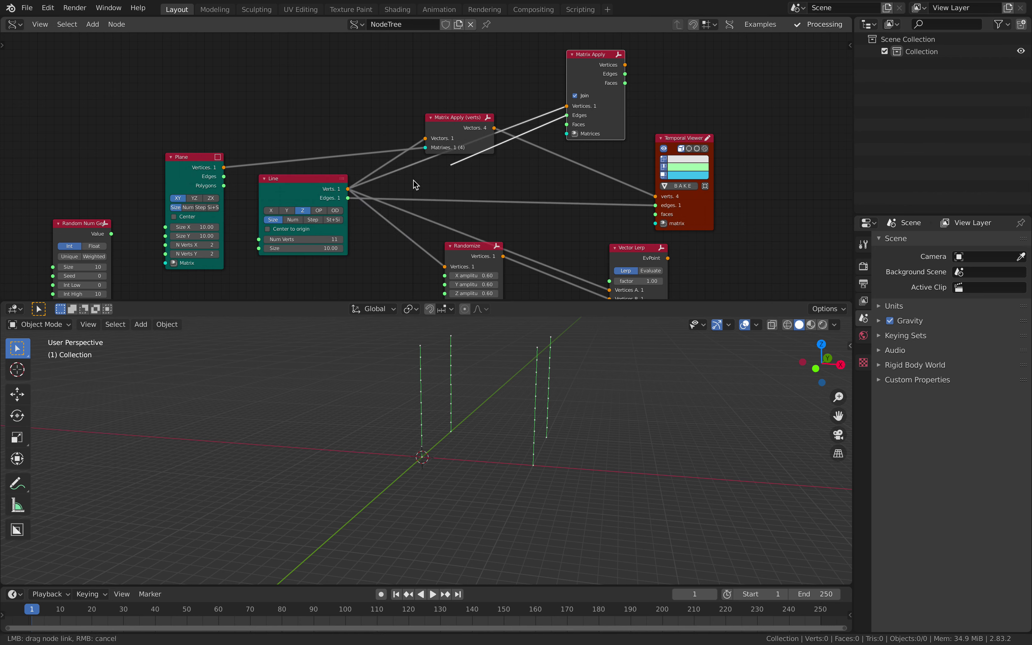
left_click_drag(451, 133, 418, 86)
key("x")
Move the Plane node above the Line node and connect its Vertices to Matrix Apply's Matrices
left_click_drag(201, 163, 270, 71)
left_click_drag(292, 76, 459, 107)
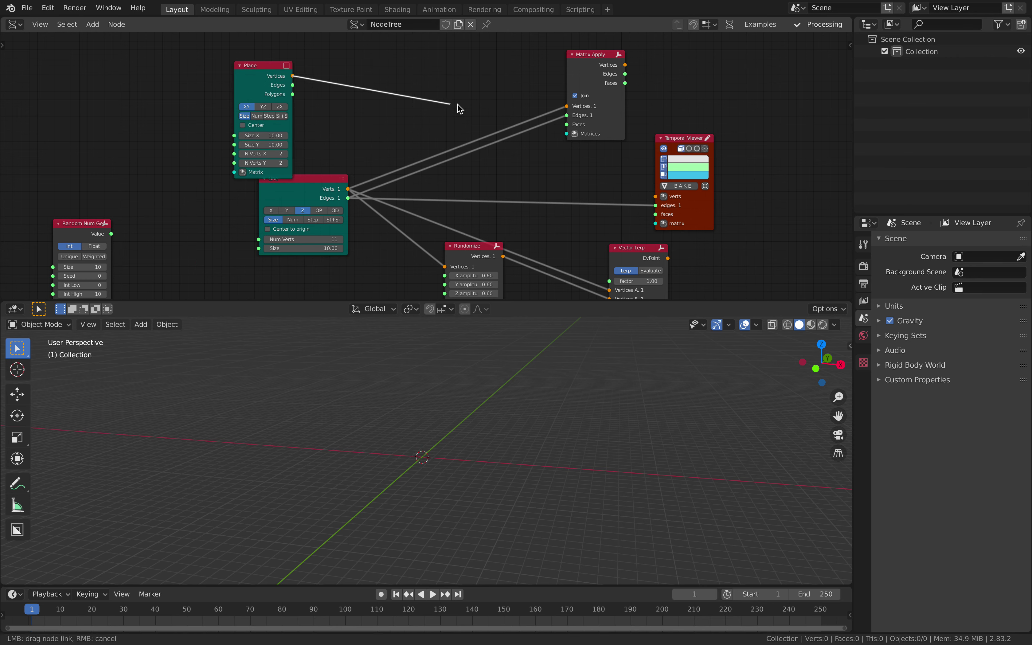
left_click_drag(561, 131, 566, 134)
Move Matrix Apply closer to its inputs and connect its Vertices, Edges and Faces outputs to the Temporal Viewer
left_click_drag(592, 67, 511, 86)
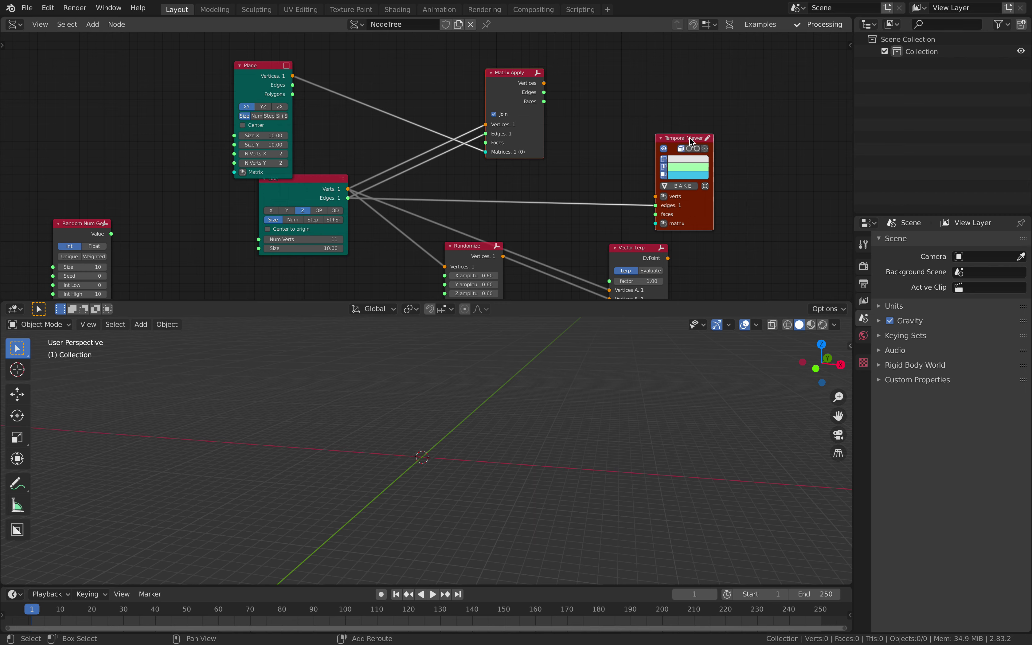
key("shift+f")
left_click(675, 118)
middle_click_drag(532, 363, 510, 362)
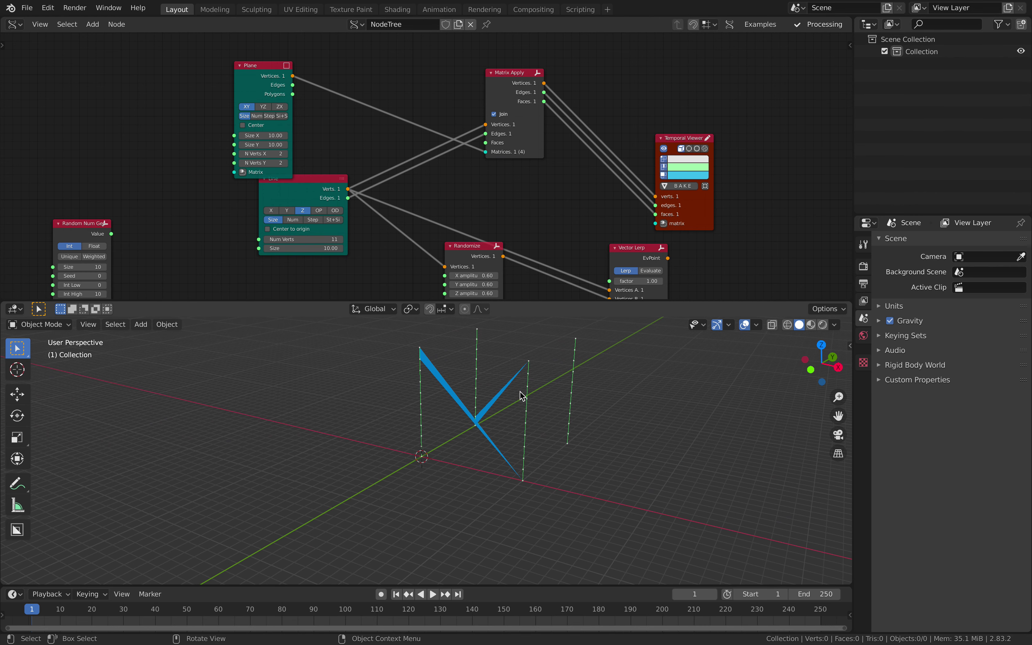
Turn off Join on Matrix Apply and disconnect the faces input of the Temporal Viewer, realigning both nodes
middle_click_drag(514, 128, 491, 131)
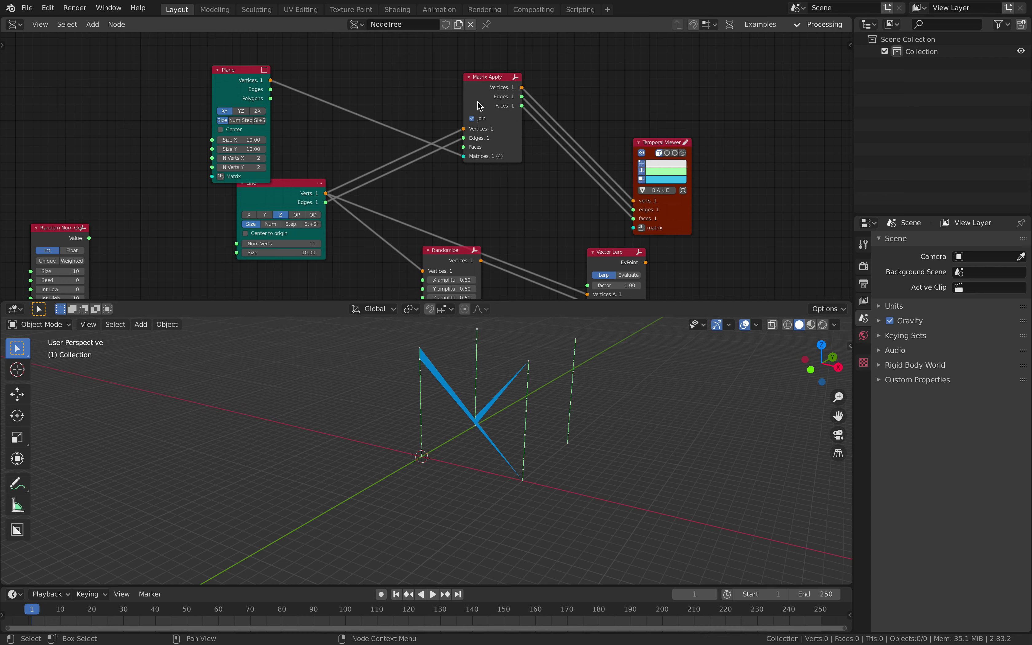
left_click_drag(478, 104, 487, 135)
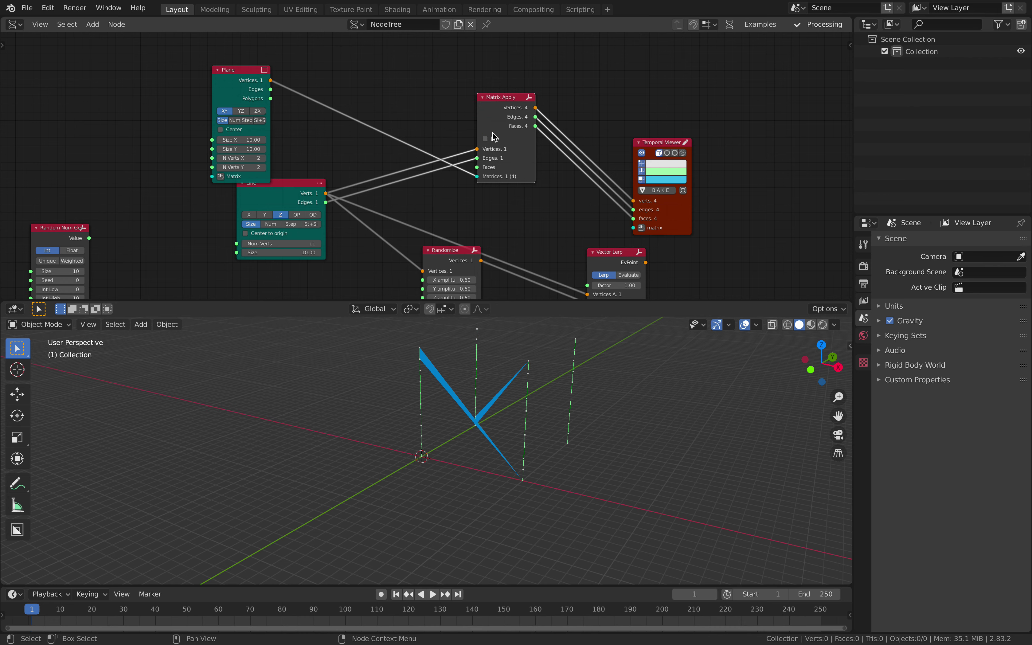
left_click_drag(652, 152, 630, 107)
scroll(602, 119, "up", 3)
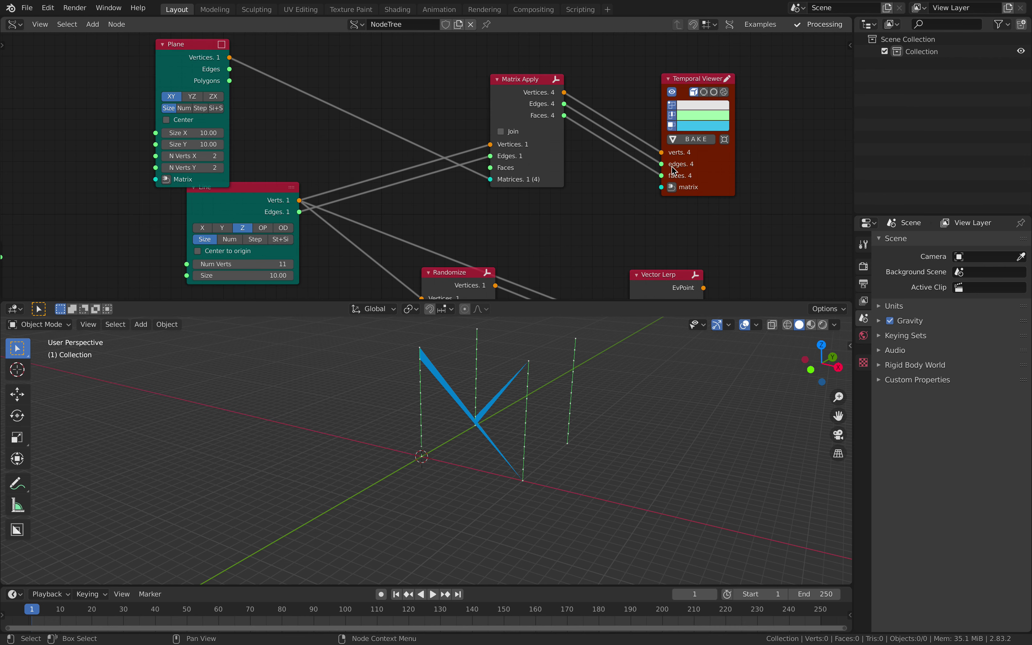
left_click_drag(661, 175, 642, 182)
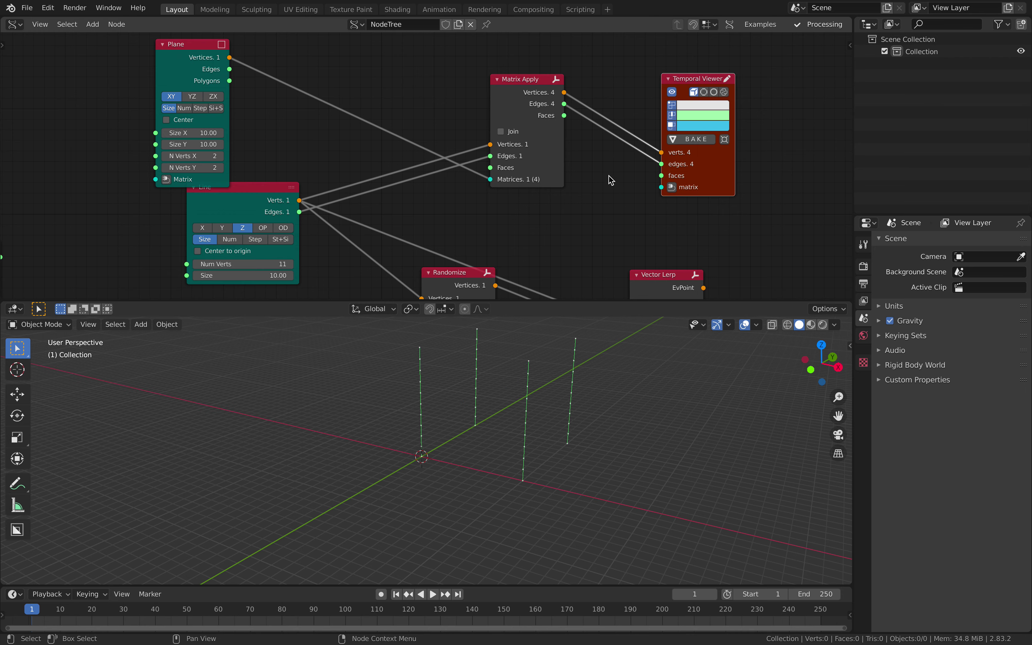
left_click_drag(498, 105, 441, 117)
Save the Blender file on the Desktop as sway_line_001.blend
left_click(27, 8)
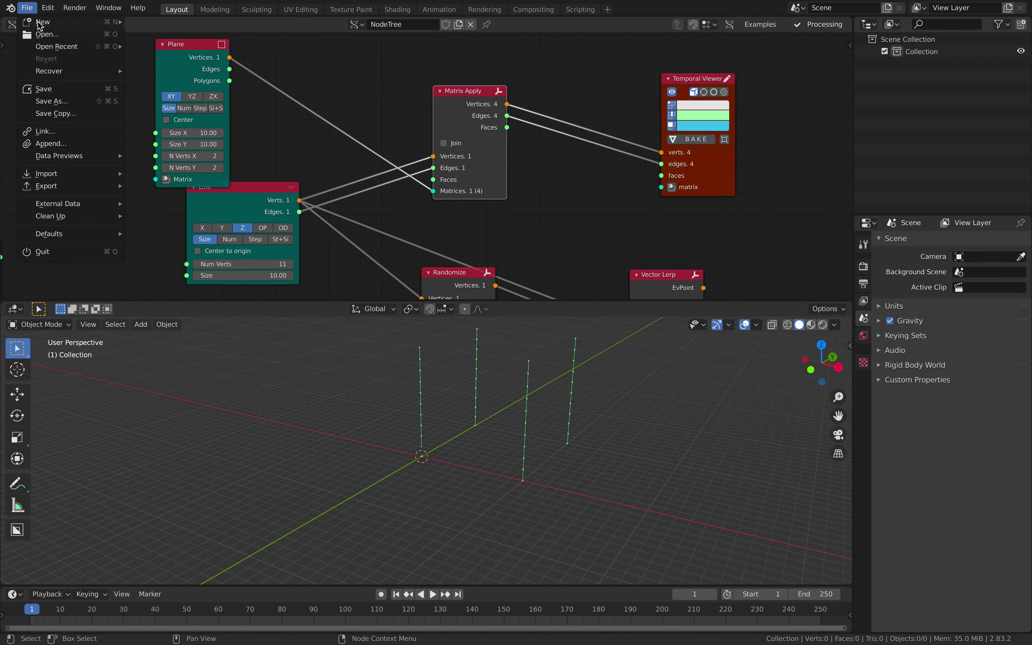
left_click(60, 93)
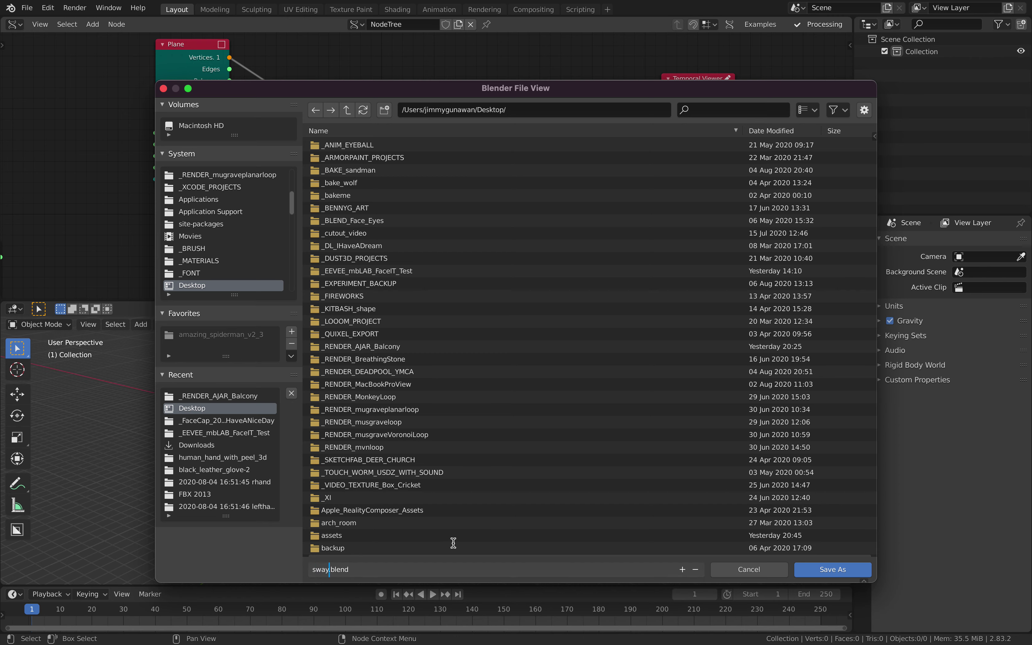
type("1")
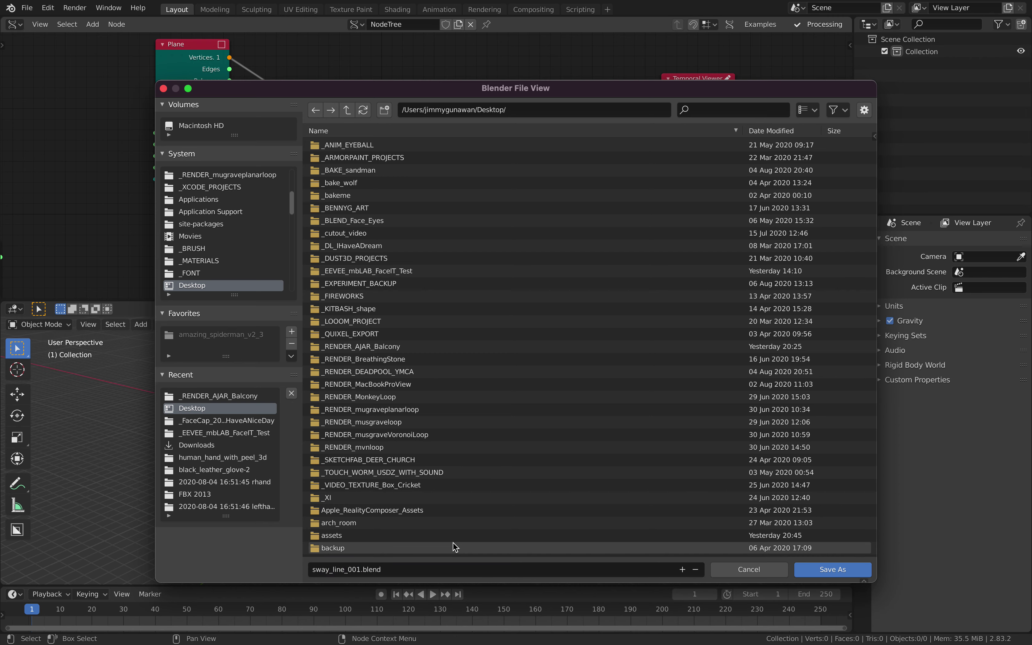
left_click(833, 569)
Rearrange the nodes with the Temporal Viewer beside Matrix Apply and the Randomize and Vector Lerp nodes spread out below
left_click_drag(489, 112, 474, 129)
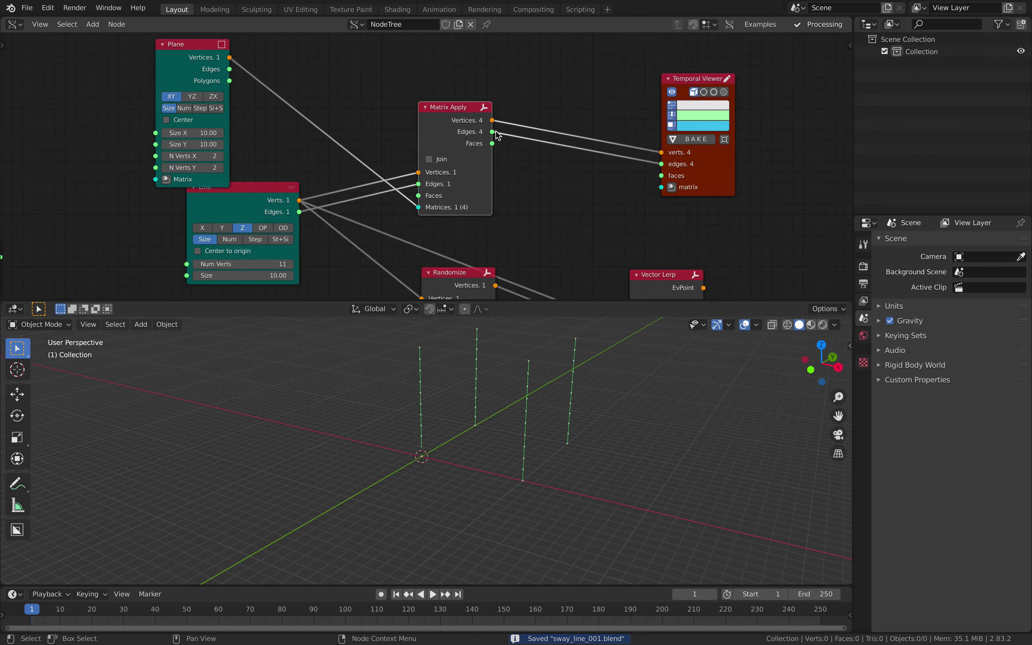
left_click_drag(694, 164, 604, 129)
middle_click_drag(632, 233, 628, 153)
left_click_drag(648, 204, 678, 164)
left_click_drag(458, 195, 530, 214)
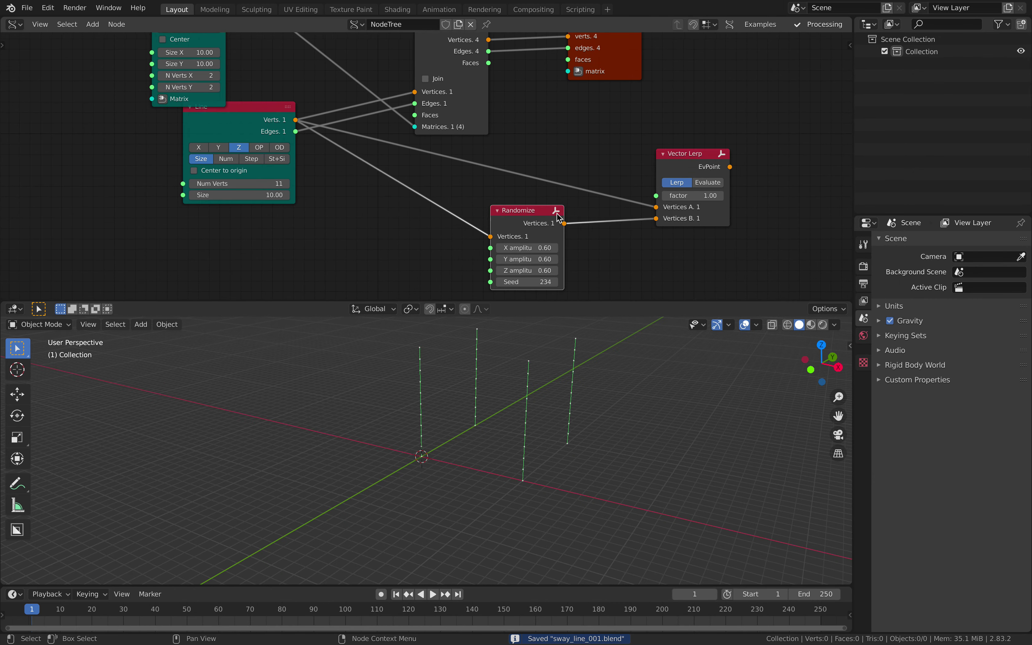
Space out the nodes, moving the Temporal Viewer farther from Matrix Apply and shifting the Randomize and Vector Lerp nodes
middle_click_drag(620, 183, 586, 209)
left_click_drag(658, 183, 589, 150)
middle_click_drag(591, 150, 596, 172)
left_click_drag(597, 119, 669, 111)
left_click_drag(497, 259, 456, 243)
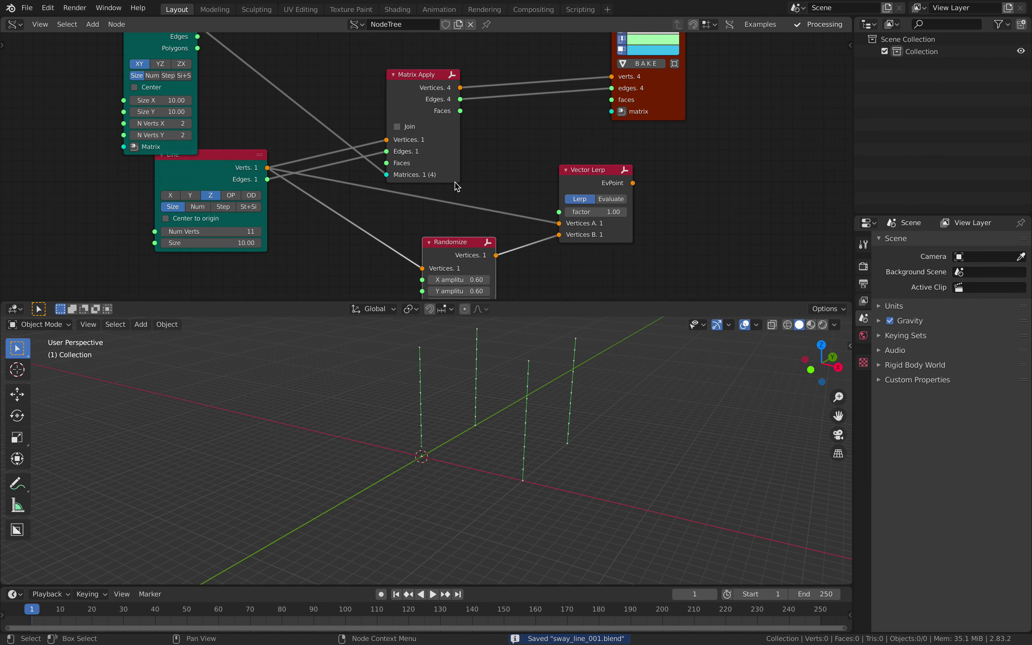
scroll(467, 149, "down", 2)
middle_click_drag(467, 149, 495, 189)
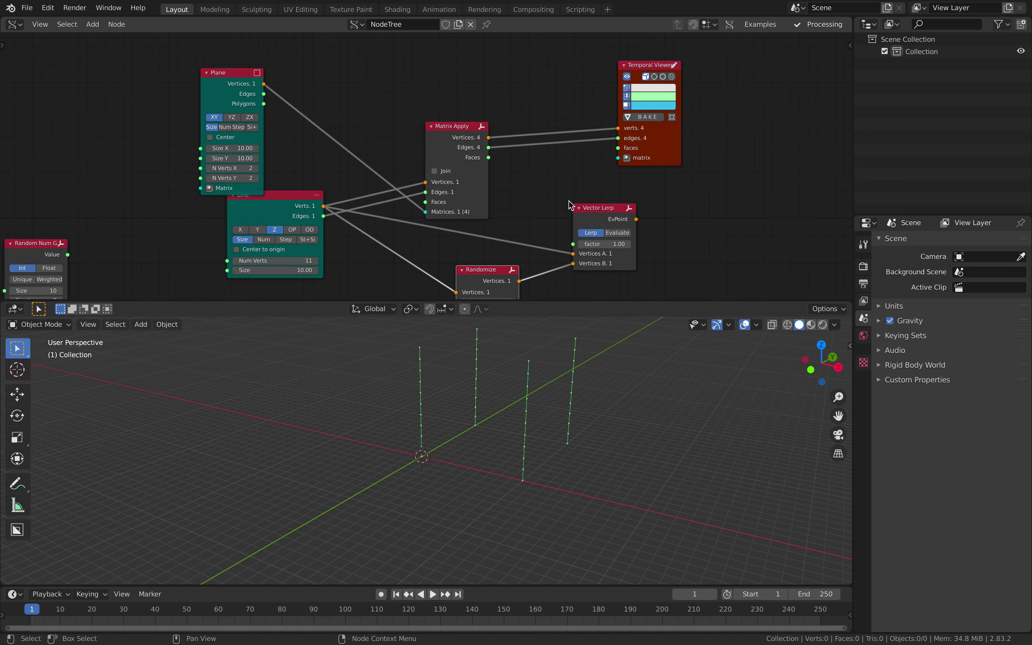
middle_click_drag(512, 409, 524, 417)
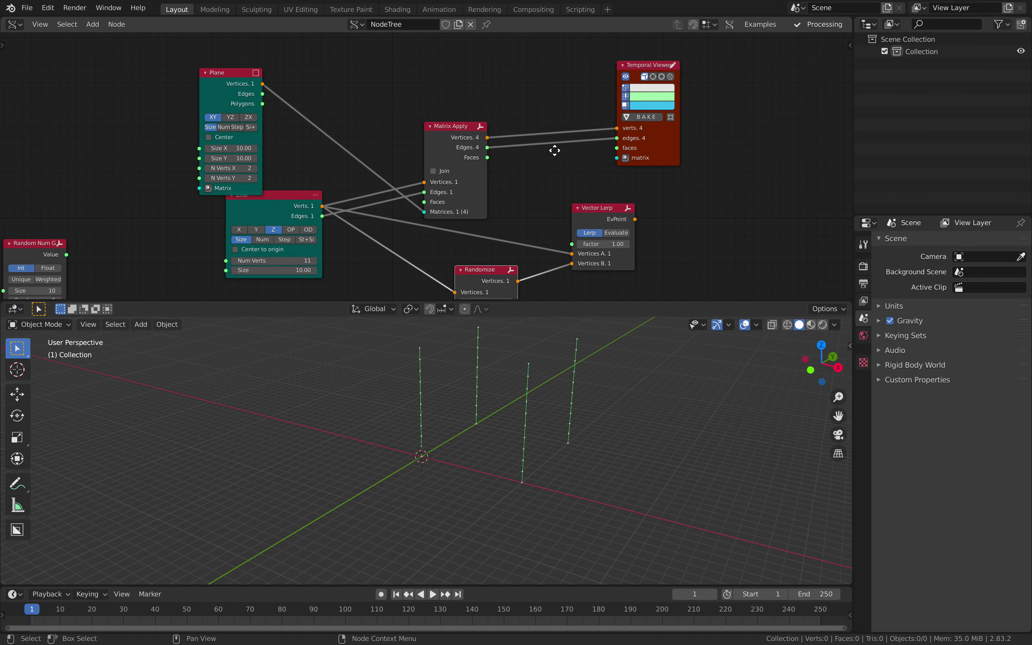
middle_click_drag(667, 149, 533, 118)
left_click_drag(530, 113, 619, 102)
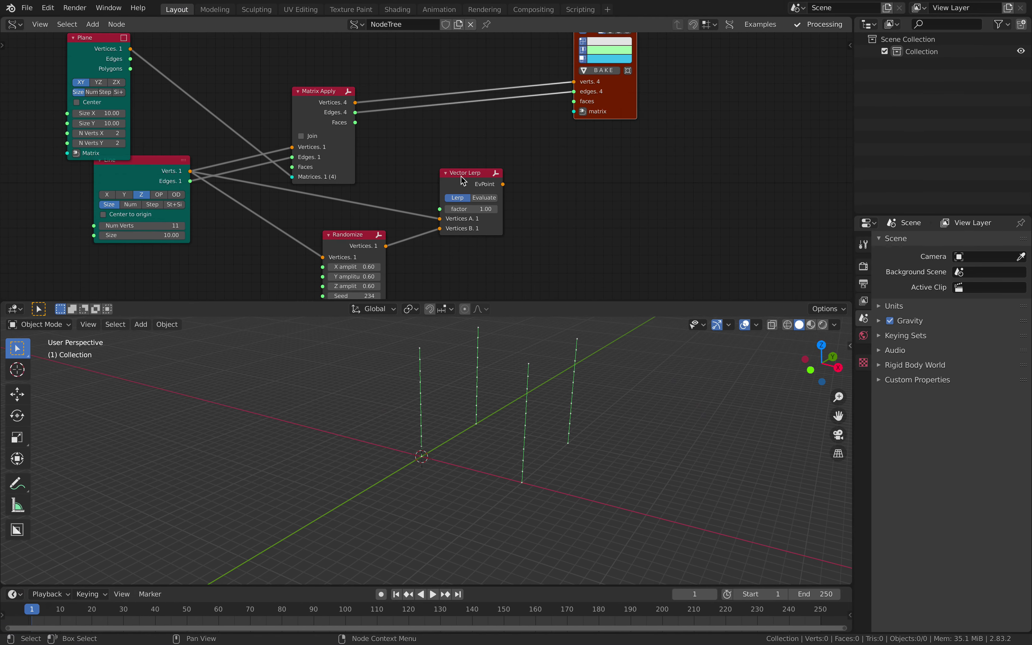
left_click_drag(462, 176, 446, 199)
Add a Noise Displace node between the Vector Lerp and the Temporal Viewer
middle_click_drag(530, 183, 508, 162)
key("alt+space")
type("noise d")
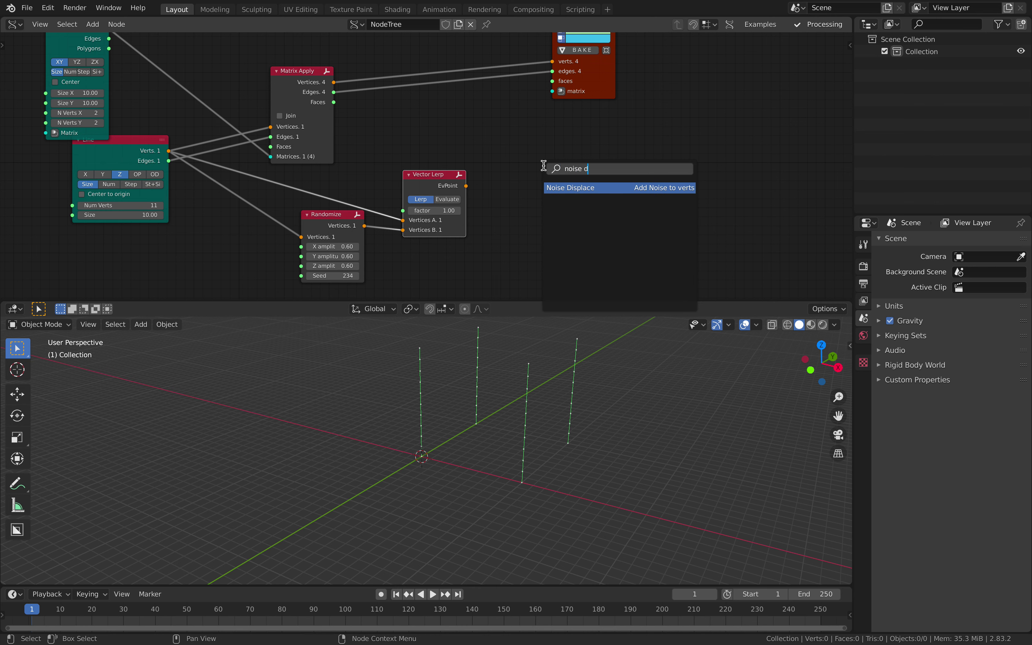
key("Return")
left_click(576, 141)
Route Matrix Apply's Vertices output through Noise Displace into the Temporal Viewer's verts input, keeping the nodes spaced apart
middle_click_drag(392, 109, 422, 127)
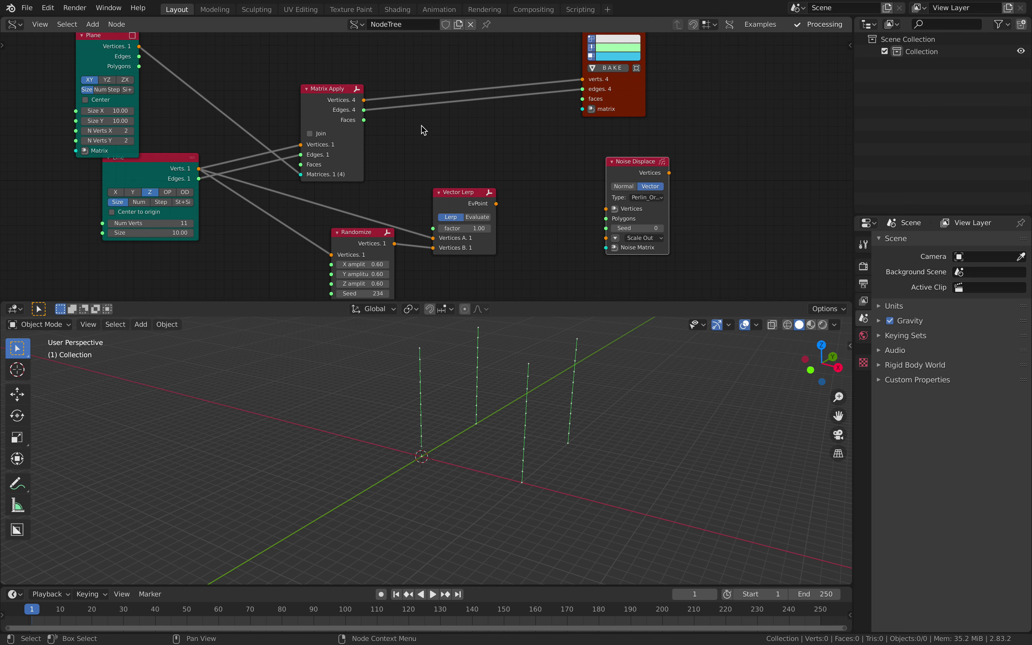
left_click_drag(355, 98, 499, 136)
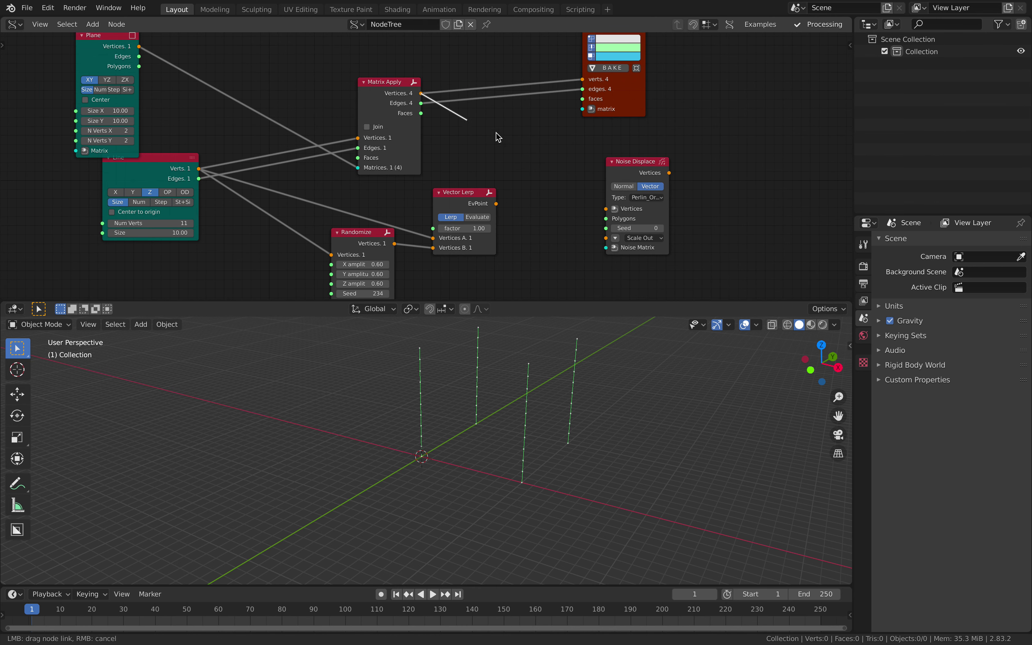
left_click_drag(609, 210, 609, 209)
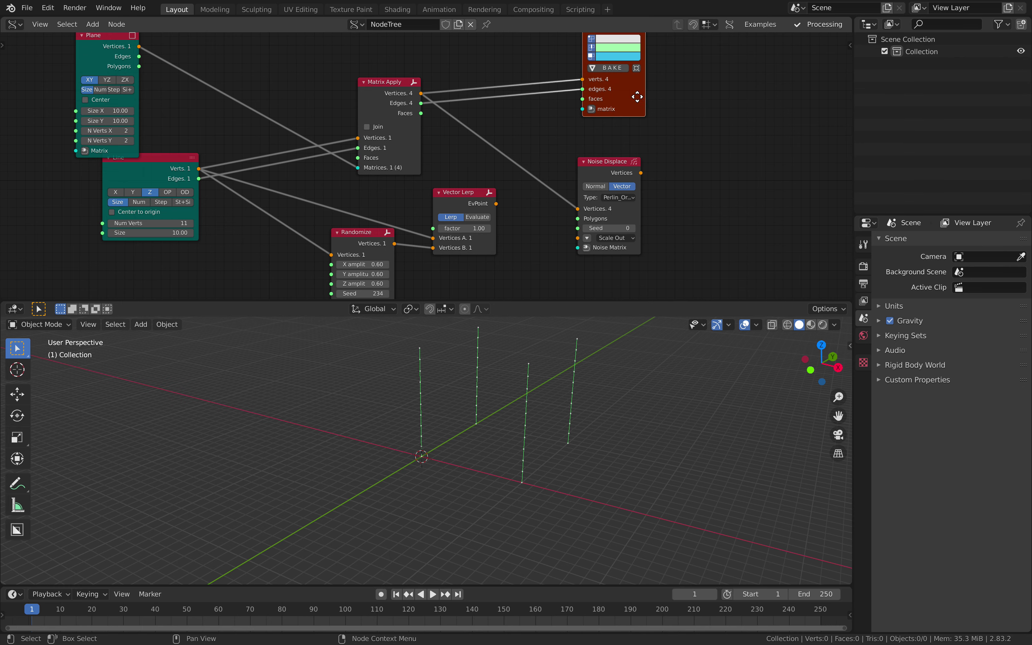
left_click_drag(641, 173, 707, 81)
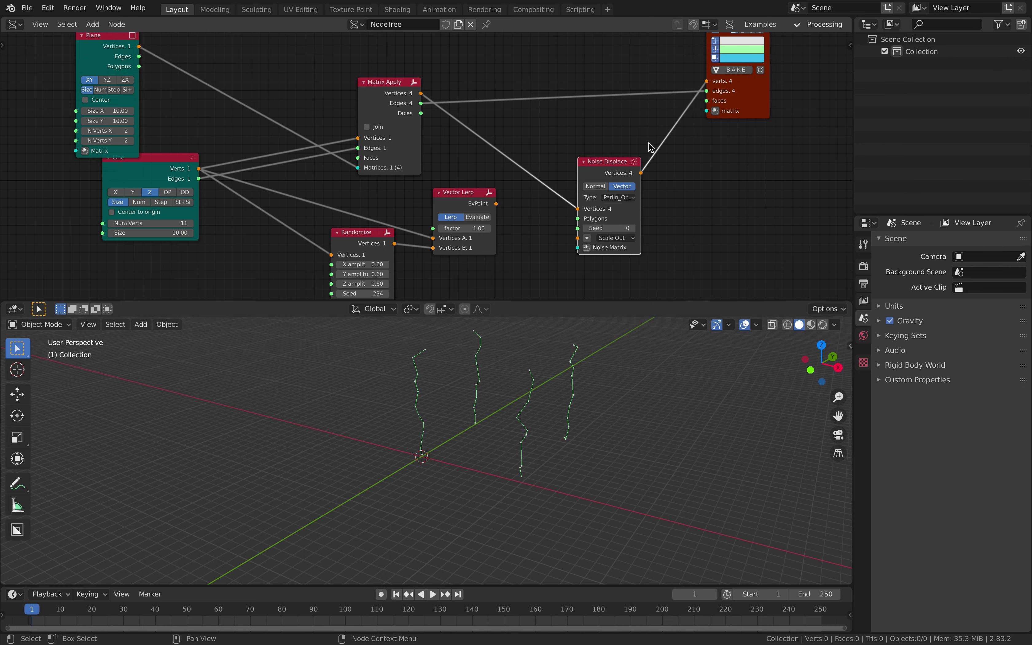
Move Noise Displace clear of its neighbours and set its Seed to 154
left_click_drag(608, 165, 626, 144)
middle_click_drag(626, 144, 620, 116)
left_click_drag(614, 179, 678, 179)
Add a linked Matrix In node for Noise Displace's Noise Matrix input and set its Location X to 5.7
middle_click_drag(650, 192, 672, 145)
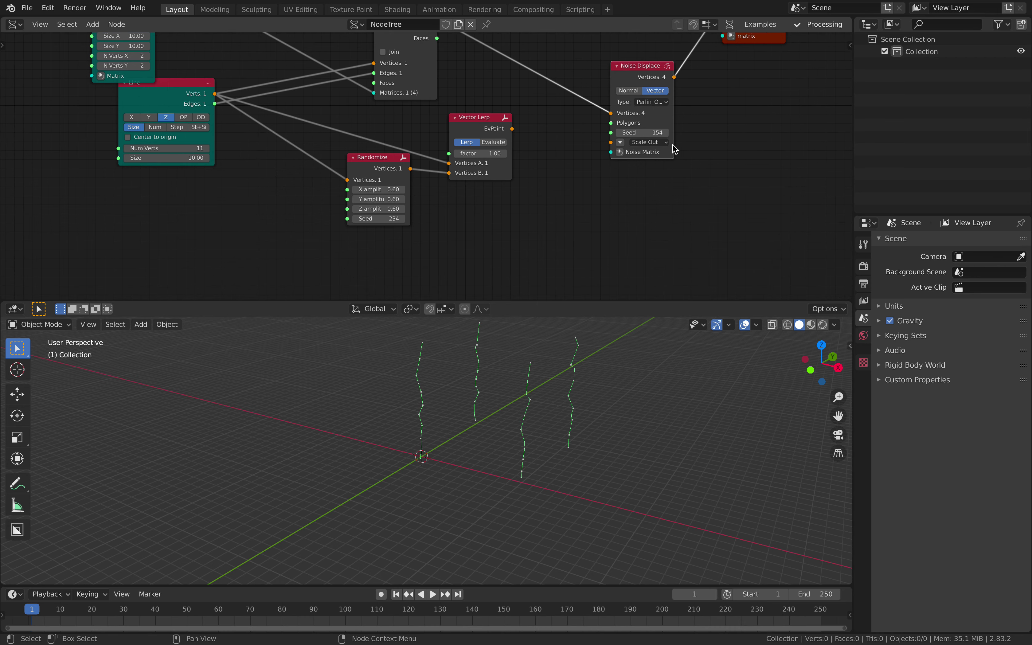
left_click(621, 153)
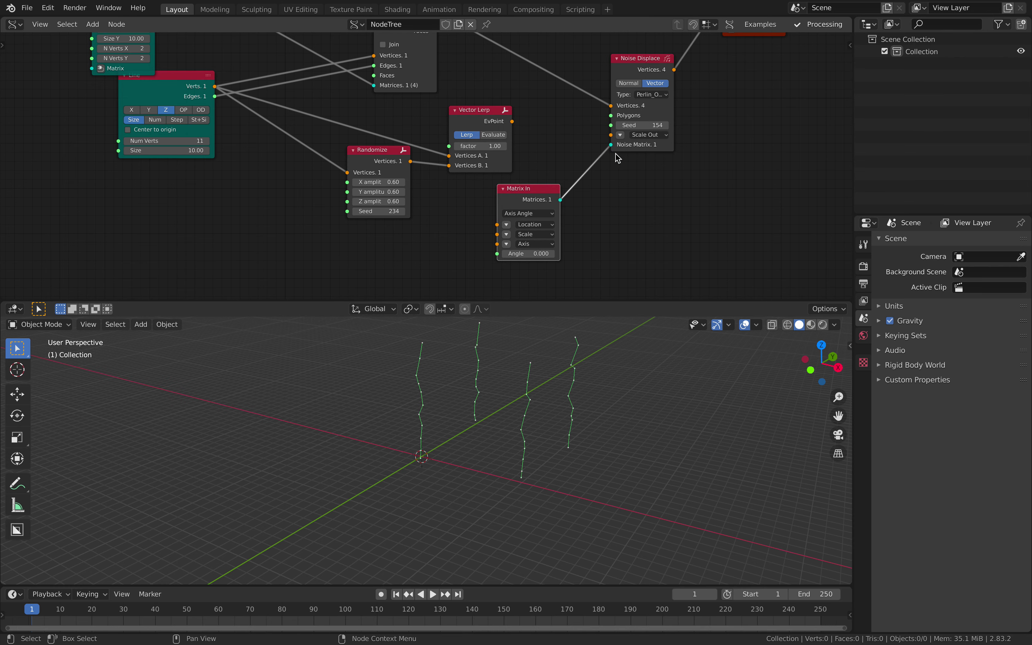
left_click_drag(535, 183, 622, 217)
left_click(525, 219)
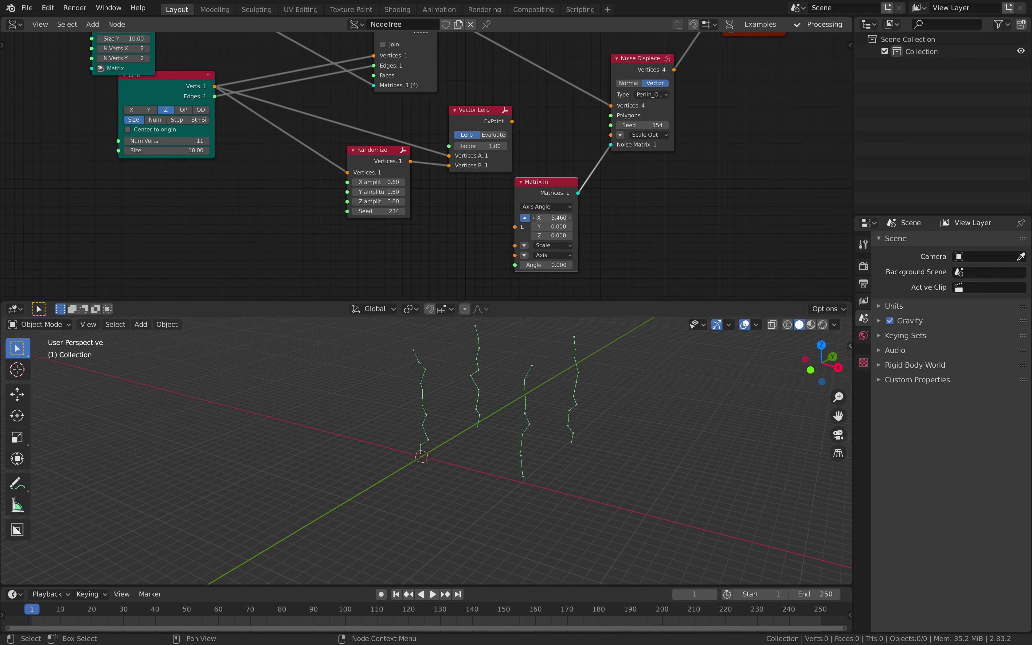
Add a Vector In node feeding Matrix In's Location, with X 1.8, Y 1.38 and Z 3.96
middle_click_drag(482, 221, 505, 202)
left_click(580, 177)
key("shift+a")
left_click(426, 226)
type("vec")
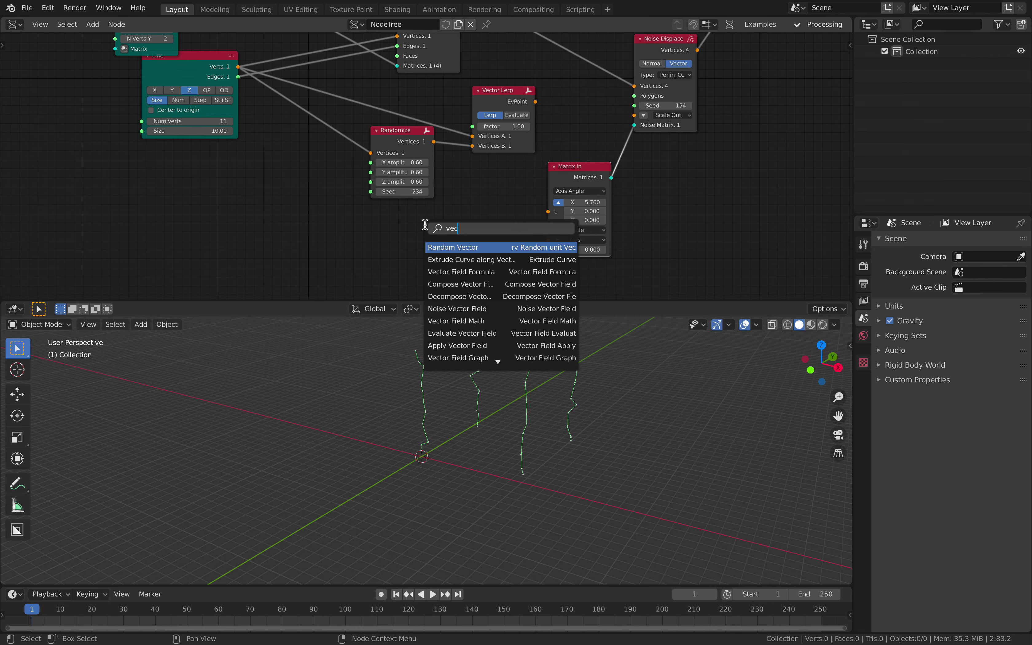
type("tor m")
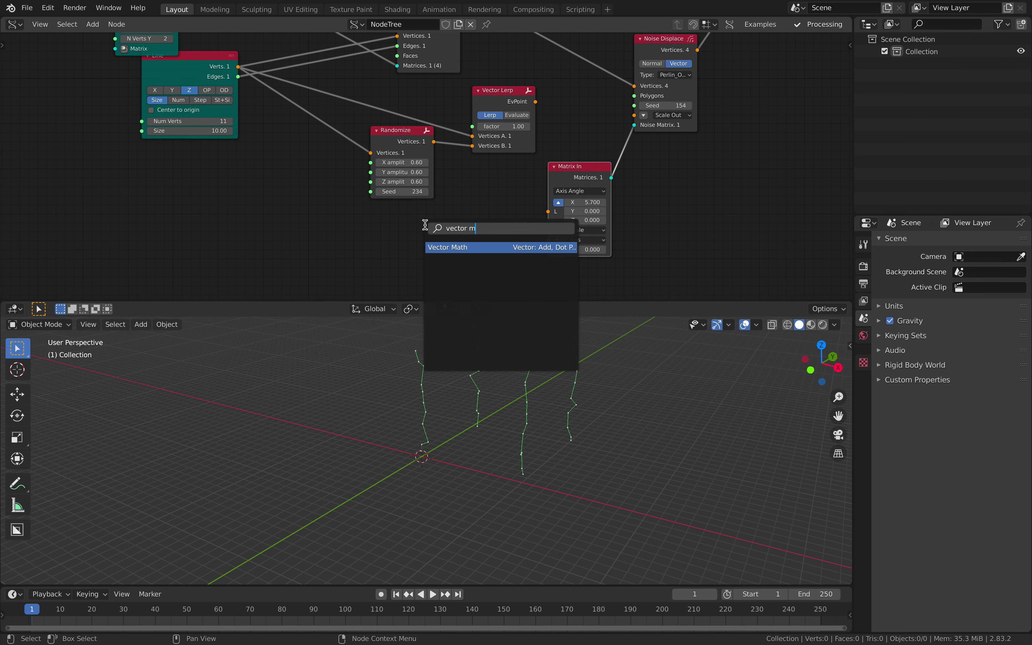
key("BackSpace")
key("BackSpace")
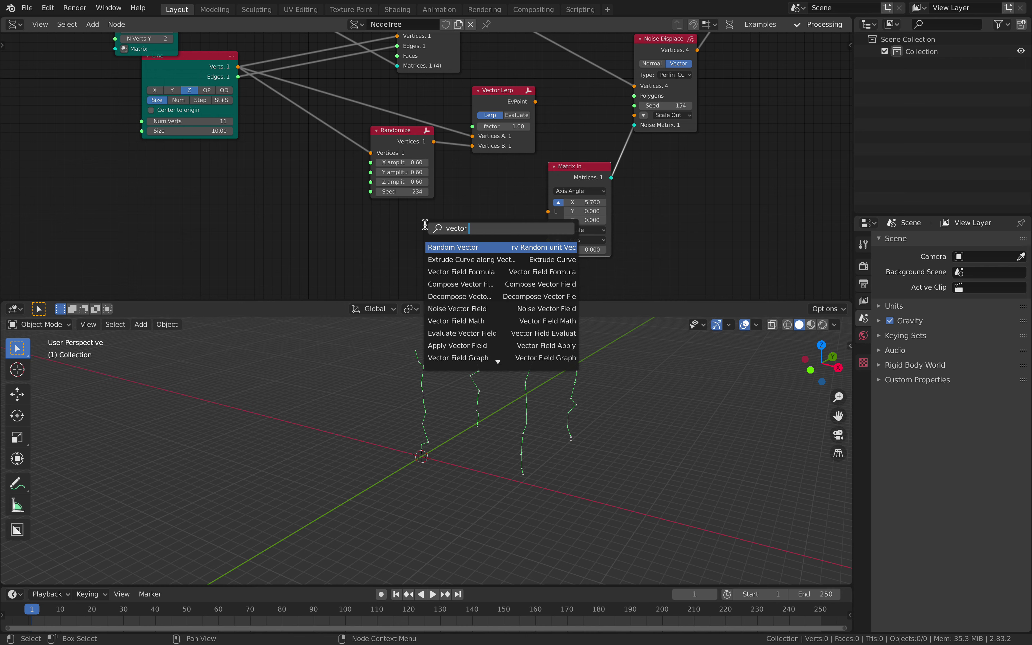
type("in")
key("Return")
left_click(447, 203)
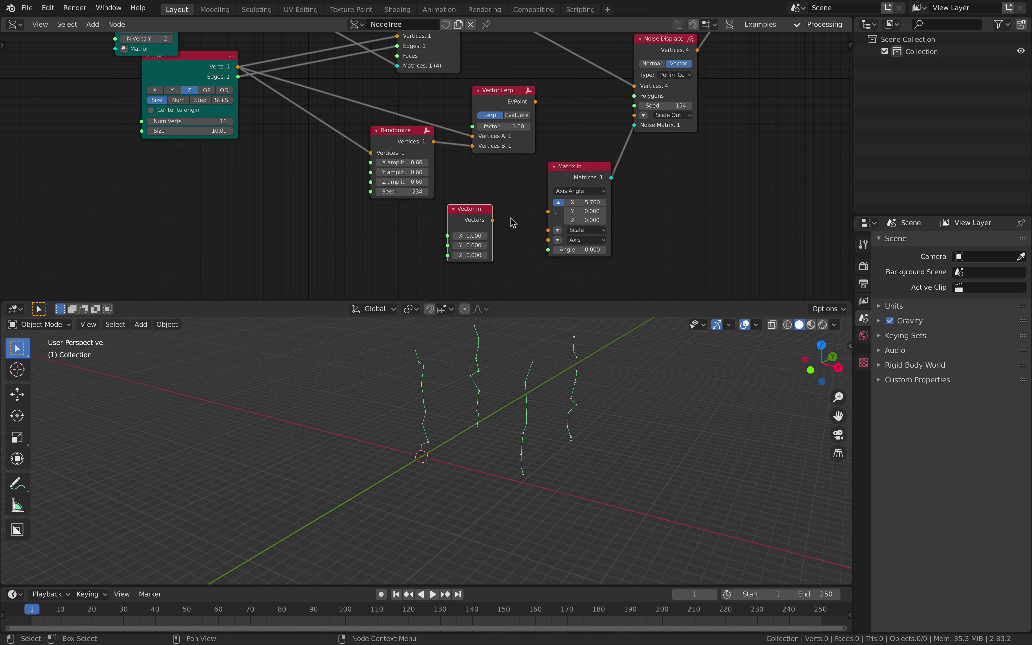
left_click_drag(493, 220, 548, 212)
left_click_drag(461, 218, 520, 245)
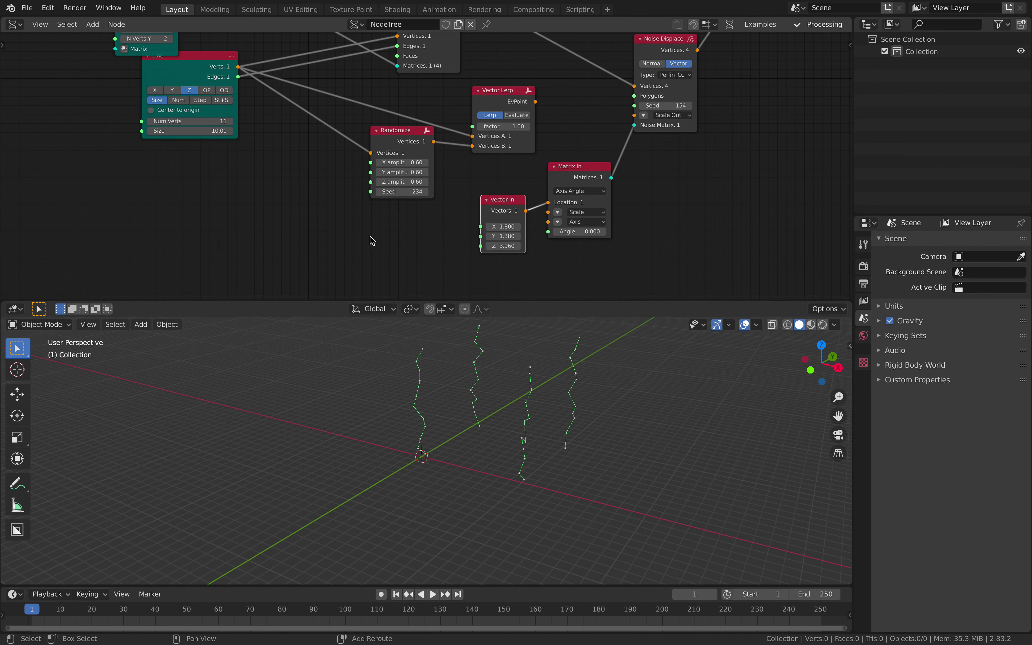
Add a Frame Info node below the Line node
key("alt+space")
type("fram")
key("Down")
key("Down")
key("Down")
key("Down")
key("Down")
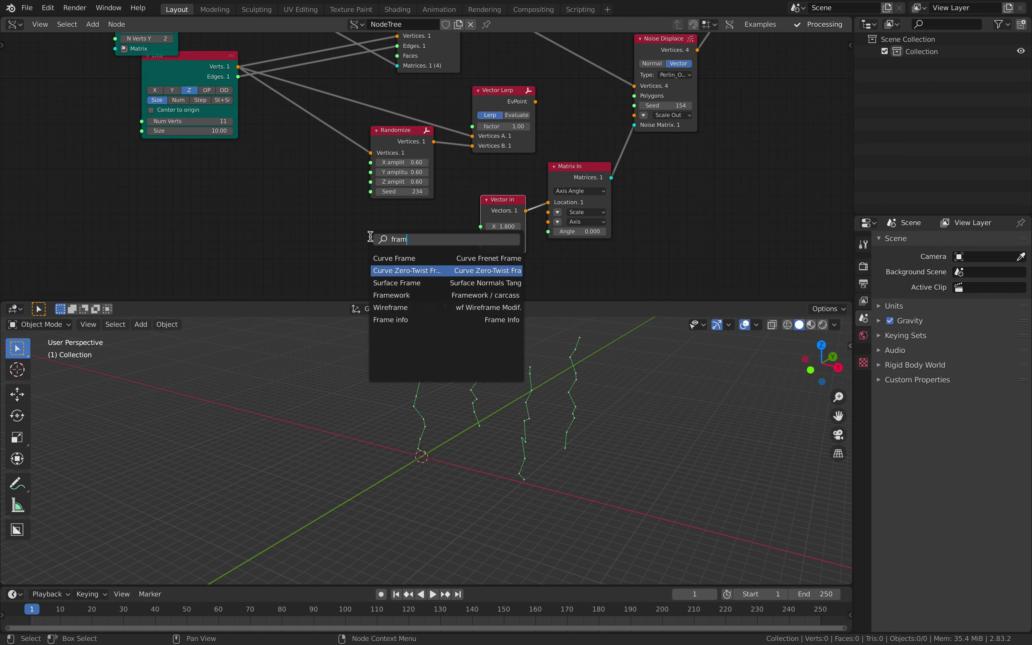
key("Return")
left_click(258, 244)
Add a scalar math node set to Multiply beside the Frame Info node
key("alt+space")
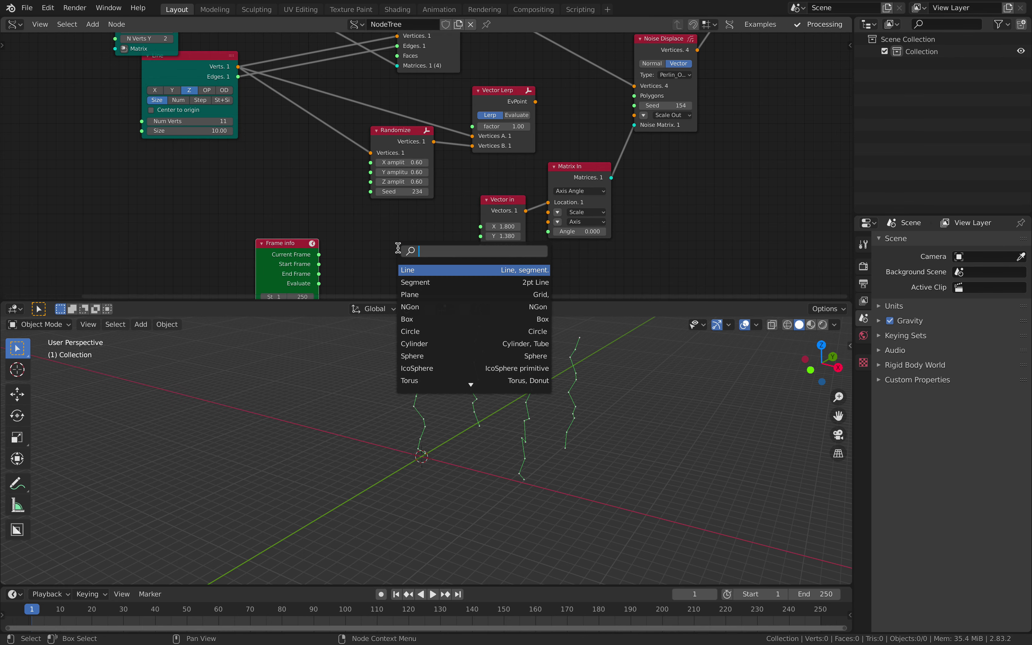
type("math")
key("Down")
key("Down")
key("Down")
key("Return")
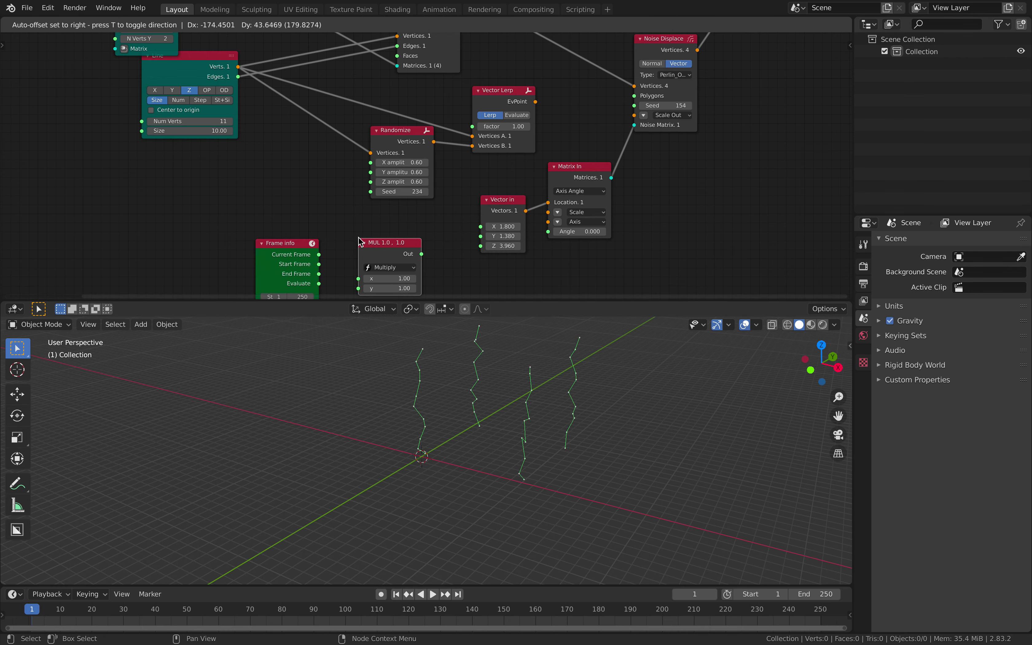
left_click(359, 239)
Link Current Frame through Multiply with y at 0.7 into Vector In's Z, and set Vector In's X and Y to 0
middle_click_drag(357, 241, 350, 196)
left_click_drag(312, 210, 358, 233)
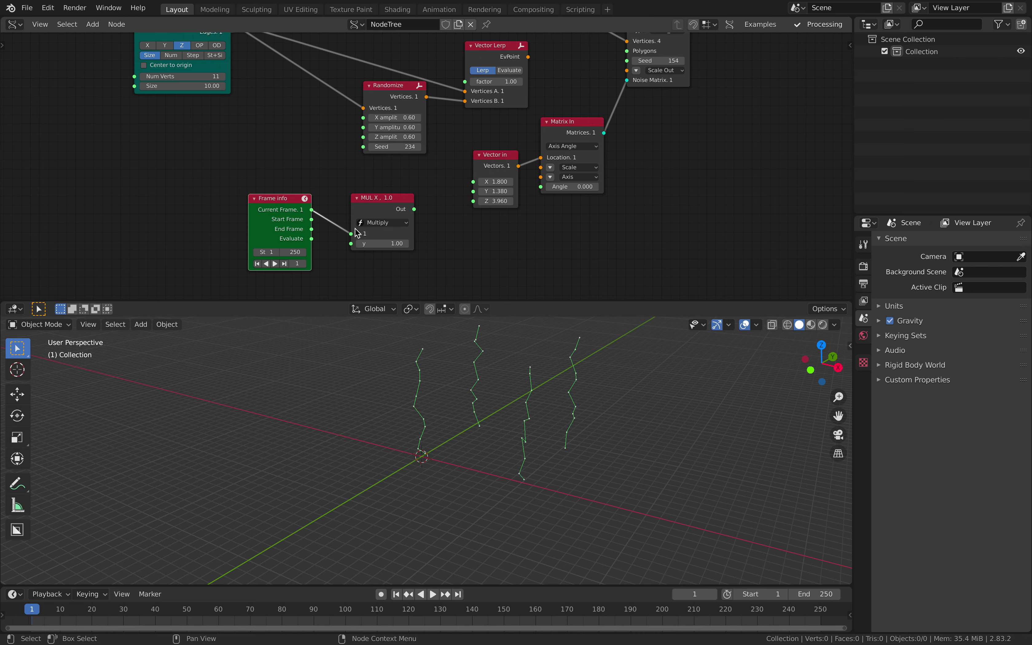
left_click_drag(414, 210, 473, 201)
middle_click_drag(488, 179, 438, 193)
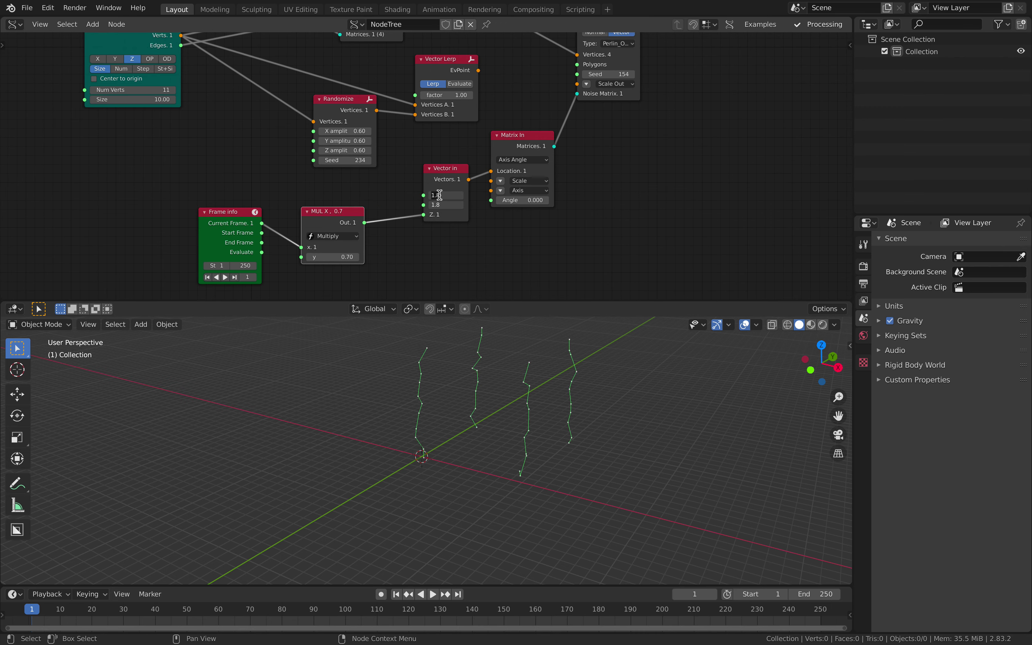
key("Return")
Save the file, and save a new version on the Desktop as sway_line_002.blend
left_click(27, 8)
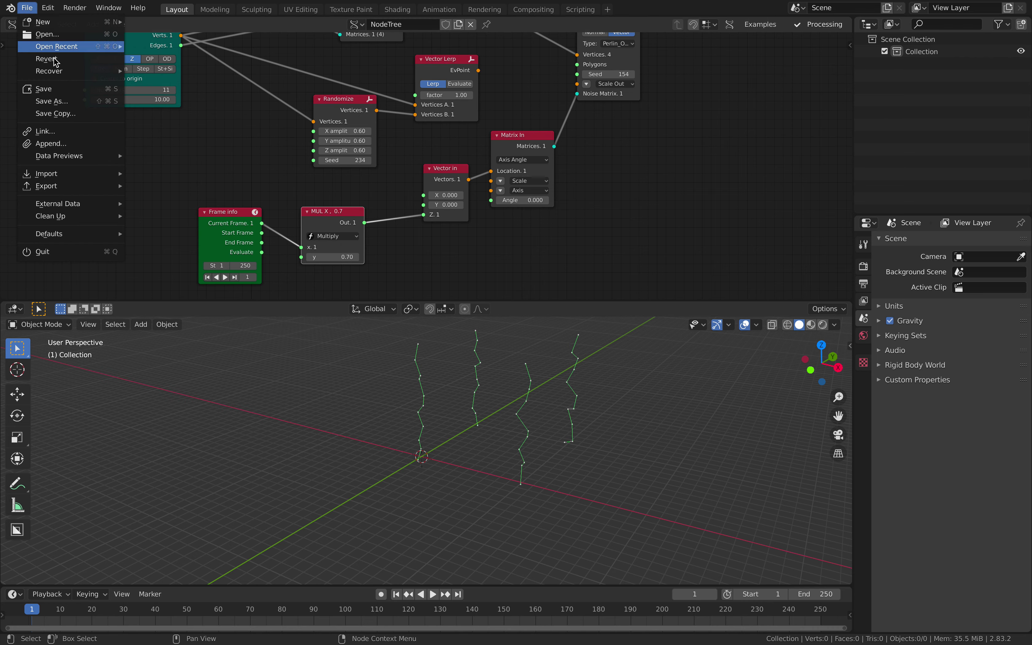
left_click(43, 89)
left_click(26, 8)
left_click(51, 101)
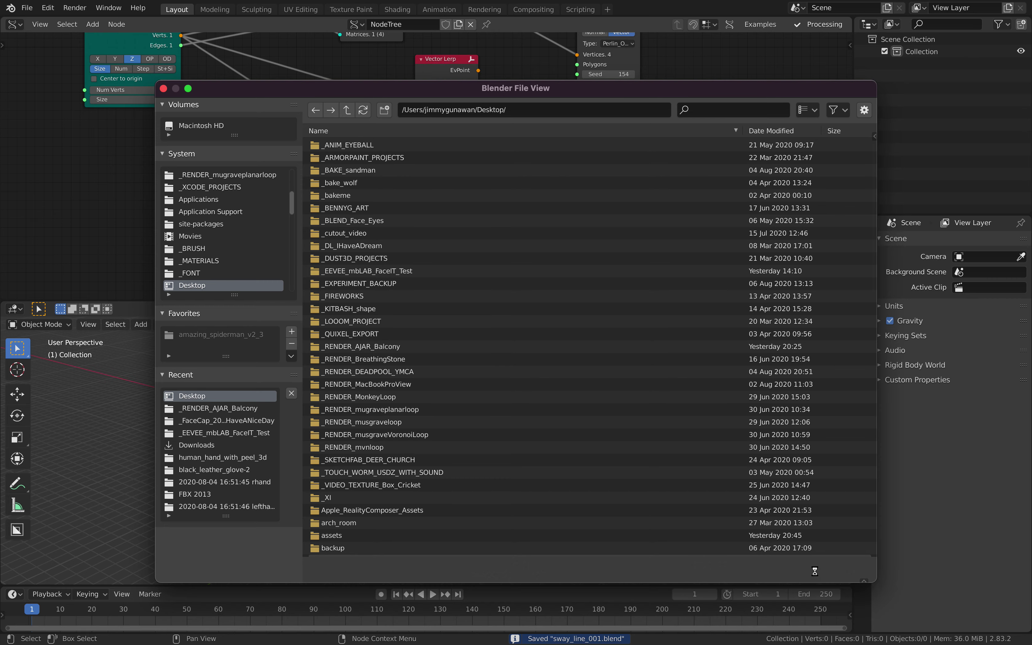
left_click(832, 570)
Separate the overlapping Plane and Line nodes, placing the Plane above the Line
middle_click_drag(128, 90, 219, 167)
left_click_drag(205, 158, 206, 190)
scroll(191, 182, "down", 2)
middle_click_drag(185, 179, 230, 196)
left_click_drag(205, 79, 277, 95)
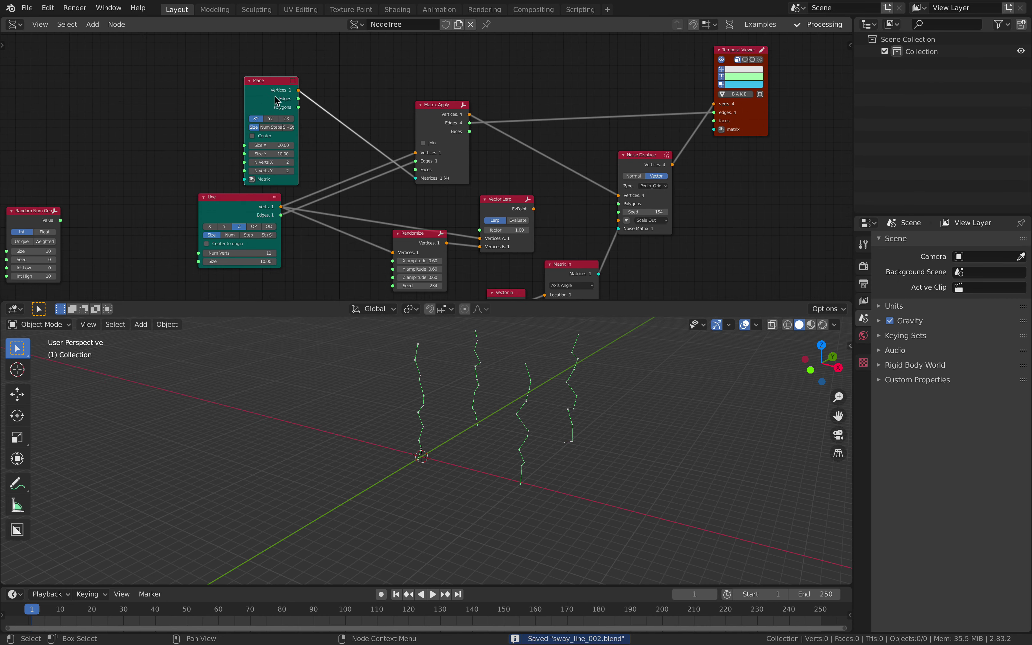
Set both N Verts X and N Verts Y of the Plane node to 3
scroll(285, 112, "up", 3)
left_click_drag(231, 65, 220, 66)
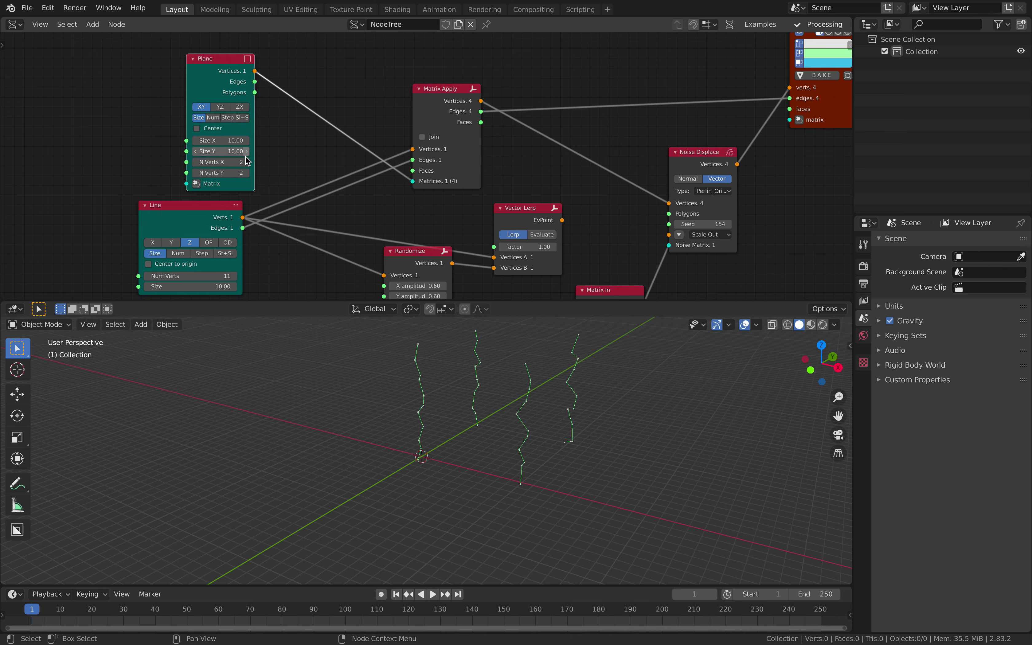
left_click(248, 172)
middle_click_drag(467, 346, 519, 407)
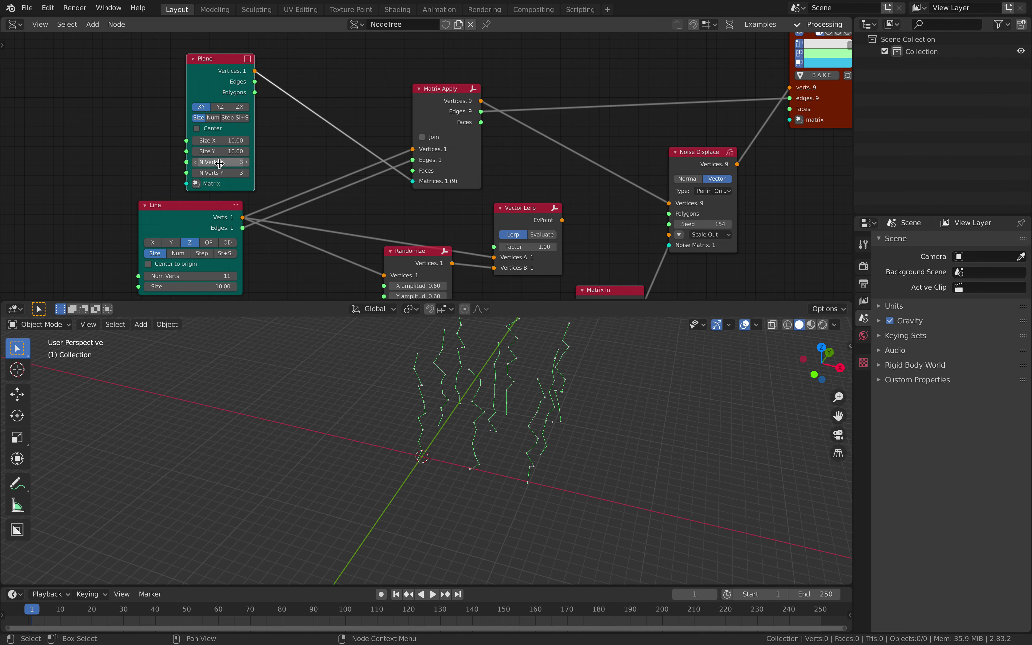
Play the animation and slow the noise movement by setting the Multiply node's y to 0.136
middle_click_drag(340, 146, 198, 99)
middle_click_drag(518, 145, 475, 132)
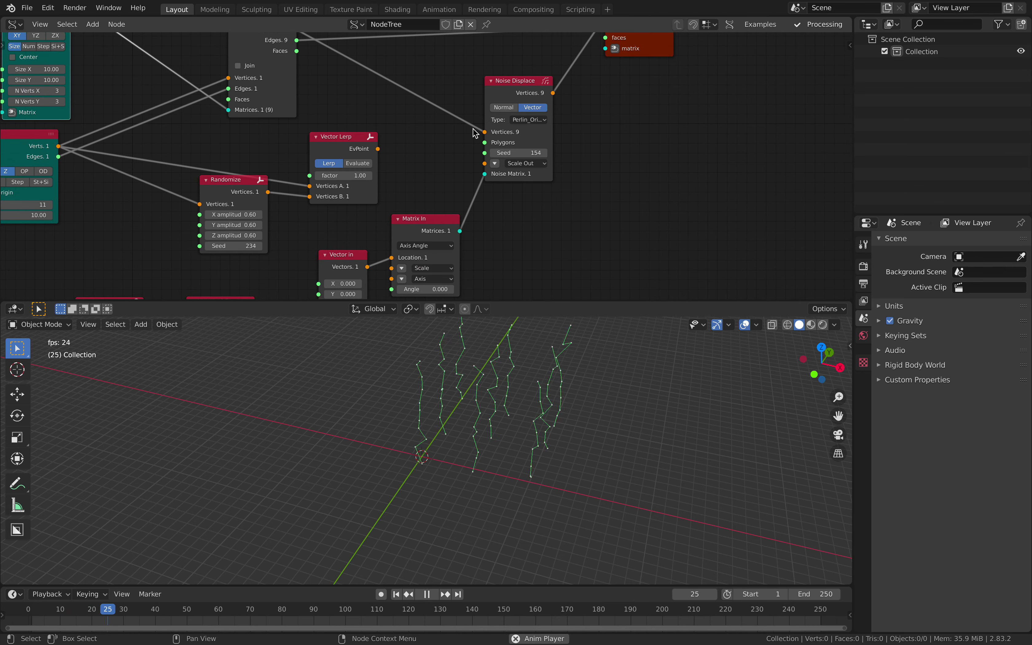
middle_click_drag(328, 280, 345, 226)
middle_click_drag(275, 272, 307, 231)
left_click(279, 261)
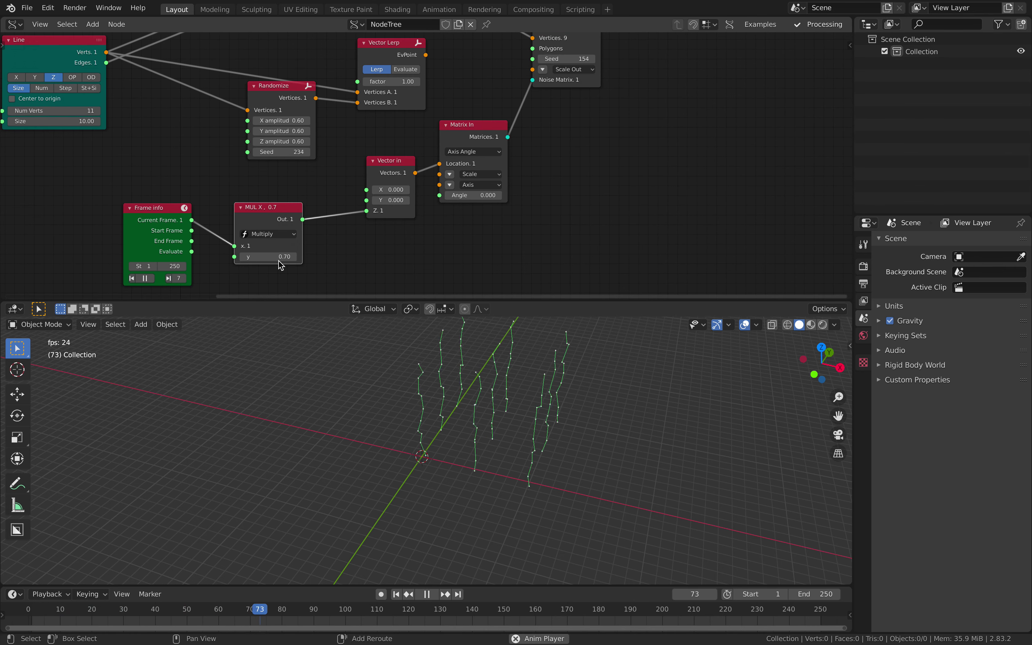
left_click_drag(278, 258, 80, 256, "shift")
View the swaying lines from other angles, stop the animation playback and save the file
middle_click_drag(473, 378, 481, 368)
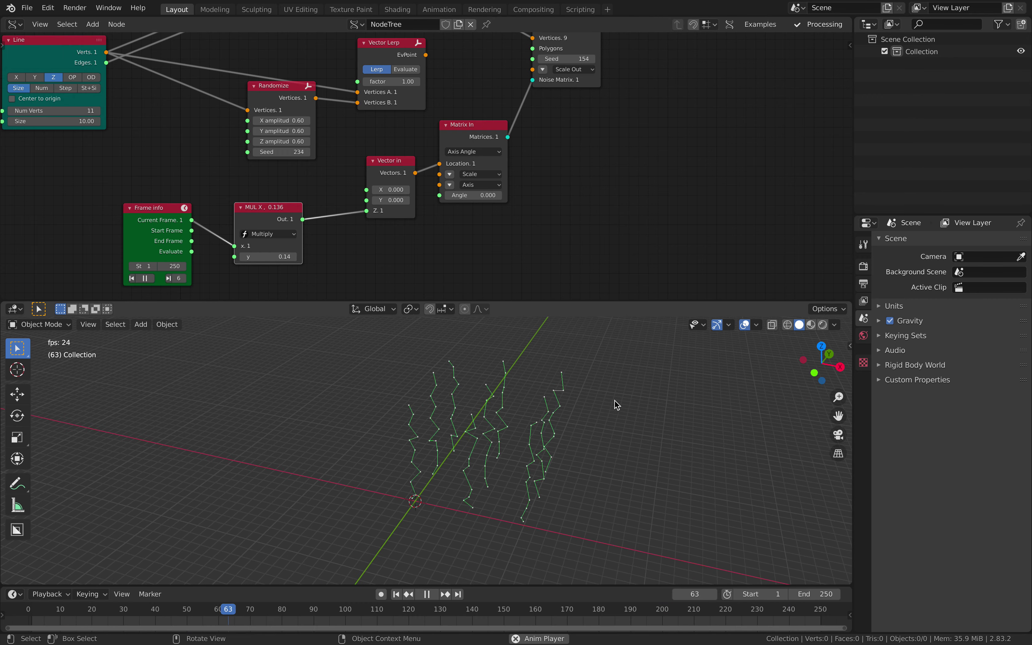
key("space")
middle_click_drag(615, 401, 518, 404)
key("ctrl+s")
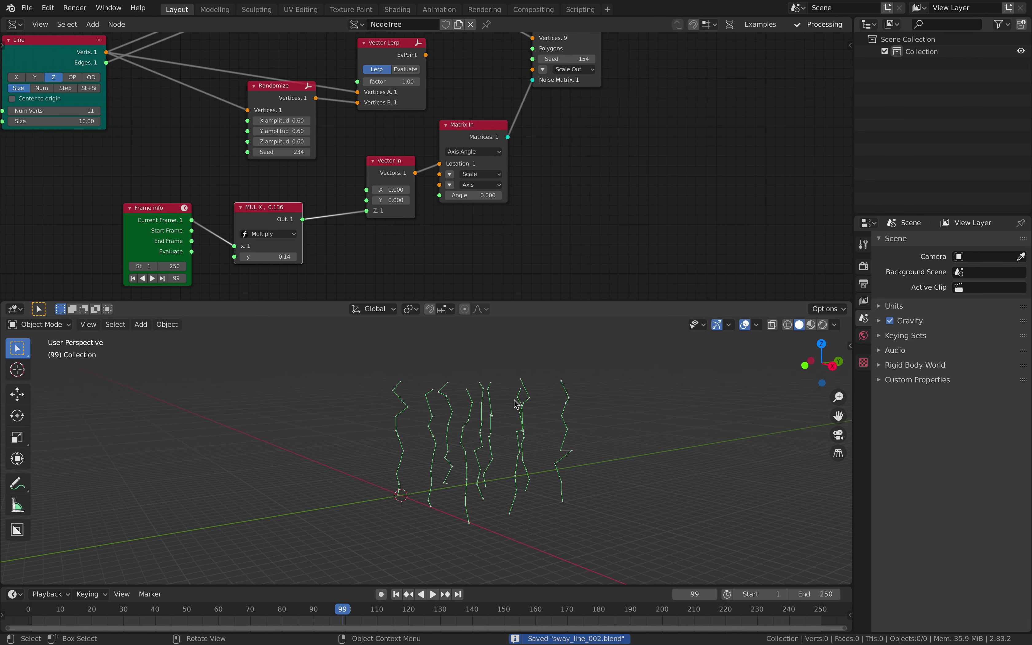
Move the Temporal Viewer farther from Noise Displace to make room for another node
middle_click_drag(593, 123, 490, 241)
left_click_drag(623, 131, 696, 131)
scroll(628, 144, "down", 1)
middle_click_drag(629, 144, 583, 140)
scroll(635, 130, "down", 1)
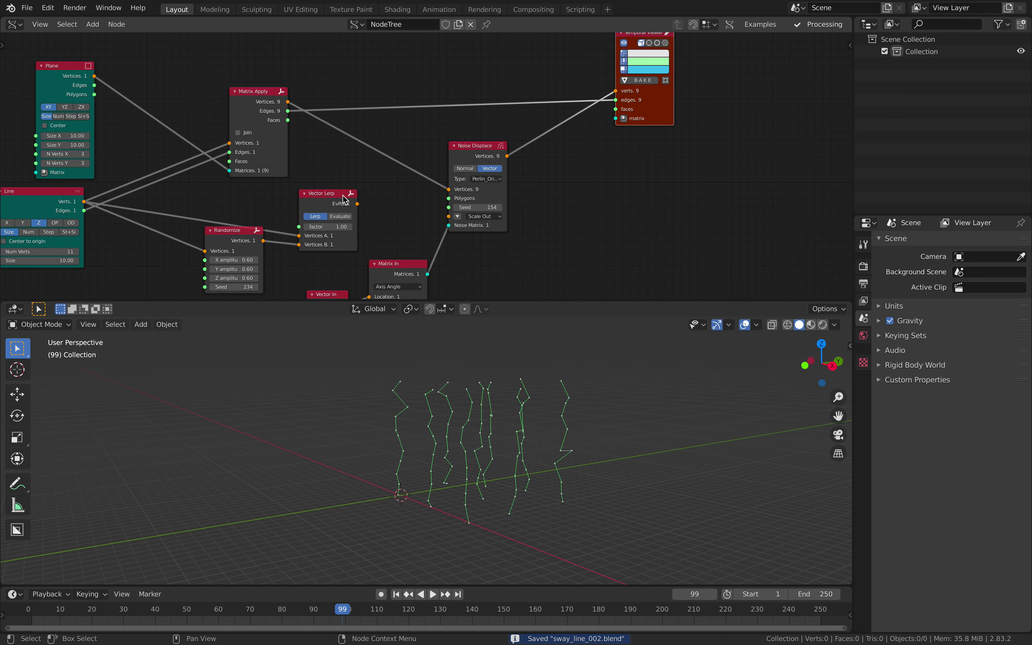
Delete the Randomize node and place the Vector Lerp past Noise Displace, just below the Temporal Viewer
left_click_drag(345, 198, 691, 160)
left_click(236, 240)
key("x")
left_click_drag(661, 104, 727, 65)
left_click_drag(697, 159, 741, 129)
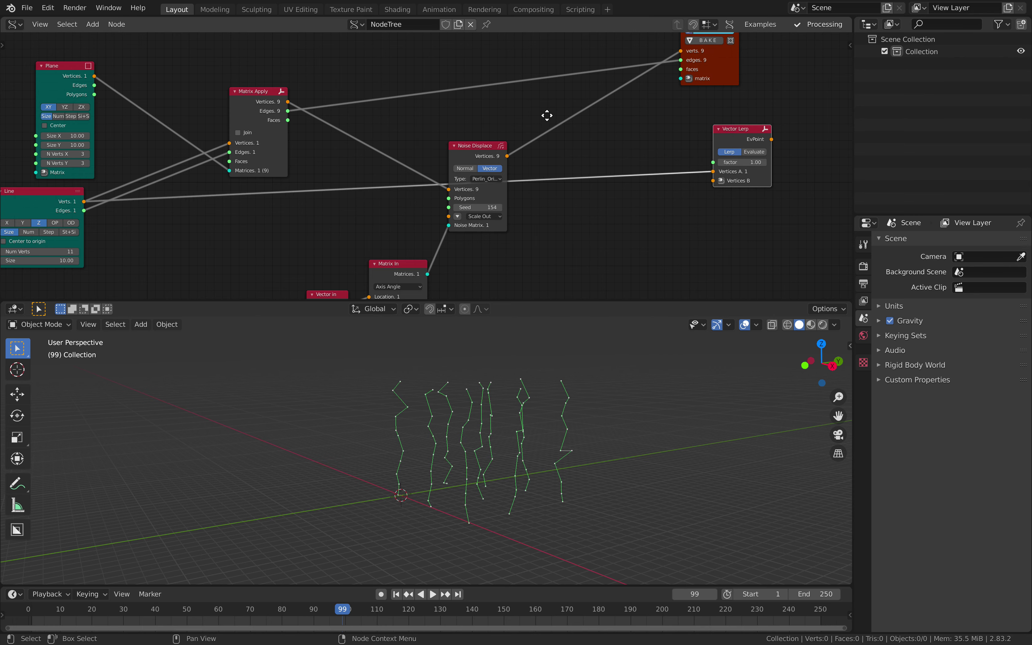
Shift Matrix Apply slightly and connect its Vertices output to the Vector Lerp's Vertices A input
middle_click_drag(547, 115, 573, 108)
left_click_drag(292, 84, 309, 74)
middle_click_drag(342, 85, 307, 87)
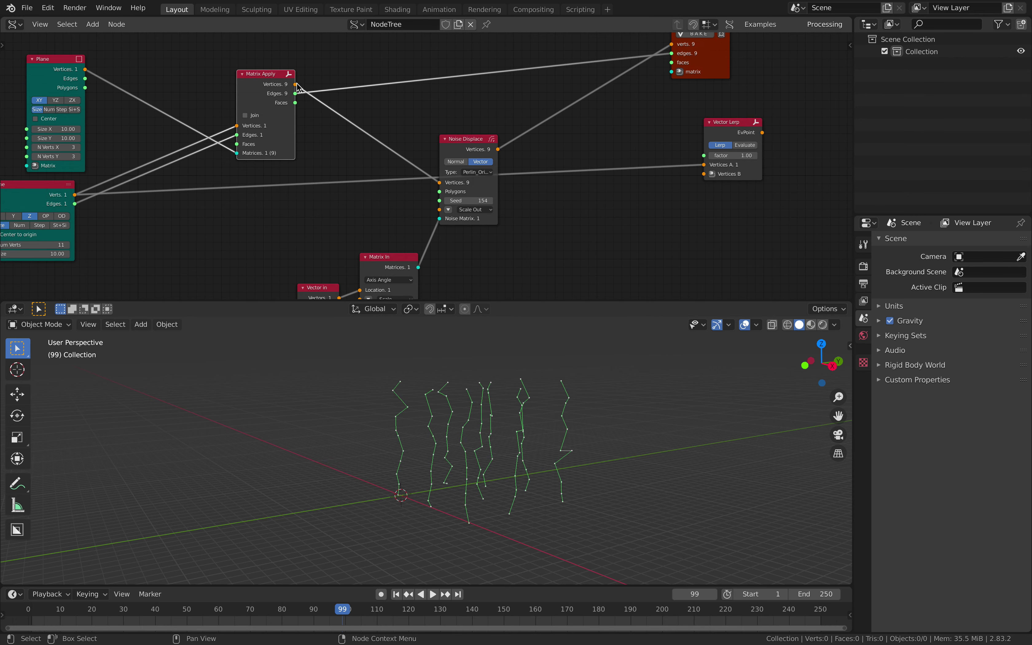
left_click_drag(297, 87, 706, 166)
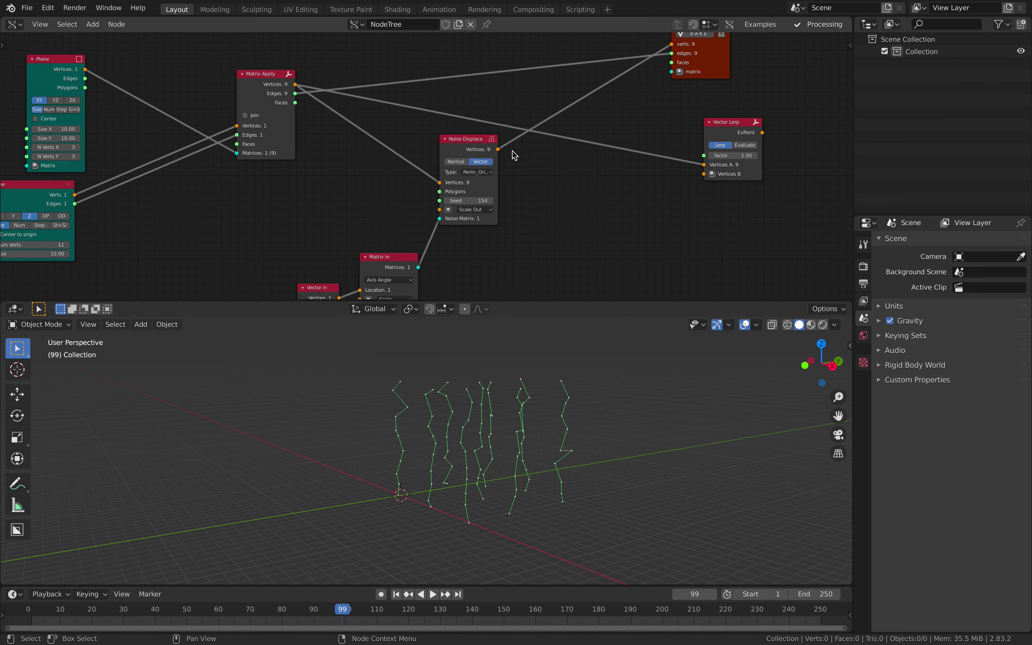
Connect Noise Displace's Vertices to the Vector Lerp's Vertices B, and feed the Lerp's EvPoint output into the Temporal Viewer's verts
left_click_drag(498, 149, 556, 163)
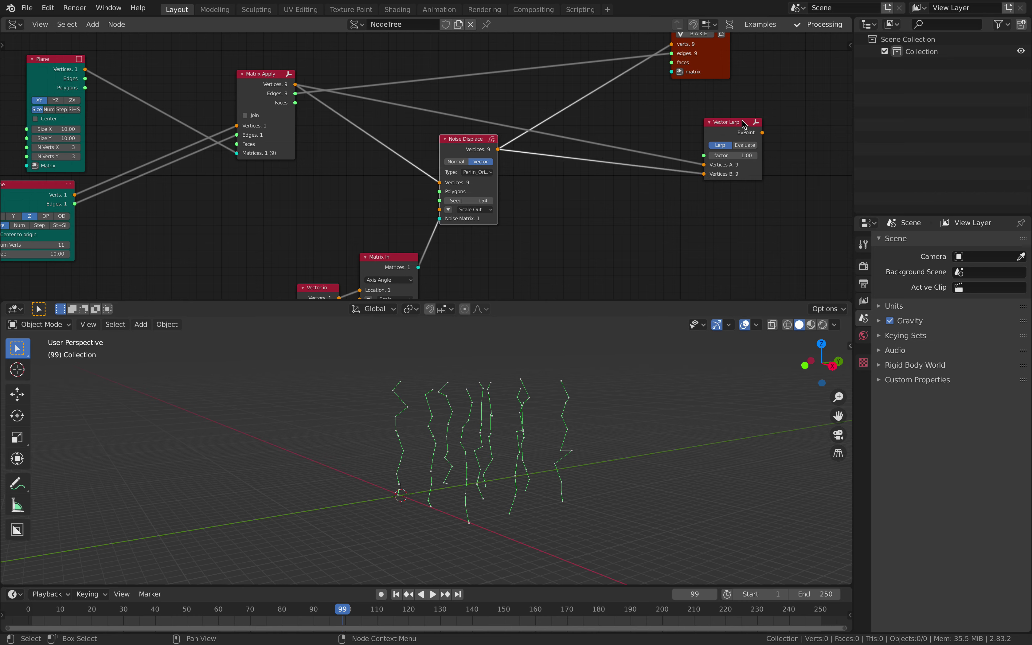
left_click_drag(744, 125, 639, 134)
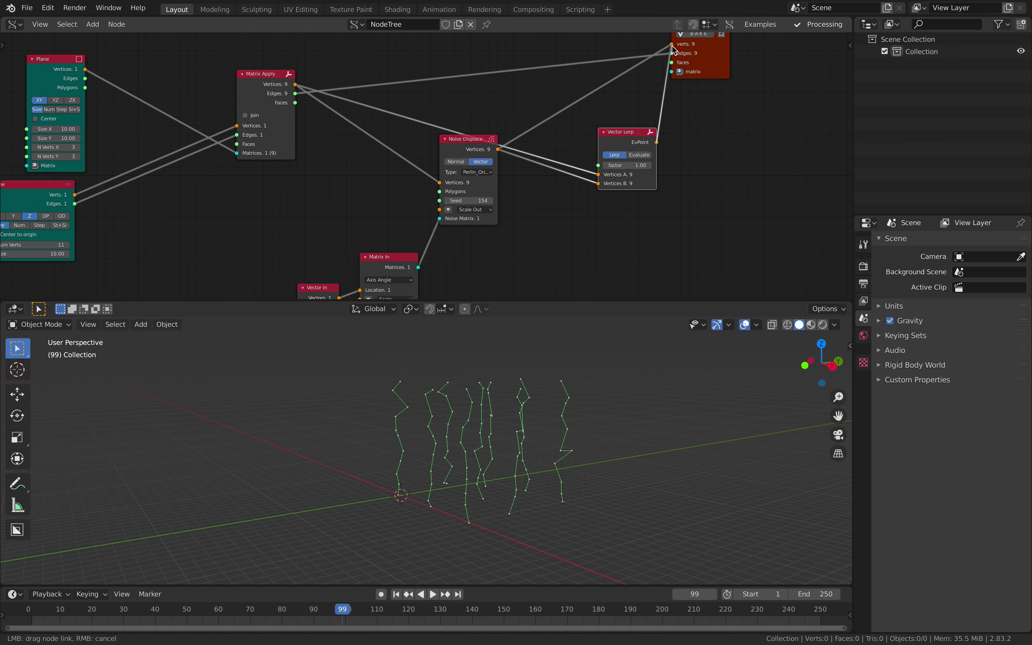
left_click_drag(672, 45, 672, 46)
Move the Temporal Viewer farther along and lift the Vector Lerp above Noise Displace to untangle the links
left_click_drag(688, 67, 753, 119)
left_click_drag(621, 132, 617, 22)
middle_click_drag(598, 219, 605, 270)
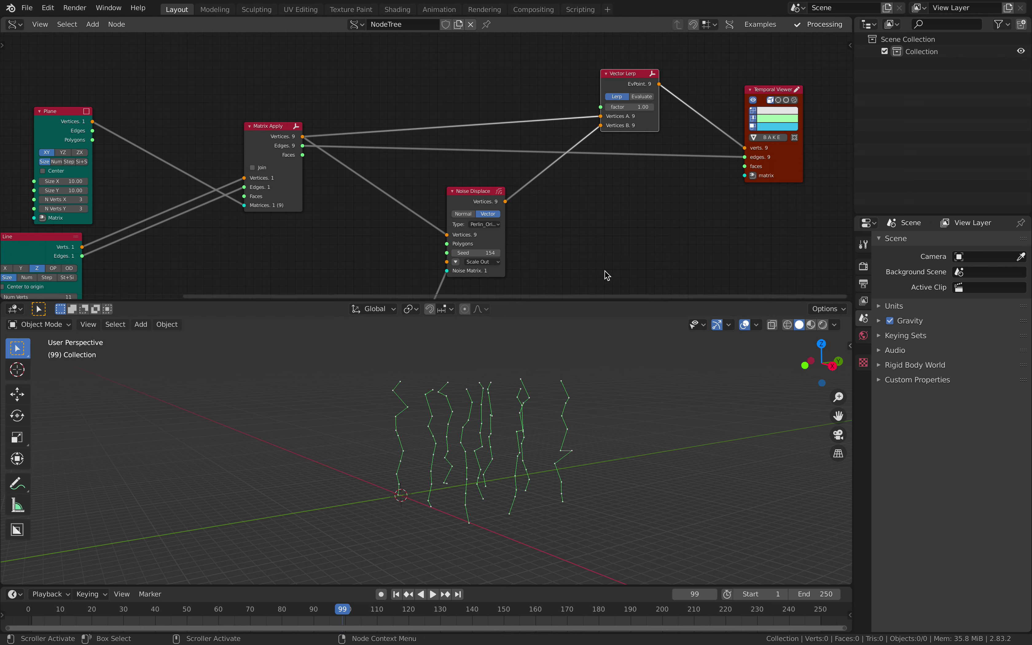
Play the animation while testing the Vector Lerp factor between 0.00 and 1.00, leave it at 1.00, stop playback and save the file
key("space")
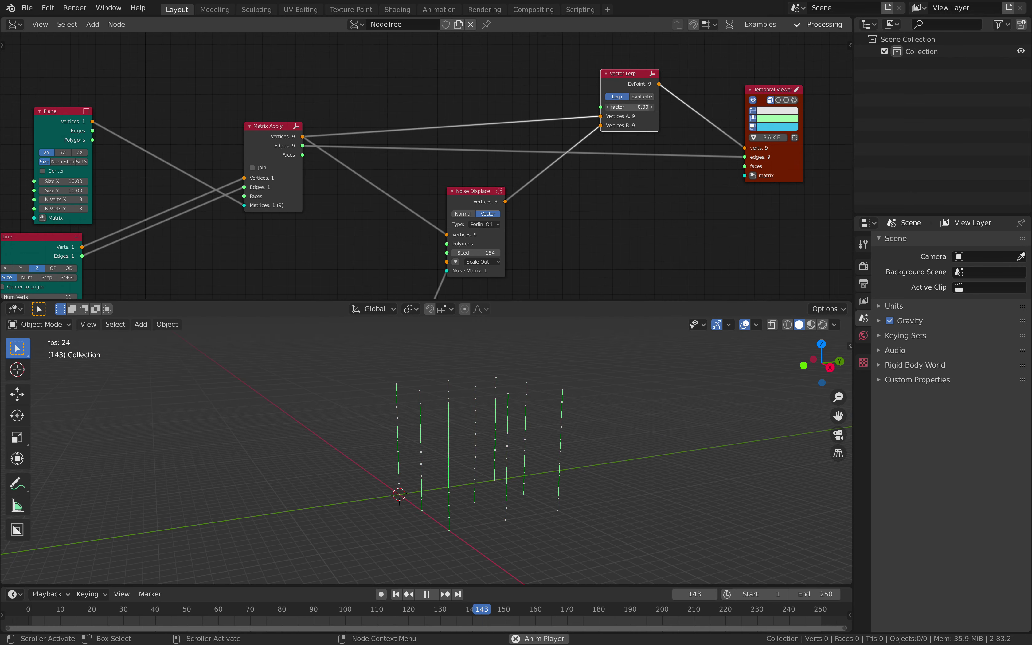
mouse_move(535, 374)
middle_mouse_down()
mouse_move(504, 410)
mouse_move(509, 431)
mouse_move(537, 385)
middle_mouse_up()
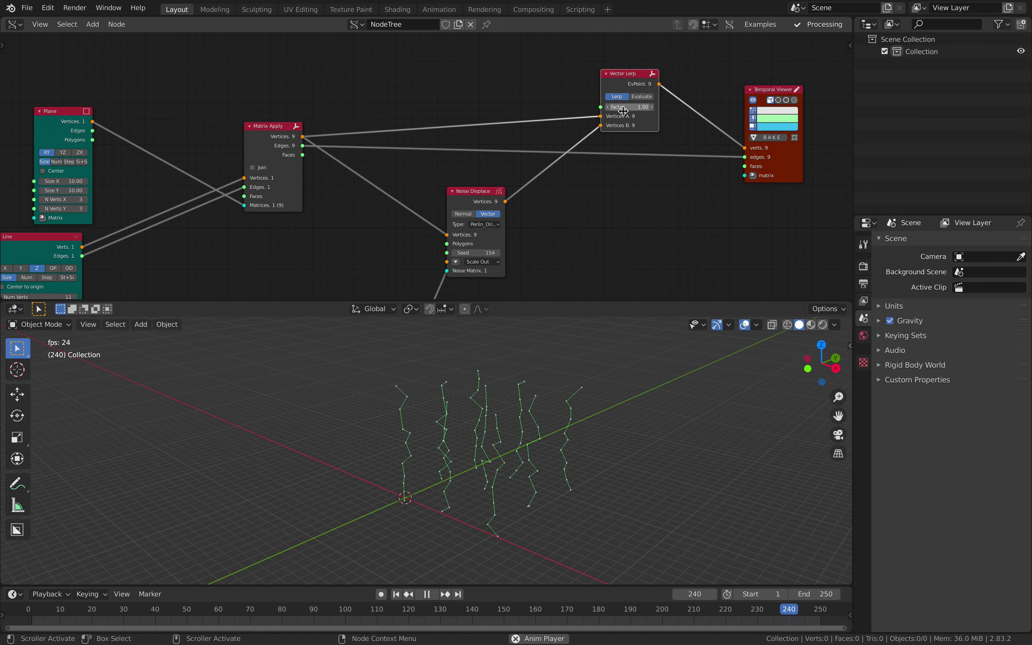
key("space")
key("ctrl+s")
Enable the fake user for the node tree and save the file
middle_click_drag(517, 116, 534, 122)
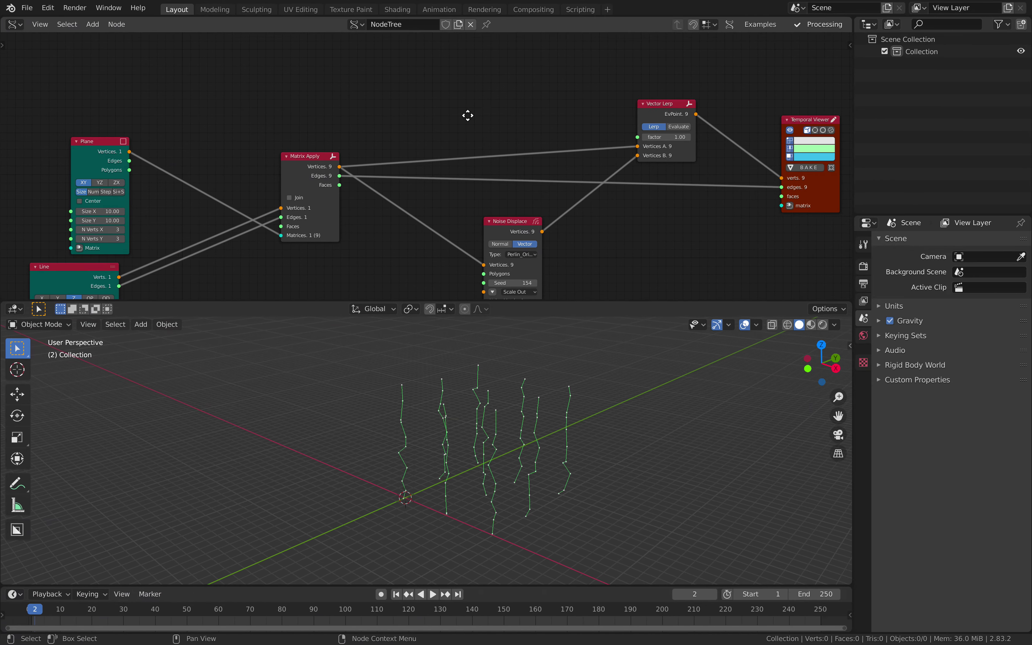
key("shift+a")
left_click(480, 116)
left_click(453, 87)
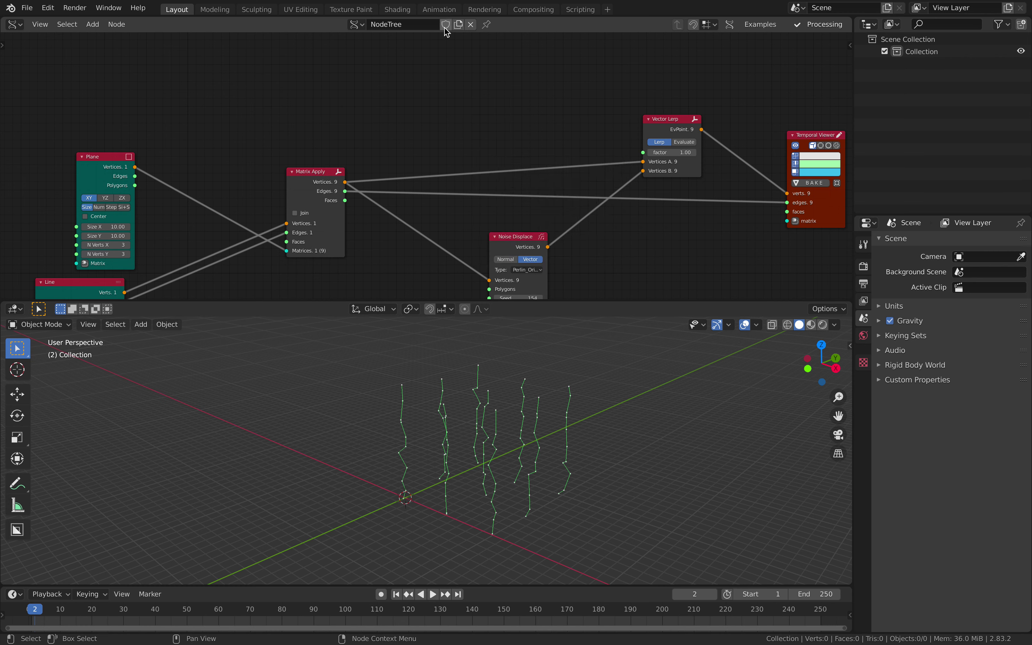
key("ctrl+s")
Add a Number Range node and place it just before the Vector Lerp, slightly higher
key("shift+a")
left_click(496, 106)
type("n")
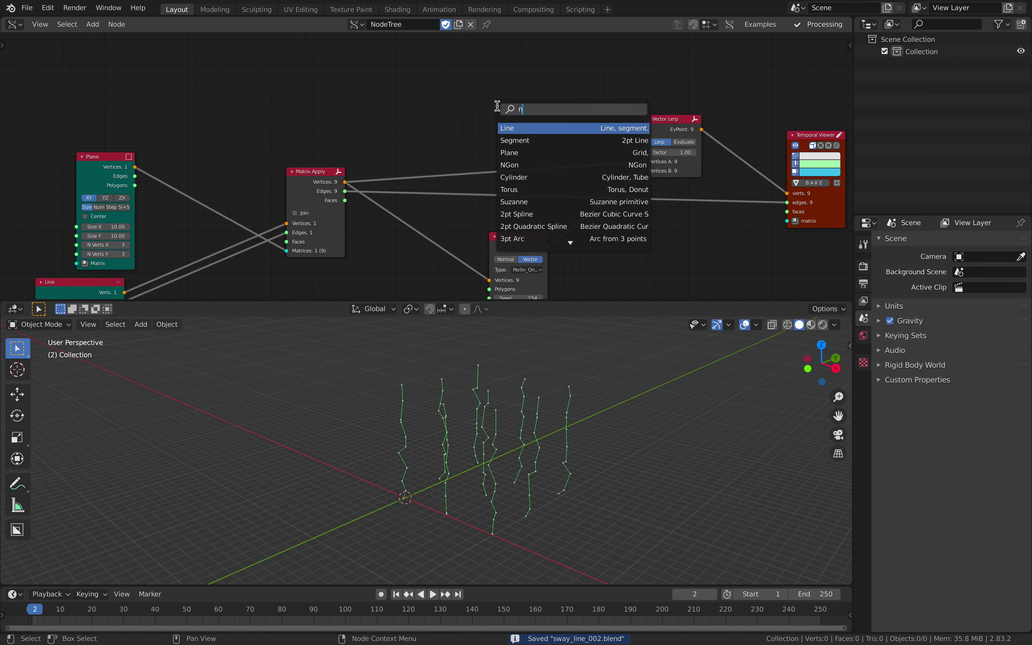
type("umer")
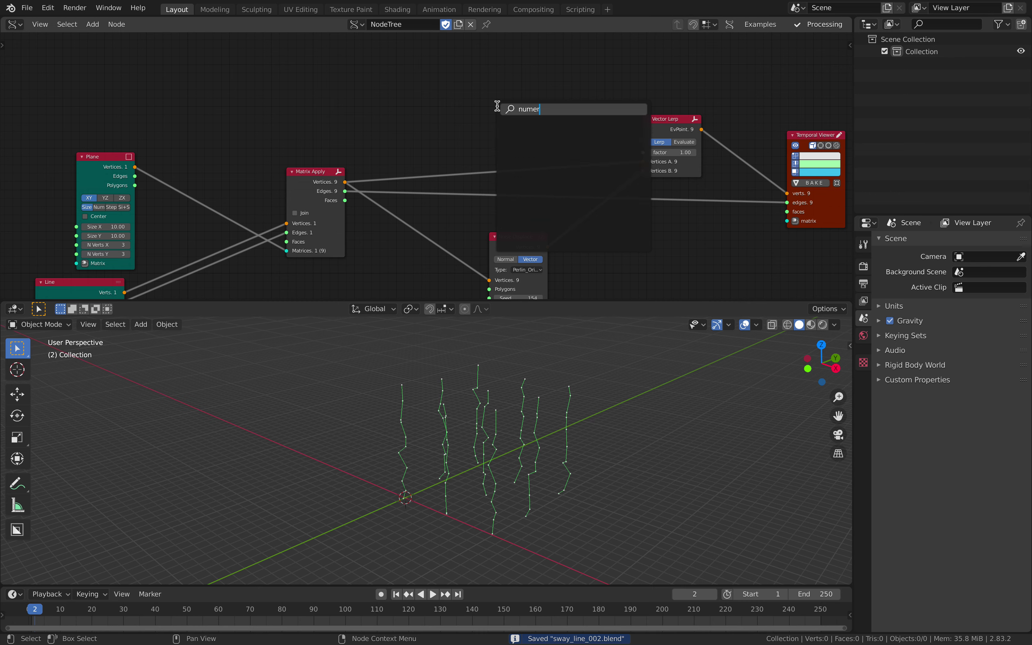
key("BackSpace")
key("BackSpace")
type("ber r\\")
key("BackSpace")
key("Return")
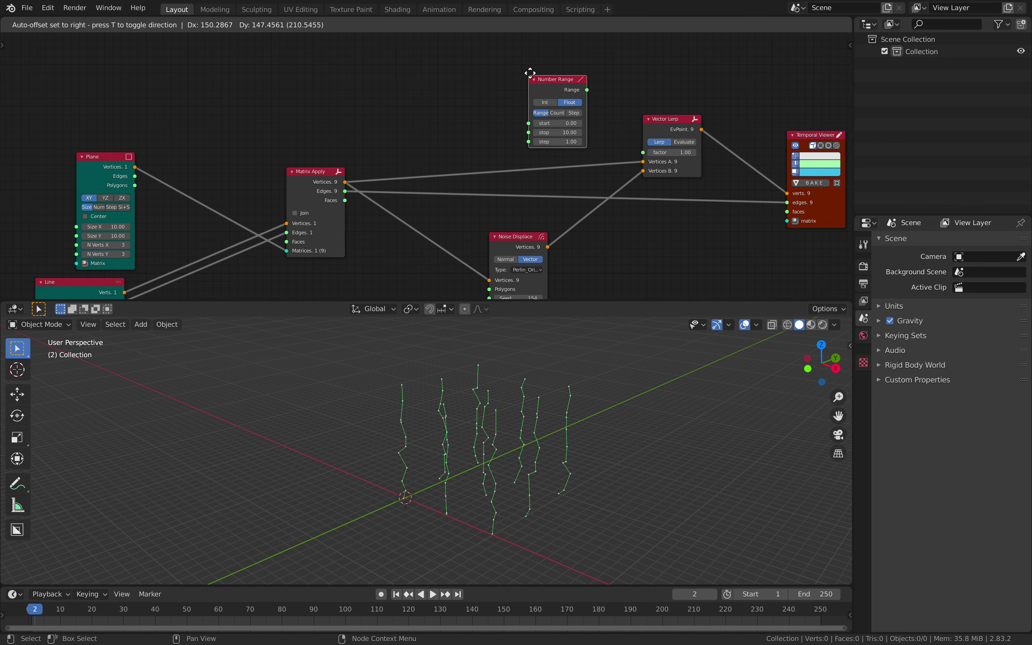
left_click(533, 77)
Move Matrix Apply slightly farther from the Number Range to make room for another node
scroll(312, 184, "up", 2)
left_click_drag(239, 179, 211, 182)
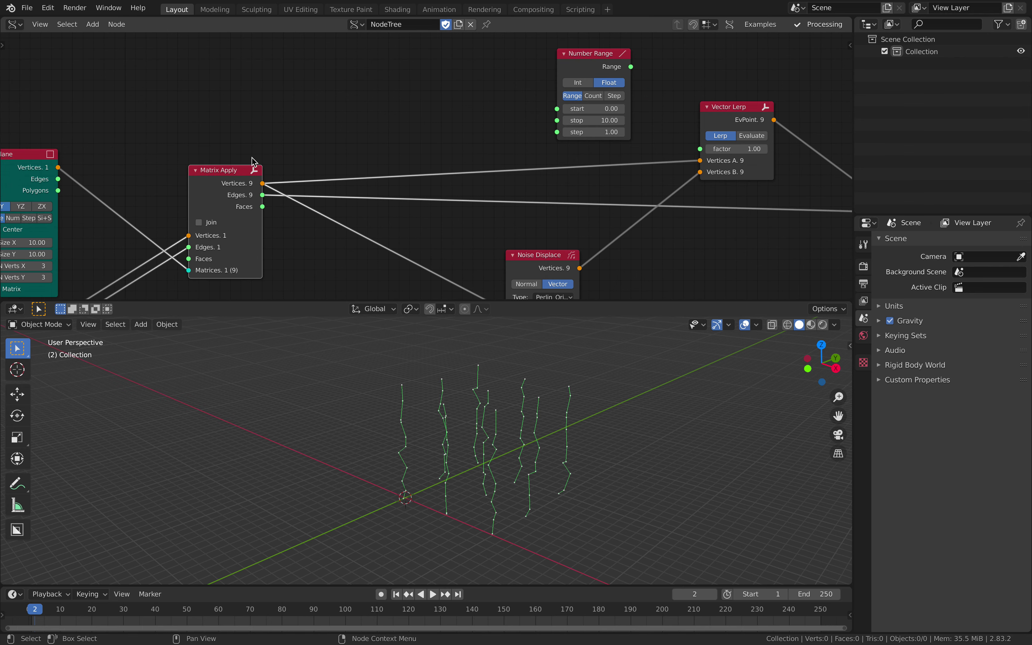
middle_click_drag(491, 442, 503, 423)
middle_click_drag(388, 104, 378, 120)
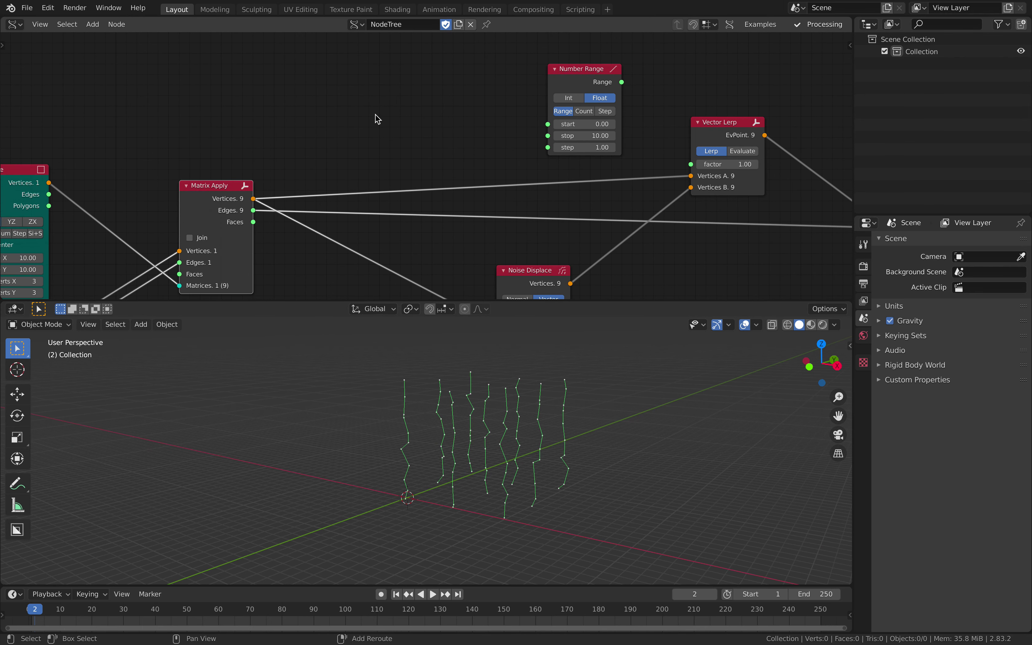
Add a List Length node between Matrix Apply and Number Range and connect Matrix Apply's Vertices to its Data input
key("alt+space")
type("list ll=")
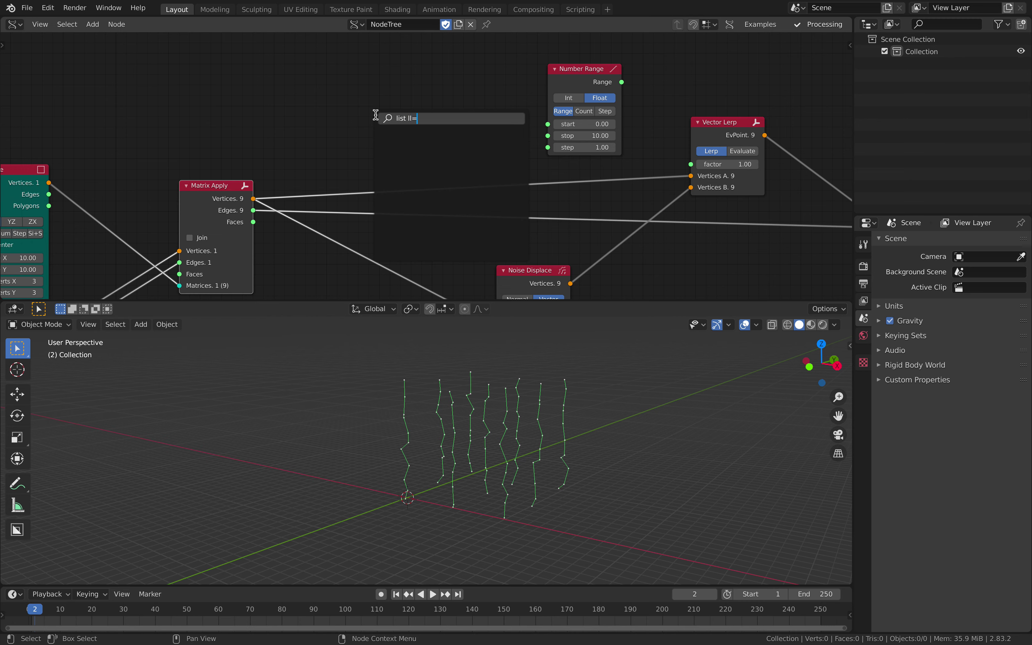
key("BackSpace")
key("Return")
left_click(366, 133)
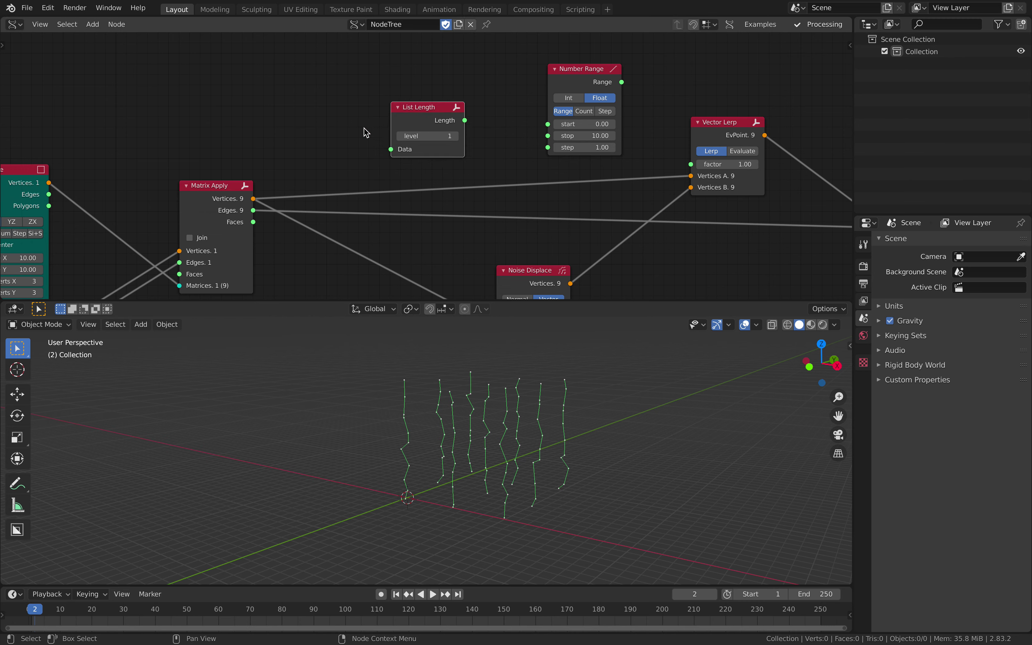
left_click_drag(256, 197, 391, 149)
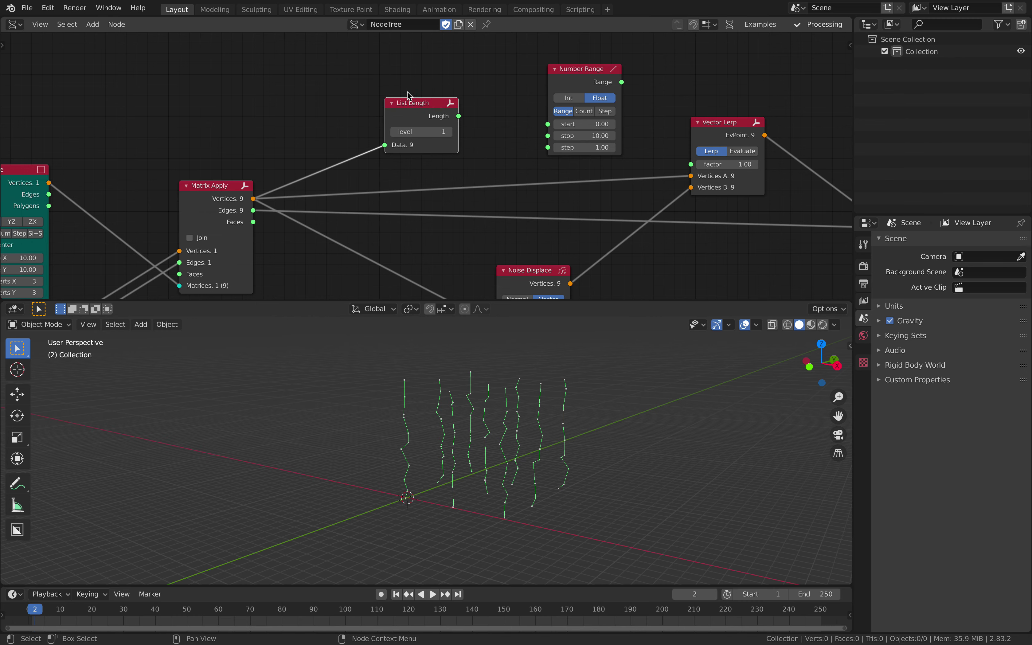
left_click_drag(442, 116, 412, 114)
Add a Stethoscope MK2 node above the Vector Lerp and connect List Length's output to its Data input to read the lengths
middle_click_drag(414, 127, 319, 161)
key("shift+a")
left_click(609, 94)
type("ste")
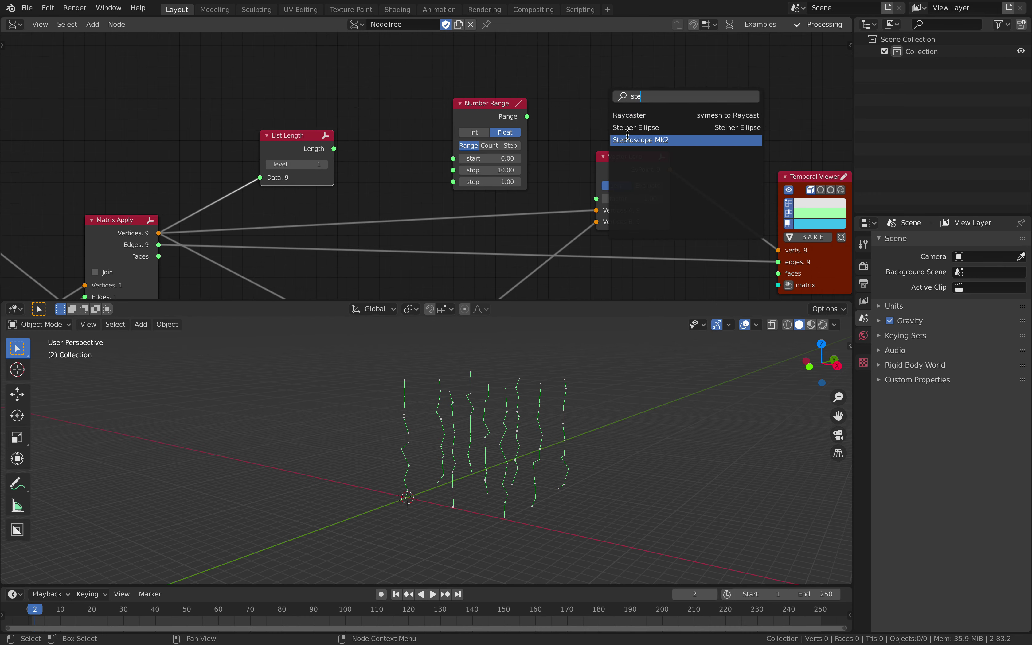
left_click(628, 136)
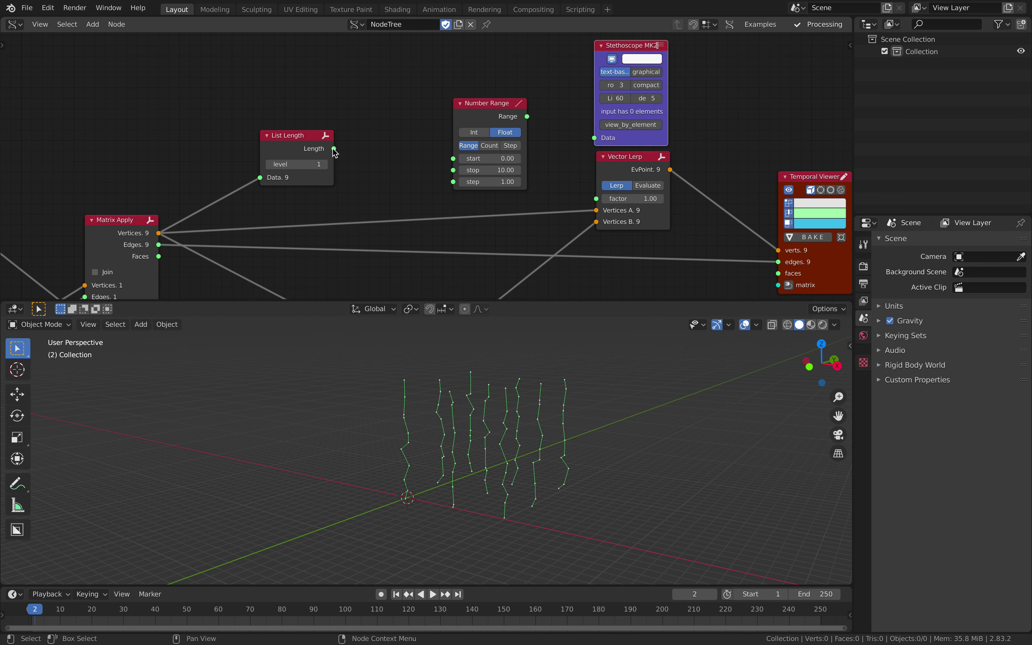
left_click_drag(334, 148, 594, 138)
scroll(543, 182, "up", 4)
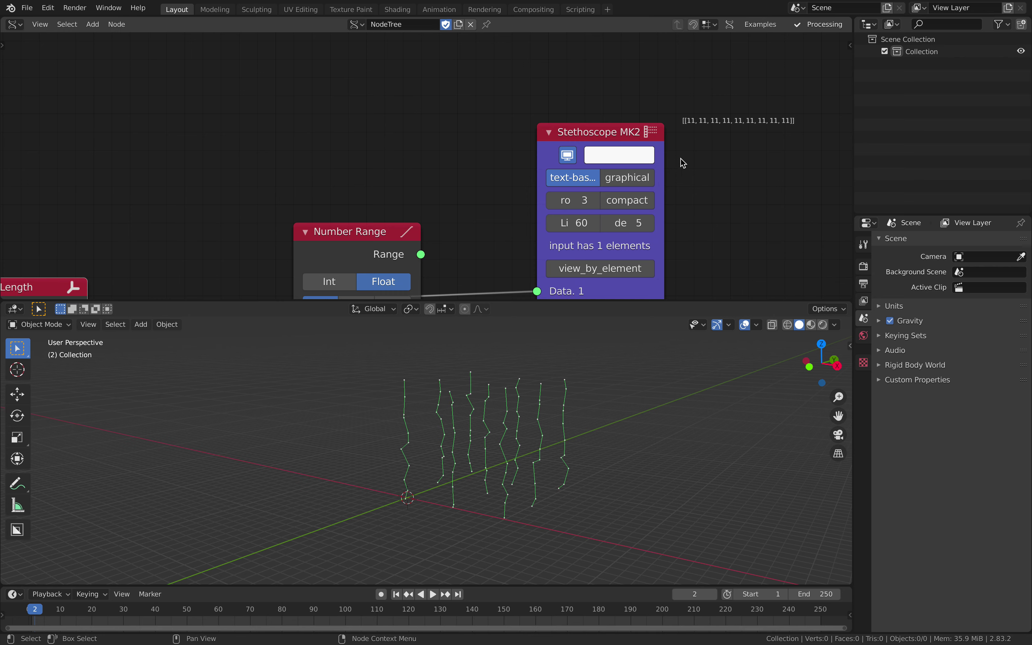
Try List Length at level 0 and examine its output in the Stethoscope
scroll(684, 163, "down", 3)
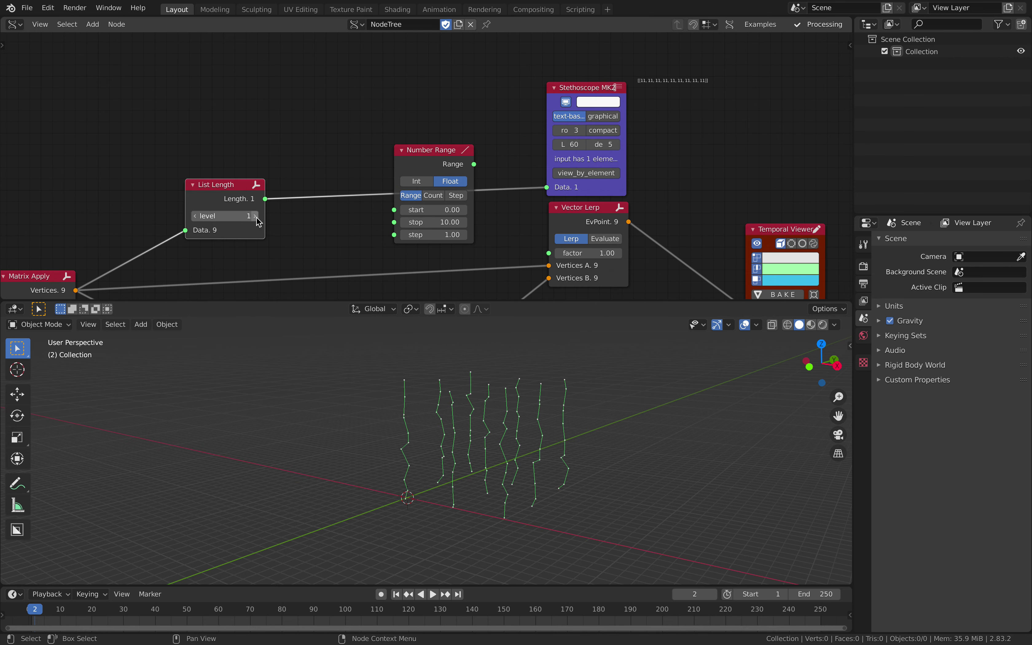
left_click(255, 216)
left_click_drag(202, 219, 199, 222)
scroll(472, 179, "up", 2)
scroll(479, 180, "down", 3)
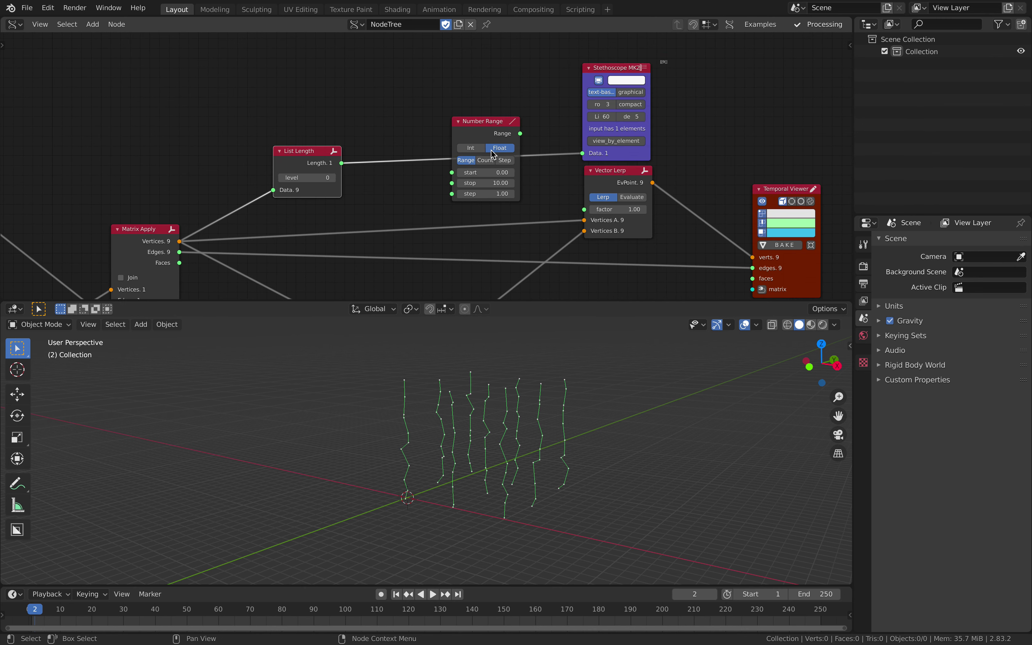
Raise the Line node's Num Verts to 20
middle_click_drag(347, 209, 523, 76)
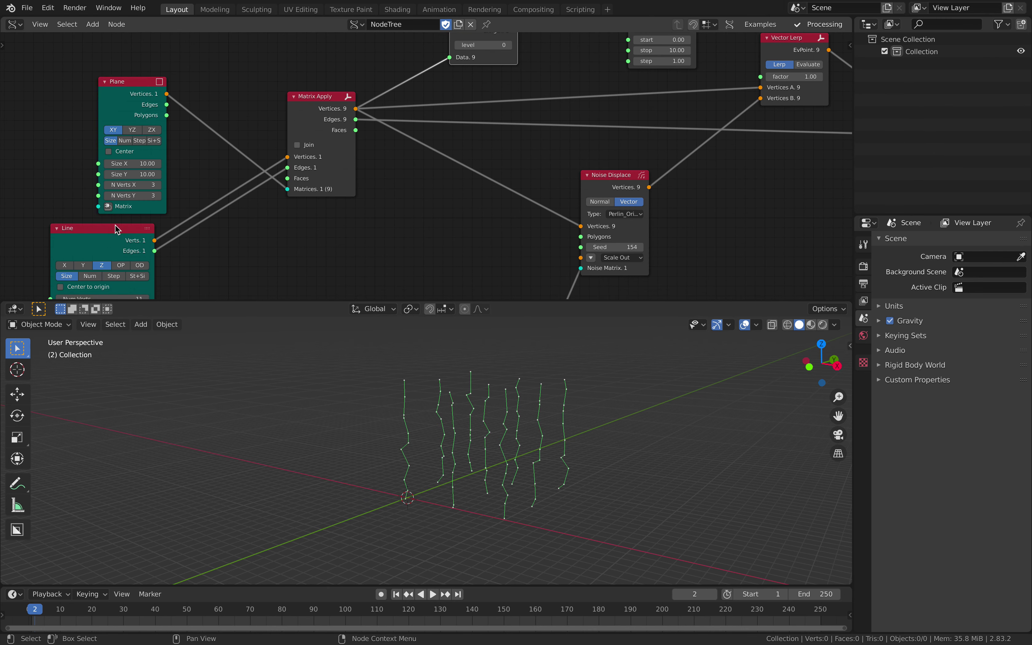
middle_click_drag(180, 228, 202, 159)
middle_click_drag(283, 152, 275, 172)
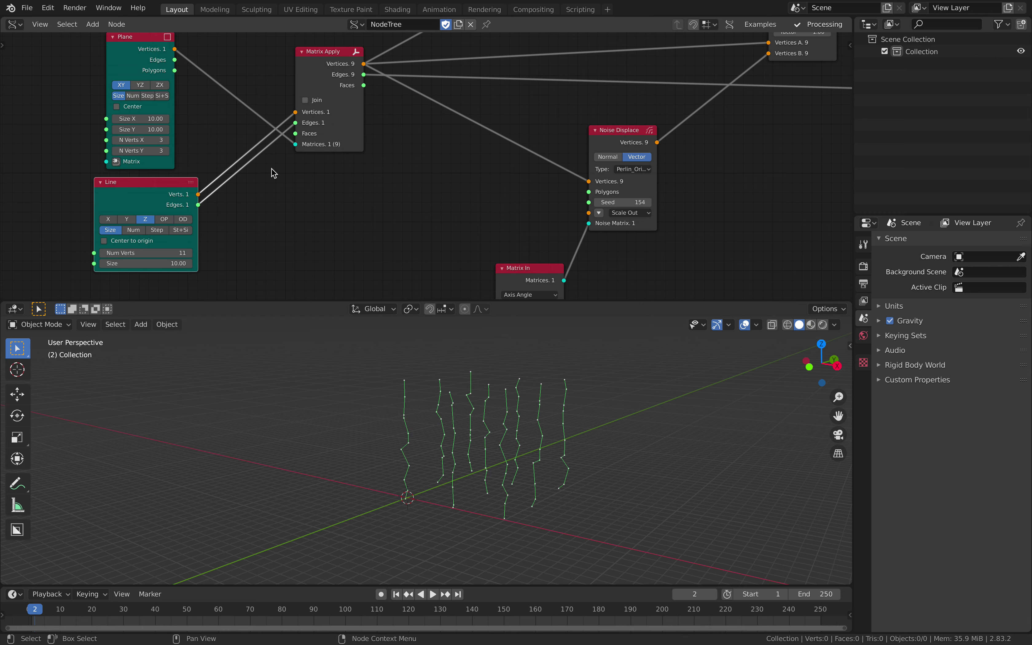
middle_click_drag(212, 202, 214, 210)
left_click(190, 261)
left_click(191, 261)
left_click(191, 261)
left_click(191, 262)
left_click(190, 261)
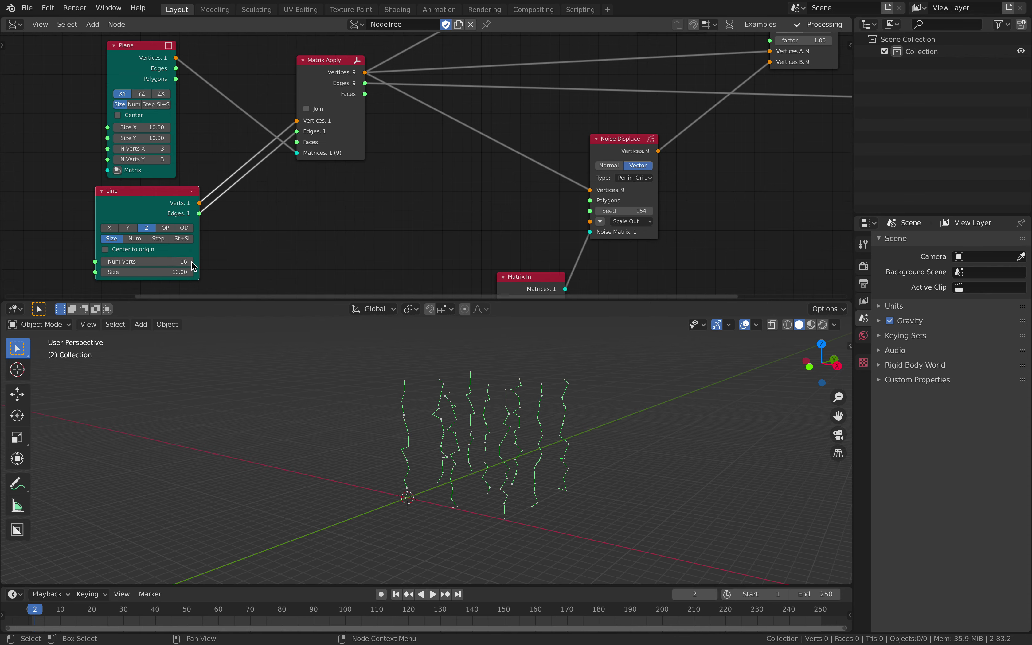
left_click(191, 261)
left_click(190, 262)
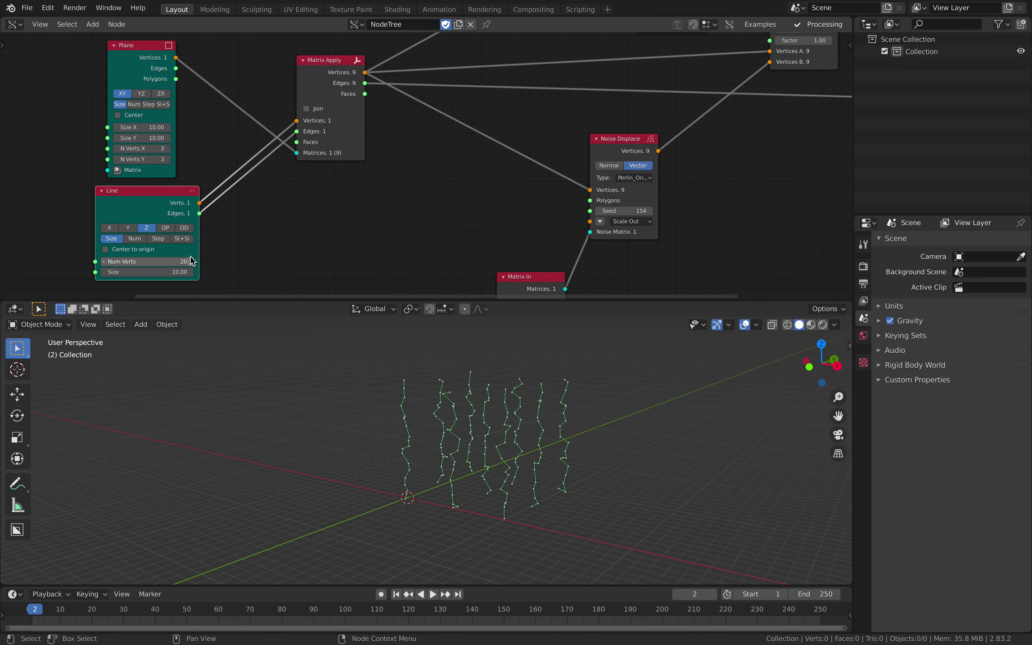
Move the List Length node a little higher and set its level to 1
middle_click_drag(574, 38, 387, 185)
scroll(371, 188, "up", 2)
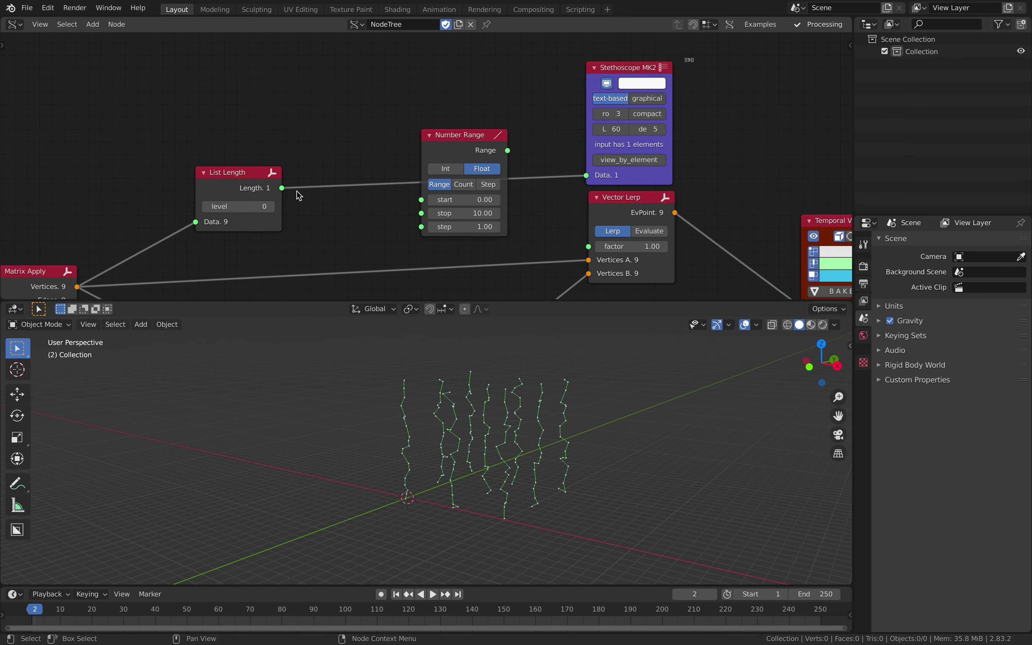
left_click_drag(257, 178, 291, 136)
scroll(277, 130, "down", 3)
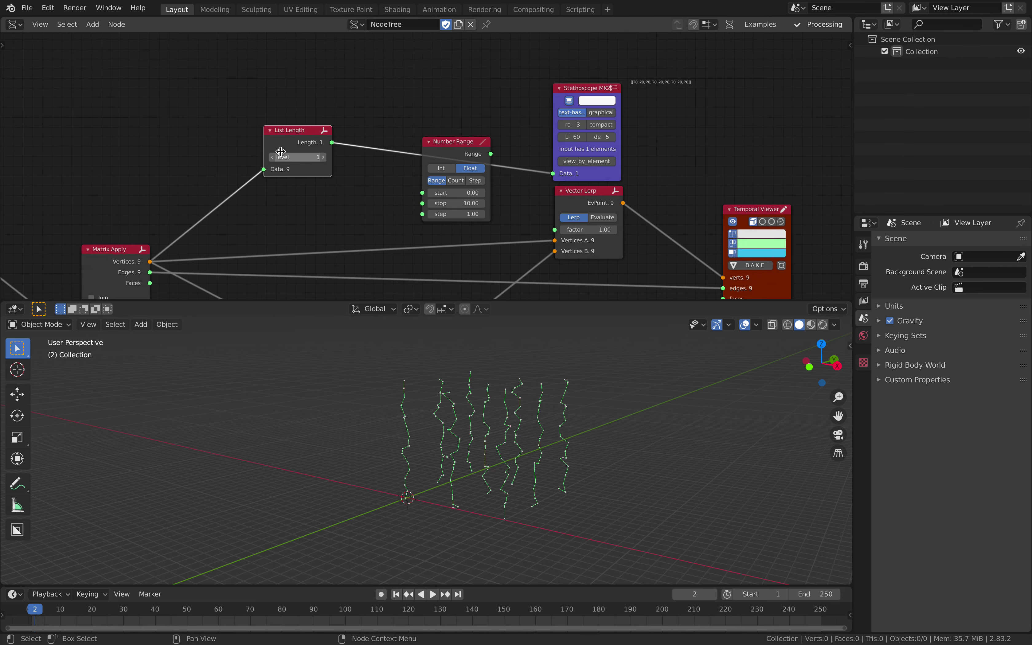
Move the Line node slightly closer to Matrix Apply, below the Plane node
middle_click_drag(280, 144, 316, 120)
middle_click_drag(246, 200, 502, 85)
middle_click_drag(333, 215, 322, 175)
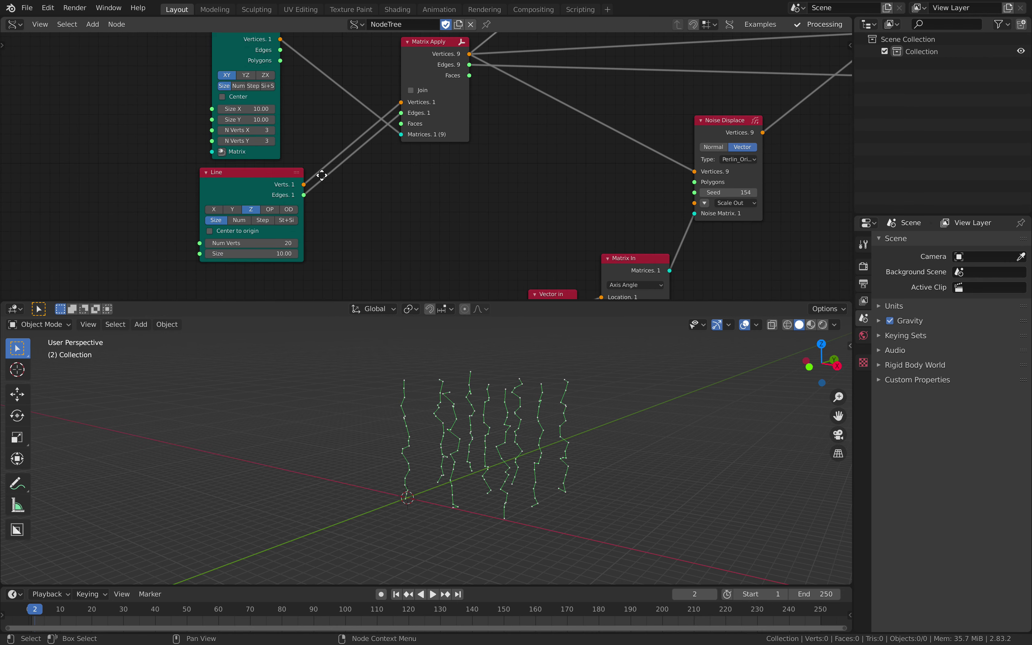
middle_click_drag(259, 199, 301, 186)
left_click_drag(296, 171, 327, 180)
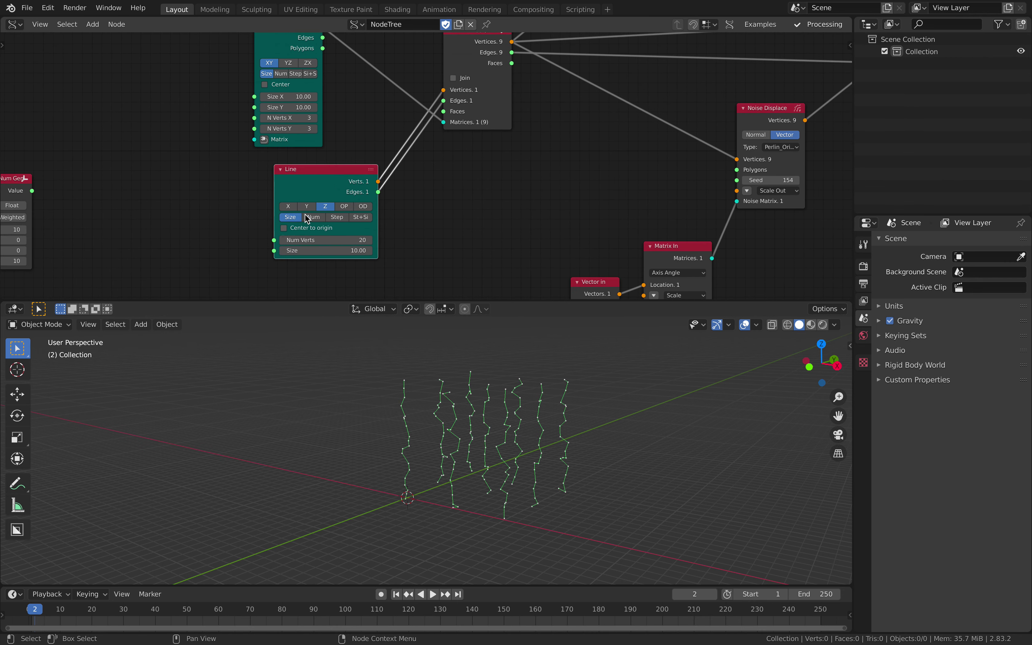
Bring the unused Random Num Gen node next to the Line node's inputs and save the file
mouse_move(512, 457)
middle_mouse_down()
mouse_move(550, 450)
mouse_move(505, 463)
middle_mouse_up()
middle_click_drag(393, 200, 461, 189)
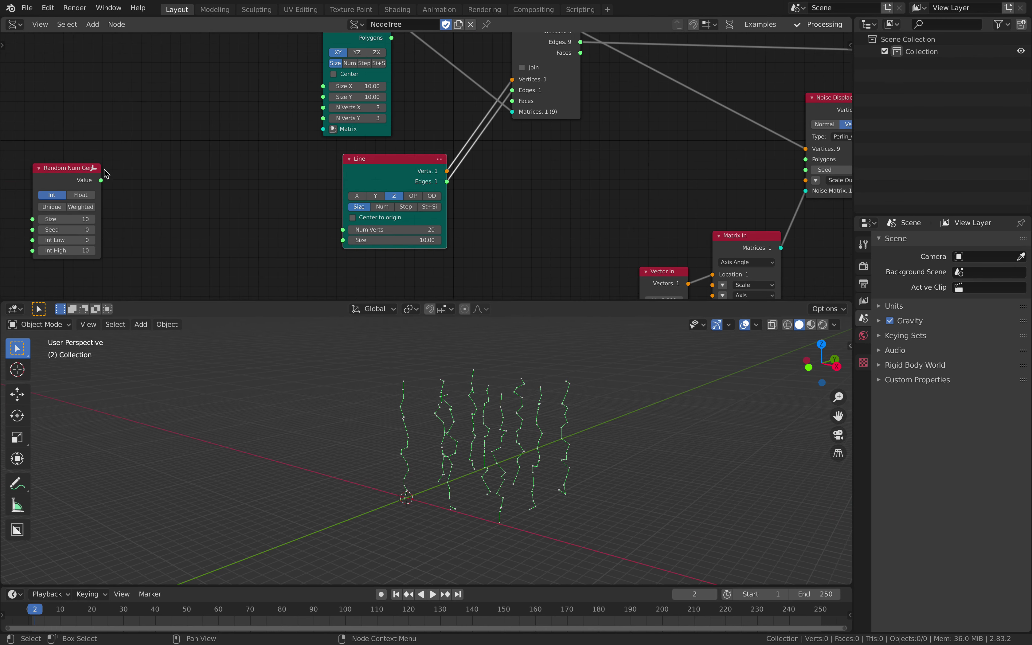
left_click_drag(105, 171, 239, 183)
key("ctrl+s")
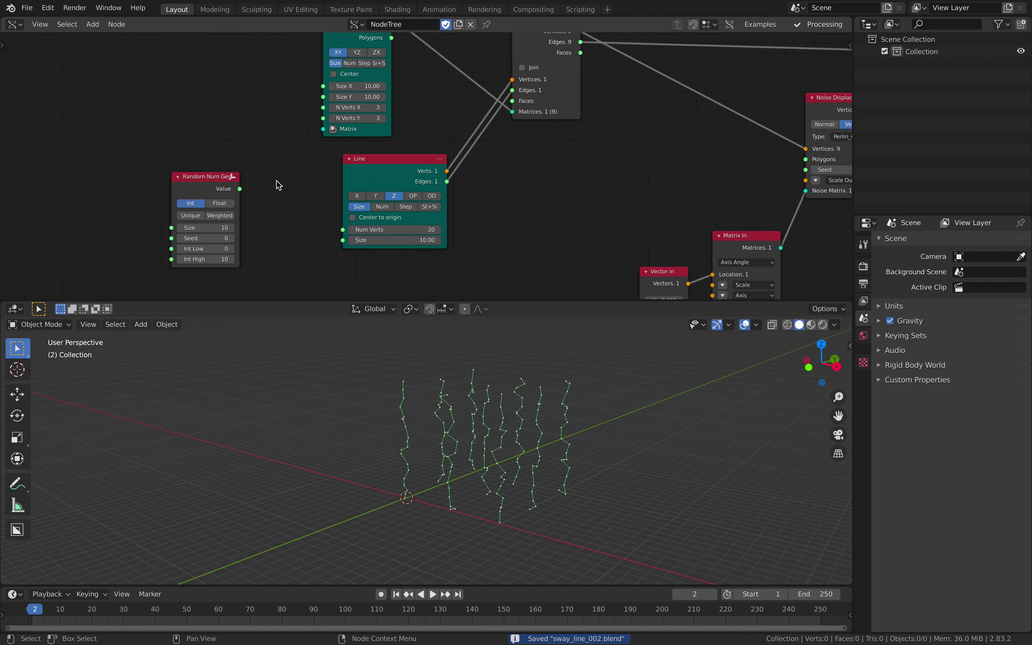
Set Random Num Gen's Size to 9 and Int Low to 5, and connect its Value to the Line's Num Verts
left_click_drag(241, 191, 235, 229)
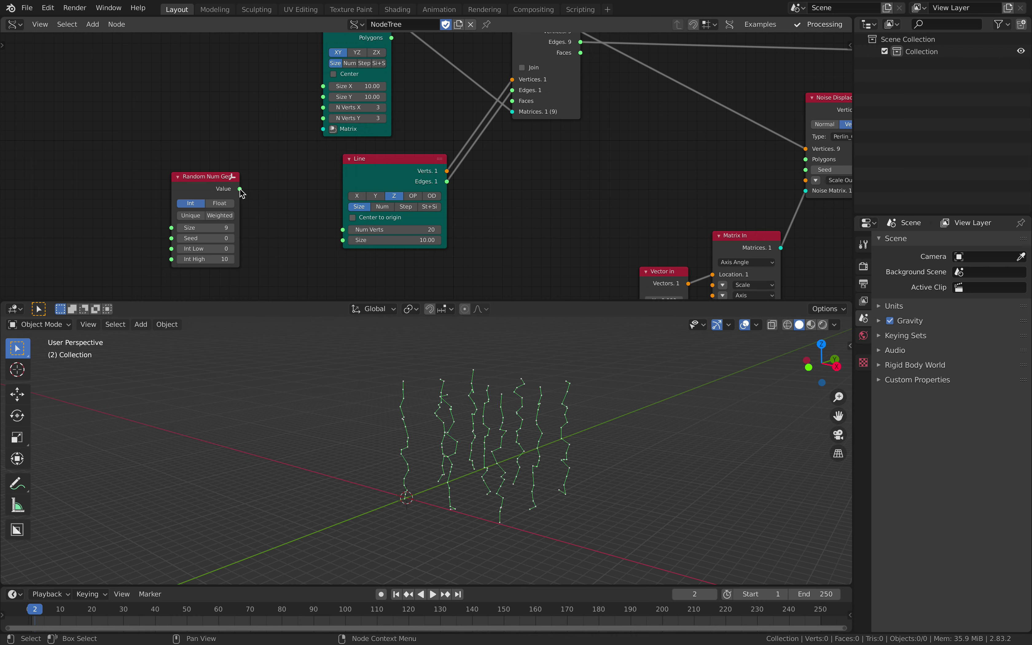
left_click_drag(209, 249, 343, 230)
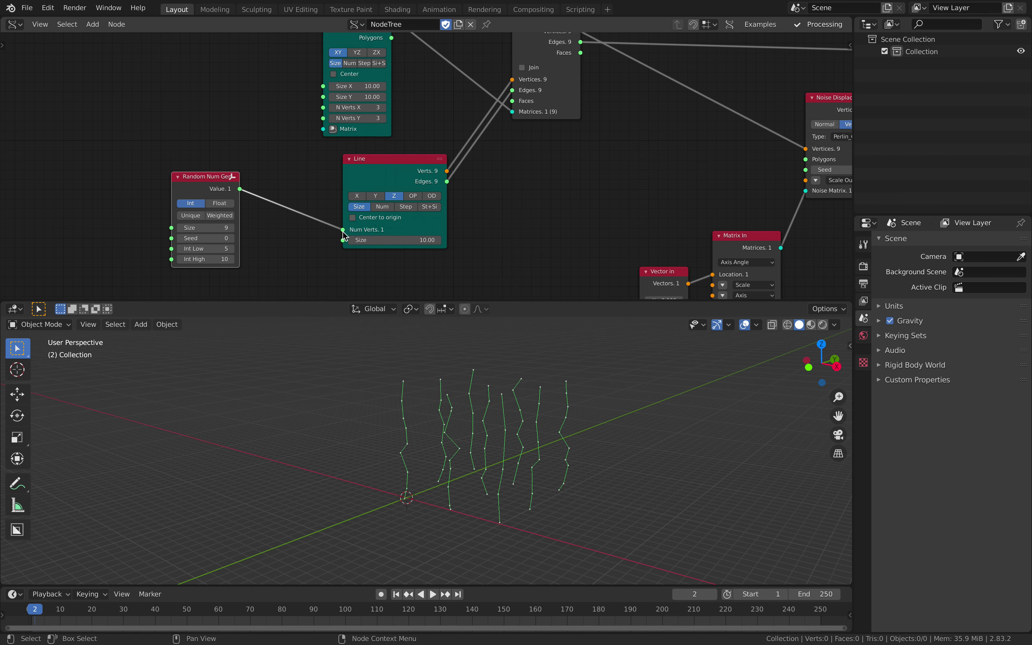
Switch the Line node to Num mode and view the lines of varying height from other angles
middle_click_drag(520, 422, 428, 418)
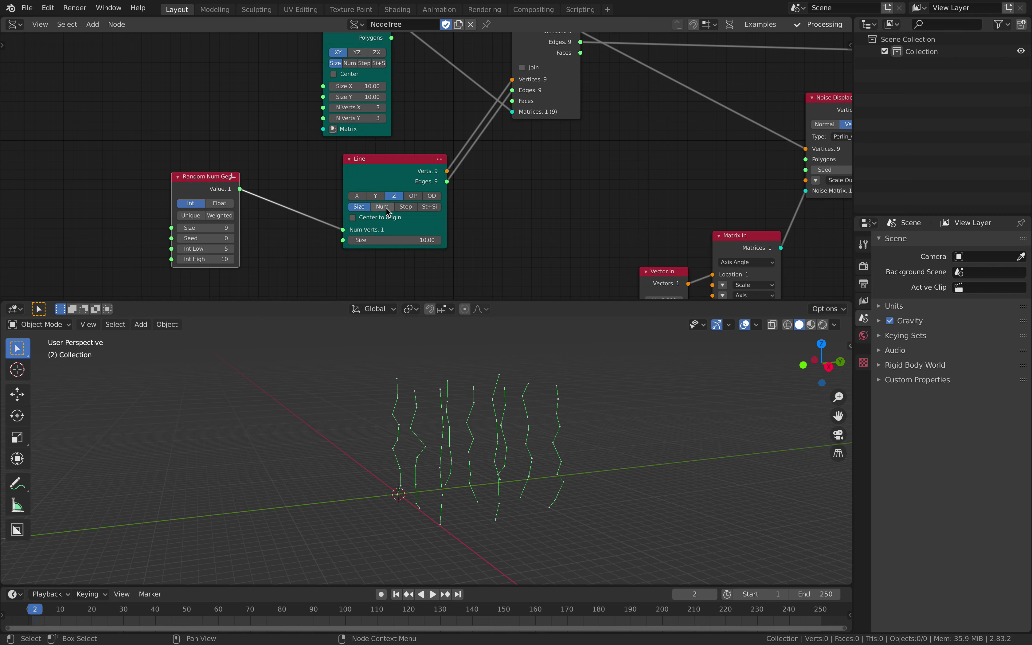
left_click(385, 208)
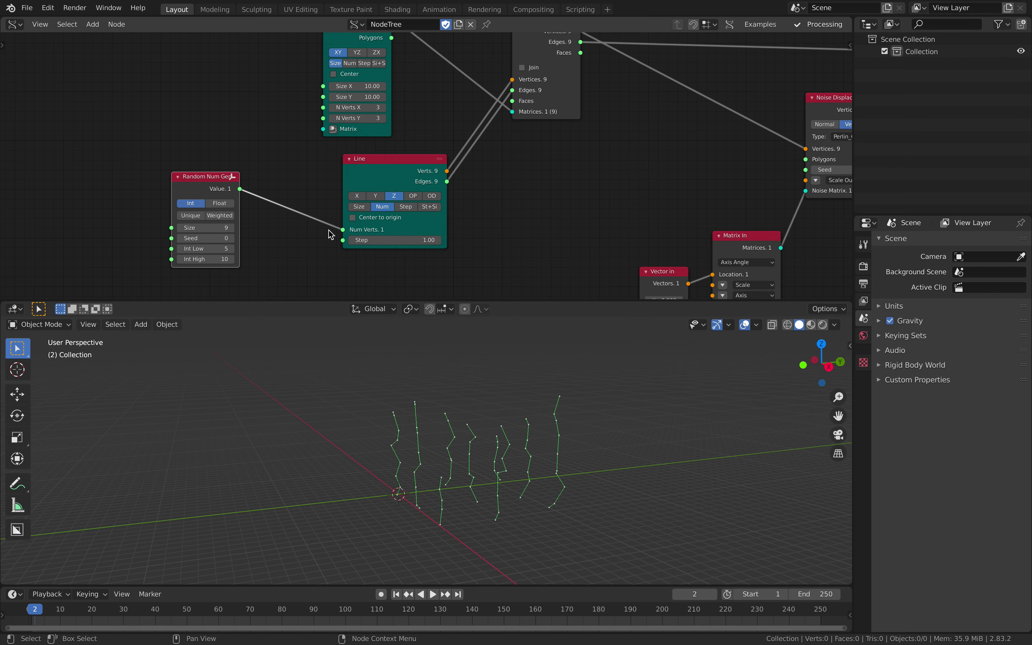
middle_click_drag(560, 399, 521, 397)
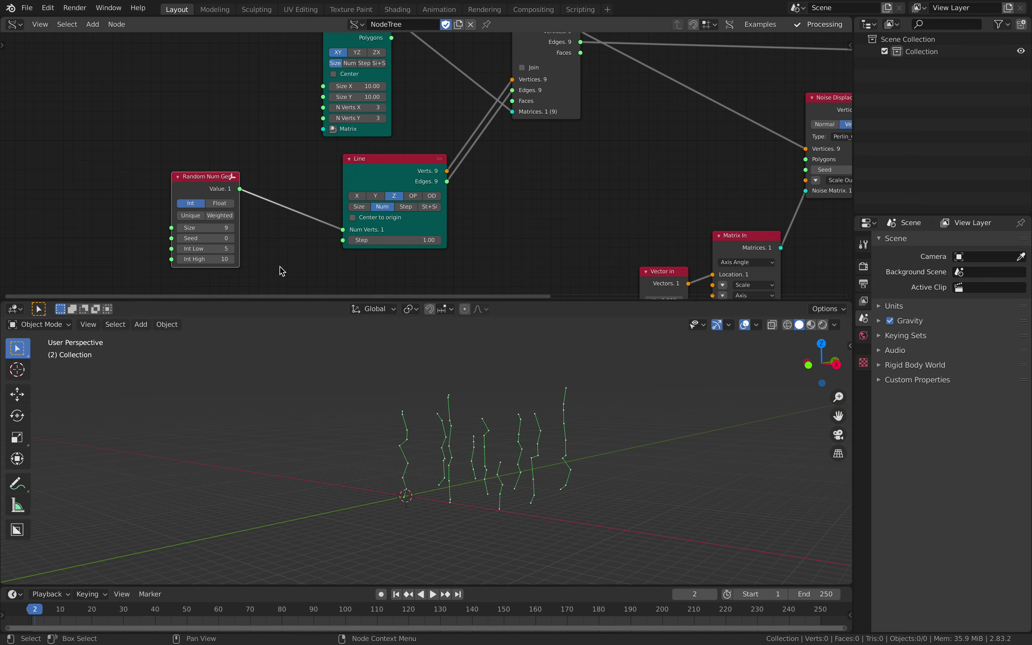
Try Random Num Gen's Int High at 18 and look at the taller lines from another angle
left_click(233, 260)
left_click(233, 260)
left_click(233, 260)
left_click(233, 261)
left_click(234, 262)
left_click(233, 261)
middle_click_drag(462, 424, 405, 397)
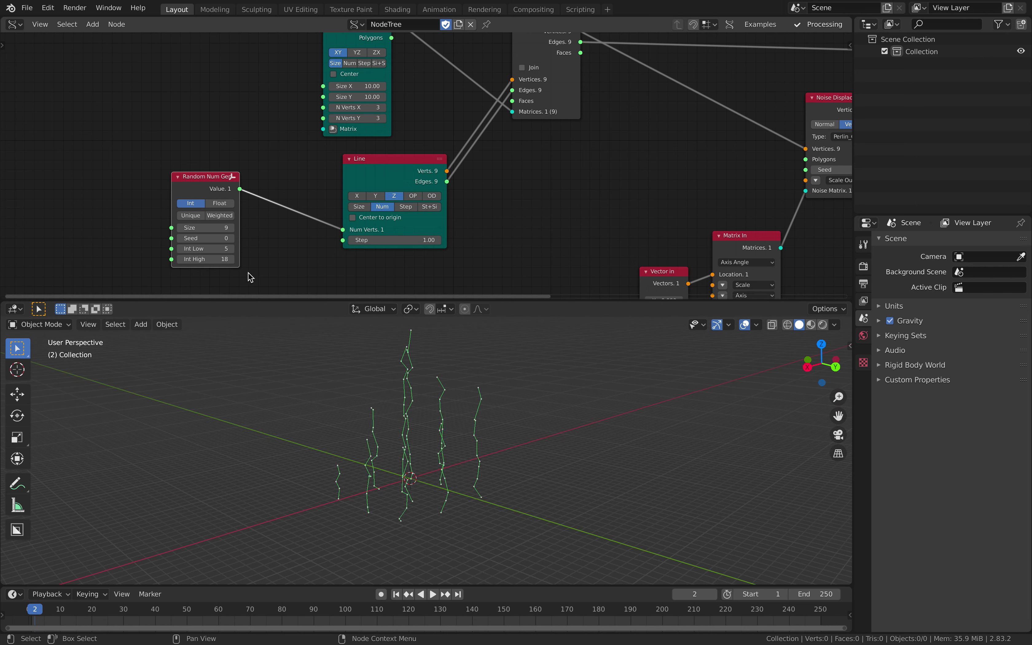
Set Random Num Gen's Int High to 12 and view the resulting lines
scroll(250, 278, "up", 1)
left_click(139, 276)
left_click(140, 276)
left_click(140, 276)
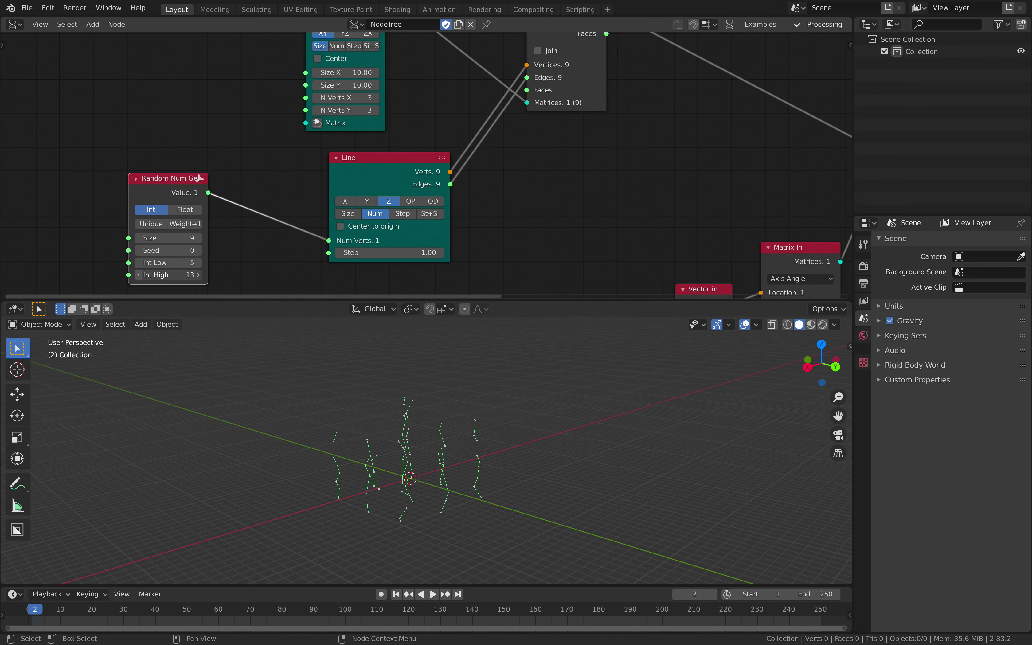
left_click(139, 276)
mouse_move(335, 420)
middle_mouse_down()
mouse_move(410, 436)
mouse_move(320, 422)
middle_mouse_up()
Move List Length closer to Matrix Apply with Stethoscope MK2 beside it, and read the vertex count of each line
scroll(553, 113, "down", 4)
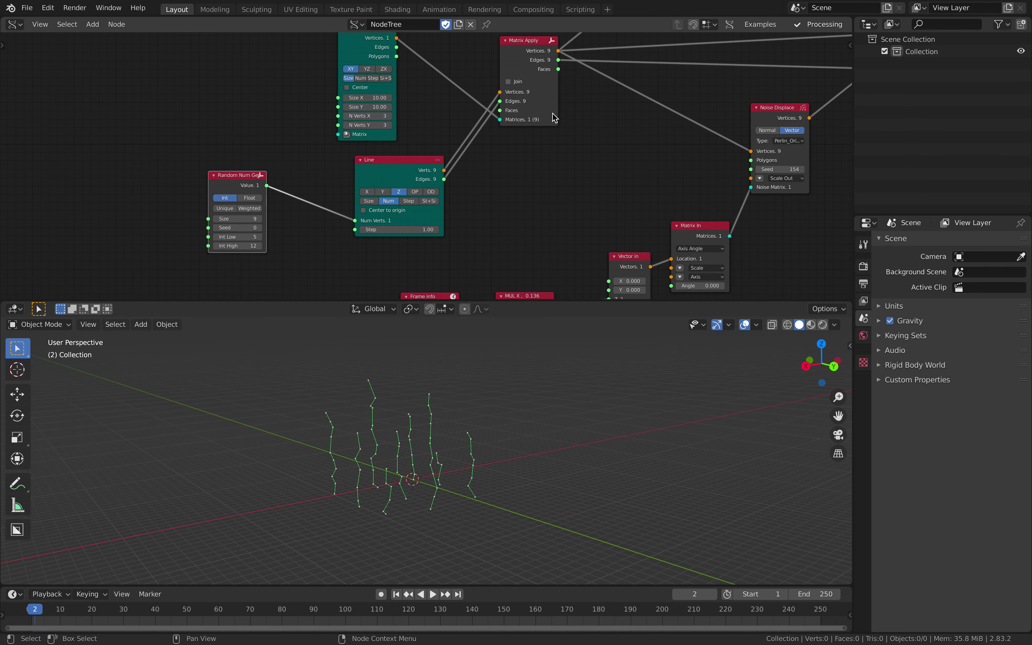
middle_click_drag(539, 146, 405, 215)
middle_click_drag(595, 90, 440, 202)
scroll(429, 174, "up", 4)
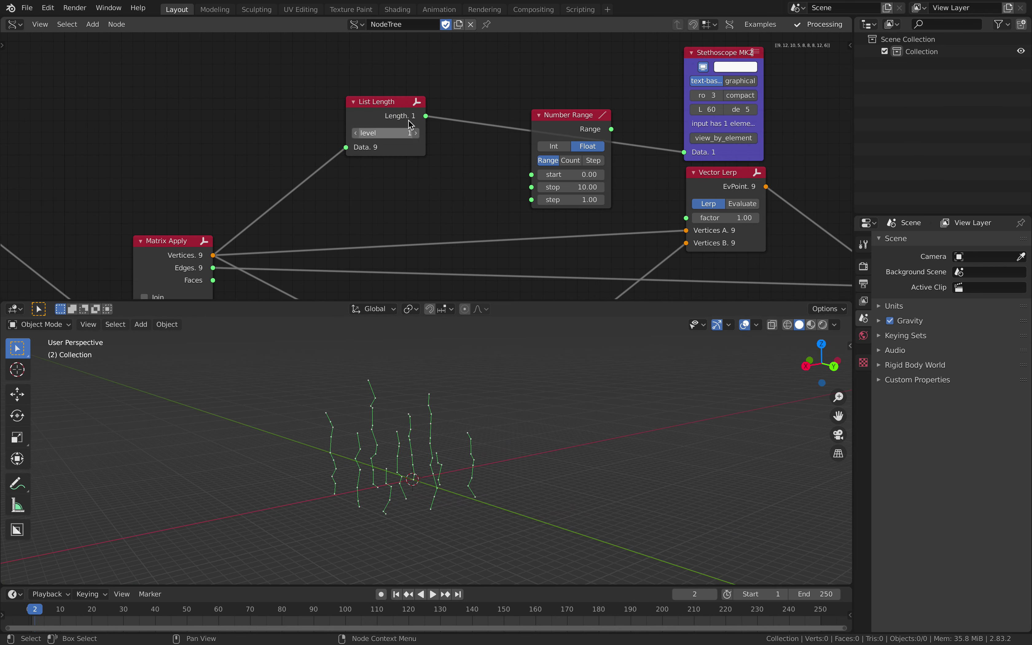
left_click_drag(398, 104, 361, 130)
middle_click_drag(434, 148, 264, 198)
left_click_drag(539, 106, 265, 71)
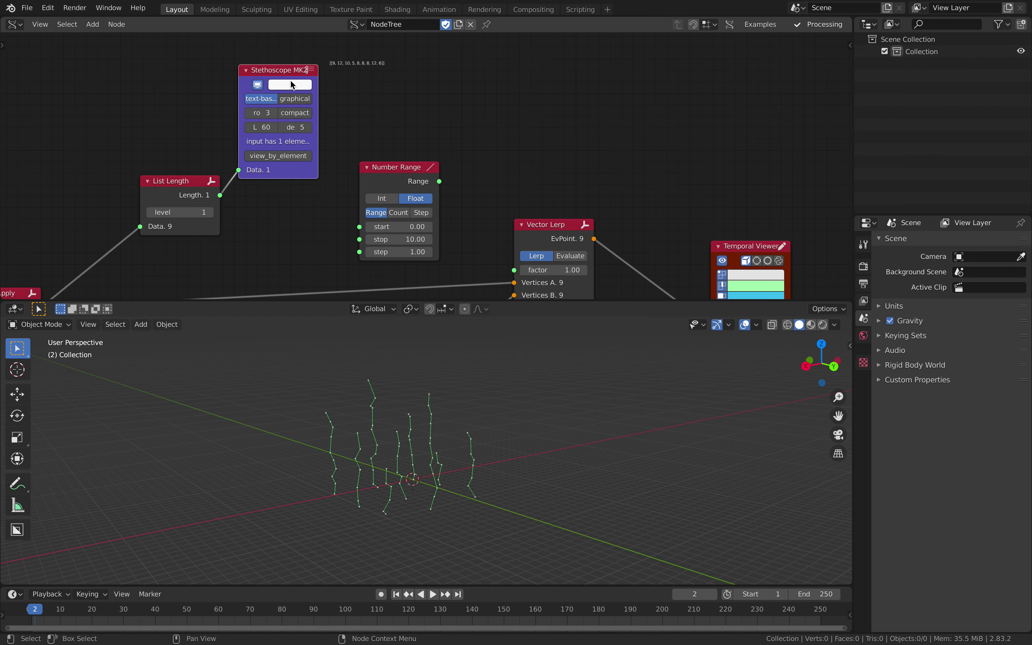
middle_click_drag(292, 83, 328, 178)
scroll(371, 175, "up", 6)
scroll(376, 176, "up", 2)
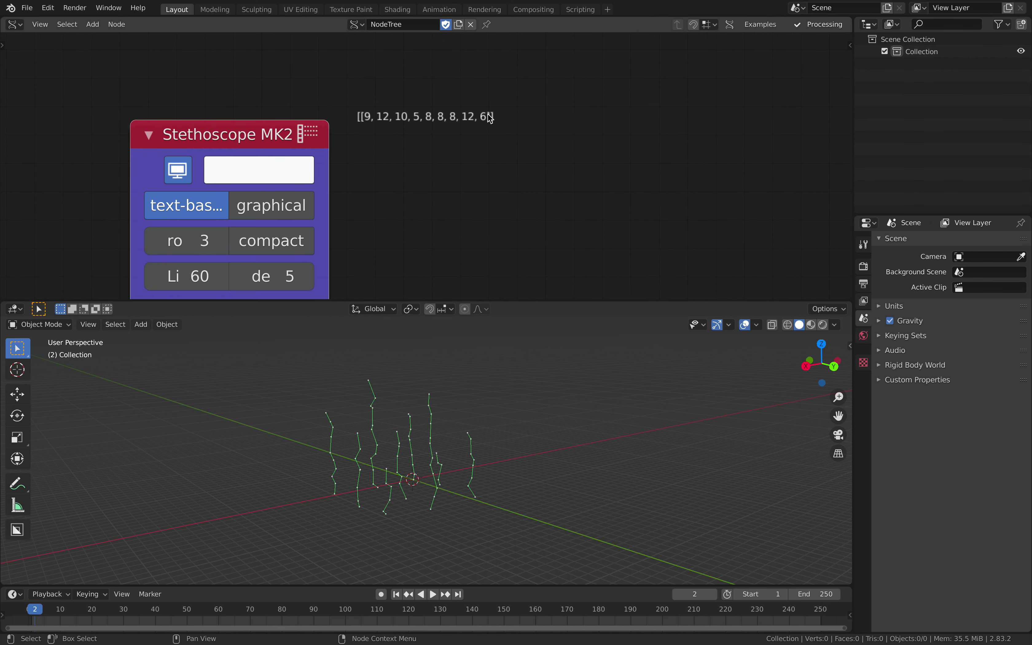
scroll(490, 124, "down", 7)
middle_click_drag(456, 180, 527, 97)
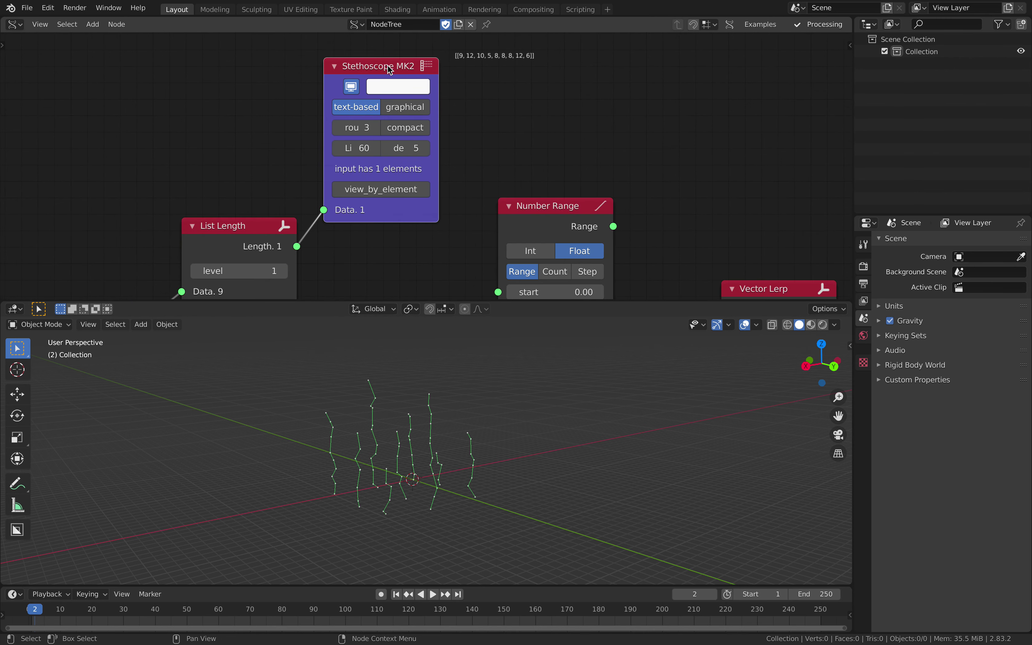
Move the List Length node just above Matrix Apply's Vertices output and save the file
left_click_drag(388, 66, 389, 69)
scroll(328, 162, "down", 4)
middle_click_drag(320, 176, 354, 82)
left_click_drag(319, 118, 284, 137)
middle_click_drag(279, 153, 300, 108)
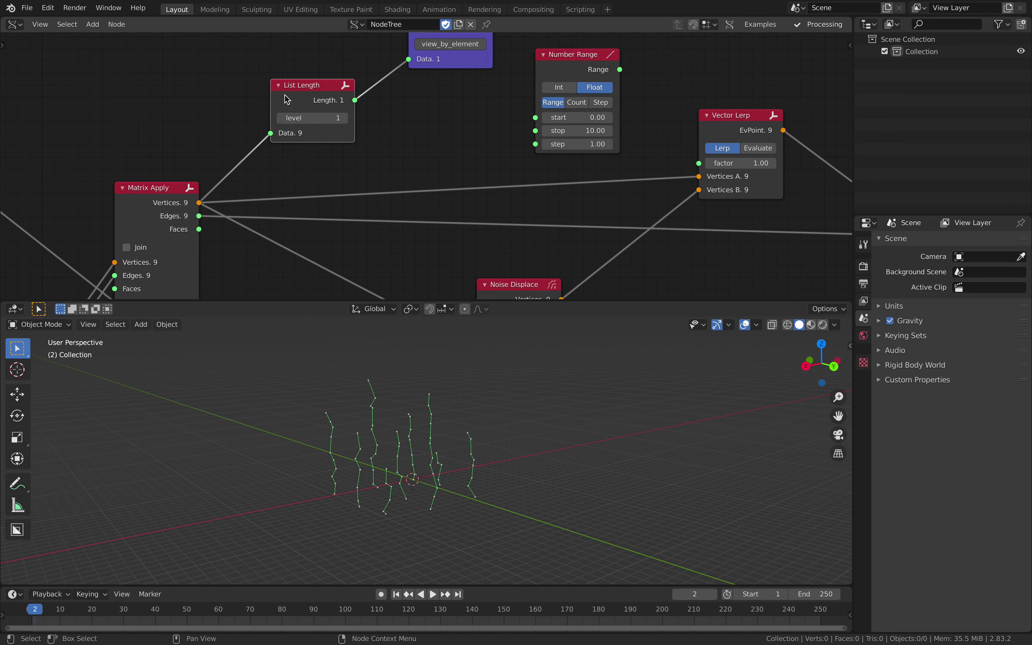
left_click(278, 86)
left_click_drag(304, 91, 271, 105)
left_click(27, 8)
left_click(50, 88)
left_click(266, 121)
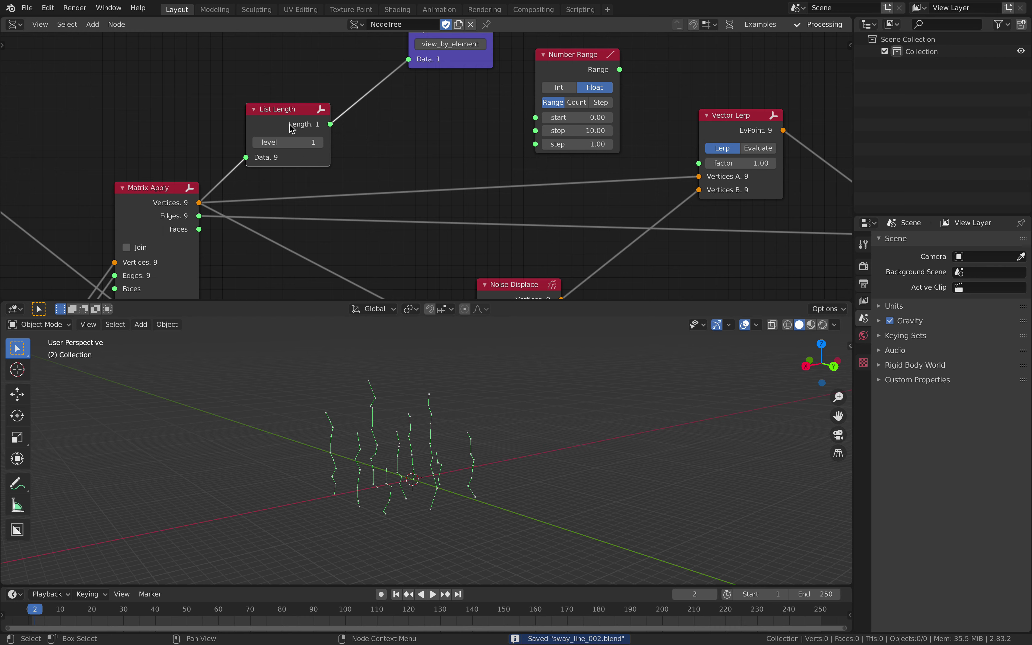
Configure Number Range with Count mode and stop 1.00, taking its count from List Length's Length output
middle_click_drag(309, 127, 205, 144)
middle_click_drag(267, 153, 214, 145)
scroll(214, 145, "down", 1)
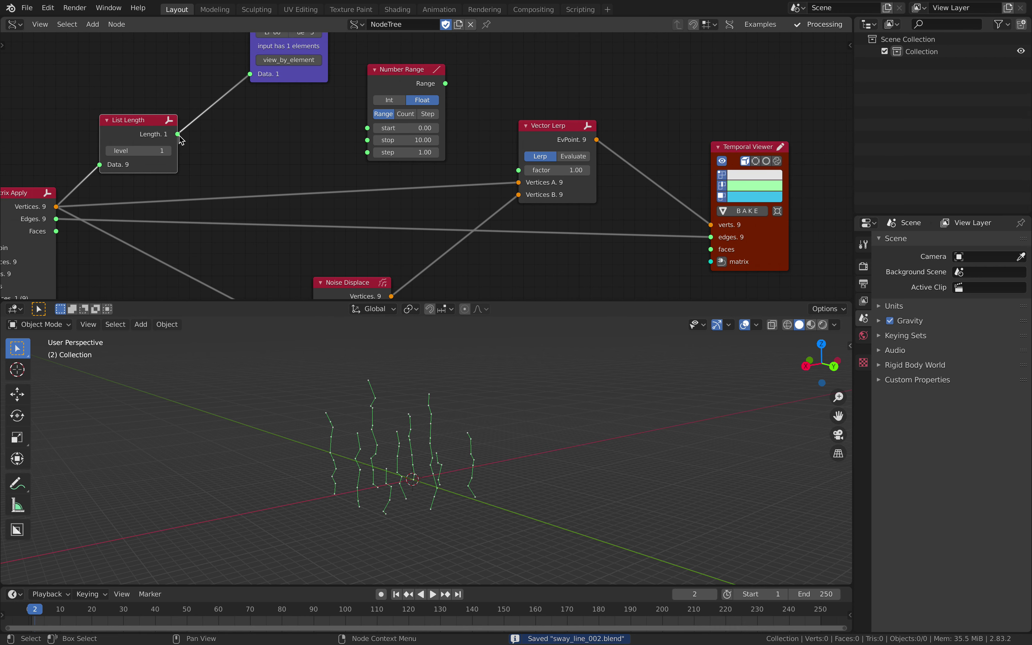
left_click_drag(179, 135, 357, 116)
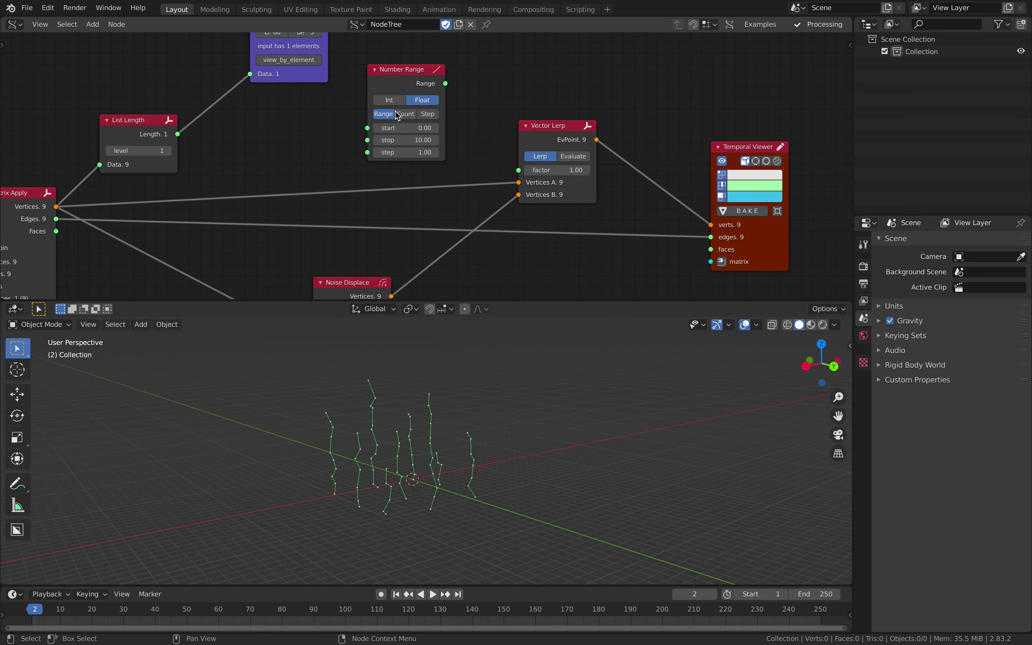
left_click_drag(400, 86, 410, 85)
left_click(179, 133)
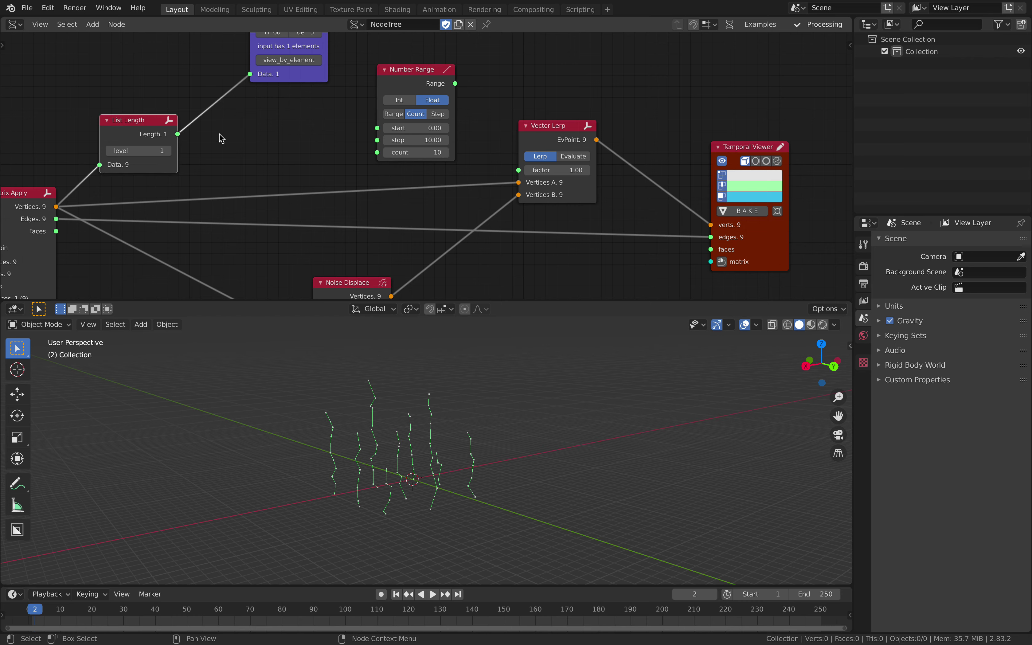
left_click_drag(179, 133, 377, 153)
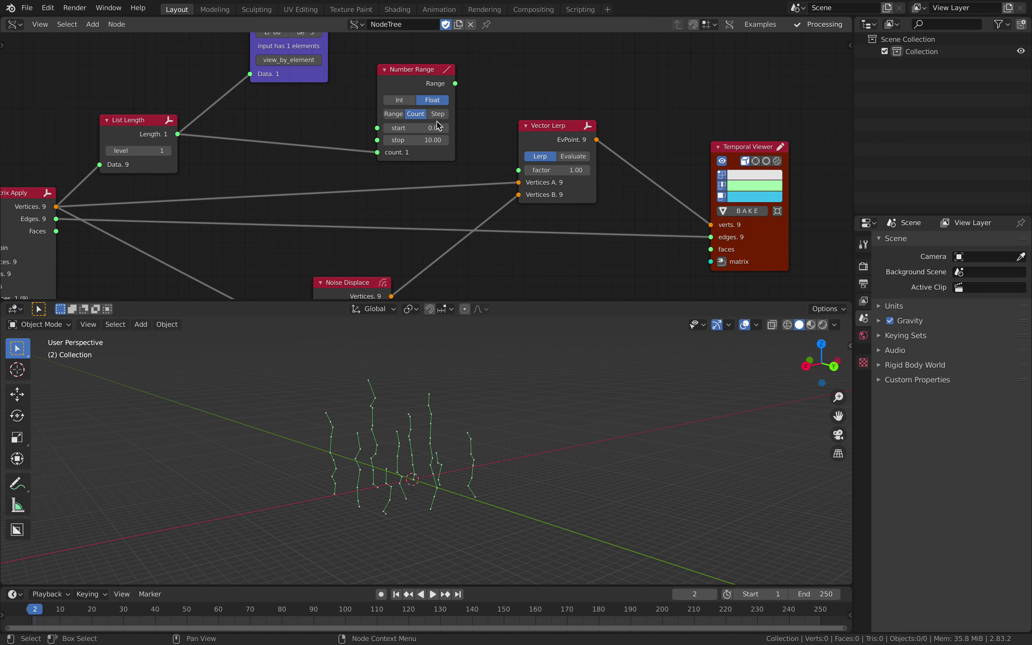
middle_click_drag(438, 126, 421, 155)
left_click(422, 169)
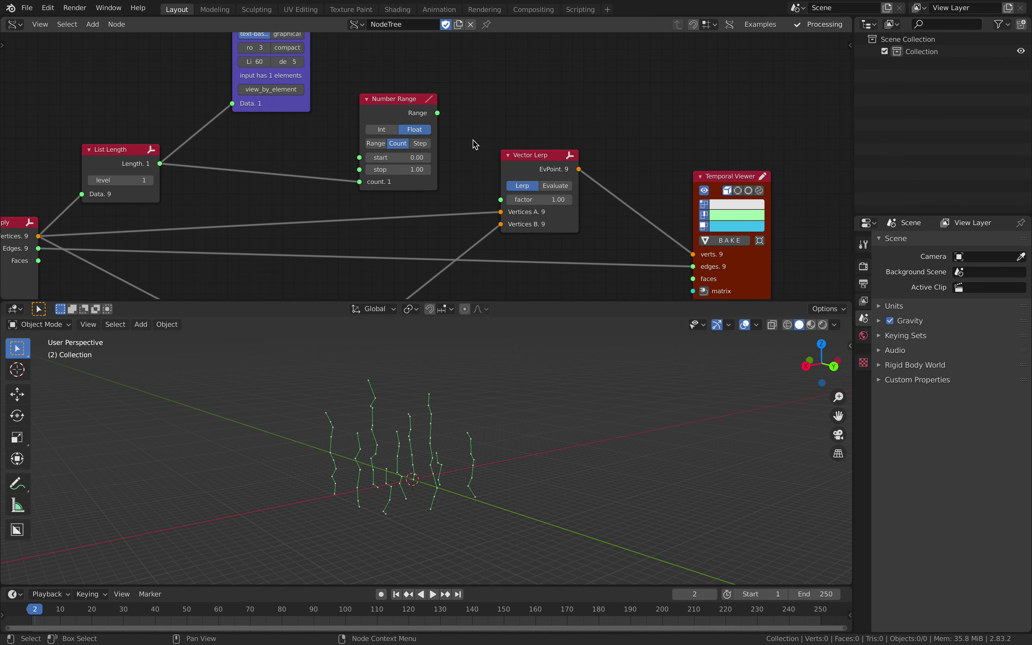
Move Stethoscope MK2 past Number Range, connect Range to its Data, and inspect the generated values for each line
left_click_drag(408, 101, 402, 98)
scroll(401, 98, "down", 2)
middle_click_drag(399, 99, 374, 171)
left_click_drag(270, 93, 577, 88)
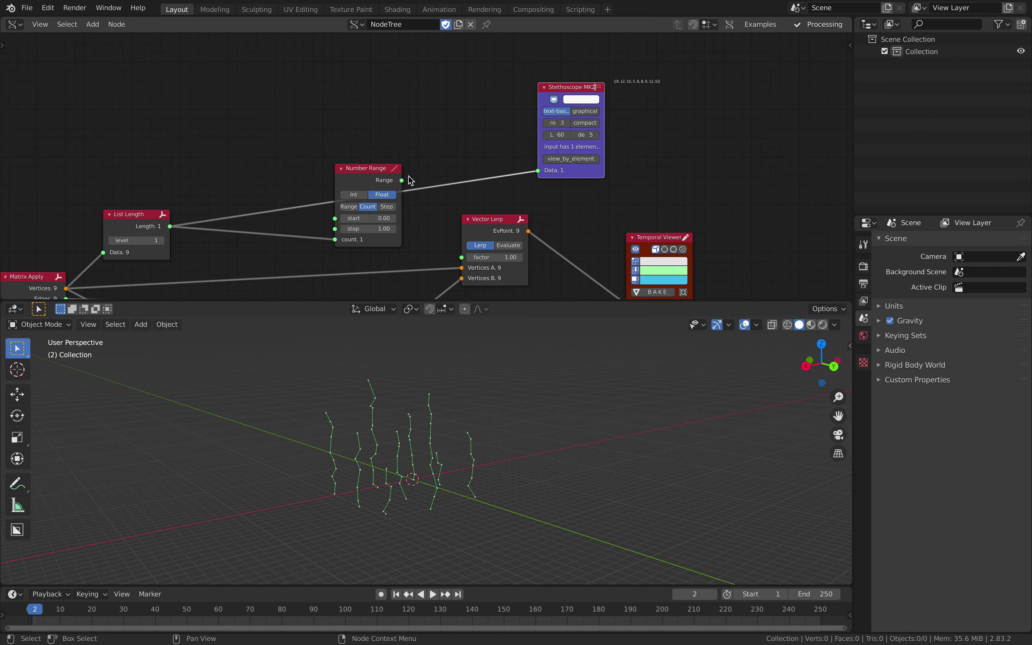
left_click_drag(403, 181, 538, 170)
left_click_drag(565, 88, 491, 87)
middle_click_drag(509, 88, 356, 162)
scroll(365, 163, "up", 5)
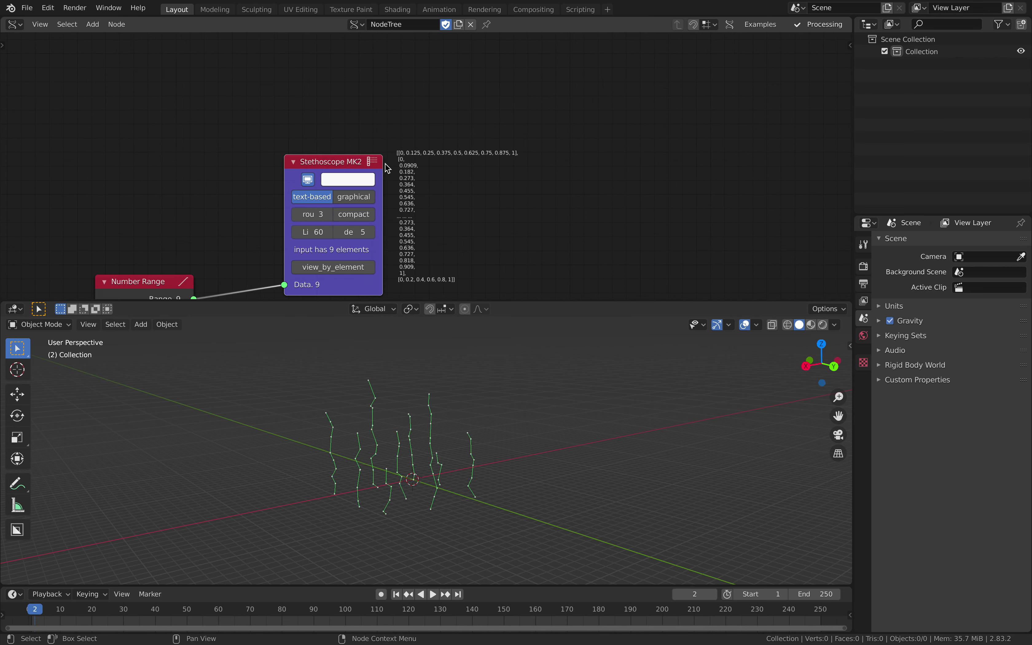
scroll(437, 164, "up", 3)
scroll(431, 166, "down", 2)
middle_click_drag(425, 204, 444, 87)
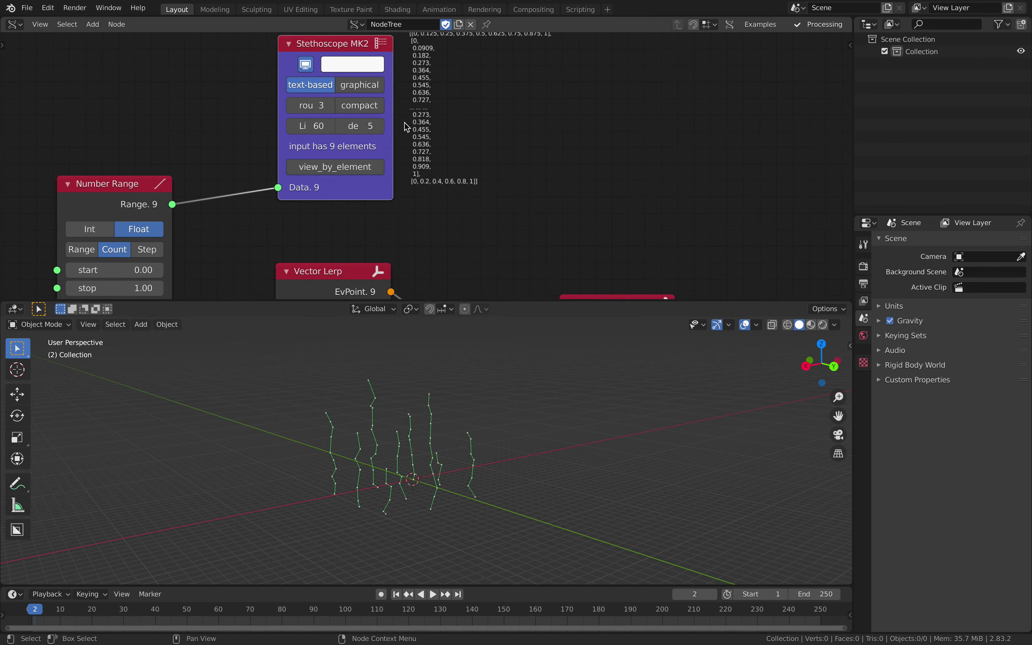
Try Stethoscope MK2's compact display option on the range values
left_click(372, 112)
left_click(372, 112)
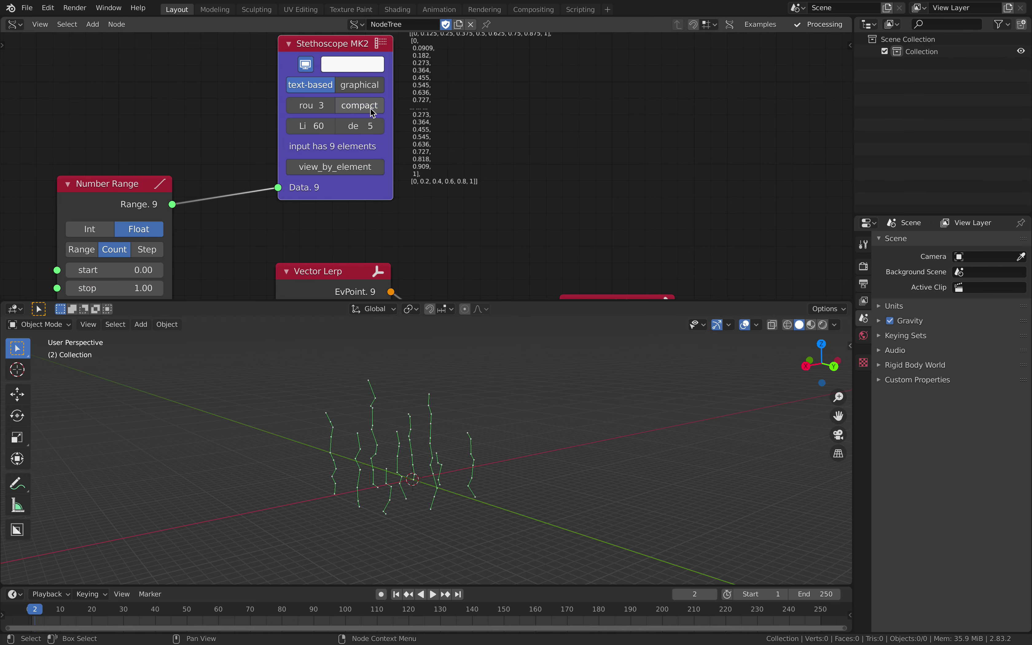
left_click(373, 113)
left_click(372, 113)
scroll(499, 113, "down", 3)
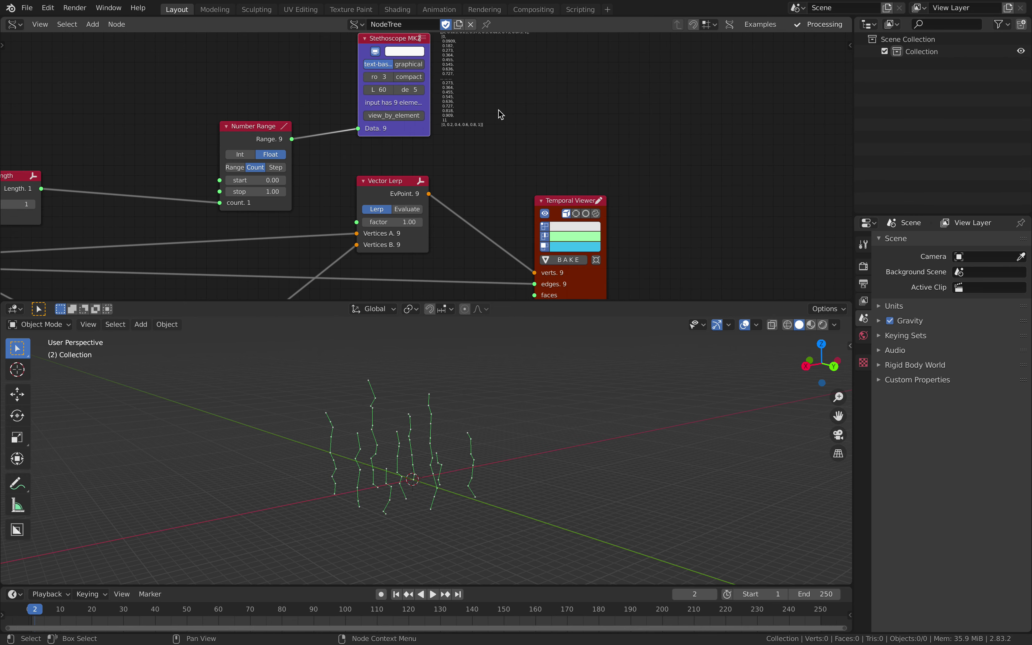
Save the file and connect Number Range's Range output to Vector Lerp's factor
key("ctrl+s")
left_click(499, 110)
scroll(499, 111, "down", 2)
middle_click_drag(502, 110, 558, 49)
left_click_drag(346, 75, 358, 98)
scroll(320, 79, "up", 2)
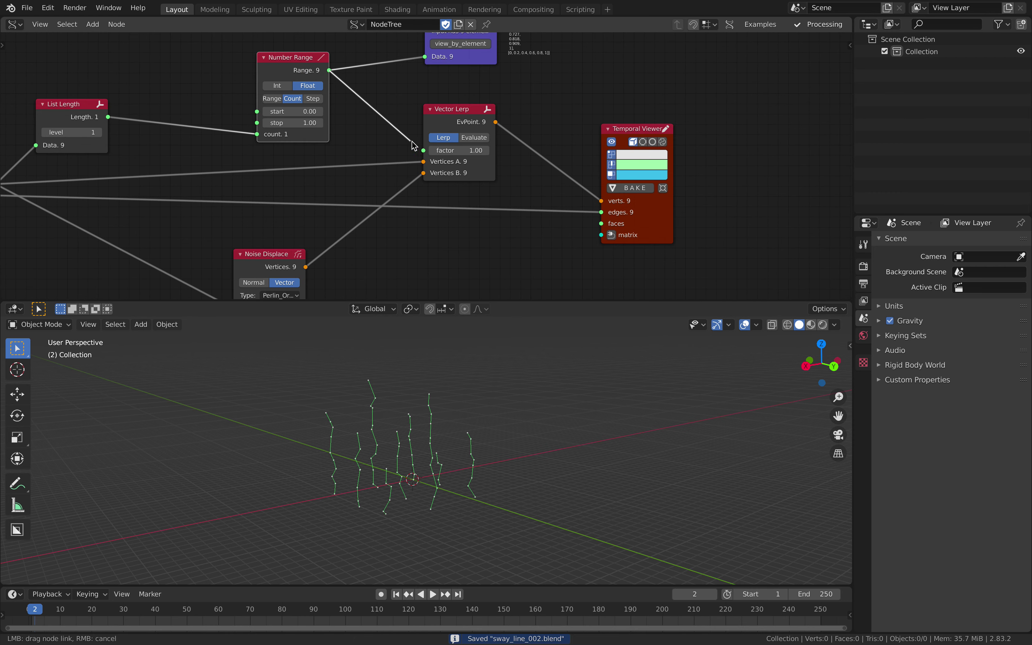
left_click_drag(422, 152, 424, 150)
Play the animation to check the lines swaying from their bases, stop playback, and save the file
key("space")
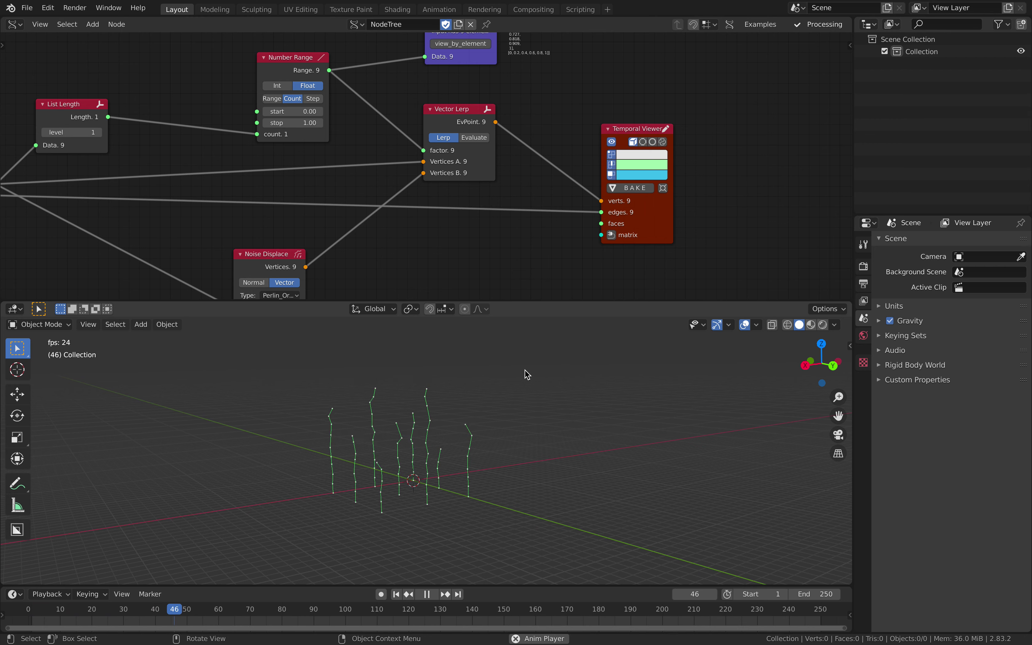
key("space")
middle_click_drag(449, 249, 560, 206)
key("space")
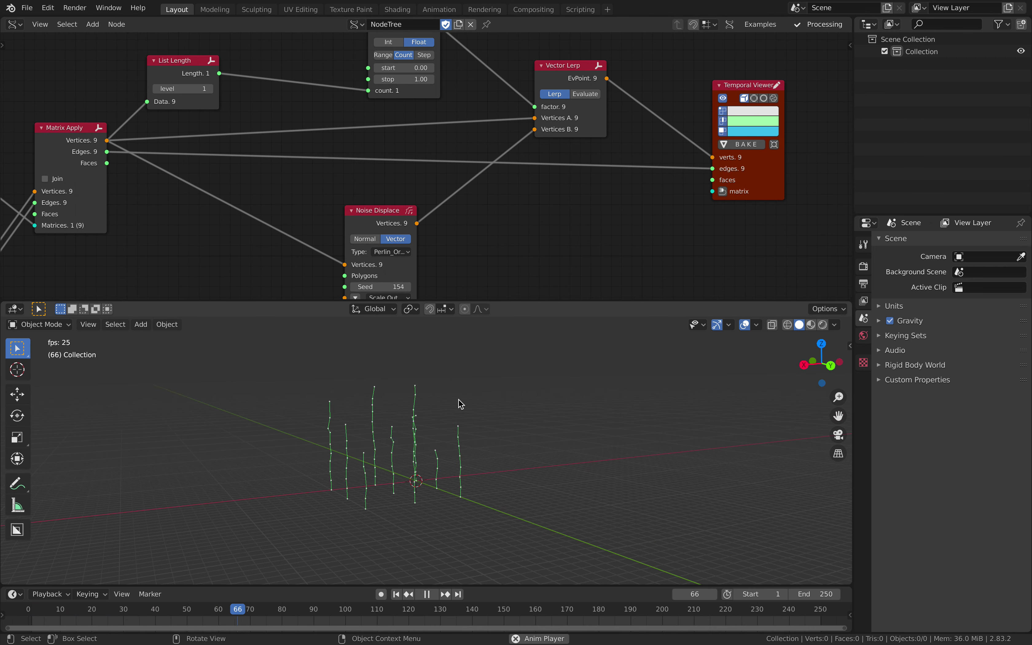
key("space")
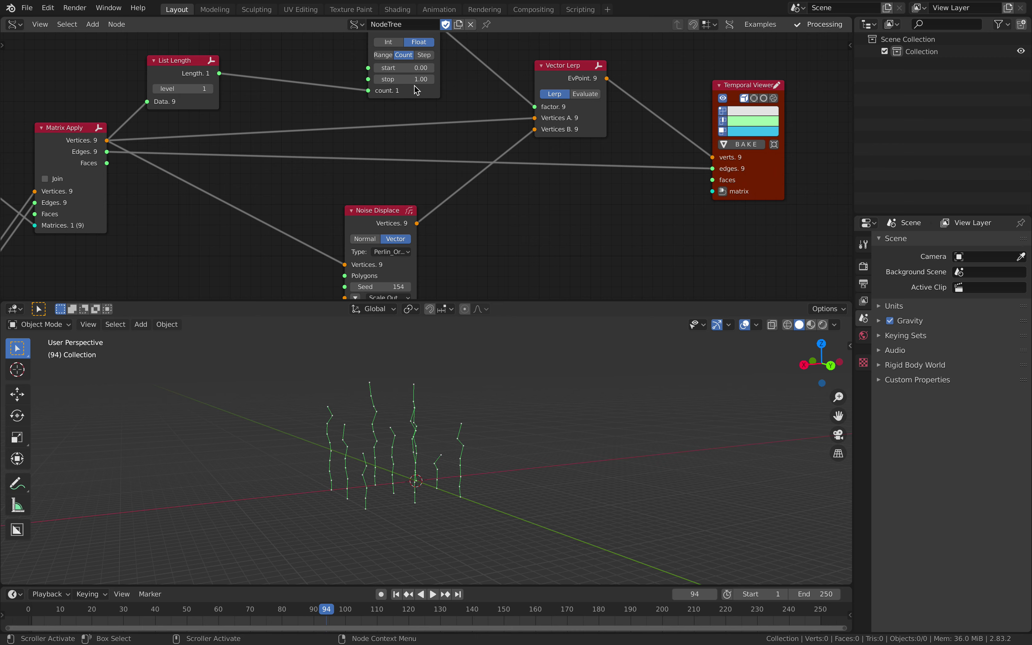
middle_click_drag(416, 98, 503, 87)
scroll(503, 88, "down", 2)
key("ctrl+s")
scroll(525, 92, "up", 2)
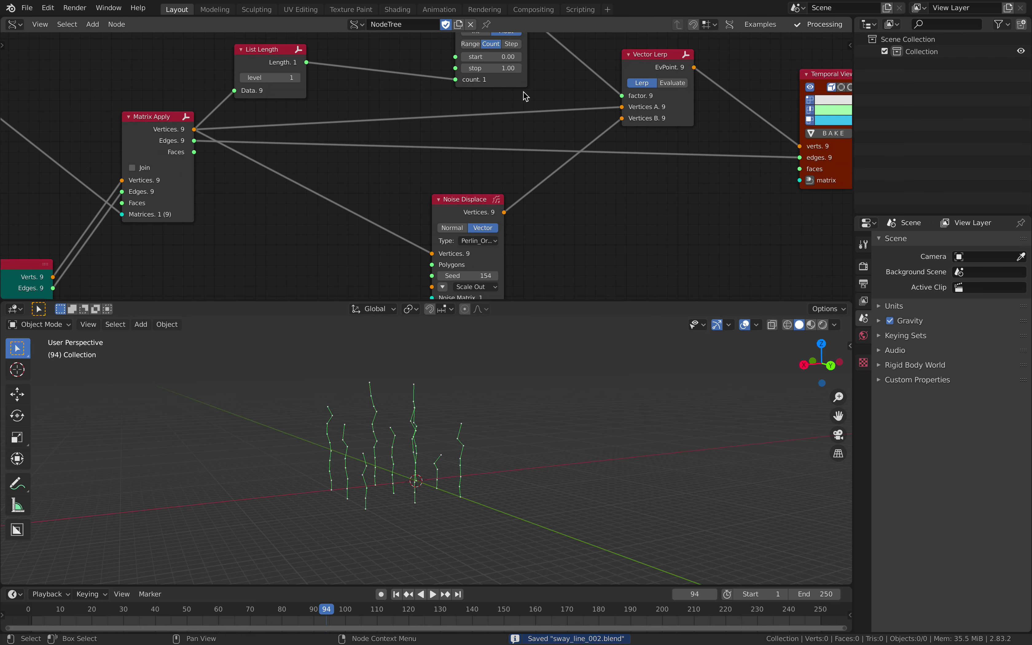
Start playback and set Noise Displace's Scale Out to 1.12 on all three axes, checking the lines up close
mouse_move(490, 68)
left_mouse_down()
mouse_move(529, 68)
mouse_move(491, 68)
left_mouse_up()
scroll(565, 100, "down", 2)
middle_click_drag(570, 114, 578, 83)
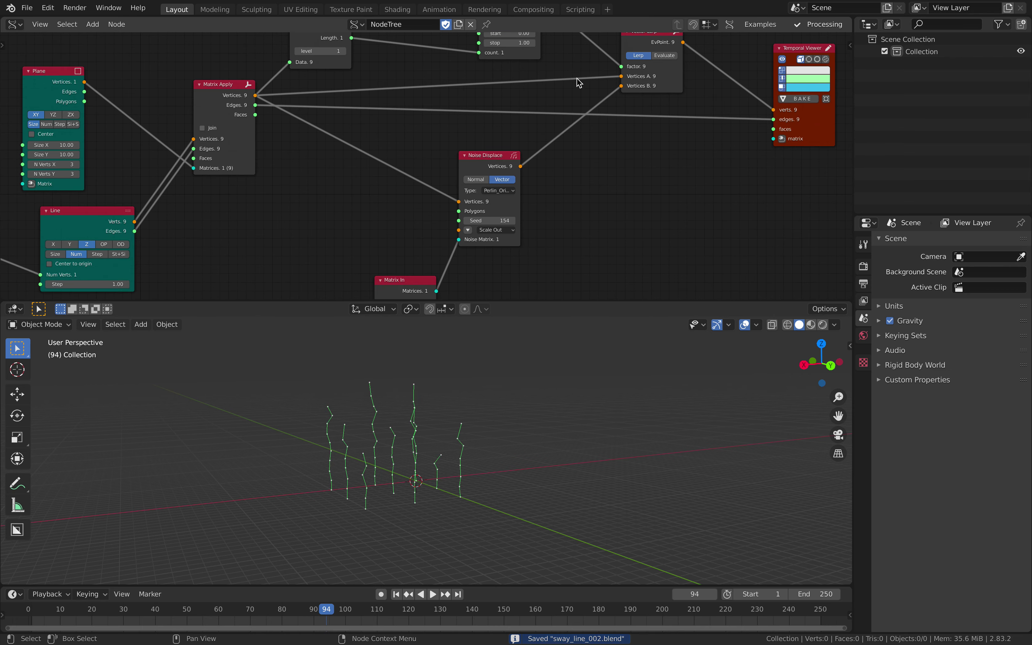
key("space")
middle_click_drag(546, 212, 555, 120)
middle_click_drag(433, 228, 448, 221)
left_click_drag(372, 221, 367, 218)
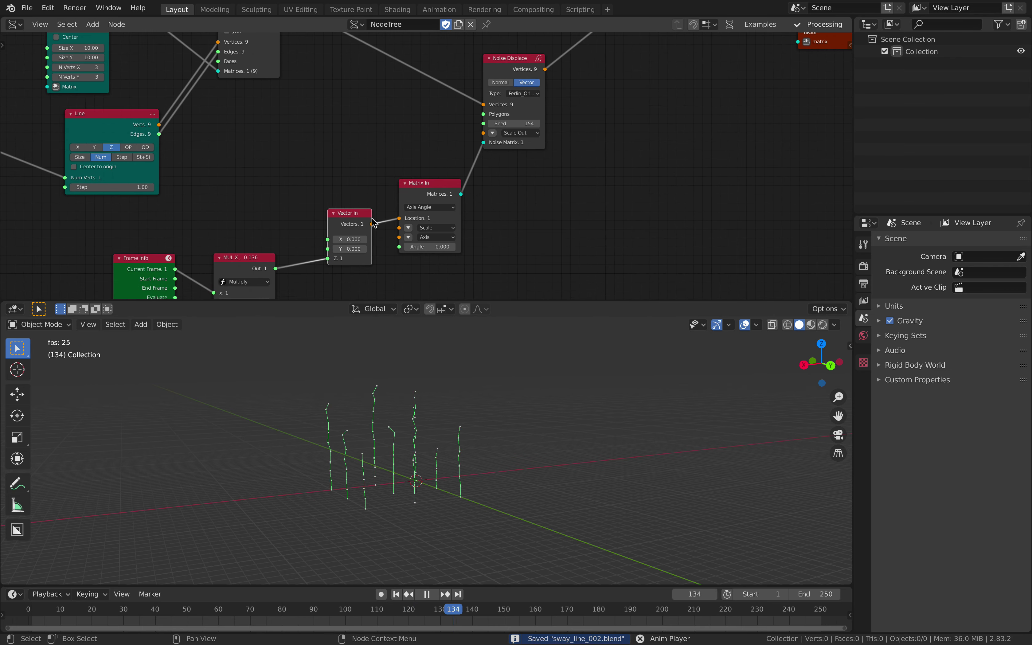
scroll(505, 154, "up", 2)
left_click(503, 127)
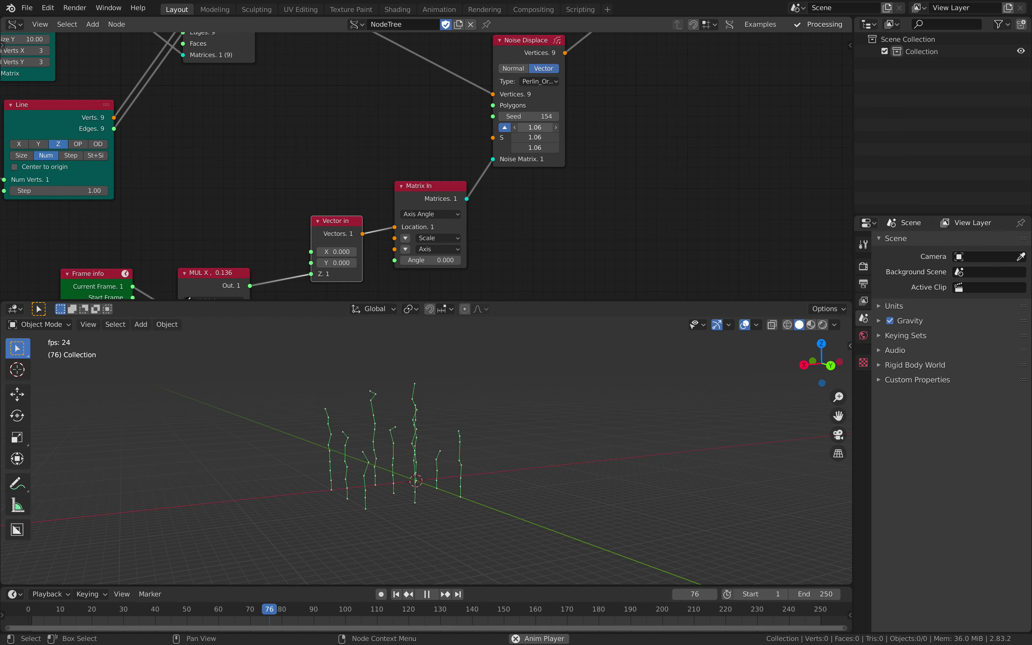
middle_click_drag(510, 503, 480, 435)
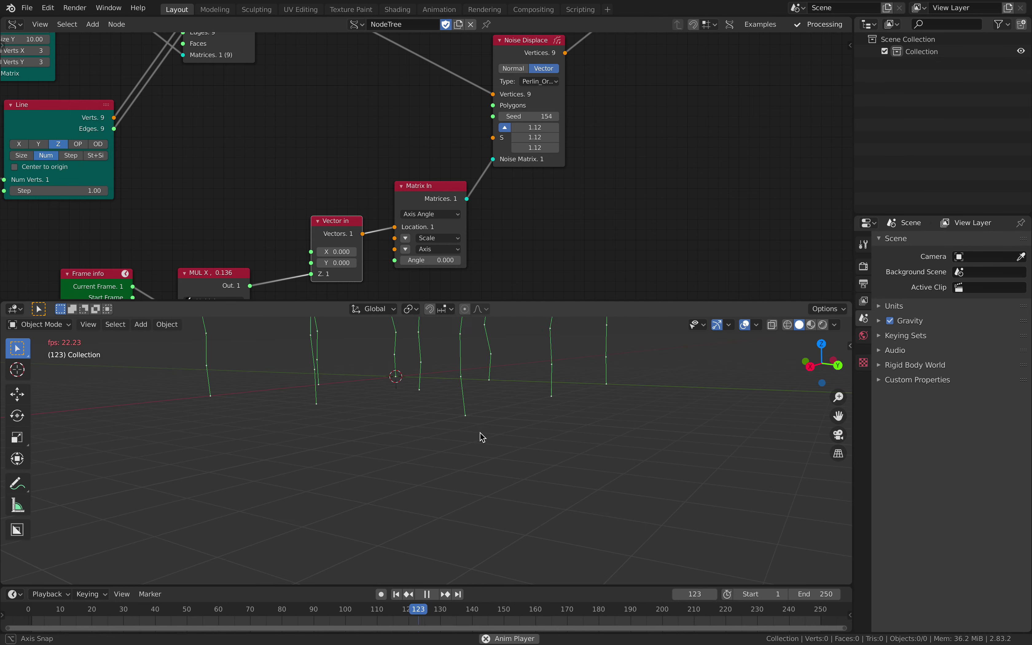
scroll(445, 439, "down", 1)
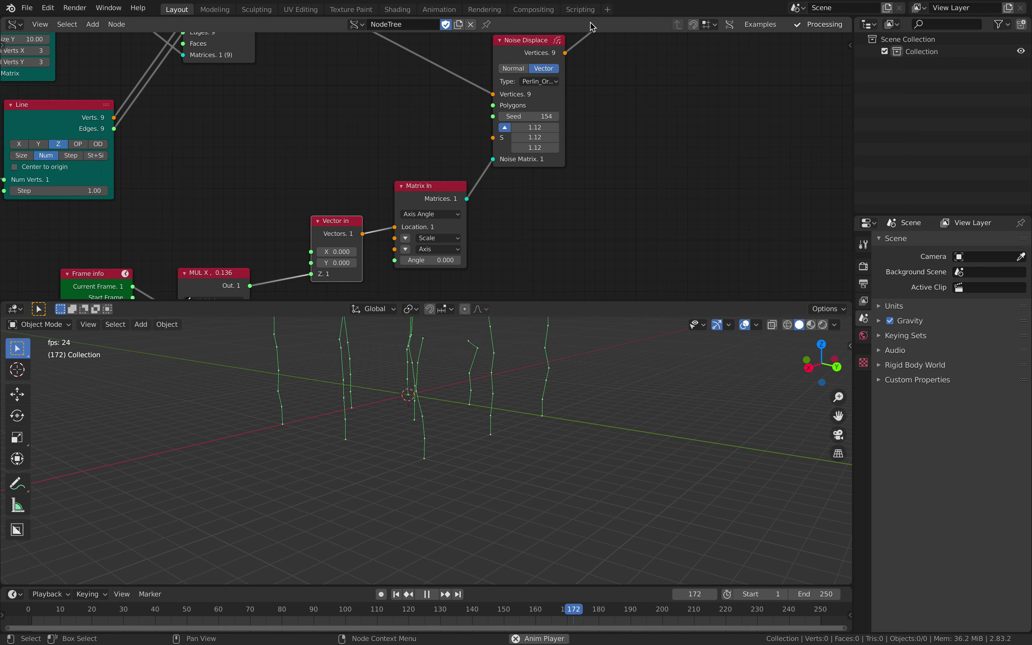
Move the Number Range node farther from Vector Lerp, toward List Length
middle_click_drag(550, 114, 511, 251)
scroll(504, 156, "down", 4)
middle_click_drag(504, 154, 481, 204)
scroll(487, 179, "up", 2)
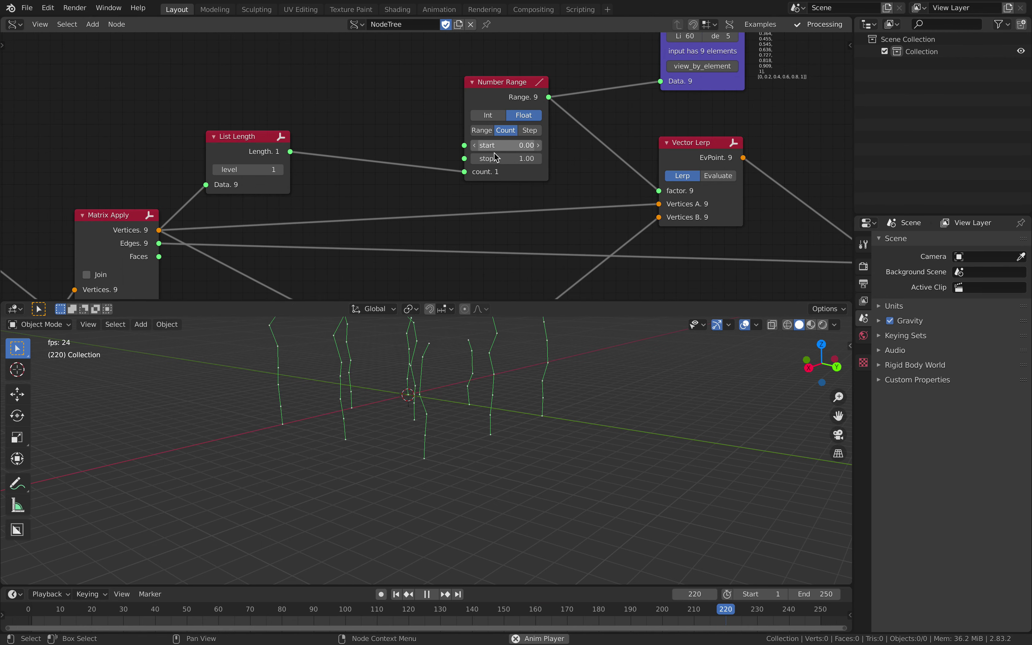
scroll(505, 106, "up", 1)
left_click_drag(503, 102, 464, 102)
middle_click_drag(704, 174, 680, 171)
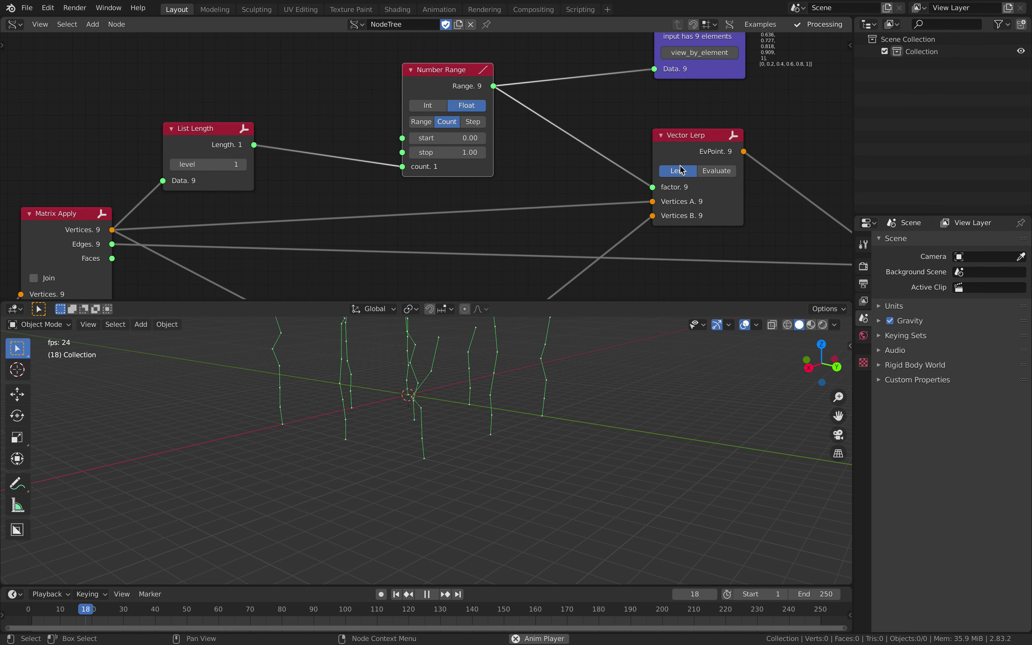
Try Number Range with start 0.00 and stop 0.34 while the animation plays
middle_click_drag(589, 152, 498, 156)
left_click_drag(384, 143, 317, 157)
left_click(369, 145)
type("0")
key("Return")
scroll(465, 373, "down", 2)
middle_click_drag(465, 373, 461, 400, "shift")
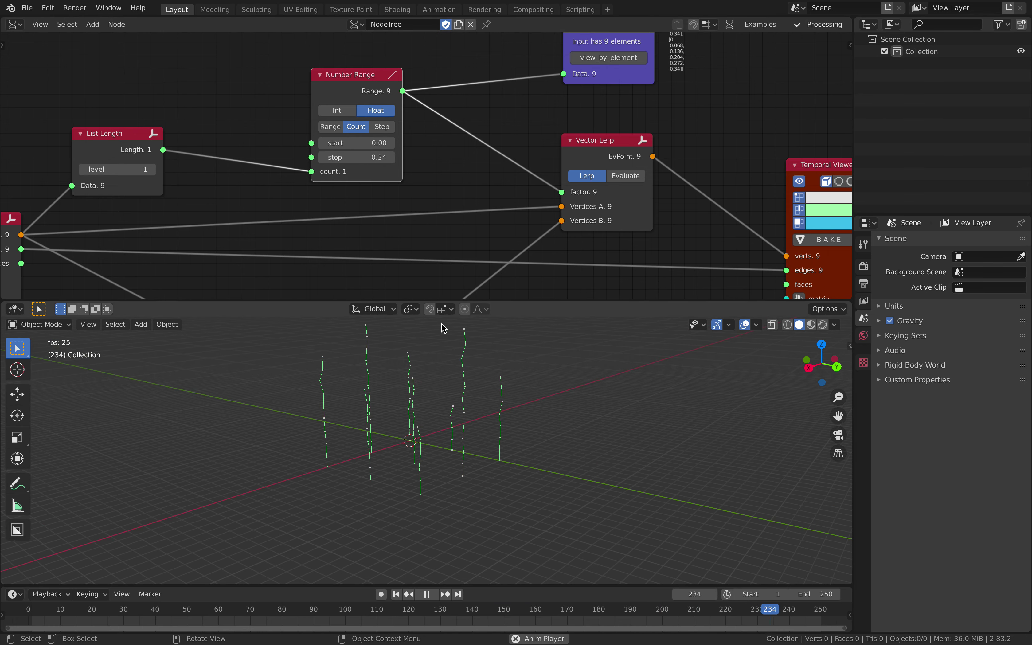
Set Number Range's stop to 1.00, check the sway from another angle, and stop playback
left_click(375, 155)
type("1")
key("Return")
scroll(510, 469, "down", 2)
middle_click_drag(516, 472, 489, 470)
key("space")
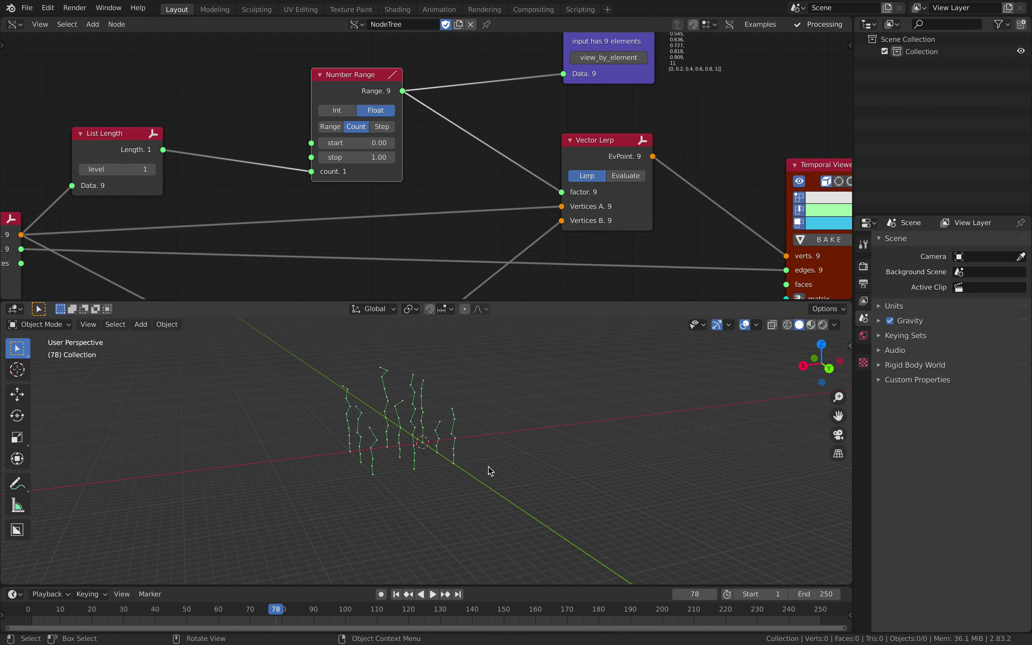
Save the file
middle_click_drag(479, 259, 475, 151)
key("ctrl+s")
scroll(470, 228, "down", 1)
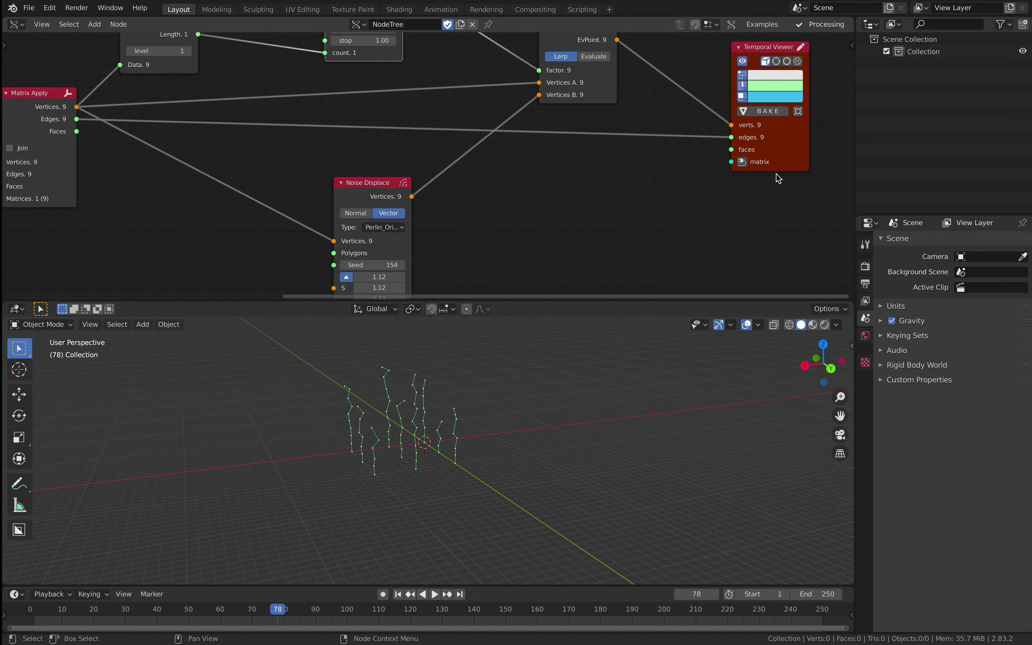
middle_click_drag(777, 174, 621, 230)
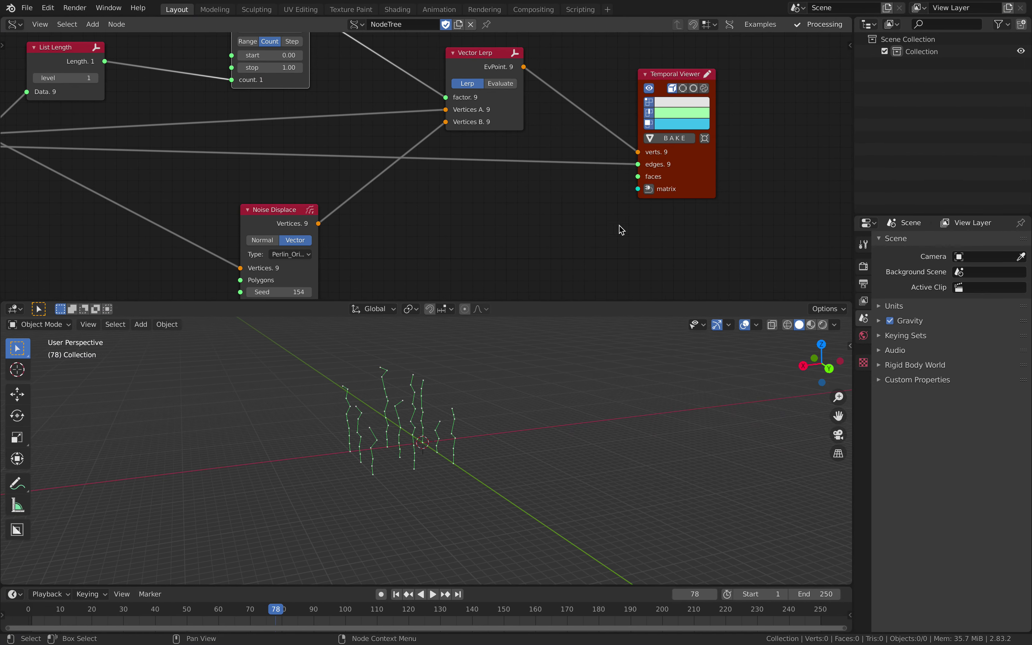
Save the file and add a Bevel a Curve node with Vector Lerp's EvPoint output feeding its Curve input
key("ctrl+s")
middle_click_drag(695, 173, 580, 175)
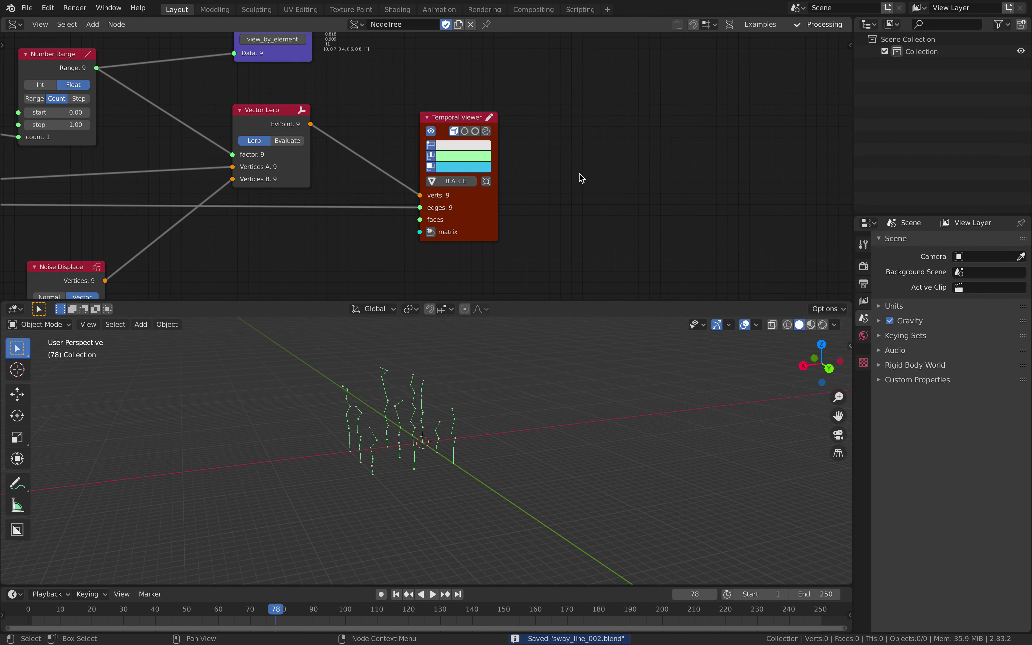
key("alt+space")
type("beve")
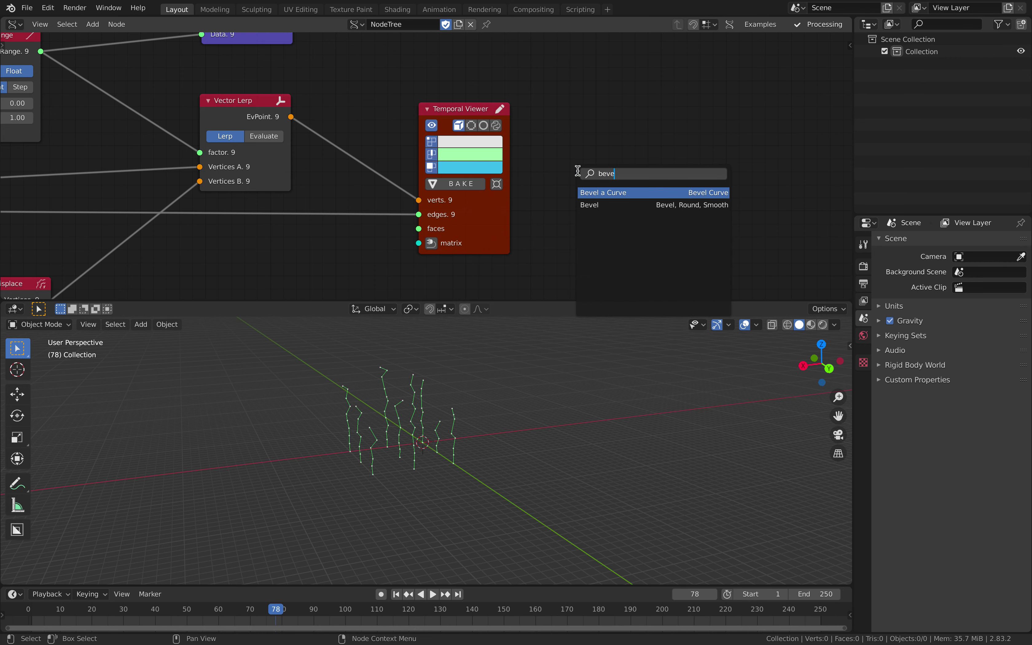
key("Return")
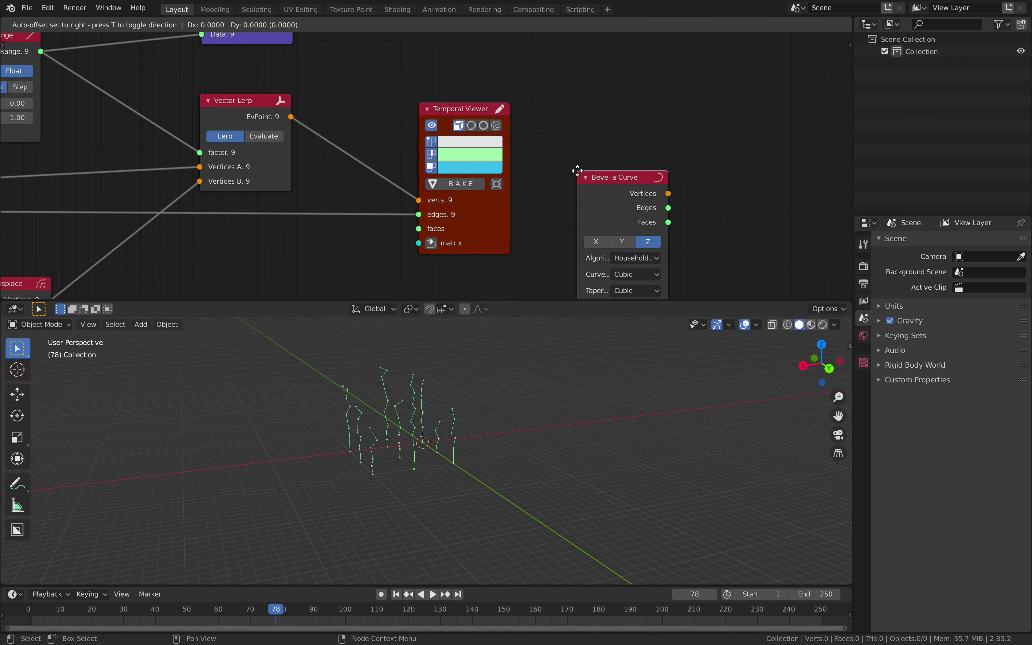
left_click(666, 126)
scroll(631, 132, "down", 2)
middle_click_drag(596, 137, 600, 97)
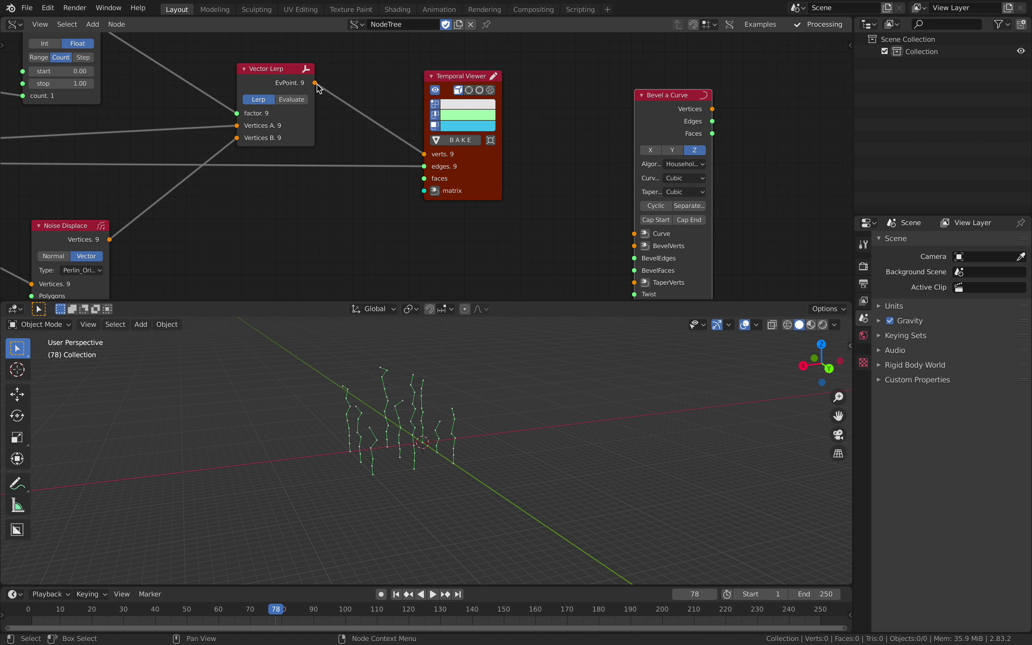
left_click_drag(315, 83, 631, 233)
Add a Circle node with 8 vertices and link its Vertices to BevelVerts and Polygons to BevelFaces on Bevel a Curve
middle_click_drag(503, 231, 515, 198)
key("shift+a")
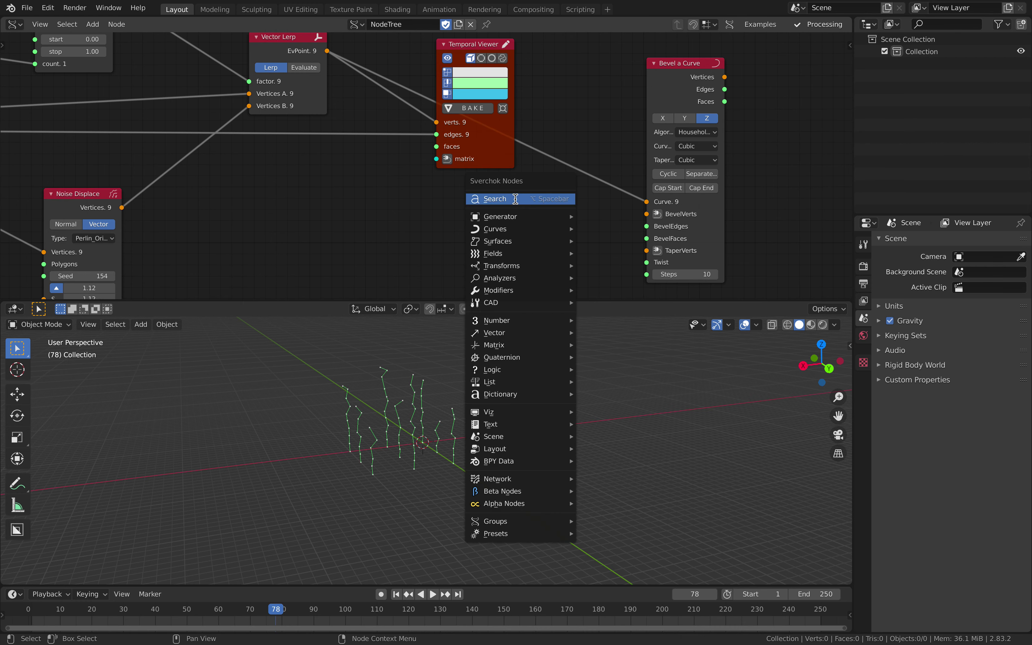
left_click(516, 198)
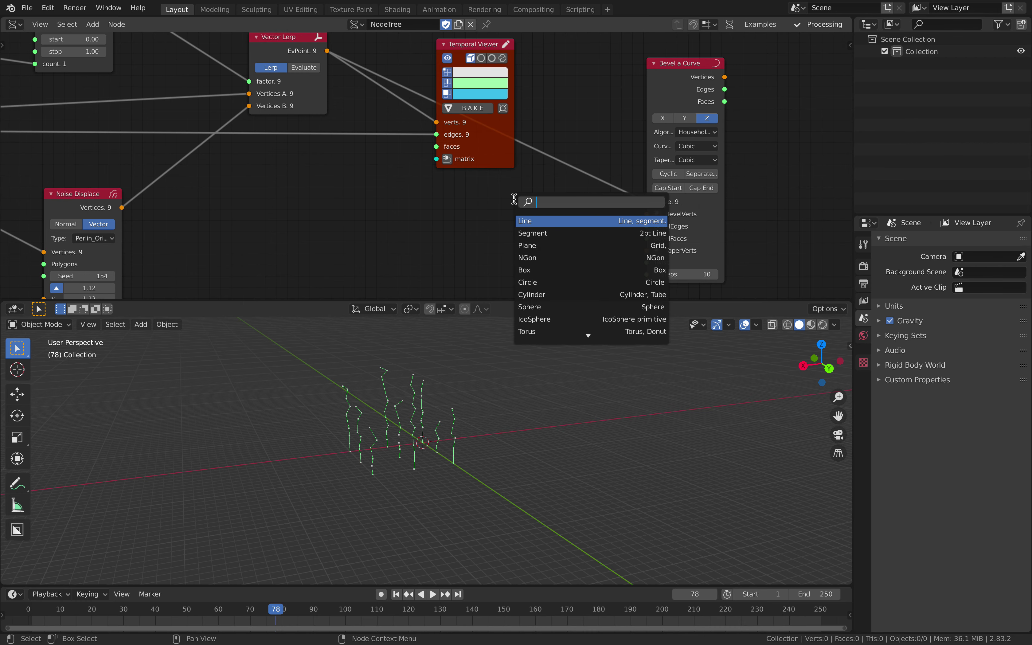
type("cir")
key("Return")
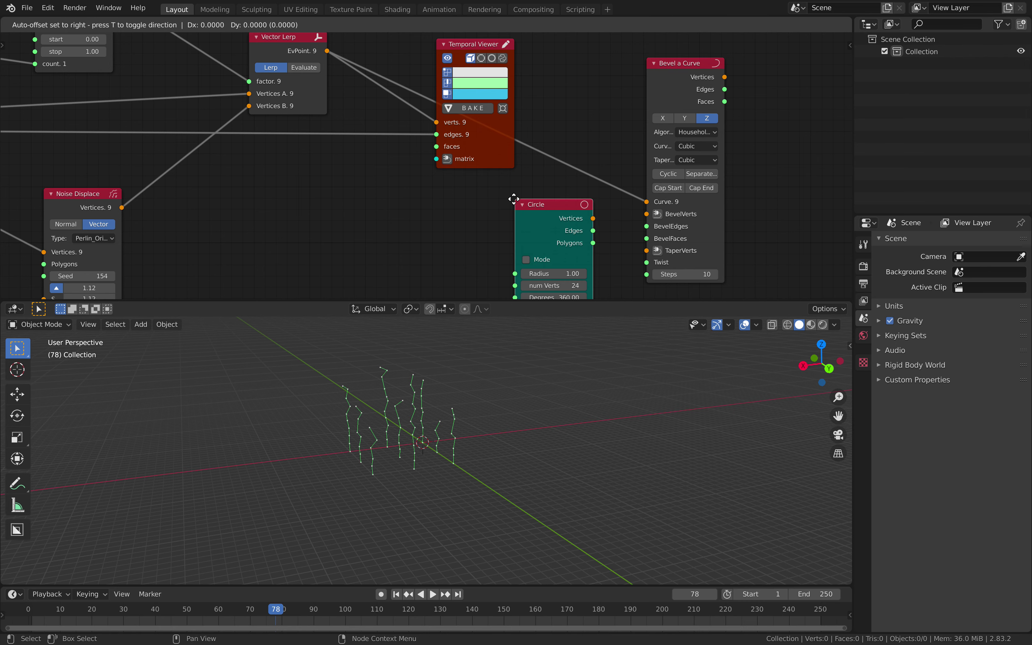
left_click(516, 203)
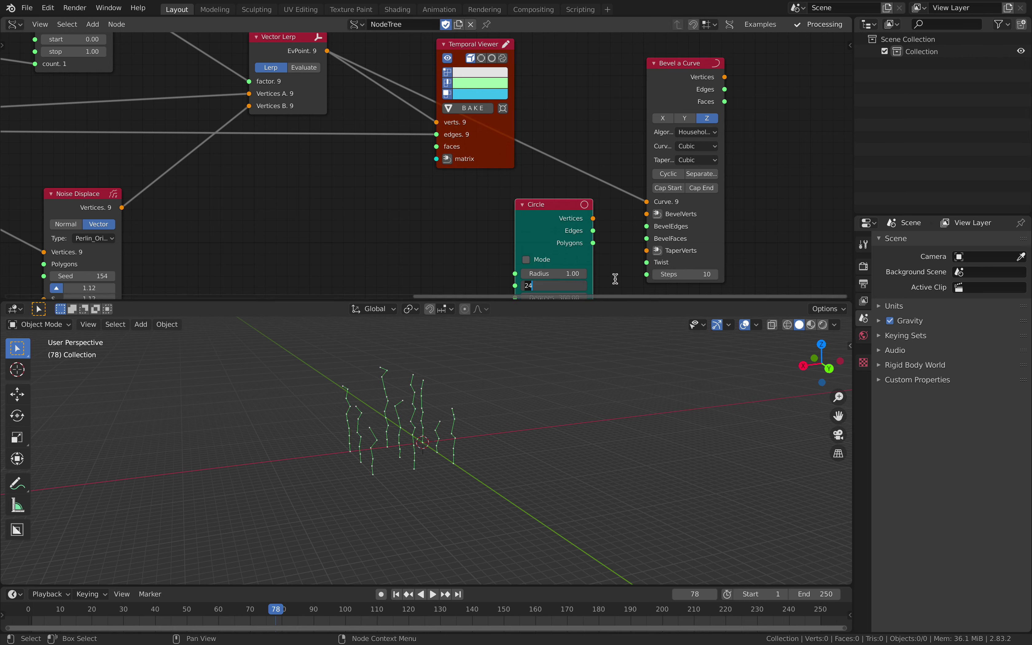
key("Escape")
left_click_drag(594, 218, 647, 214)
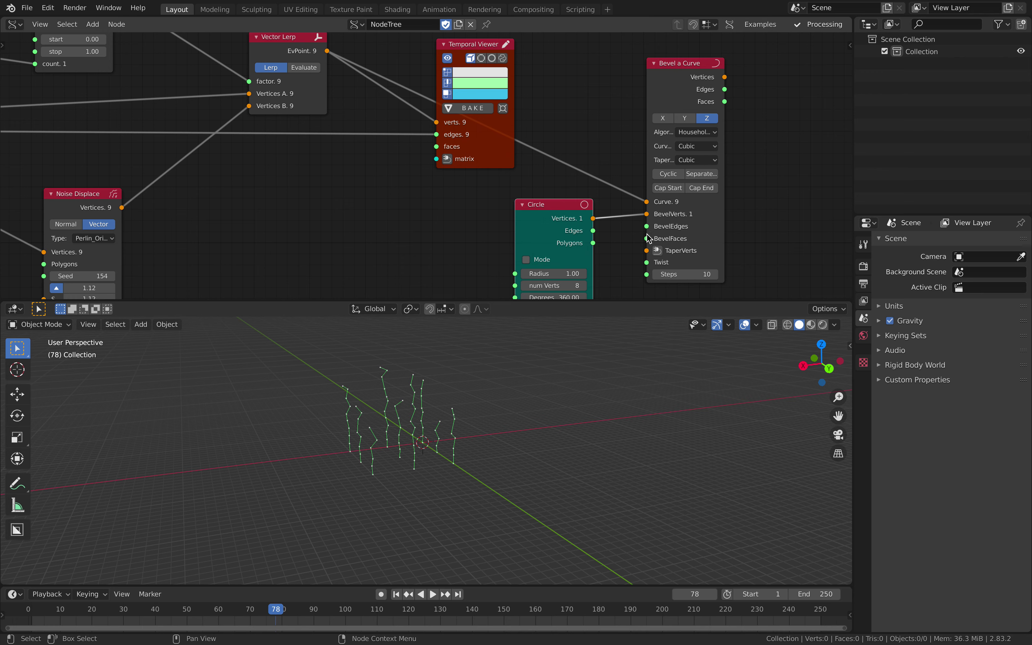
left_click_drag(604, 247, 647, 239)
Preview Bevel a Curve's output in the Temporal Viewer and enable its Cap Start and Cap End options
middle_click_drag(648, 130, 586, 187)
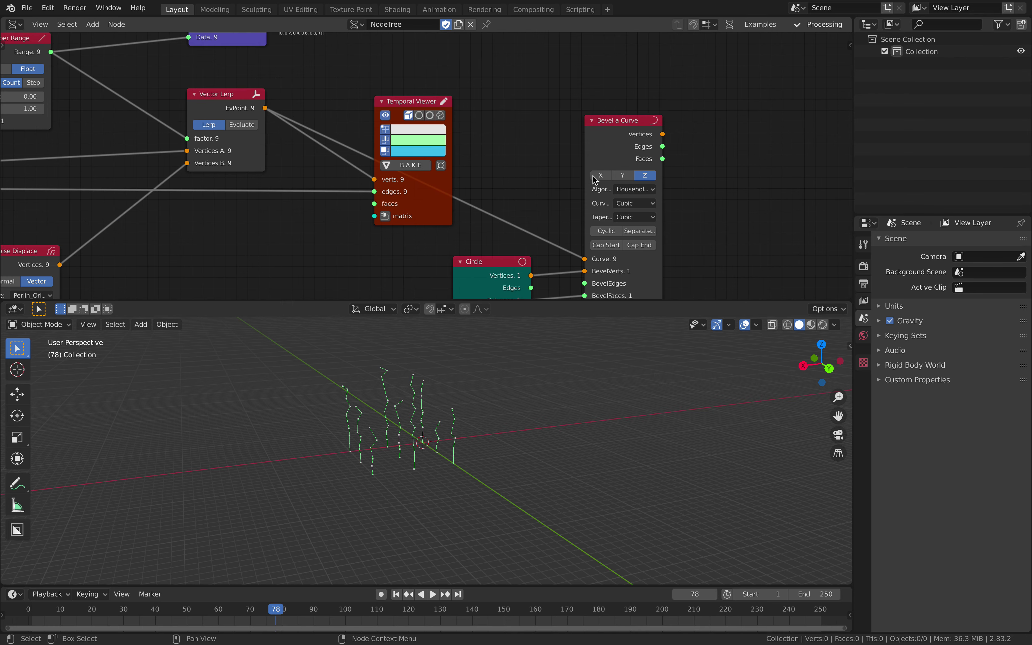
left_click(611, 138, "ctrl+shift")
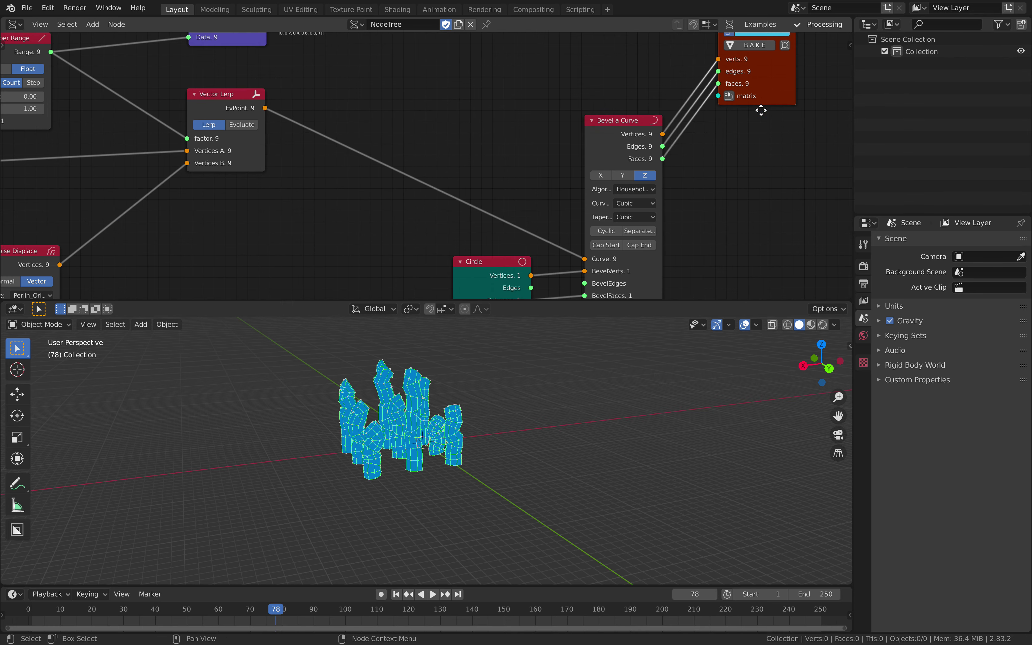
left_click_drag(761, 110, 753, 215)
middle_click_drag(700, 213, 658, 149)
left_click(566, 182)
middle_click_drag(582, 399, 534, 424)
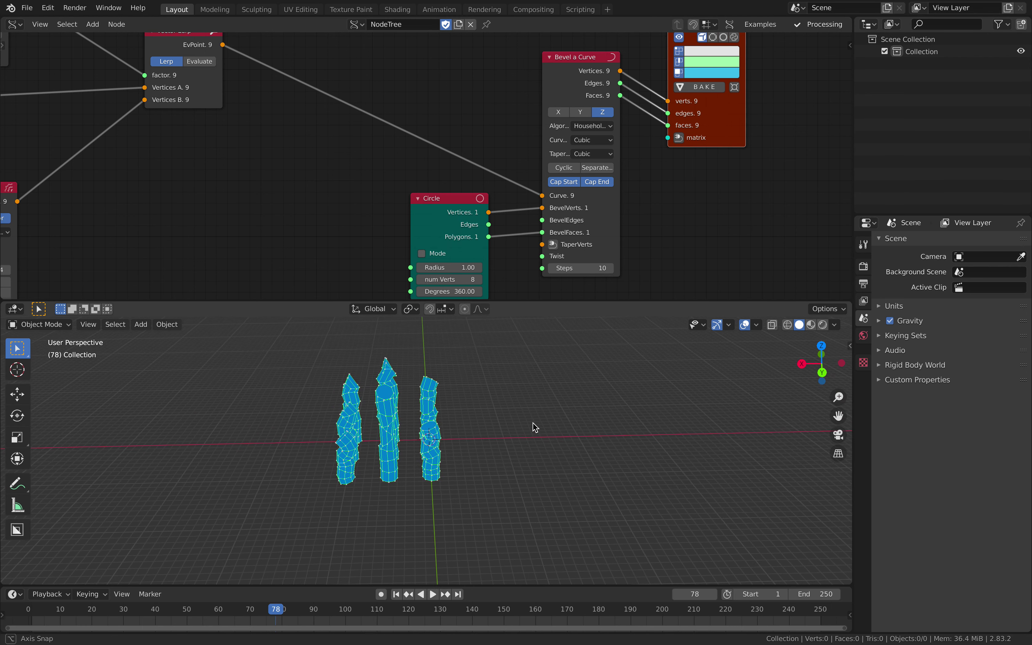
Delete the Temporal Viewer and add a BMesh viewer node beside Bevel a Curve
middle_click_drag(711, 140, 676, 178)
key("x")
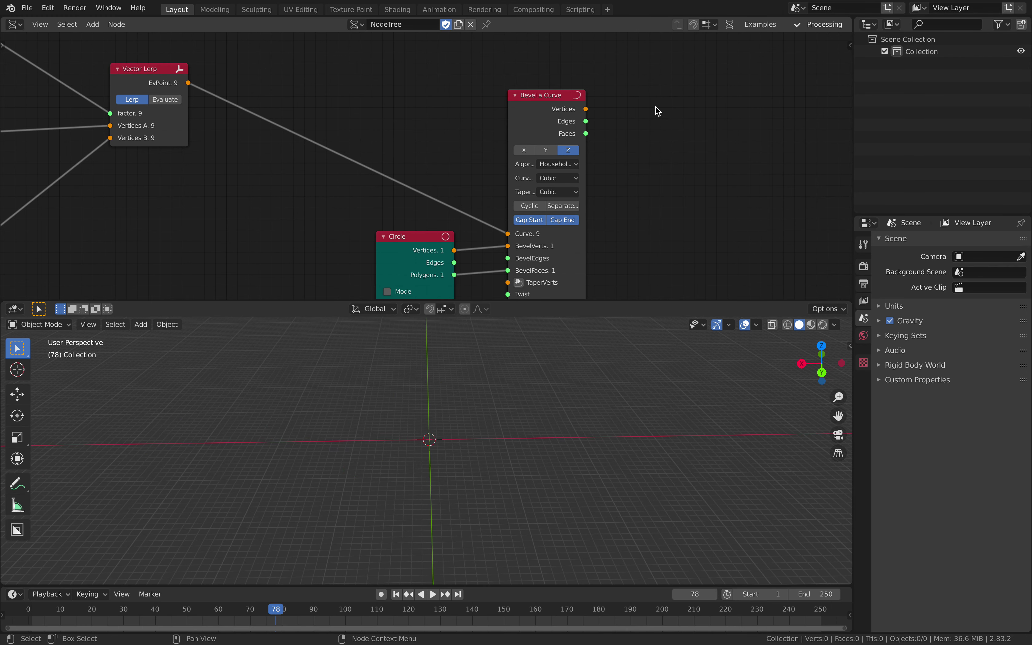
key("alt+space")
type("bmesh")
key("Return")
left_click(656, 106)
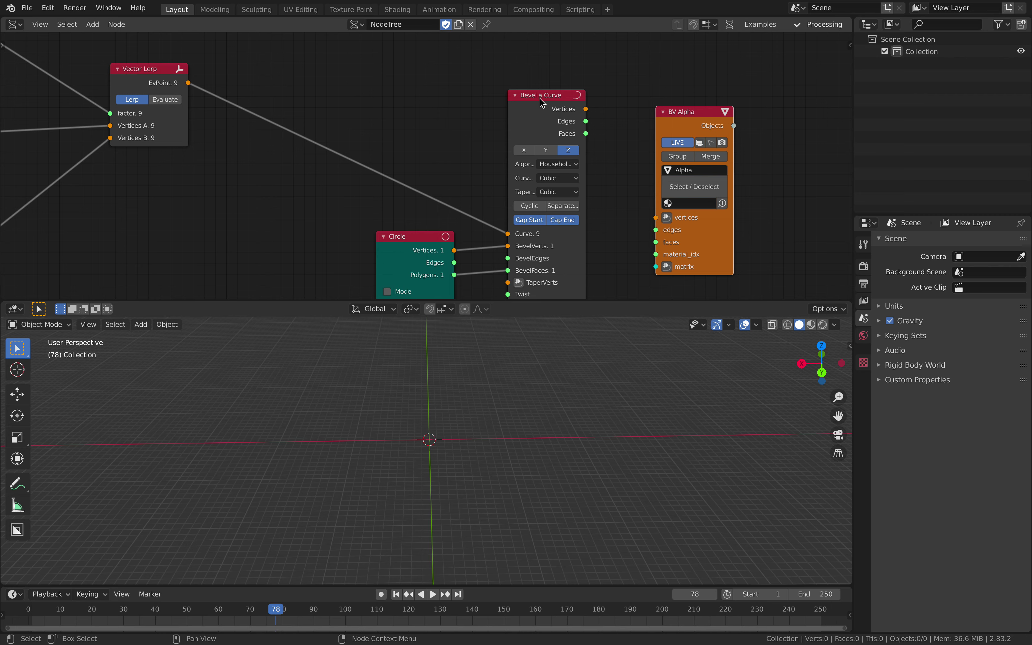
Link Bevel a Curve's Vertices, Edges and Faces to the BMesh viewer and shift the viewer slightly upward
left_click(541, 102)
left_click(685, 124, "shift")
key("f")
key("f")
key("f")
left_click(673, 89)
middle_click_drag(619, 447, 563, 441)
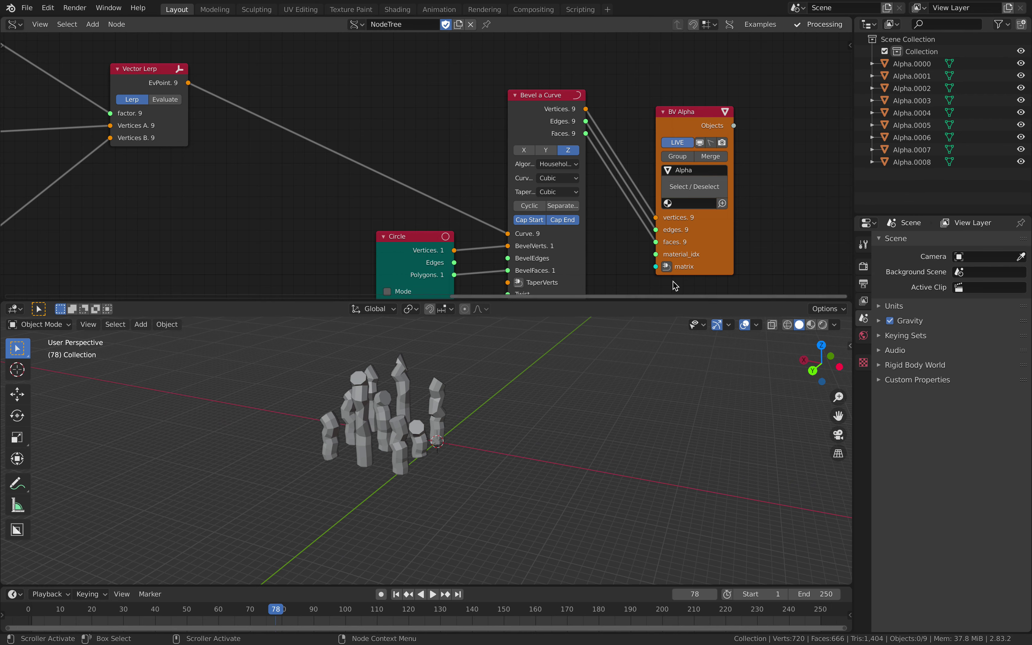
left_click_drag(698, 268, 687, 231)
Play the animation to check the swaying tubes, stop playback and save the file
key("space")
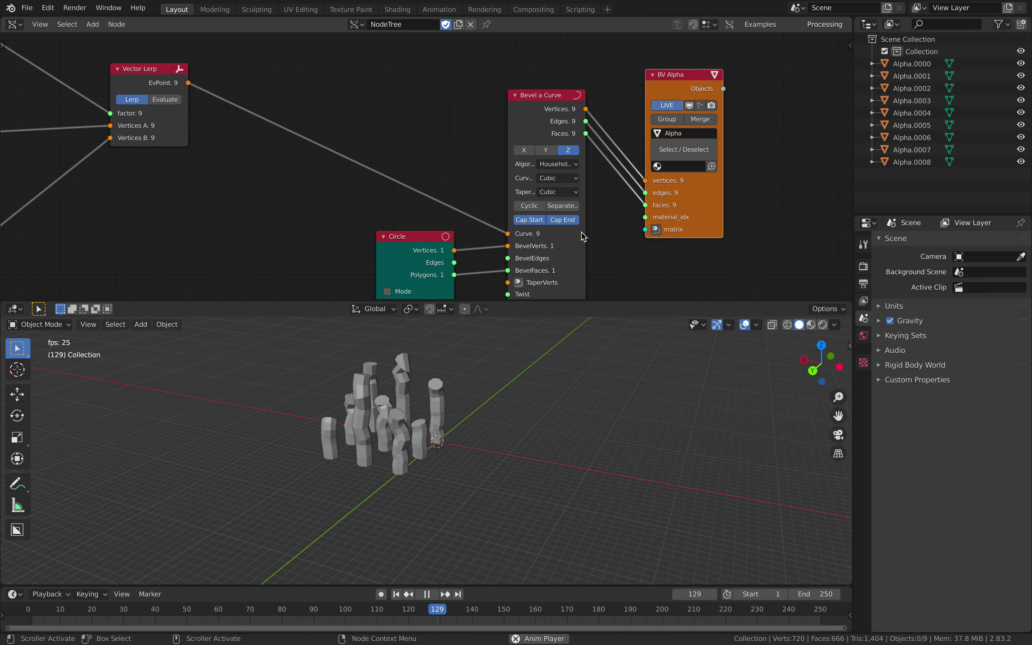
key("space")
middle_click_drag(417, 179, 377, 214)
key("ctrl+s")
Move the BMesh viewer farther from Bevel a Curve and select the Alpha.0005 object
left_click_drag(646, 235, 708, 194)
middle_click_drag(641, 200, 533, 229)
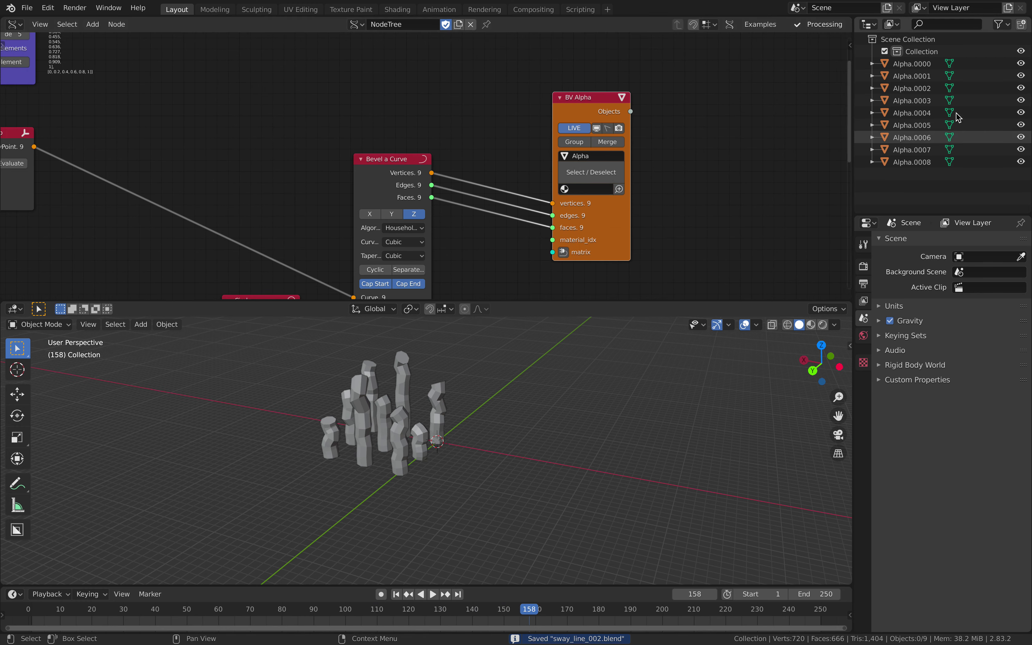
left_click(912, 76)
left_click(913, 113)
left_click(921, 121)
Try Bevel a Curve with 30 steps and play the animation briefly
middle_click_drag(796, 221, 793, 147)
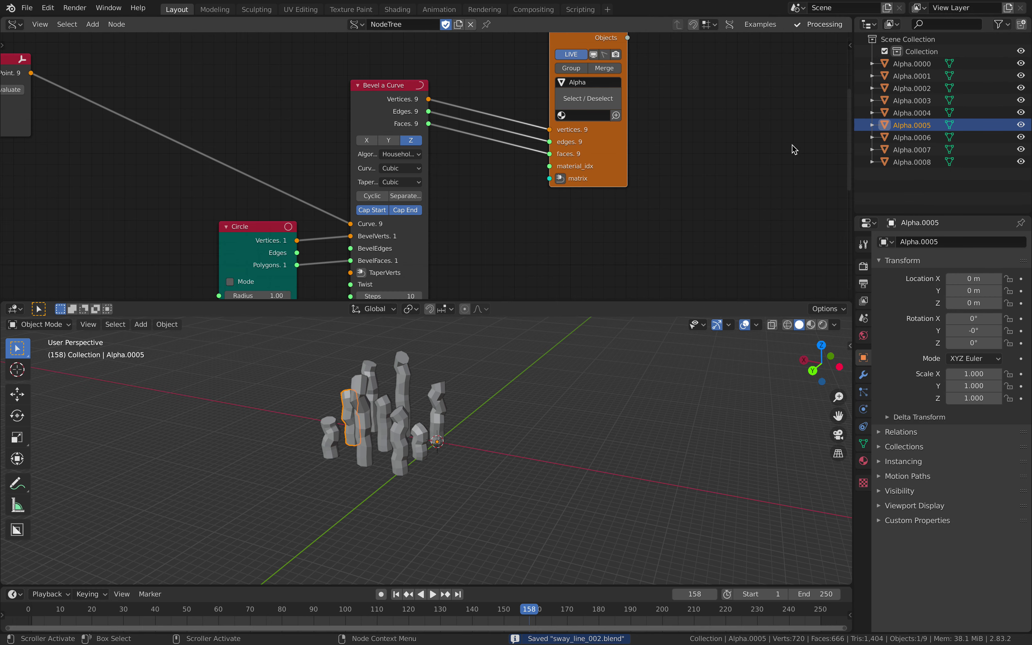
scroll(694, 200, "up", 1)
scroll(695, 201, "down", 1)
middle_click_drag(687, 208, 693, 149)
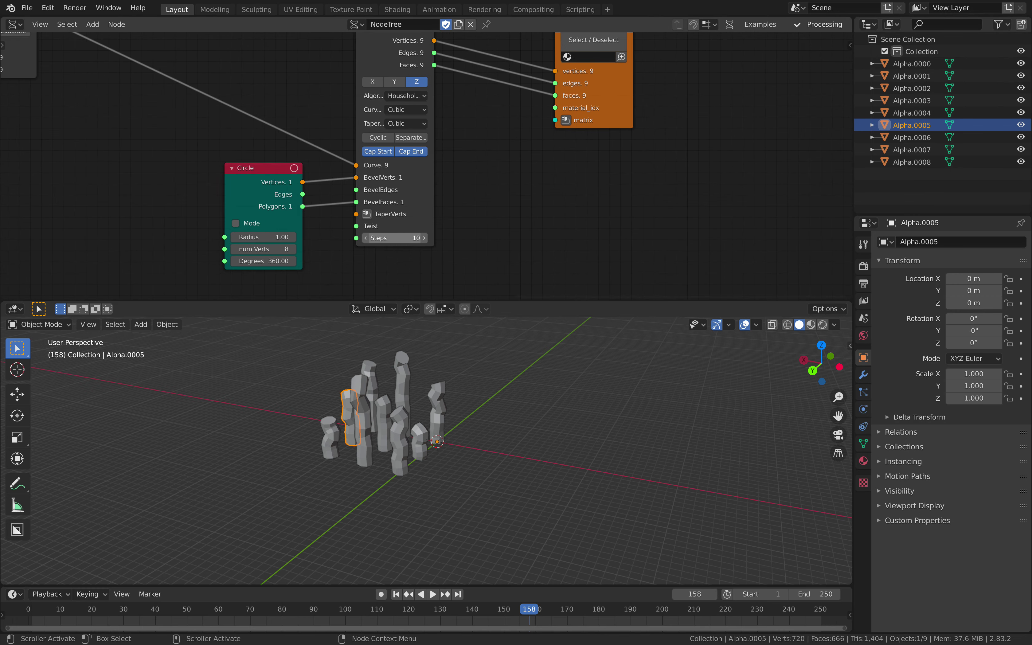
left_click_drag(395, 238, 417, 237)
middle_click_drag(438, 386, 477, 384)
key("space")
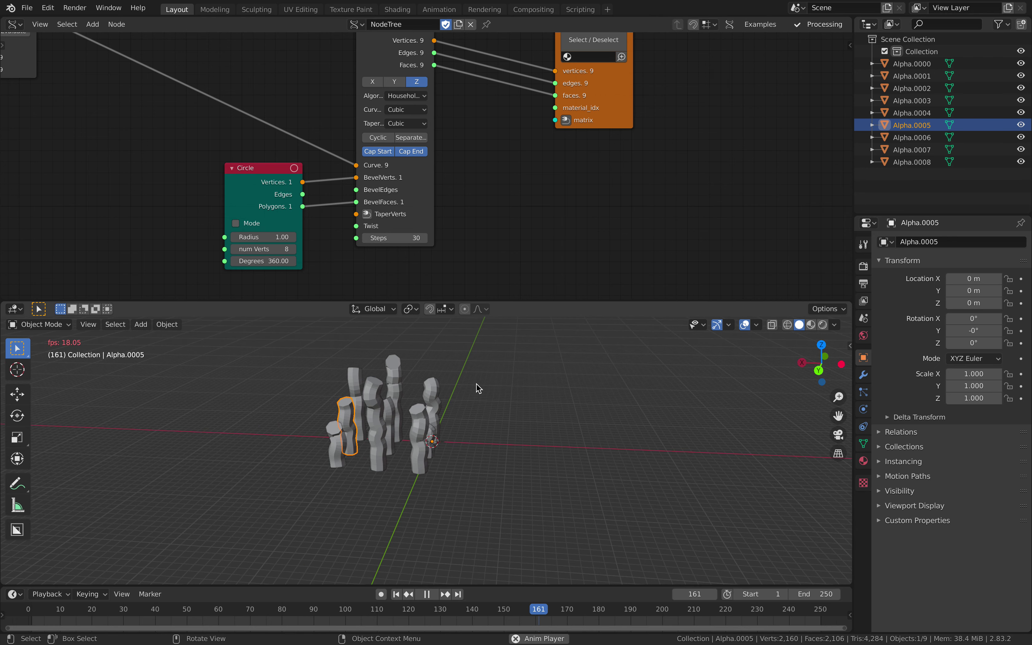
key("space")
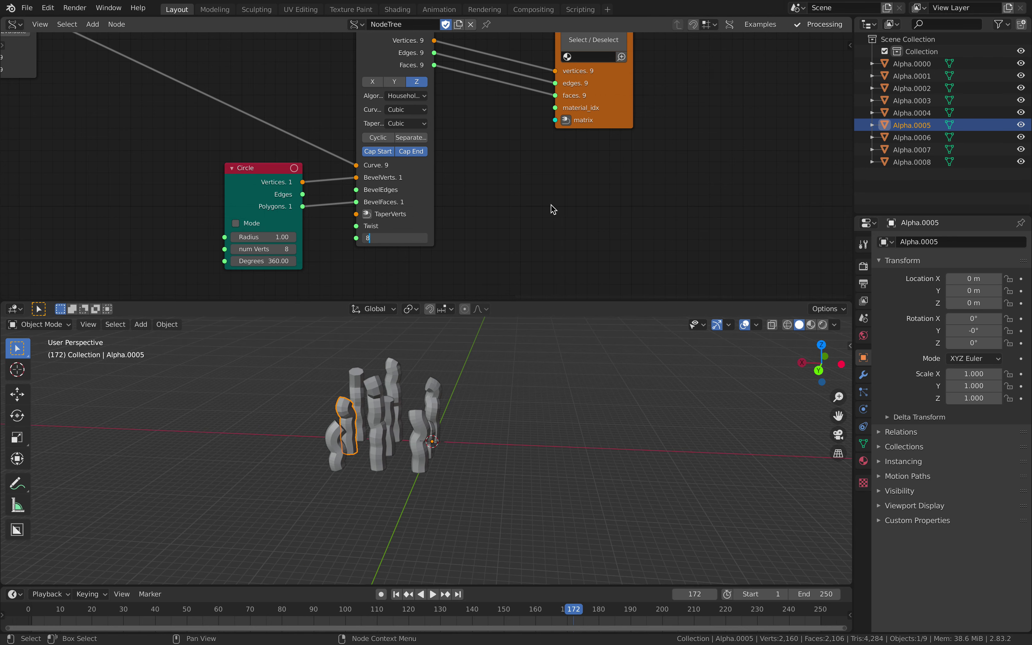
Set Bevel a Curve's steps to 8 and save the file
key("Return")
middle_click_drag(577, 208, 529, 246)
middle_click_drag(597, 187, 540, 253)
key("ctrl+s")
middle_click_drag(616, 150, 588, 183)
key("alt+space")
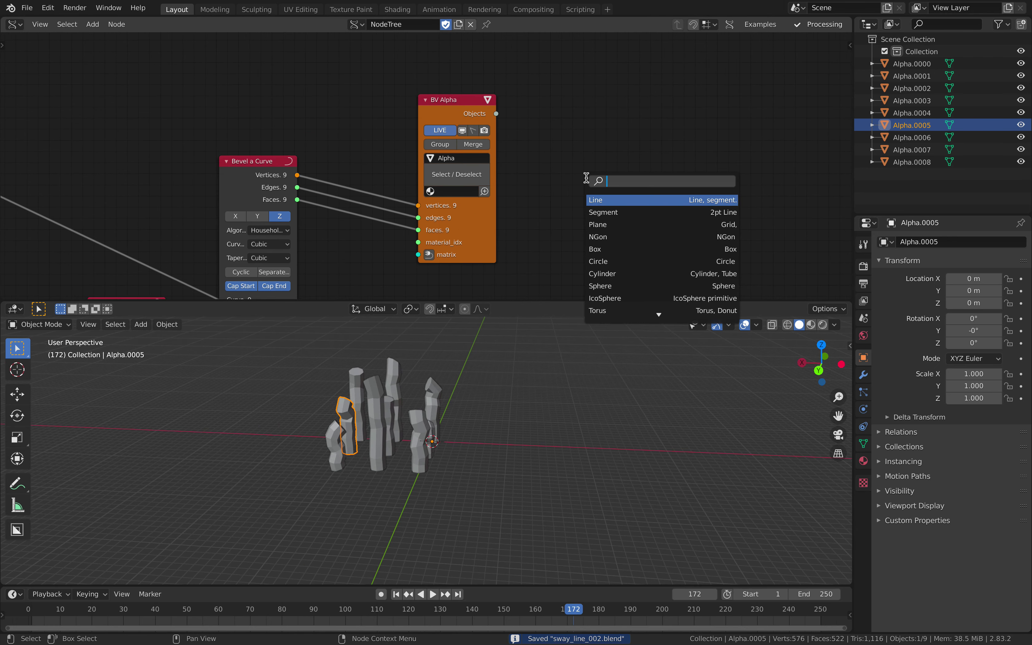
type("curve")
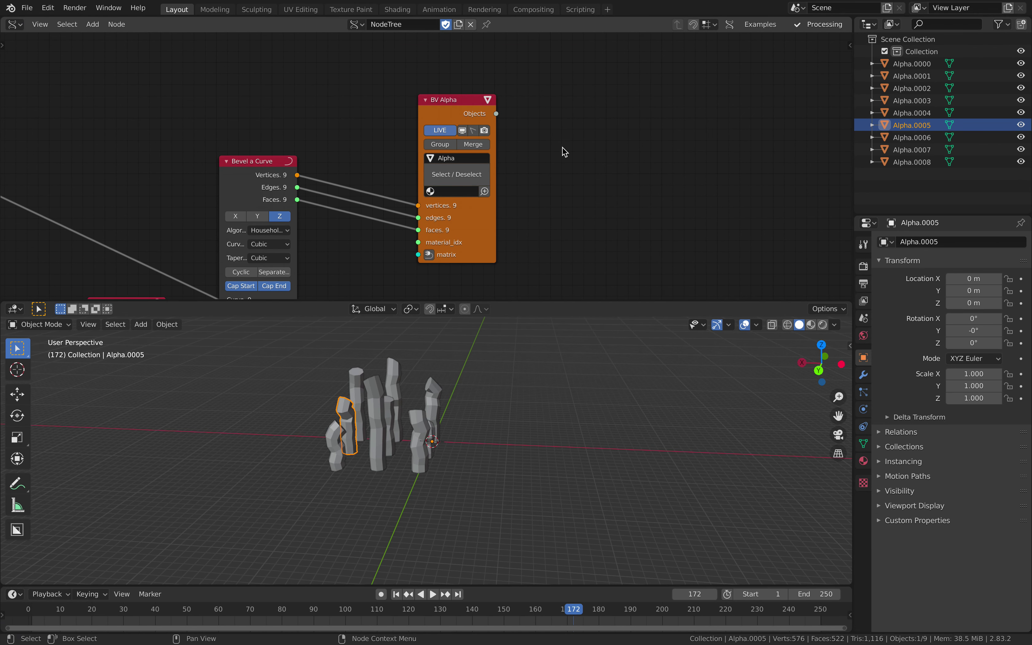
Add a Cubic Spline node beyond the BMesh viewer and feed Bevel a Curve's Vertices into it
key("alt+space")
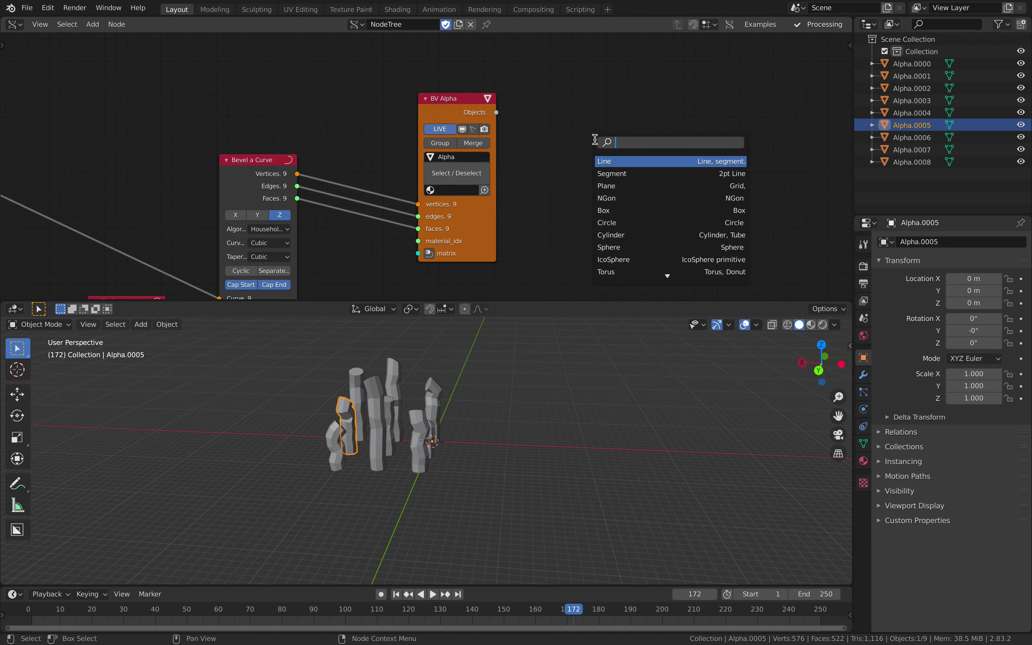
type("cubi")
key("Down")
key("Return")
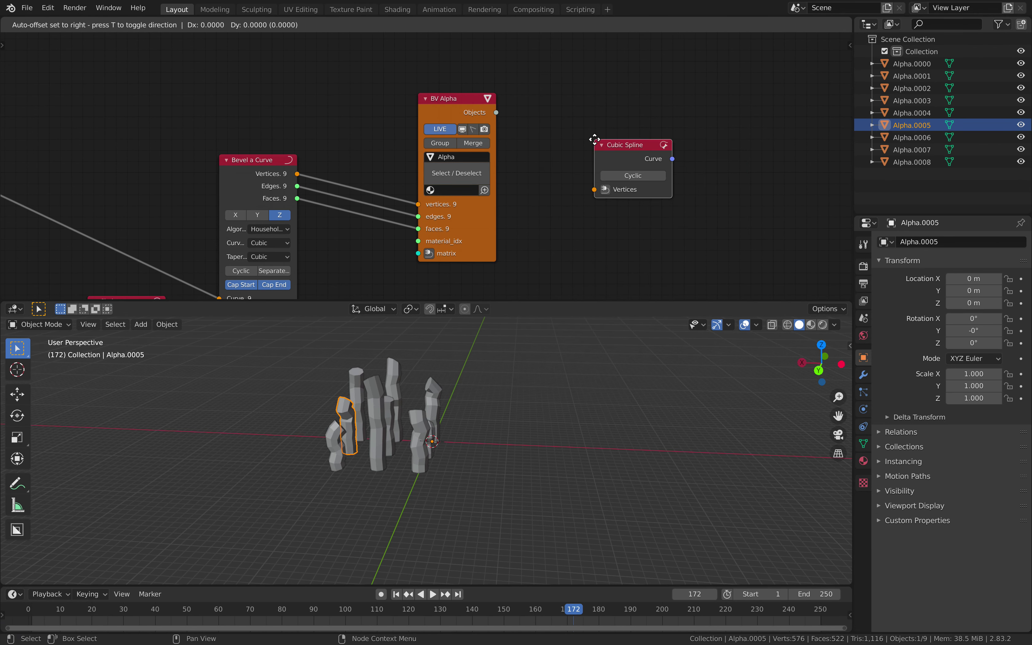
left_click_drag(298, 174, 501, 188)
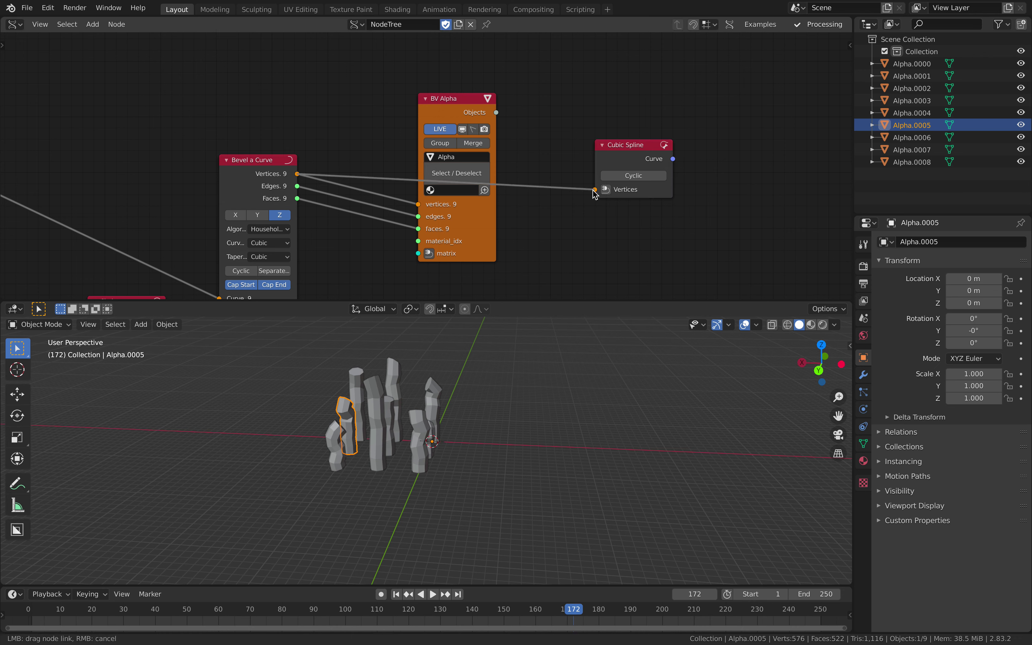
left_click_drag(593, 191, 594, 190)
left_click_drag(636, 146, 632, 118)
Add an Evaluate Curve node fed by Cubic Spline's Curve output and set its Samples to 20
key("alt+space")
type("eval")
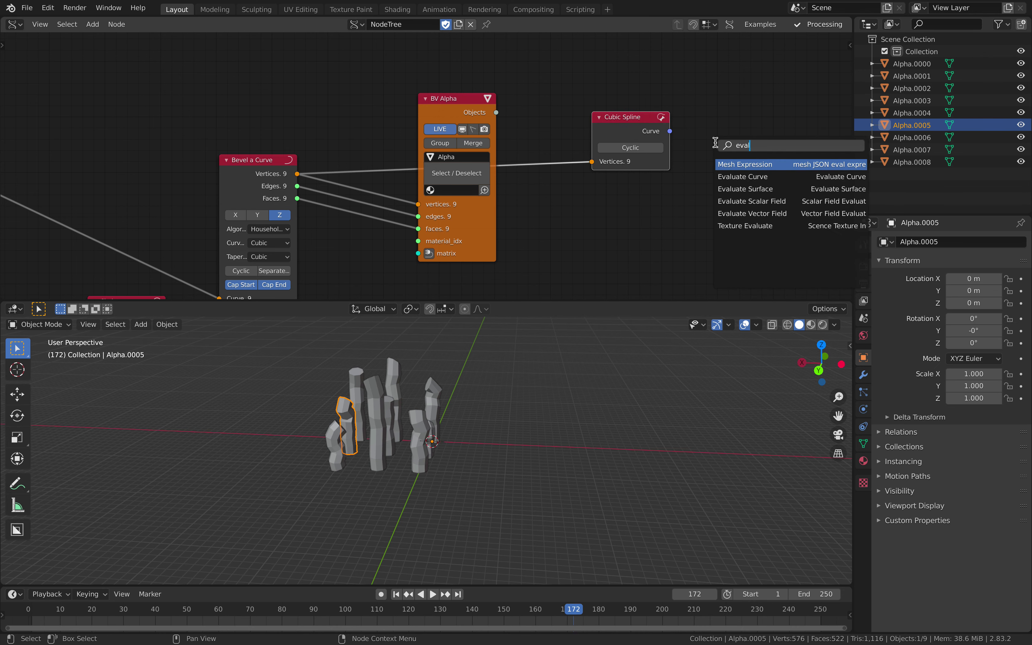
key("Down")
key("Return")
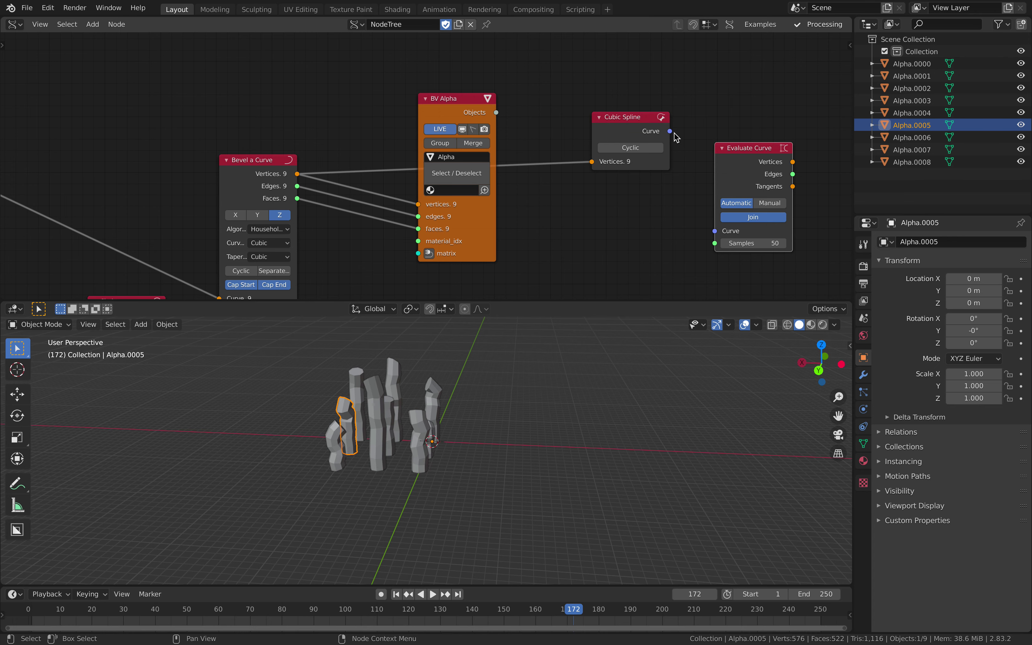
left_click_drag(671, 132, 715, 220)
middle_click_drag(798, 228, 662, 217)
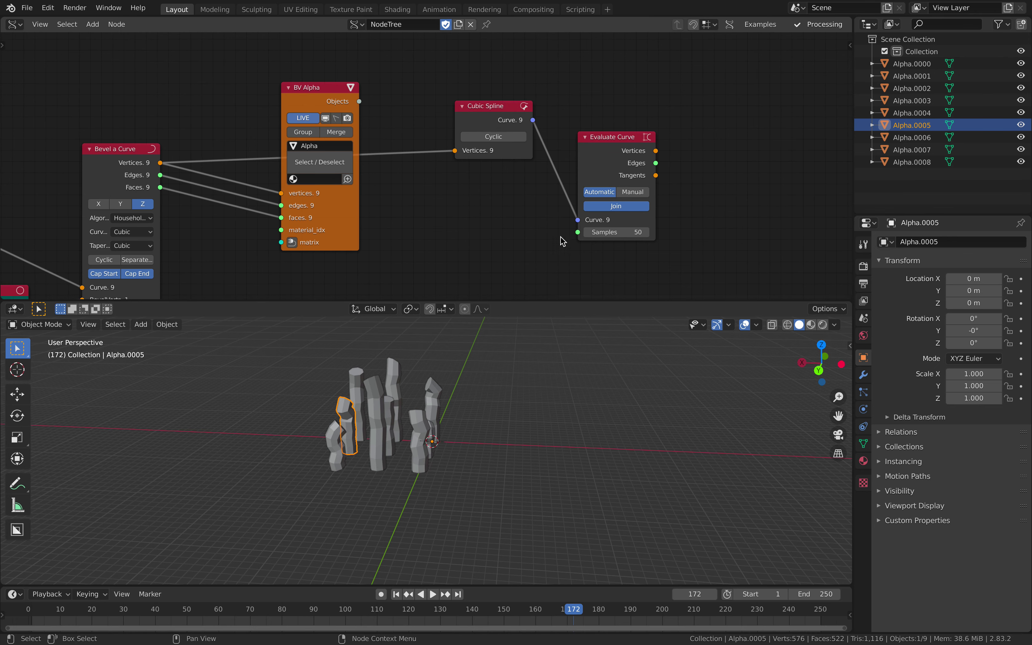
scroll(614, 210, "up", 2)
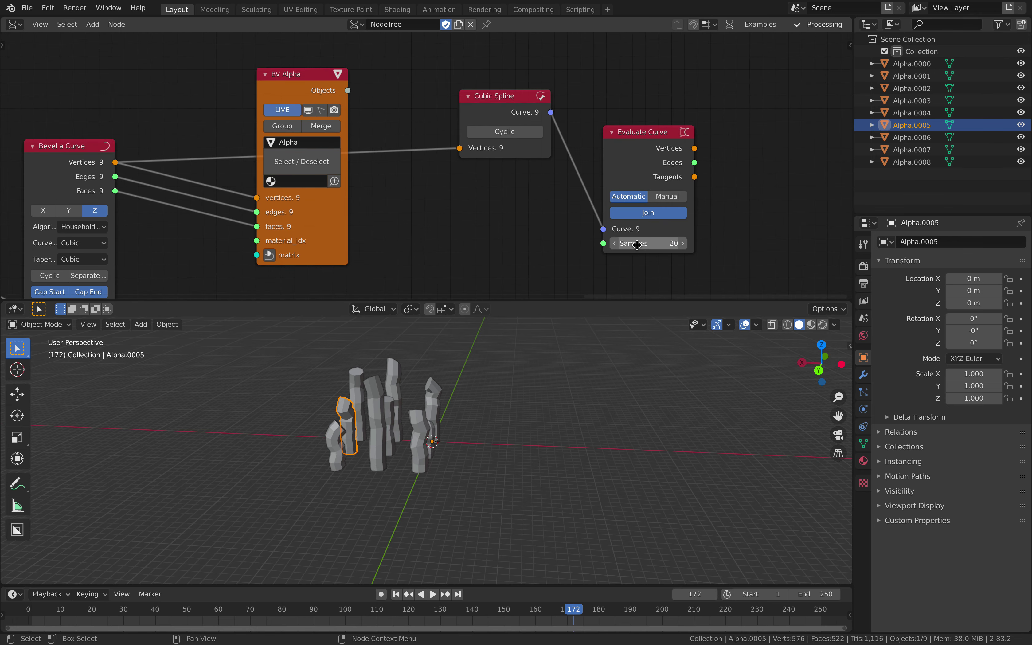
middle_click_drag(715, 184, 669, 172)
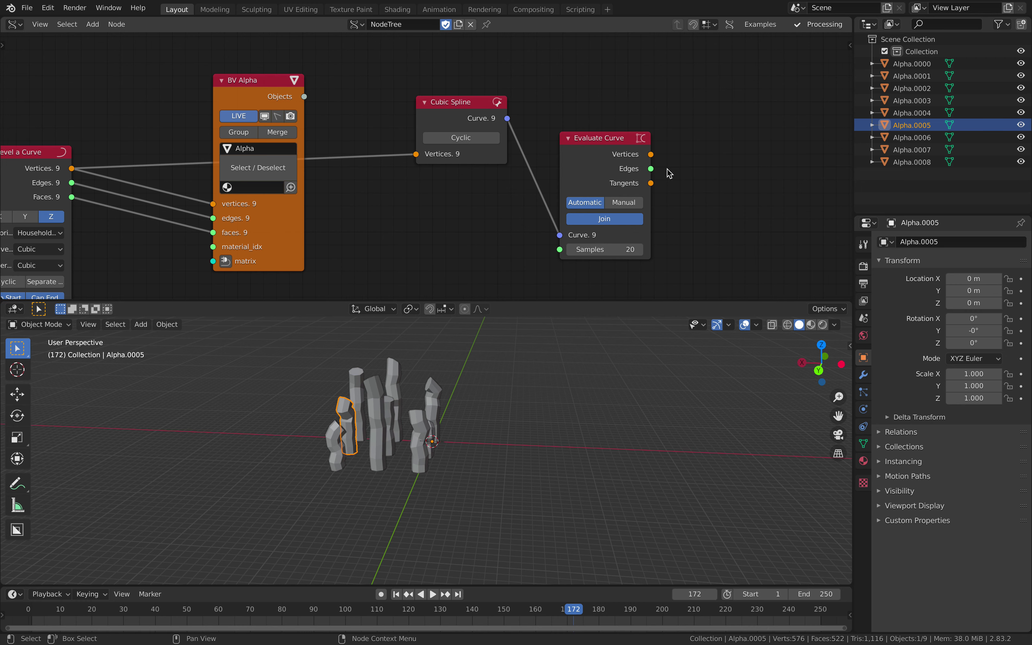
Preview Evaluate Curve in a Temporal Viewer and hide the BMesh viewer's meshes in the viewport
left_click(617, 142, "ctrl+shift")
middle_click_drag(742, 101, 725, 113)
left_click_drag(725, 113, 734, 178)
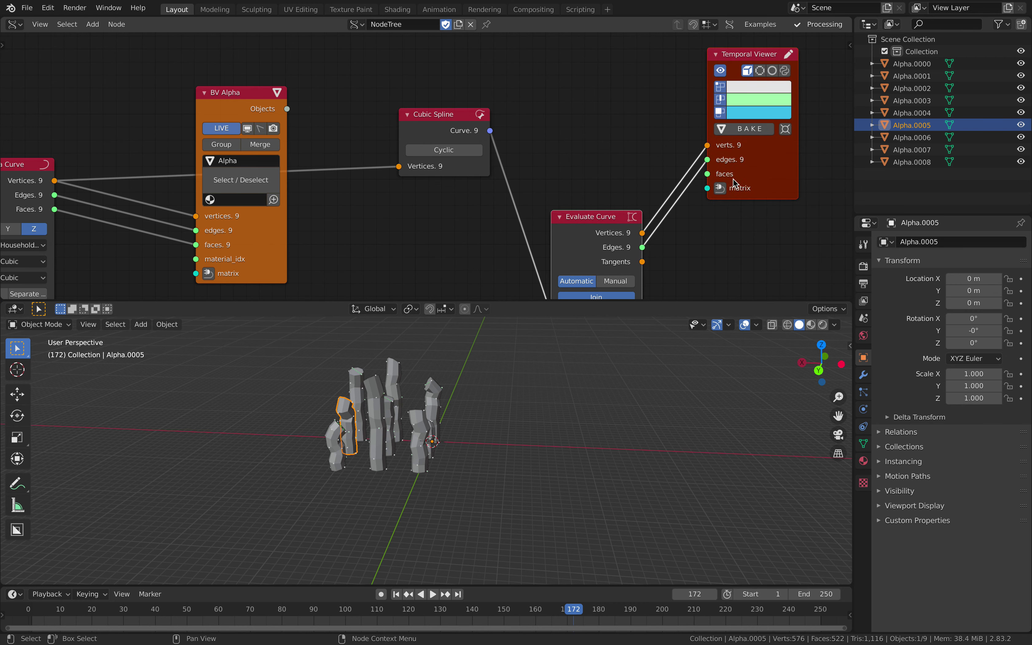
left_click(333, 95)
left_click(246, 130)
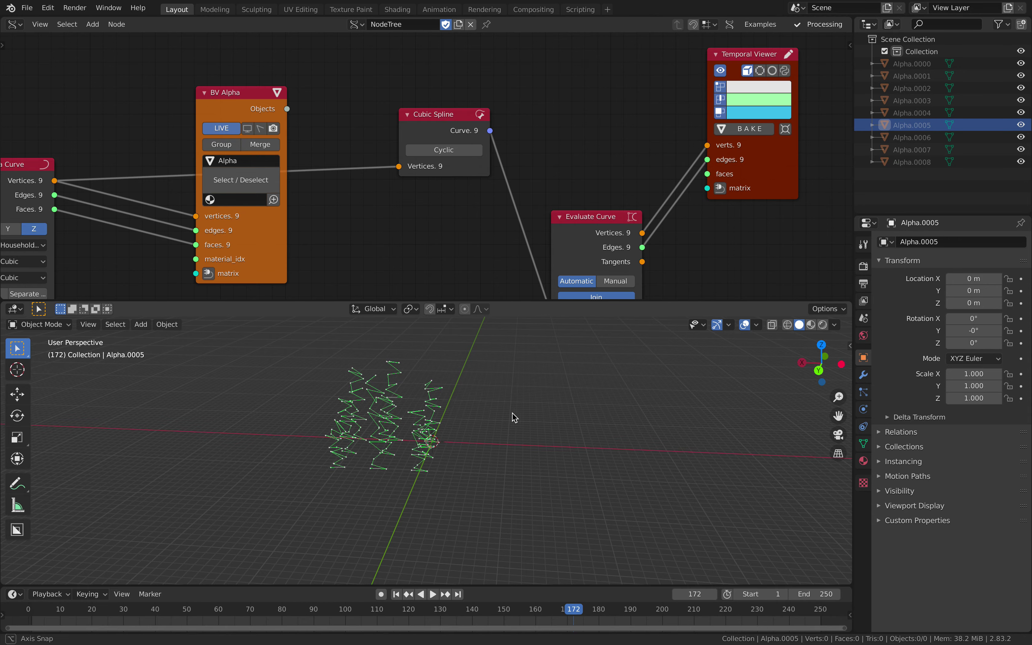
Raise Evaluate Curve's Samples to 104 and play the animation to check the spiralling splines
middle_click_drag(512, 413, 483, 413)
scroll(484, 413, "up", 3)
scroll(483, 413, "down", 1)
middle_click_drag(572, 251, 541, 161)
left_click_drag(567, 238, 627, 238)
middle_click_drag(534, 393, 570, 395)
key("space")
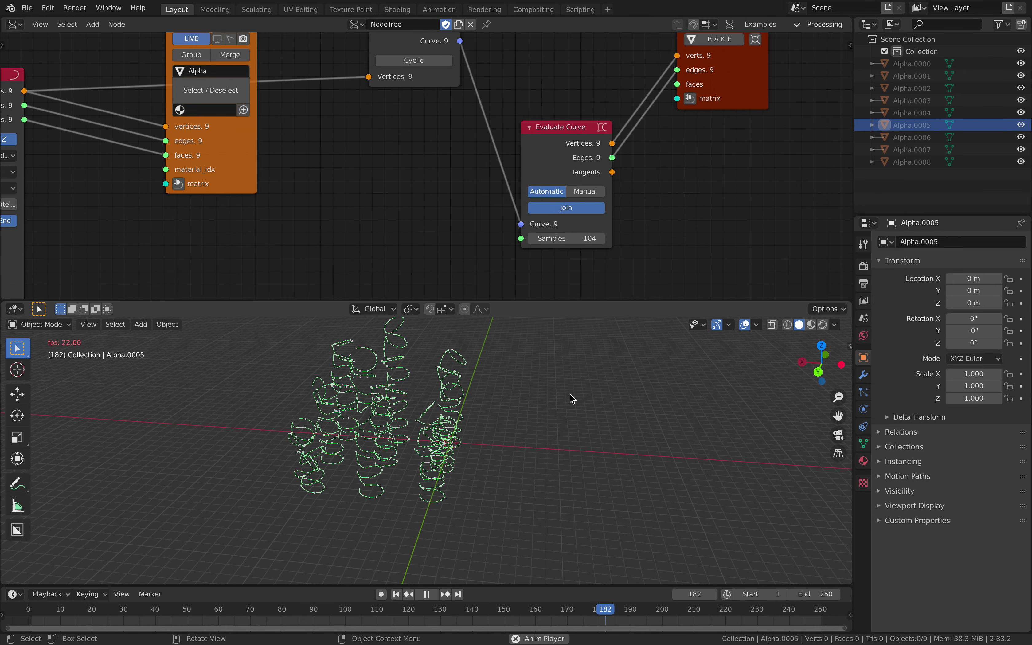
key("space")
scroll(524, 240, "down", 2)
scroll(524, 240, "up", 2)
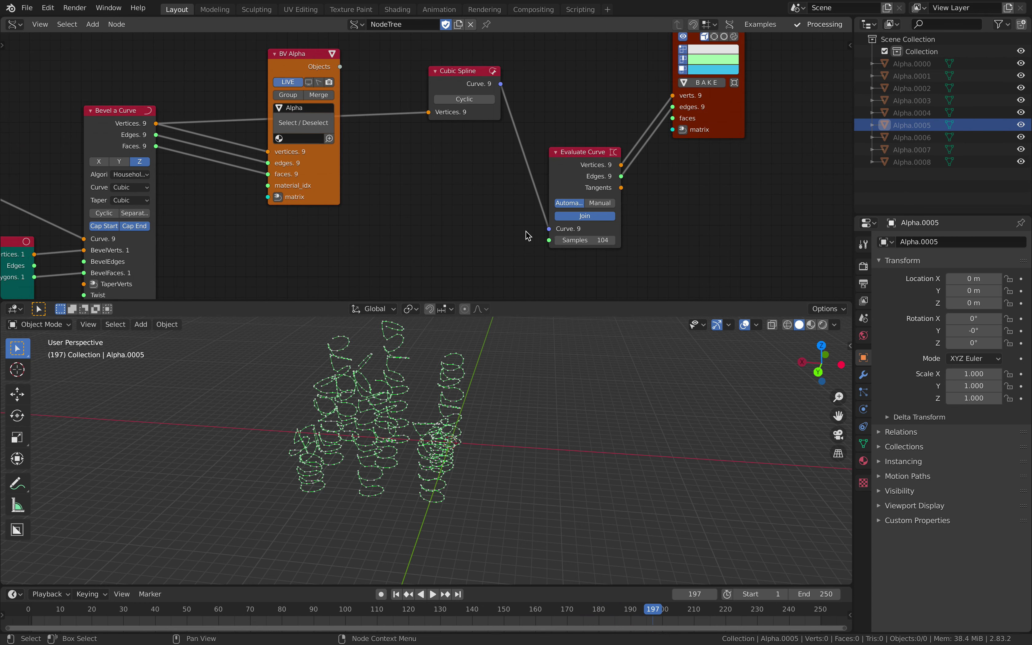
Try Evaluate Curve with Join turned off while the animation plays
left_click_drag(653, 226, 691, 227)
left_click(646, 226)
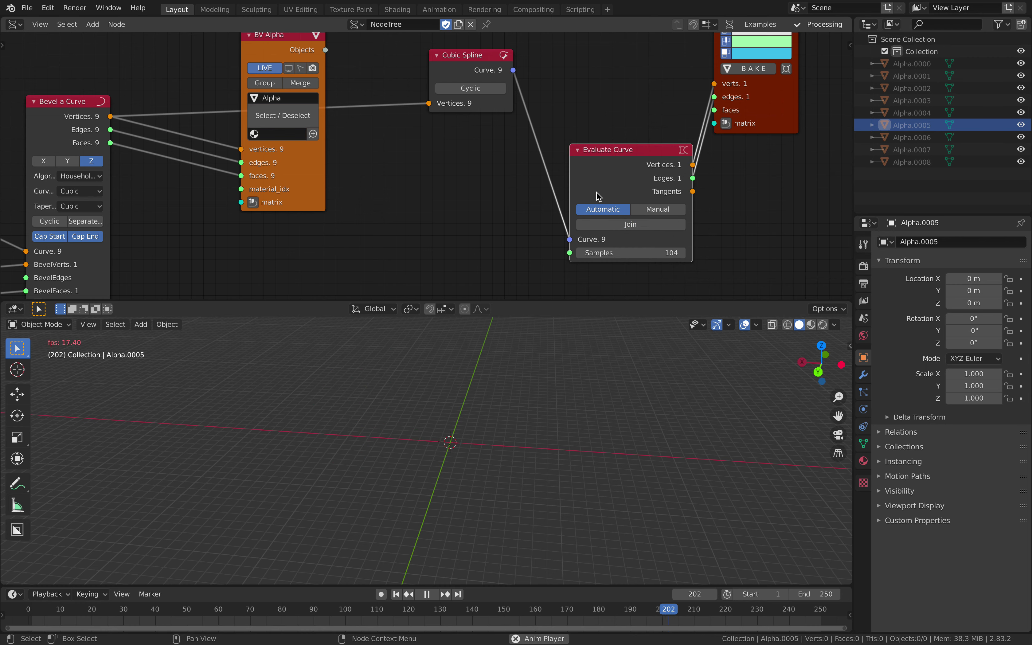
Move Cubic Spline below the BMesh viewer and bring Evaluate Curve and the Temporal Viewer closer to it
scroll(597, 192, "down", 2)
middle_click_drag(494, 166, 518, 180)
left_click_drag(151, 131, 146, 151)
left_click_drag(489, 118, 437, 268)
middle_click_drag(450, 222, 486, 156)
left_click_drag(476, 175, 364, 191)
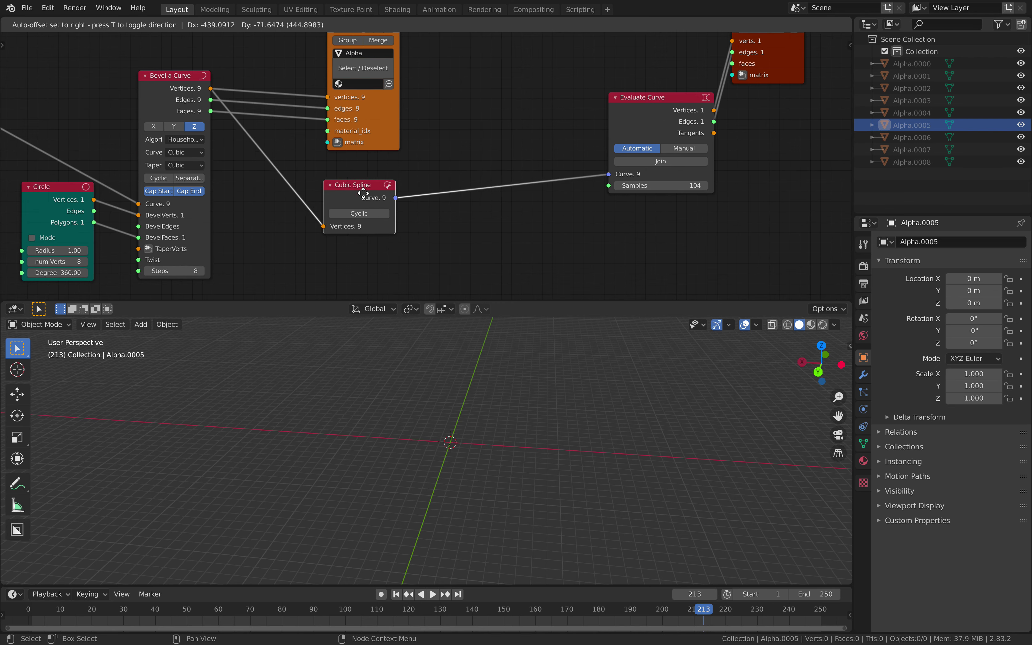
left_click_drag(636, 112, 524, 130)
scroll(536, 105, "down", 3)
middle_click_drag(536, 106, 497, 152)
left_click_drag(668, 123, 632, 146)
left_click_drag(499, 159, 482, 136)
scroll(489, 147, "up", 2)
left_click(501, 180)
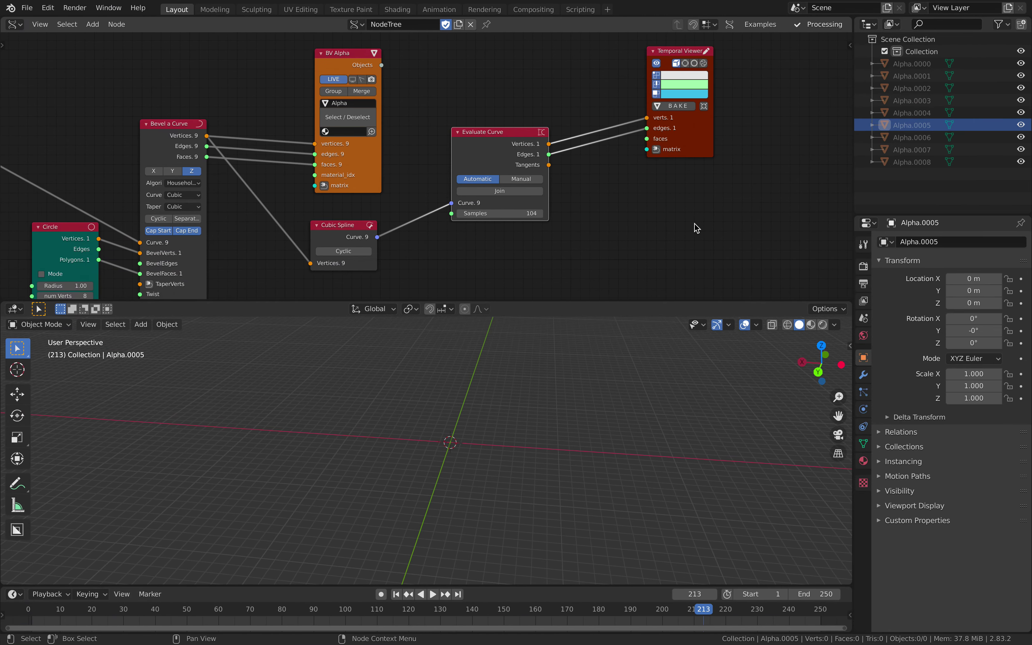
Move Bevel a Curve up slightly and feed Cubic Spline's Vertices from Vector Lerp's EvPoint output instead
scroll(694, 224, "left", 5)
scroll(694, 223, "down", 4, "ctrl")
scroll(569, 138, "left", 3)
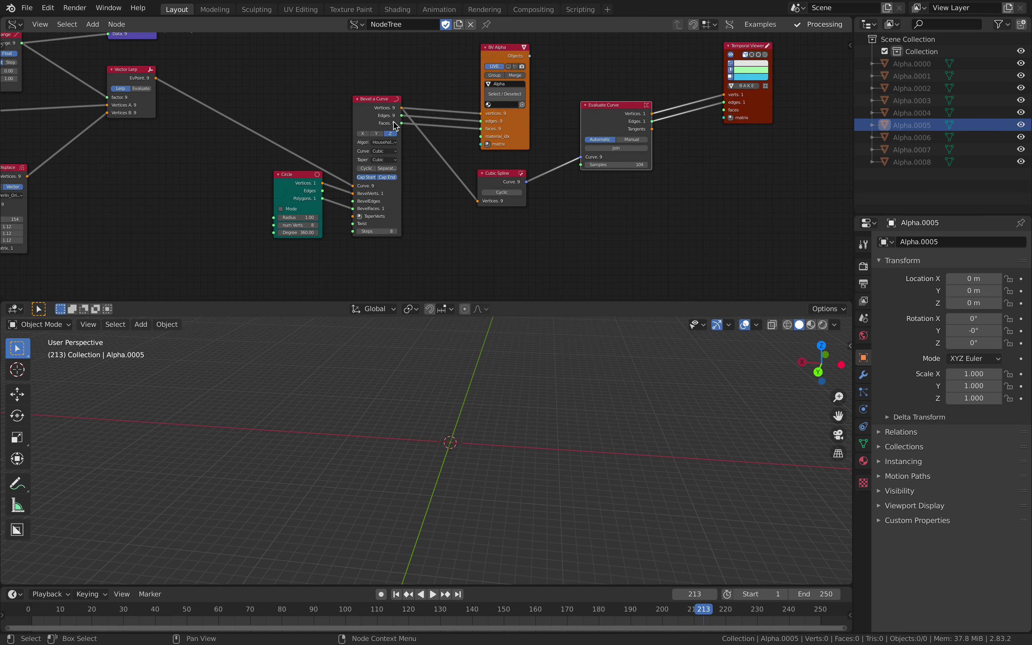
left_click_drag(372, 116, 375, 92)
scroll(495, 153, "left", 3)
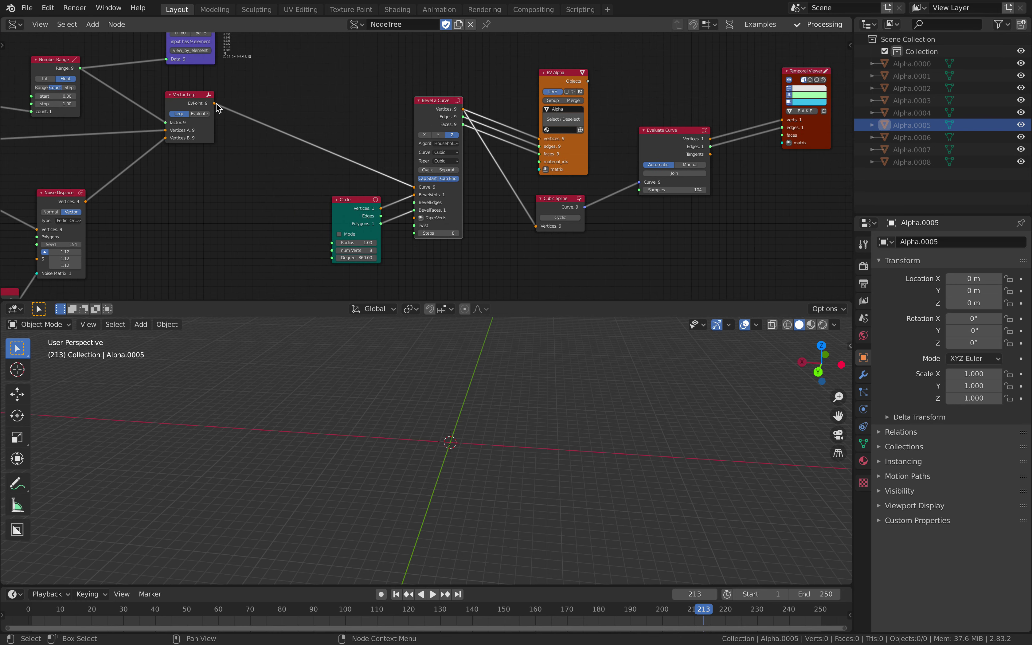
left_click_drag(215, 103, 235, 112)
left_click_drag(386, 169, 534, 226)
Enable Join on Evaluate Curve, set its Samples to 26, and play the animation to check the splines
middle_click_drag(530, 212, 404, 194)
scroll(482, 176, "up", 2)
middle_click_drag(482, 176, 408, 205)
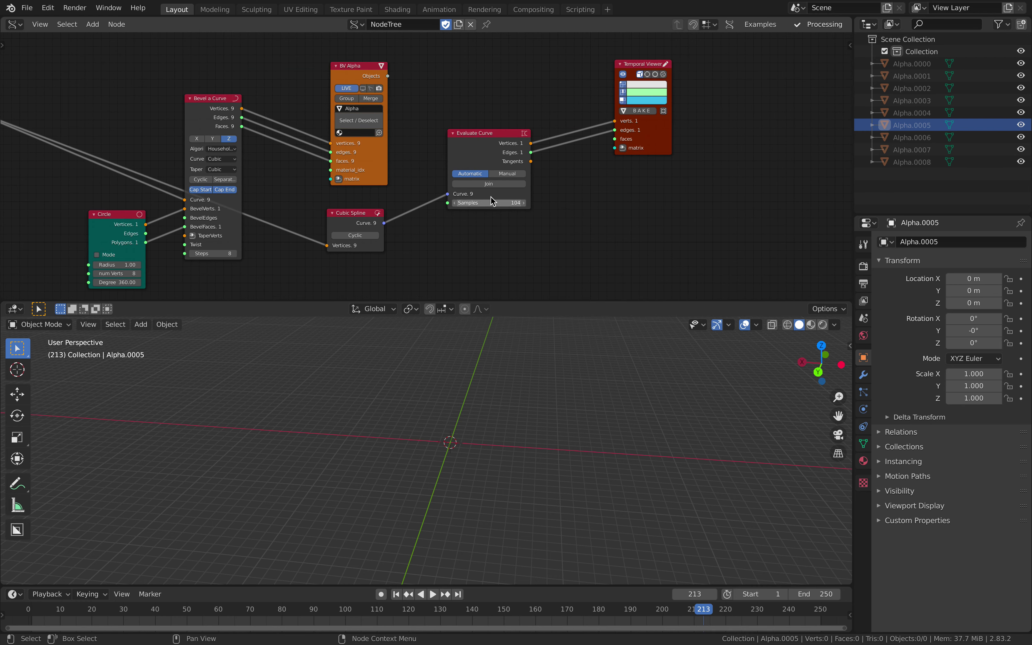
left_click(489, 184)
middle_click_drag(495, 397, 497, 429)
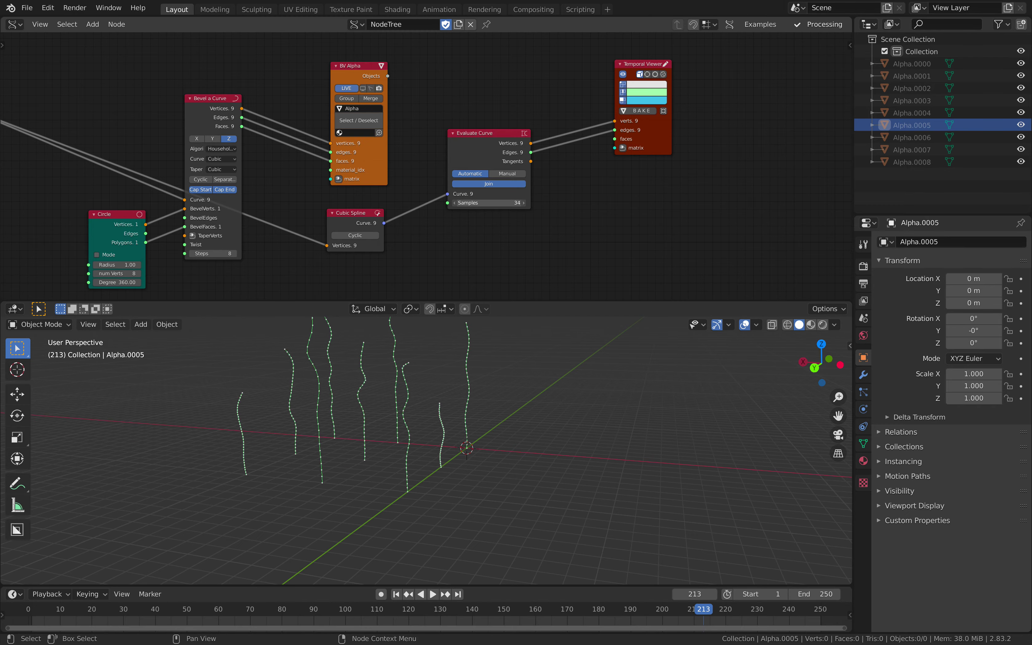
mouse_move(486, 379)
middle_mouse_down()
mouse_move(523, 403)
mouse_move(548, 368)
mouse_move(589, 385)
mouse_move(483, 384)
mouse_move(495, 384)
middle_mouse_up()
key("space")
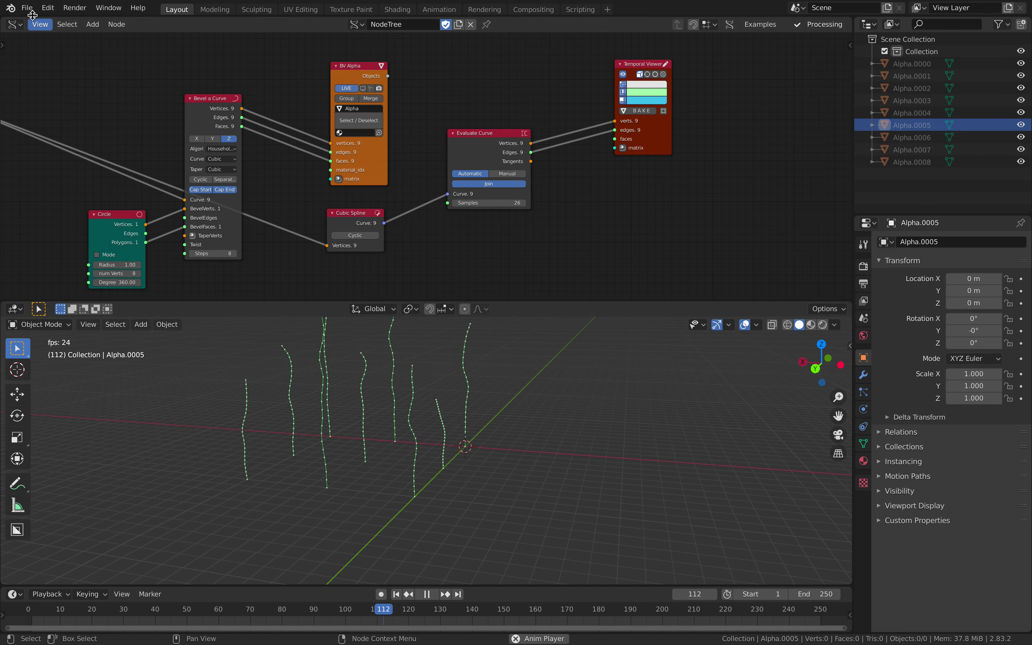
Save the file and stop the animation
left_click(27, 8)
left_click(44, 88)
middle_click_drag(593, 171, 480, 189)
key("space")
left_click_drag(539, 161, 518, 151)
middle_click_drag(569, 163, 541, 152)
key("alt+space")
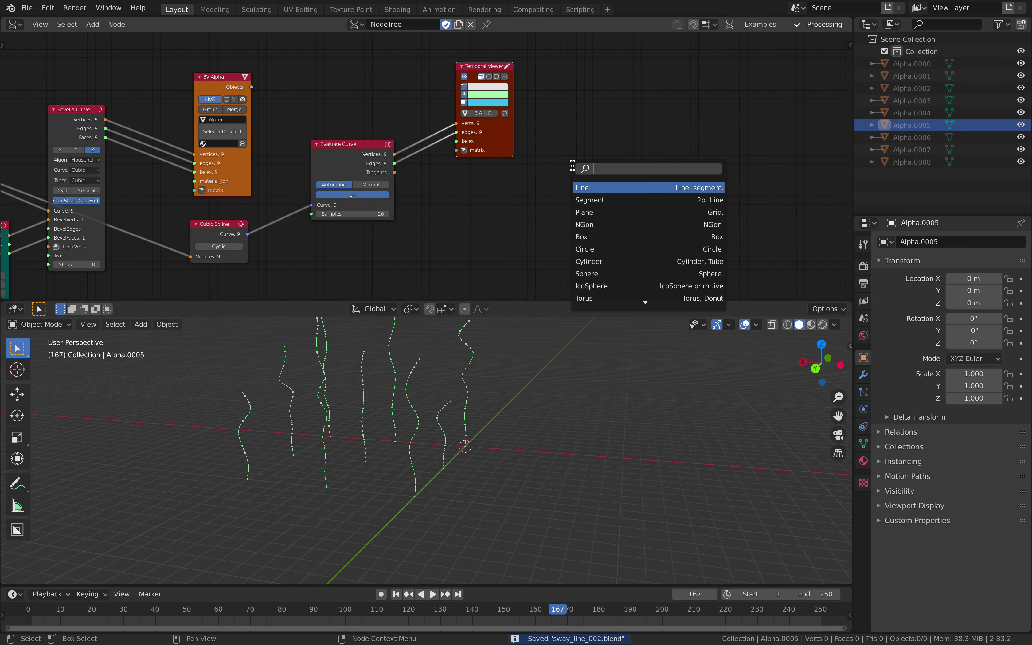
type("polyli")
key("Return")
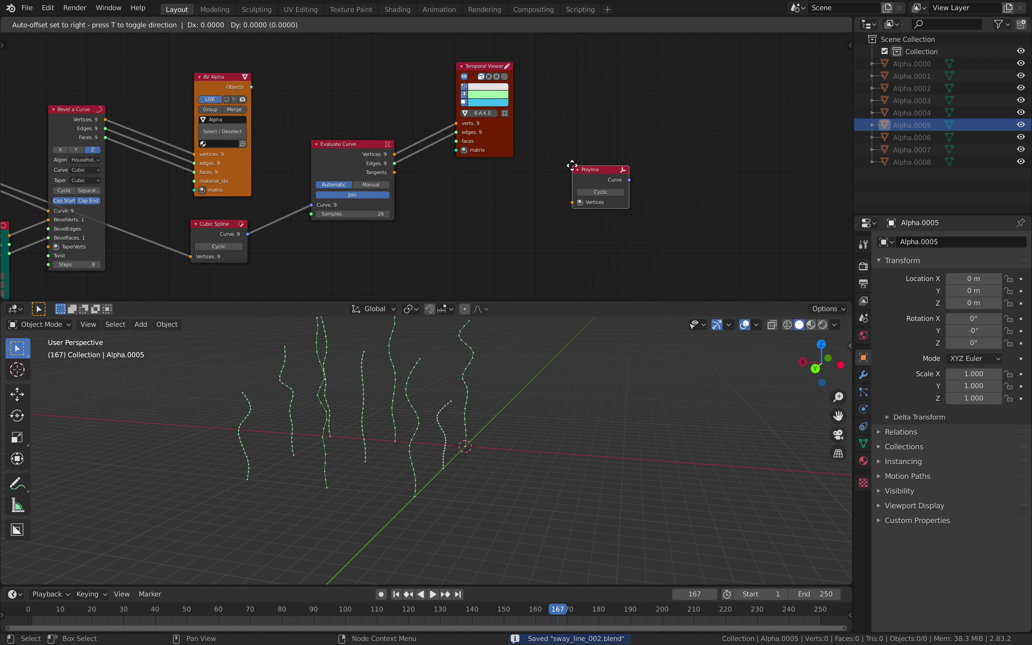
right_click(536, 190)
Add a Polyline Viewer node beyond the Temporal Viewer
key("shift+a")
left_click(545, 189)
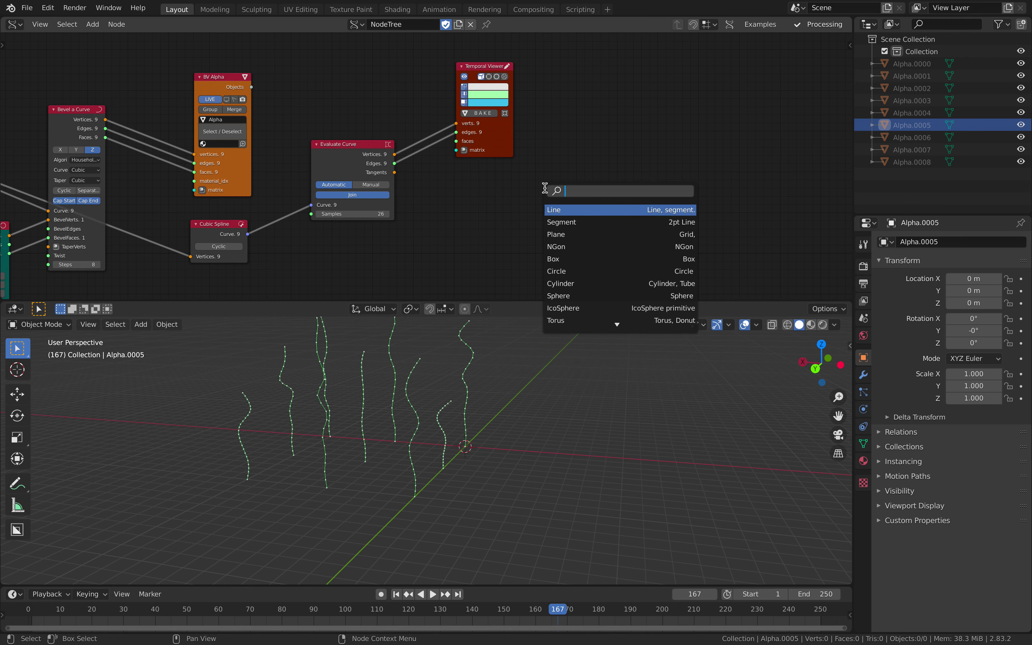
type("polylin")
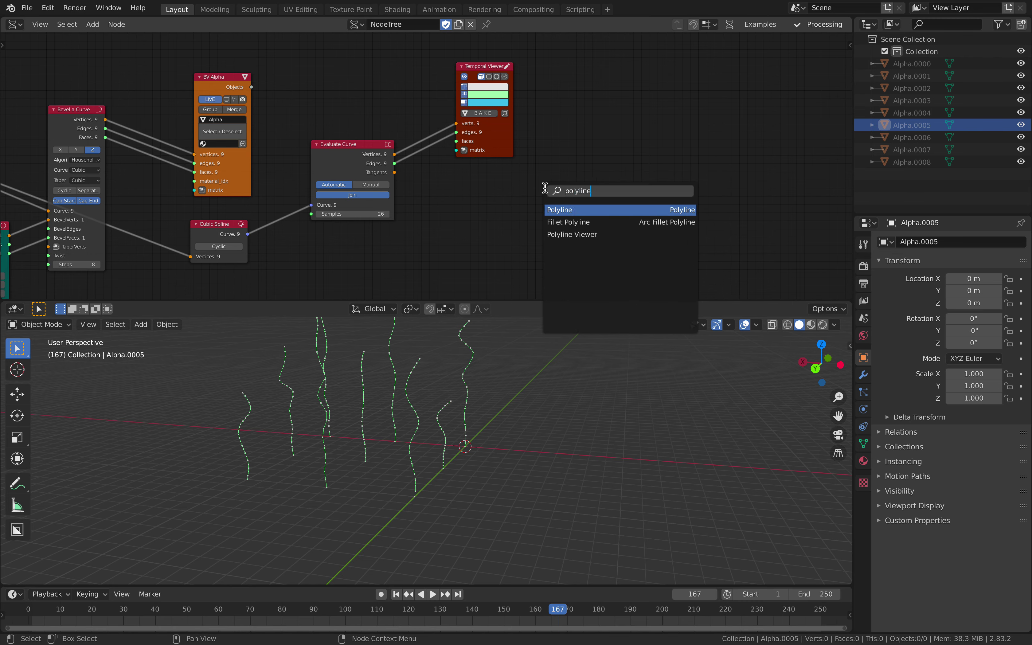
type("e")
key("Down")
key("Down")
key("Return")
left_click(583, 85)
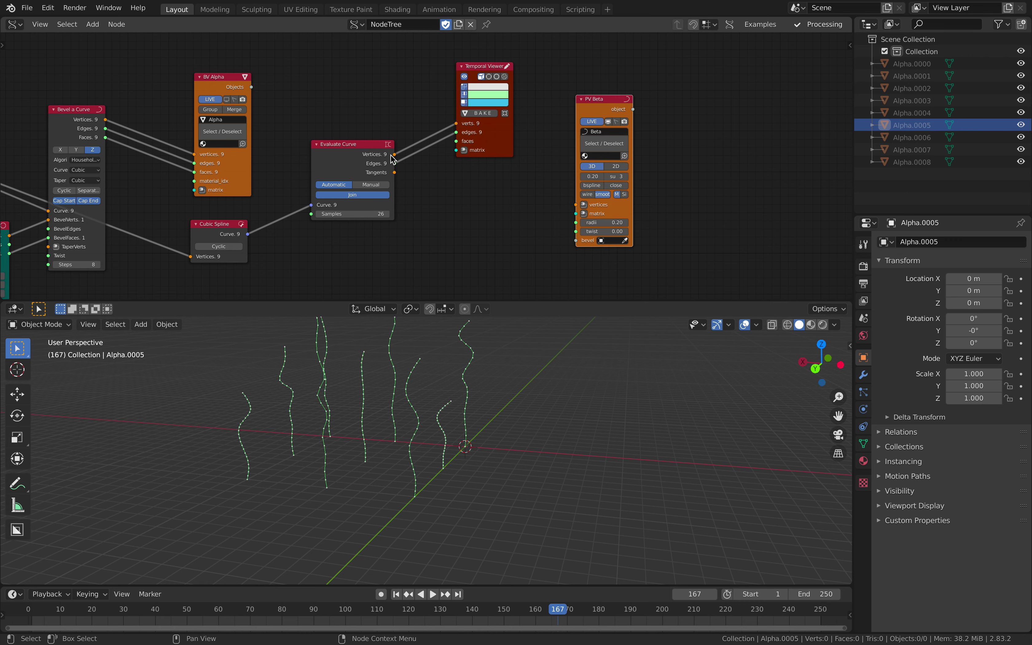
Feed Evaluate Curve's Vertices into the Polyline Viewer and play the animation briefly
left_click_drag(391, 154, 477, 189)
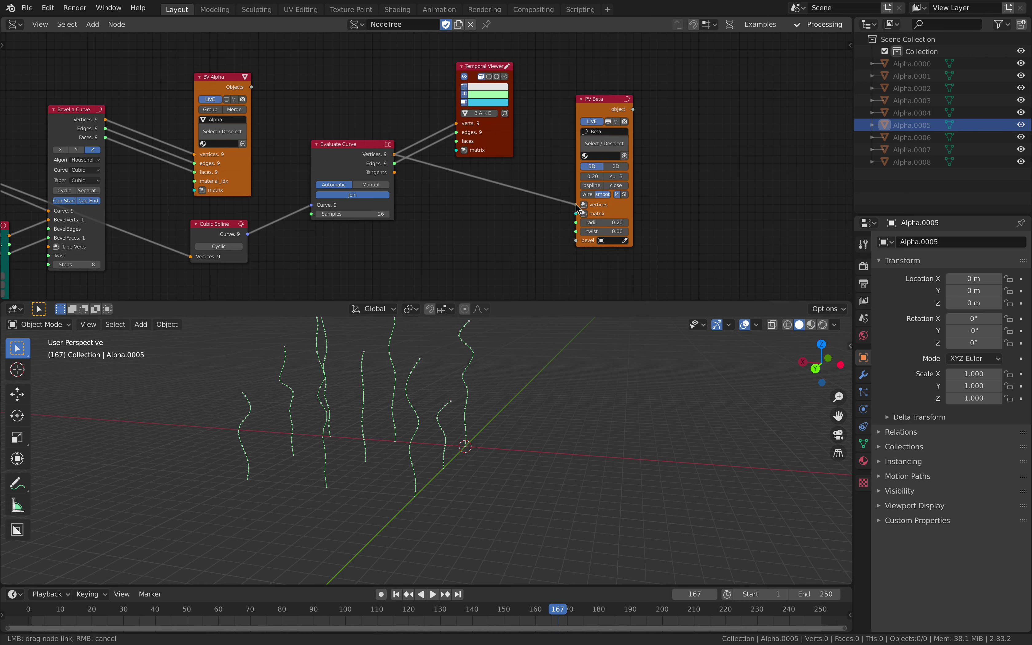
left_click_drag(577, 208, 576, 208)
key("space")
key("space")
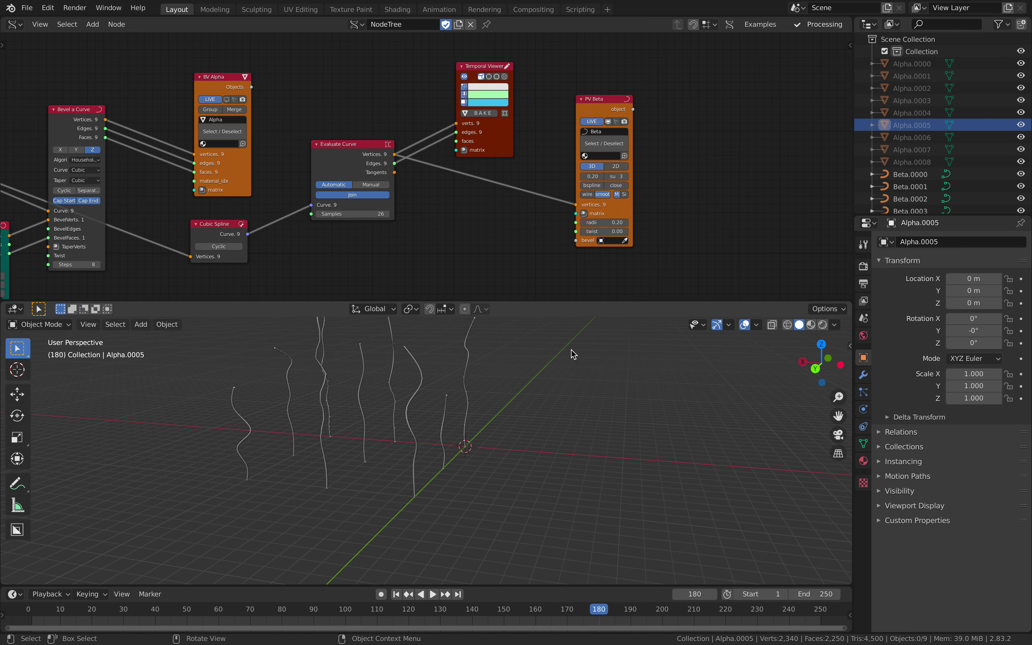
Set the Polyline Viewer's radii to 1.40, check the thick curves in playback, and save the file
left_click_drag(604, 222, 631, 222)
middle_click_drag(461, 357, 529, 396)
key("space")
key("space")
key("ctrl+s")
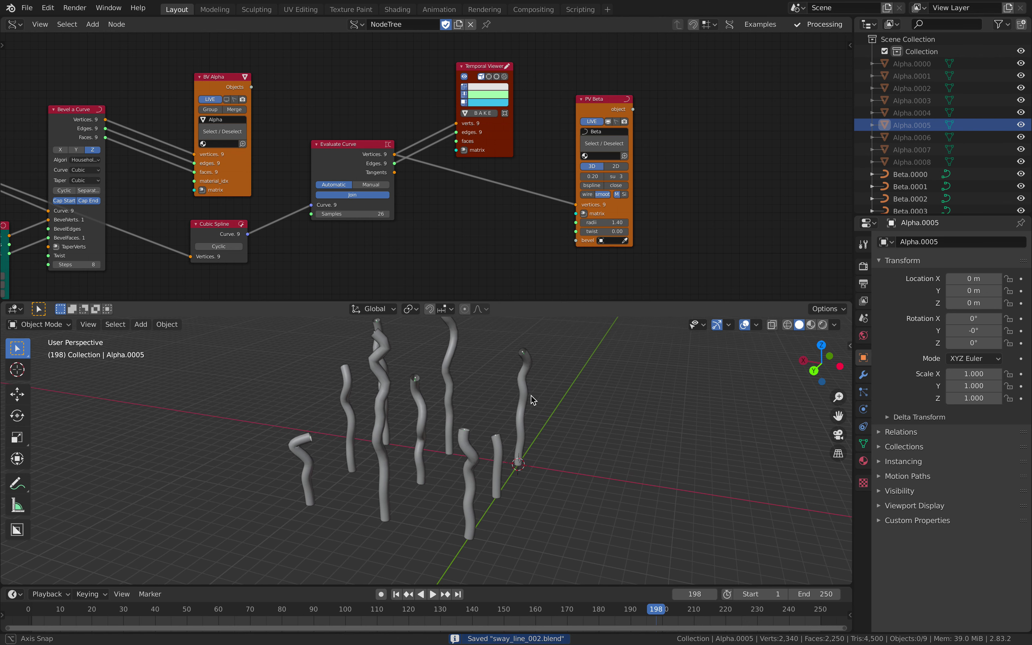
Inspect the generated Alpha meshes and Beta curves by selecting Alpha.0000 and Beta.0001 in the outliner
scroll(510, 239, "down", 2)
middle_click_drag(504, 215, 466, 227)
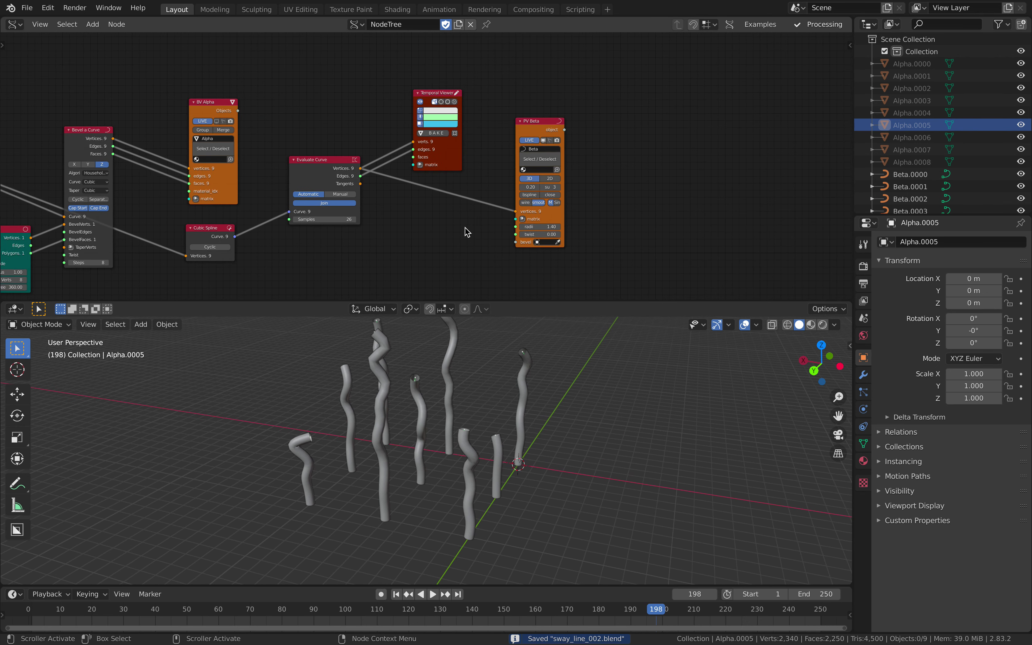
scroll(768, 166, "up", 1)
left_click(910, 64)
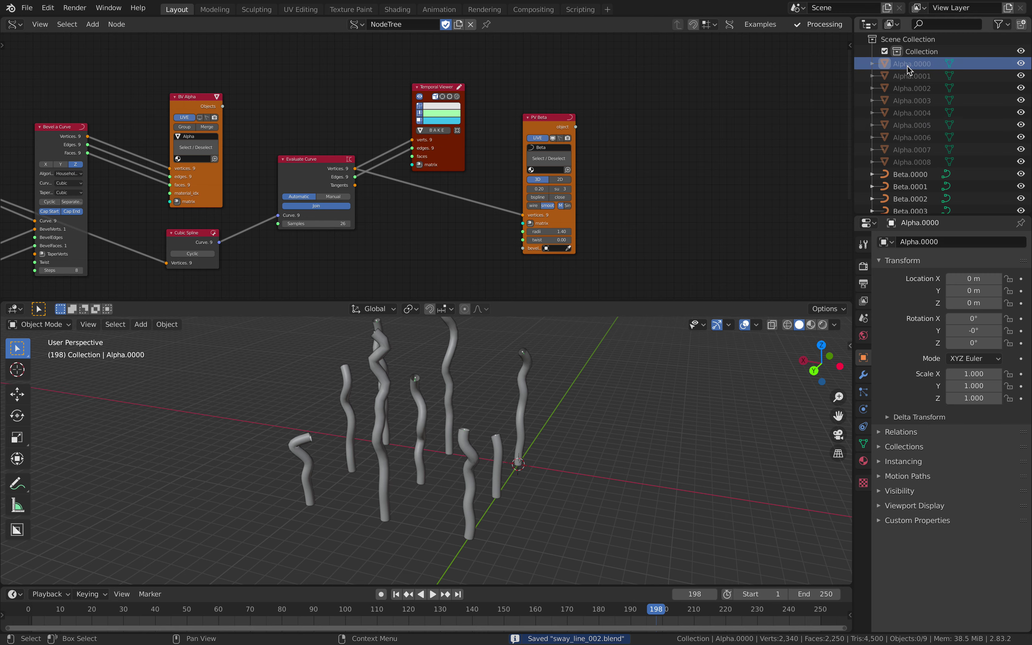
scroll(914, 160, "down", 3)
left_click(913, 153)
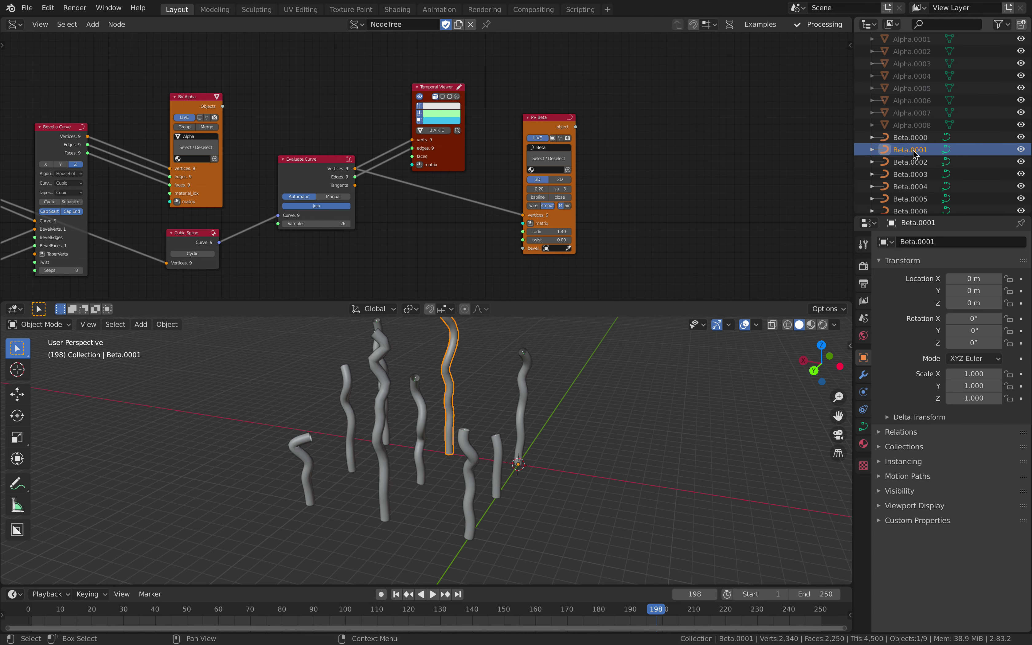
middle_click_drag(627, 396, 627, 398)
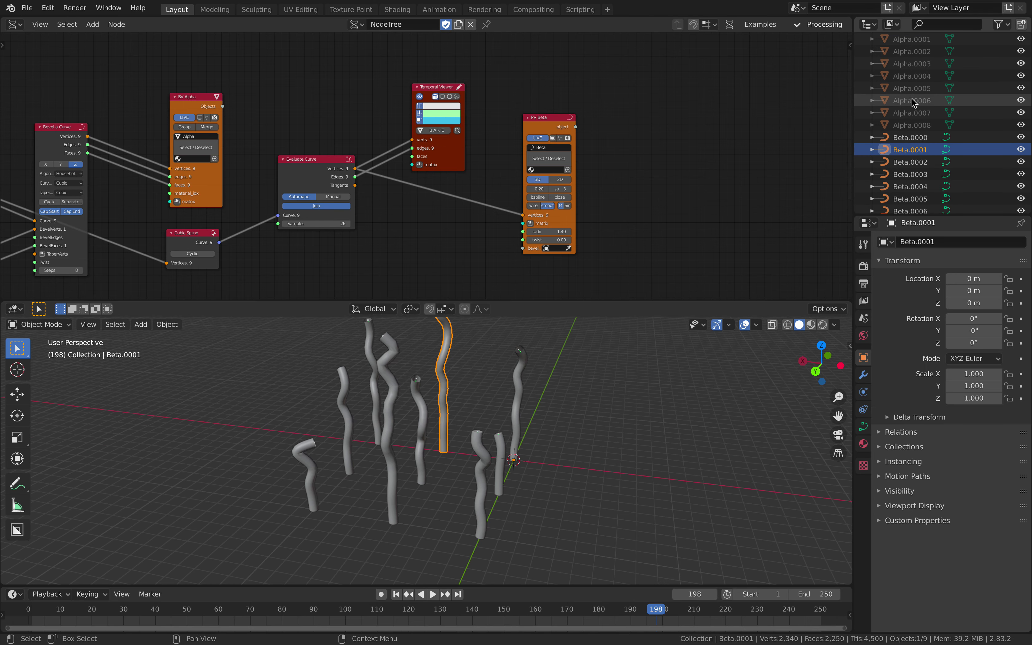
Turn off the Polyline Viewer's live update and viewport display, and save the file
scroll(912, 98, "up", 2)
middle_click_drag(535, 136, 569, 140)
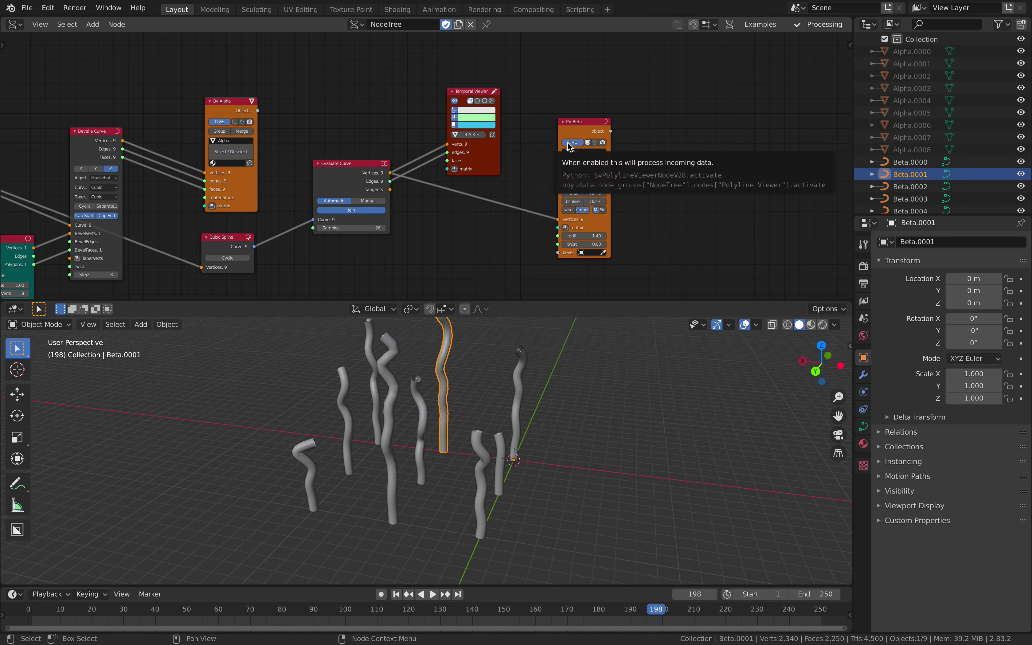
left_click(569, 144)
left_click(589, 143)
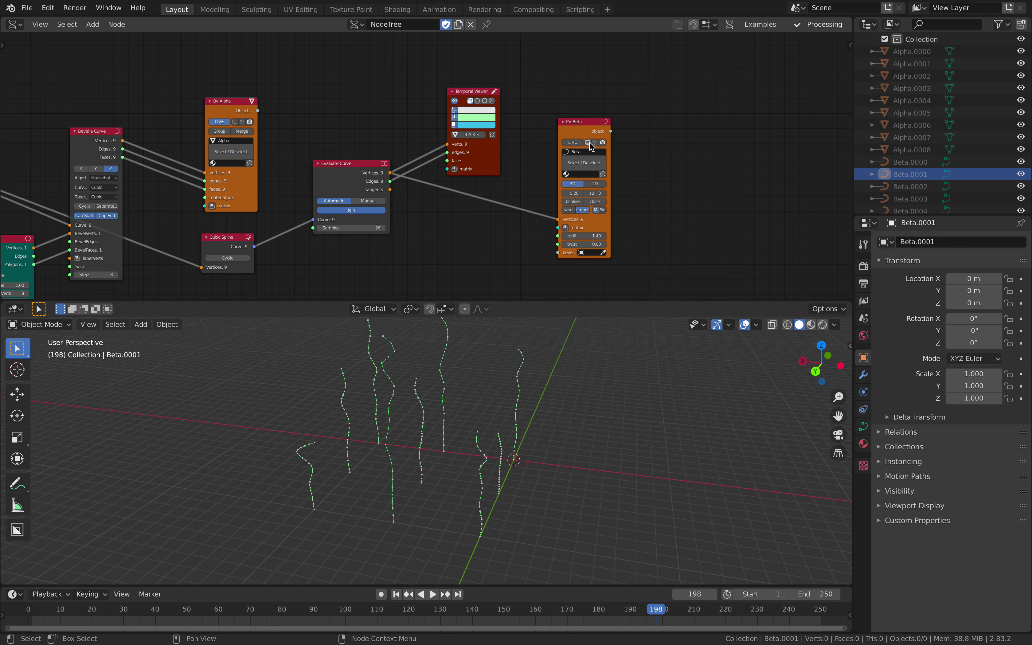
key("ctrl+s")
Set Bevel a Curve's Steps to 5 and show the BMesh viewer's meshes in the viewport again
middle_click_drag(354, 221, 507, 180)
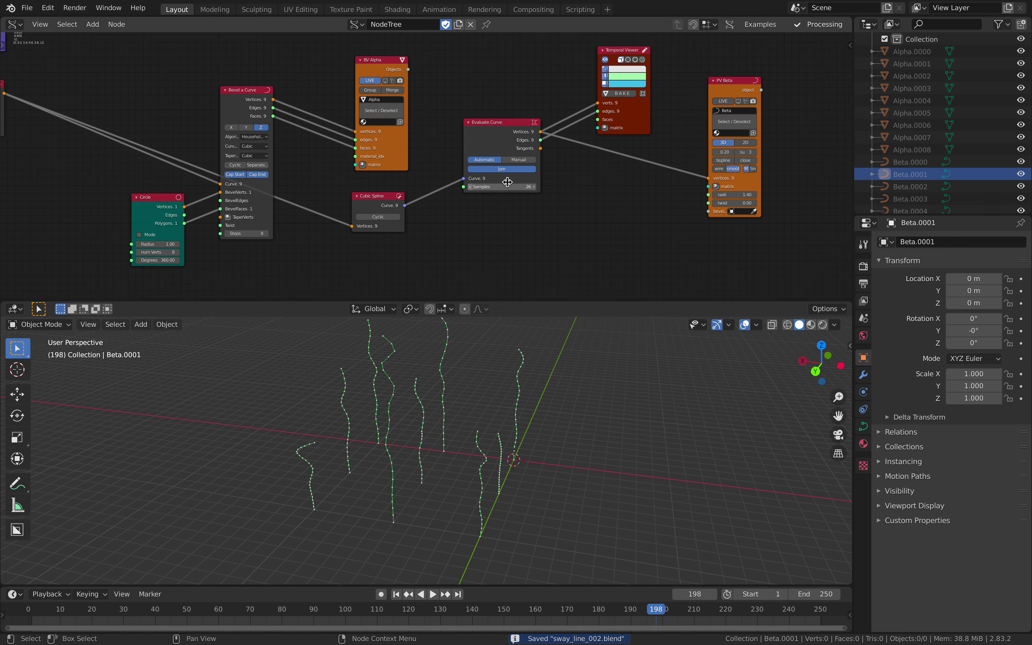
scroll(507, 179, "up", 3)
middle_click_drag(308, 188, 418, 188)
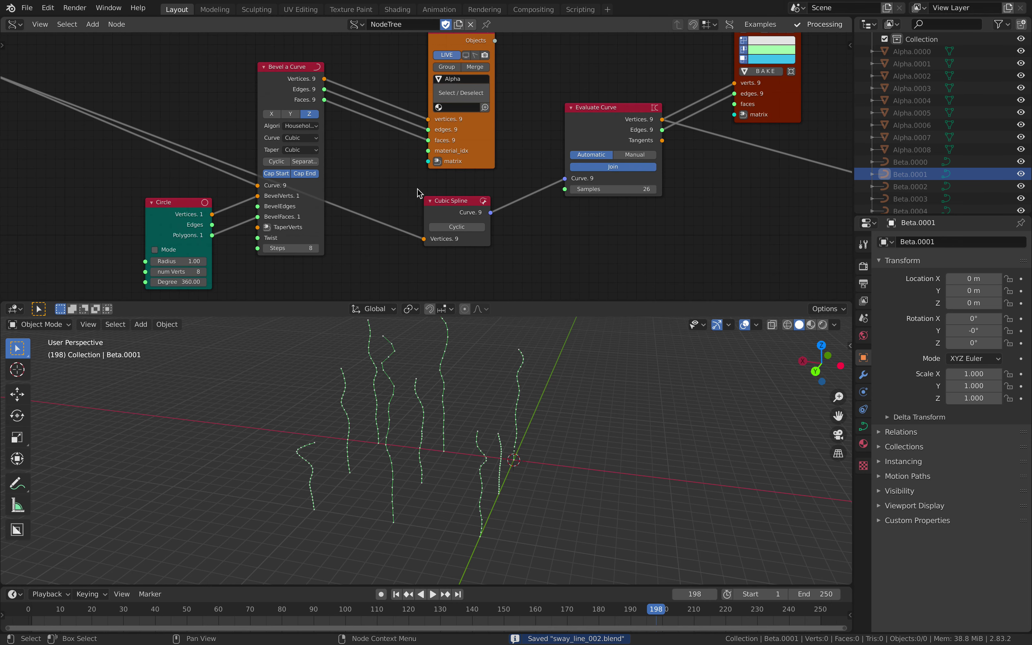
left_click(267, 248)
middle_click_drag(415, 136, 407, 167)
left_click(459, 86)
Delete the Temporal Viewer, and move Evaluate Curve lower and the Polyline Viewer closer to it
middle_click_drag(568, 118, 463, 152)
left_click(643, 89)
key("x")
left_click_drag(525, 172, 516, 217)
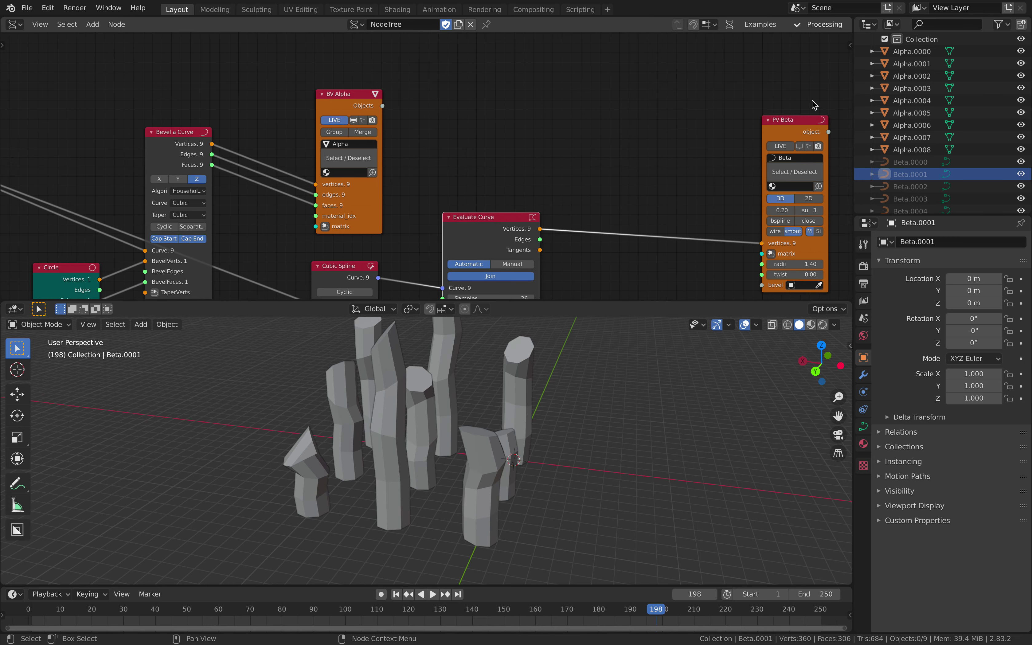
left_click_drag(771, 120, 623, 90)
middle_click_drag(508, 112, 597, 83)
Select the Alpha.0006 tube in the viewport, and move Bevel a Curve and the BMesh viewer above the spline nodes
middle_click_drag(476, 420, 482, 448)
left_click(474, 438)
middle_click_drag(424, 223, 454, 227)
left_click_drag(478, 193, 448, 178)
scroll(311, 120, "down", 2)
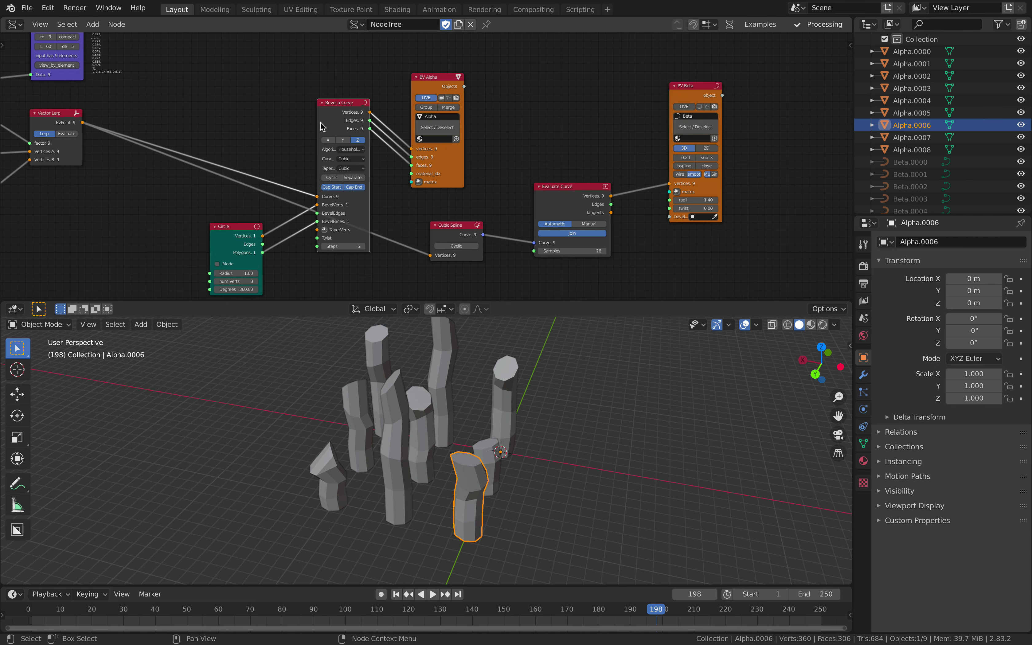
left_click_drag(330, 128, 314, 75)
left_click_drag(458, 148, 427, 133)
middle_click_drag(427, 132, 416, 133)
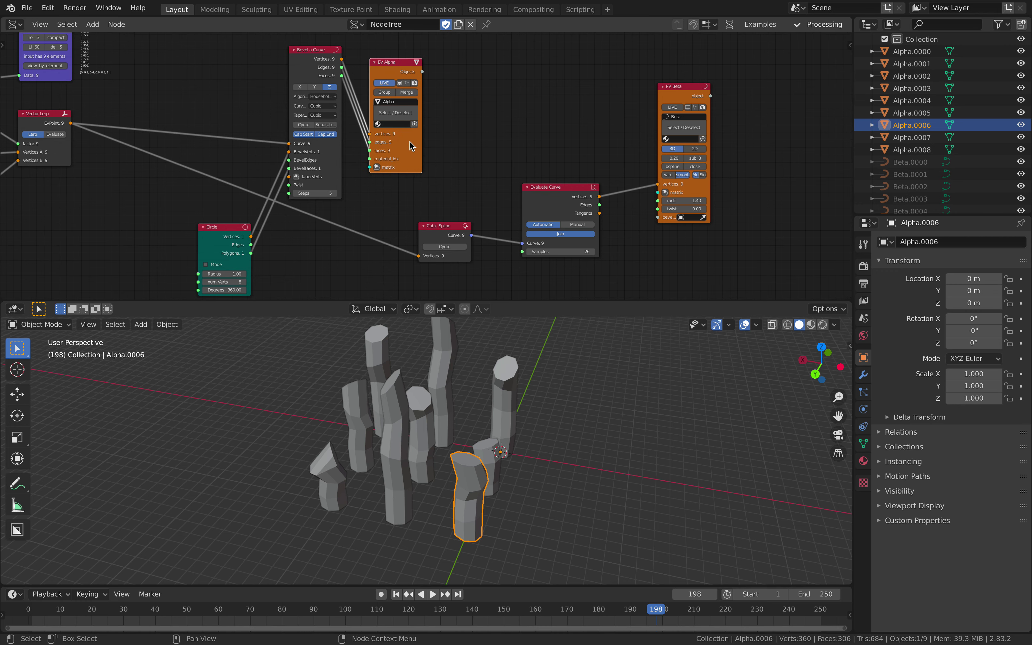
Bring Bevel a Curve and Vector Lerp closer together and move the BMesh viewer farther away
middle_click_drag(222, 137, 322, 141)
left_click_drag(401, 69, 359, 57)
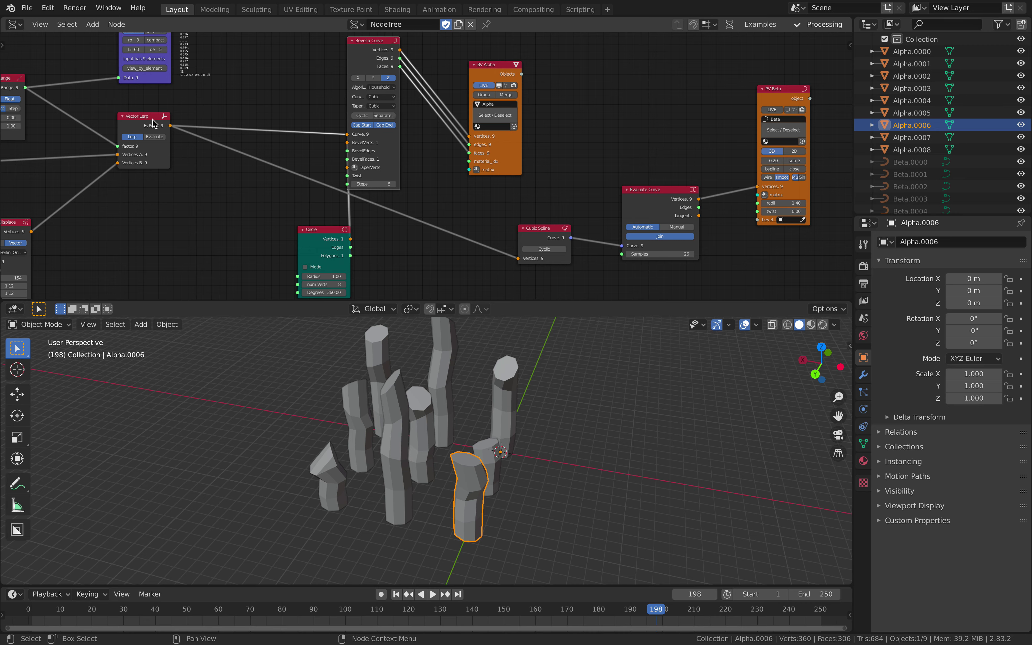
left_click_drag(152, 124, 179, 136)
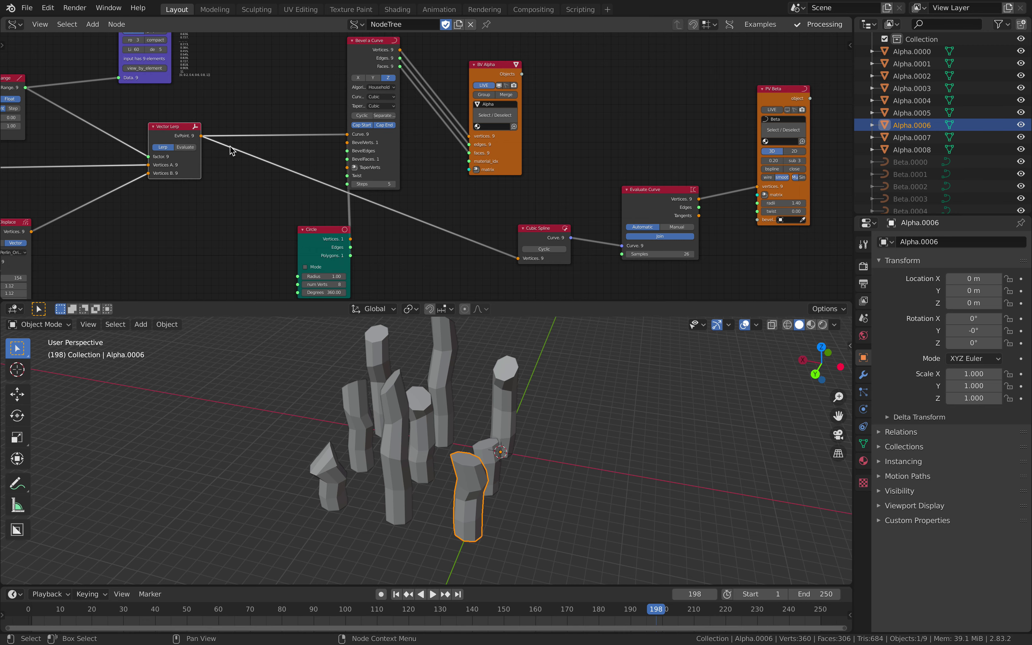
left_click_drag(496, 140, 560, 119)
middle_click_drag(375, 147, 339, 165)
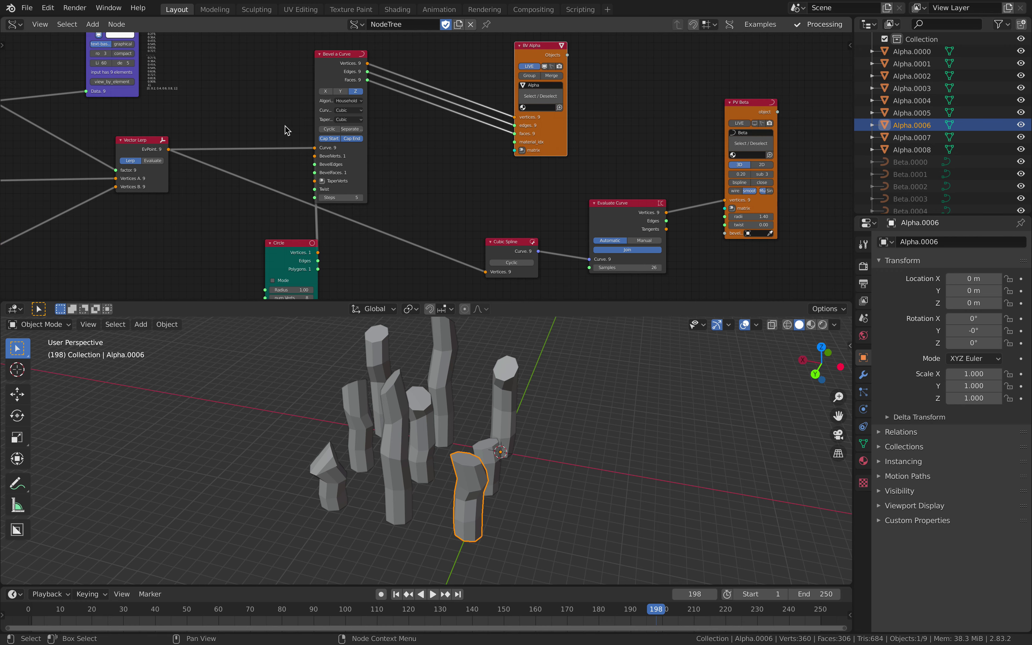
Try the X and Y orientations on Bevel a Curve, returning to Z
left_click(326, 91)
left_click(340, 90)
left_click(354, 91)
Shift Bevel a Curve slightly toward Vector Lerp and save the file
left_click_drag(343, 71, 325, 64)
left_click(394, 124)
key("ctrl+s")
Move Cubic Spline and Evaluate Curve closer to Bevel a Curve, and shift the BMesh viewer farther away to free space
scroll(401, 133, "right", 4, "ctrl")
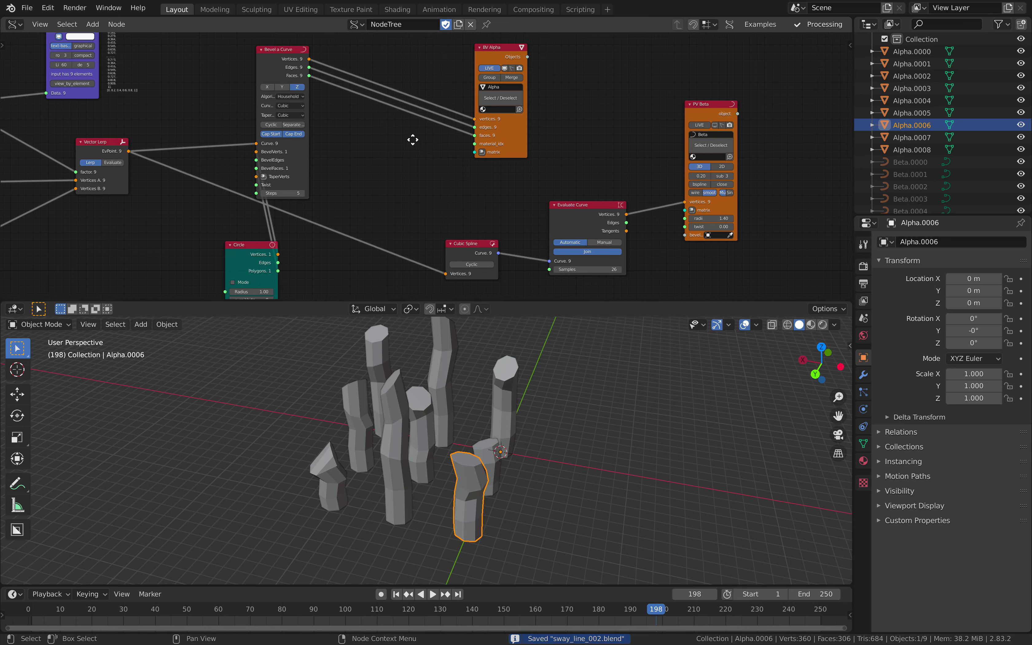
left_click_drag(459, 241, 377, 211)
left_click_drag(566, 200, 470, 194)
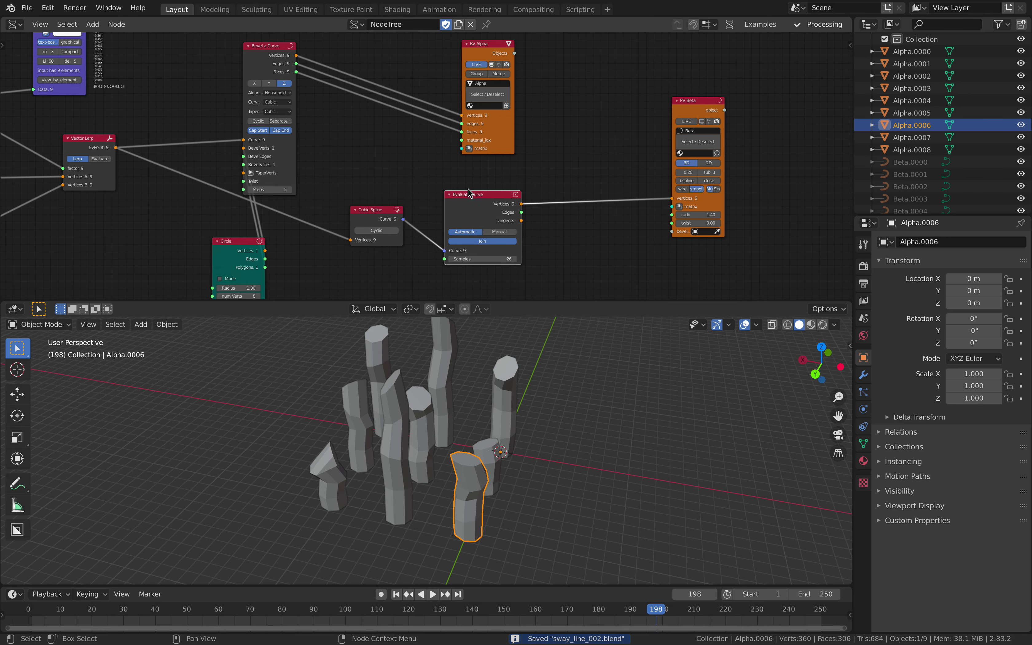
middle_click_drag(507, 112, 549, 122)
left_click_drag(553, 123, 661, 82)
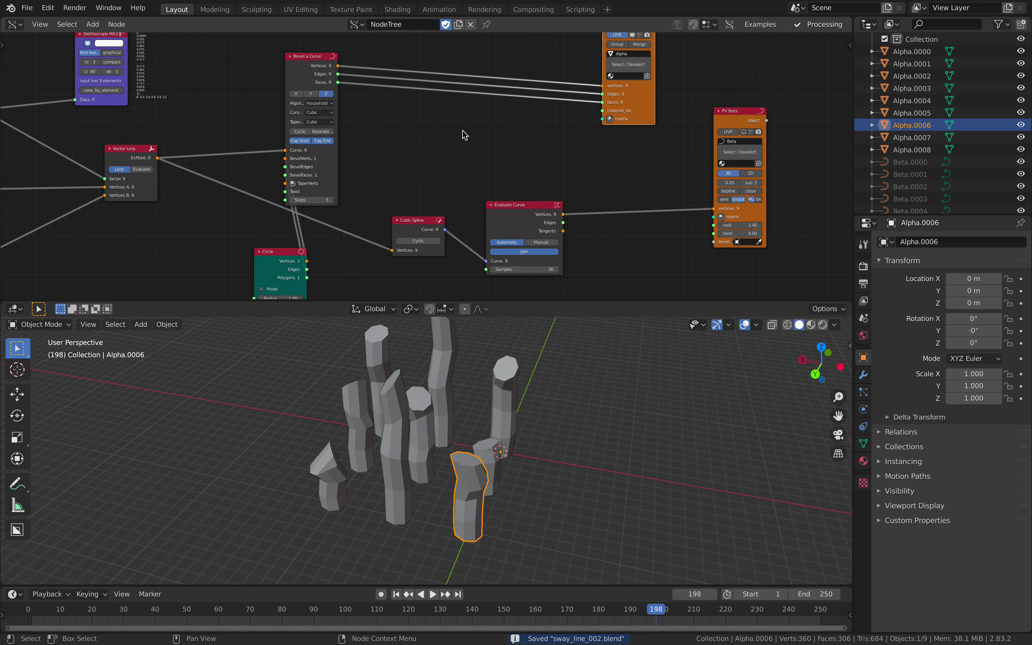
Add a UV Connection node in the space between Bevel a Curve and the BMesh viewer
key("shift+a")
type("uv")
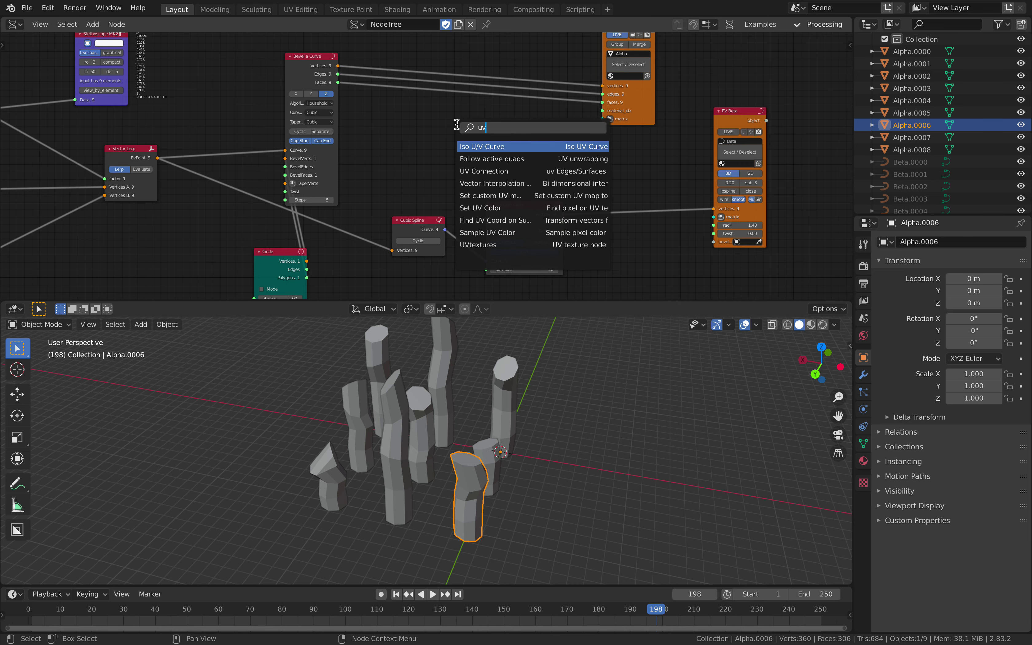
key("Down")
key("Down")
key("Return")
left_click(456, 125)
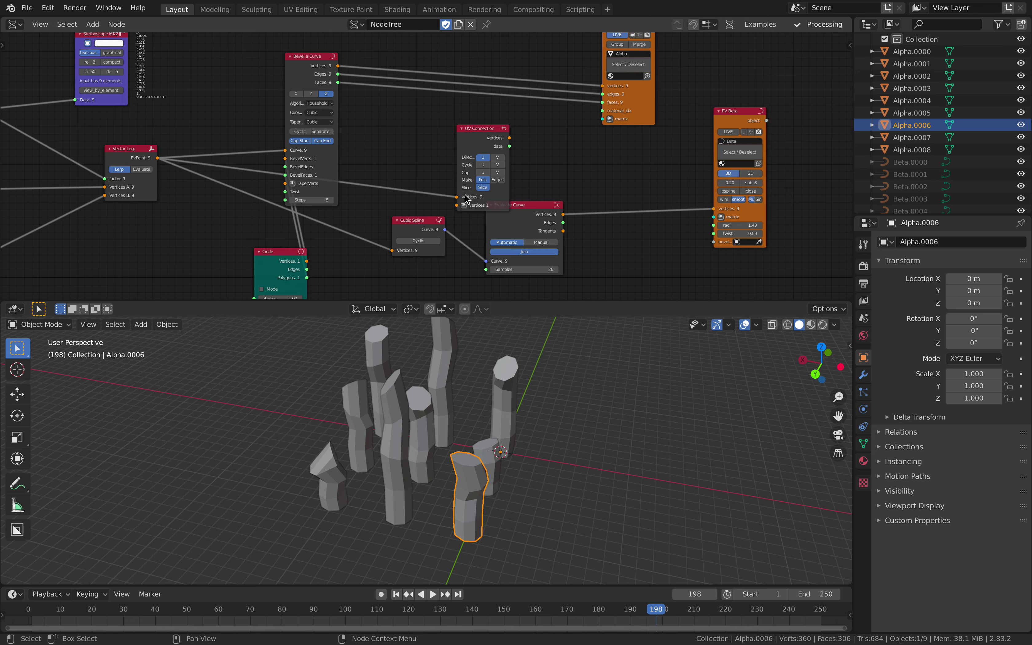
Connect UV Connection's vertices and data to the BMesh viewer's vertices and edges, set Make to Edges, and move the viewer closer
left_click_drag(509, 138, 503, 96)
scroll(503, 96, "up", 1)
left_click(506, 130)
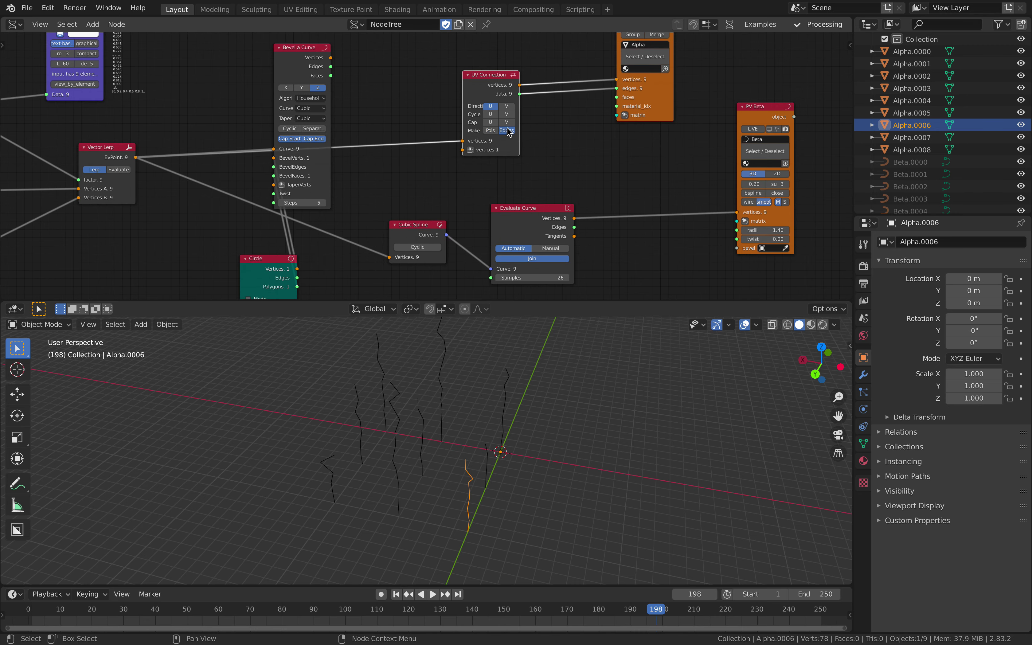
left_click_drag(630, 123, 594, 132)
Play back the swaying edge-only lines, select the line at the world origin, and save the file
key("space")
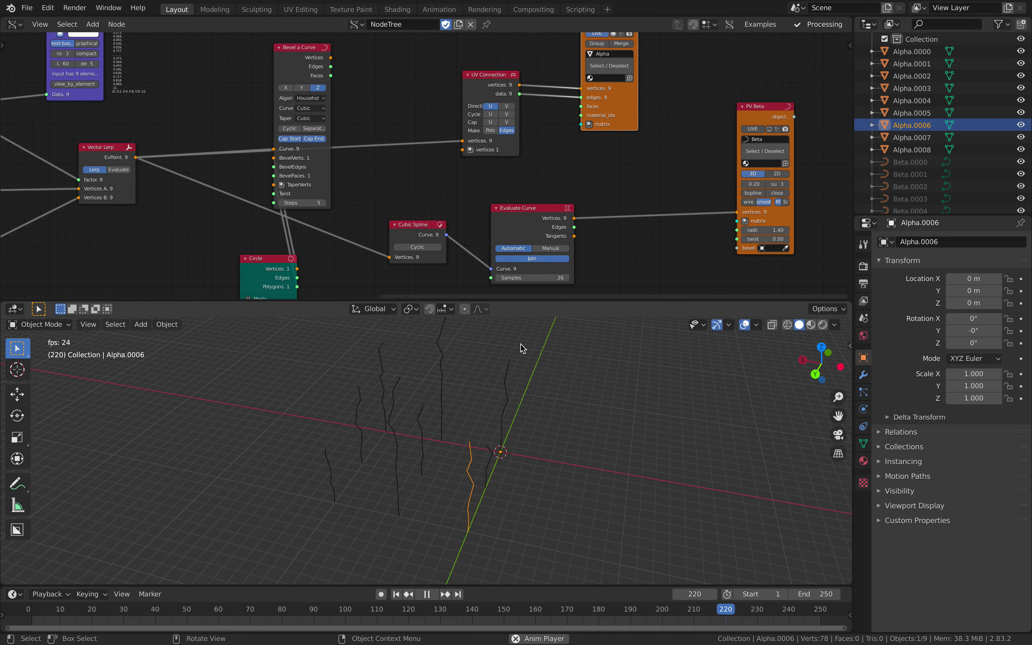
left_click(527, 200)
left_click(481, 478)
left_click(491, 452)
left_click(506, 415)
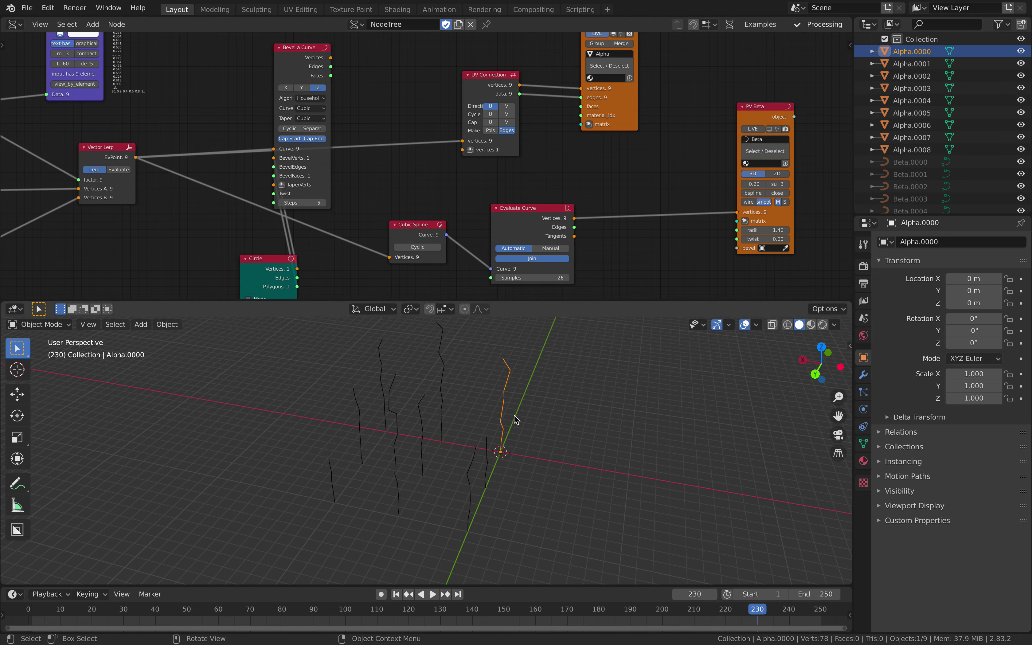
middle_click_drag(513, 416, 469, 414)
middle_click_drag(572, 179, 523, 236)
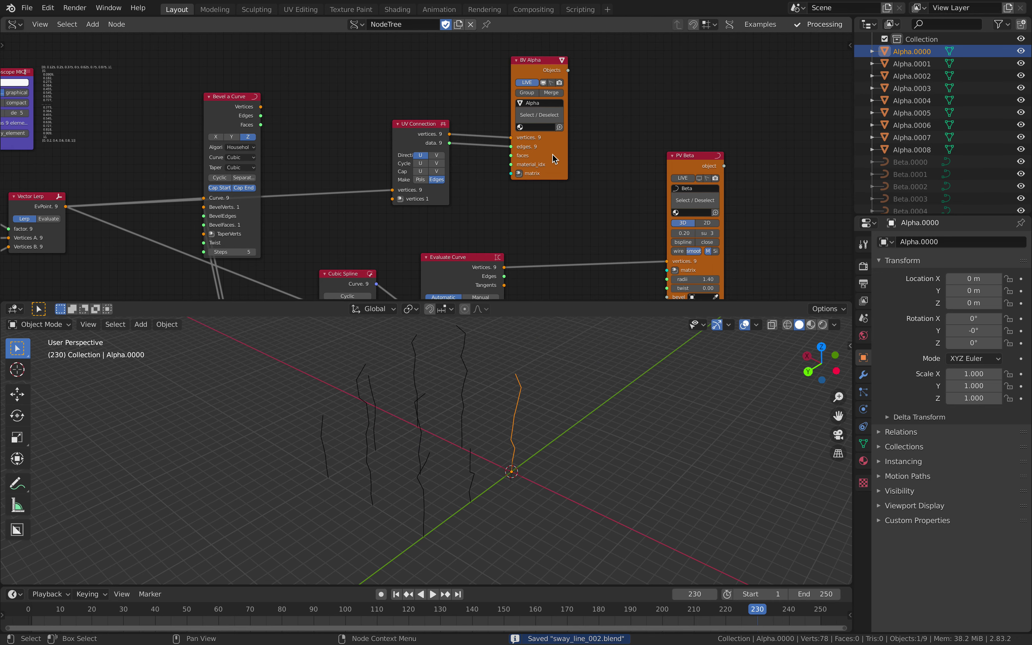
Merge the BMesh viewer's output into a single object and add a Skin modifier to it
left_click(552, 93)
middle_click_drag(512, 454, 513, 416)
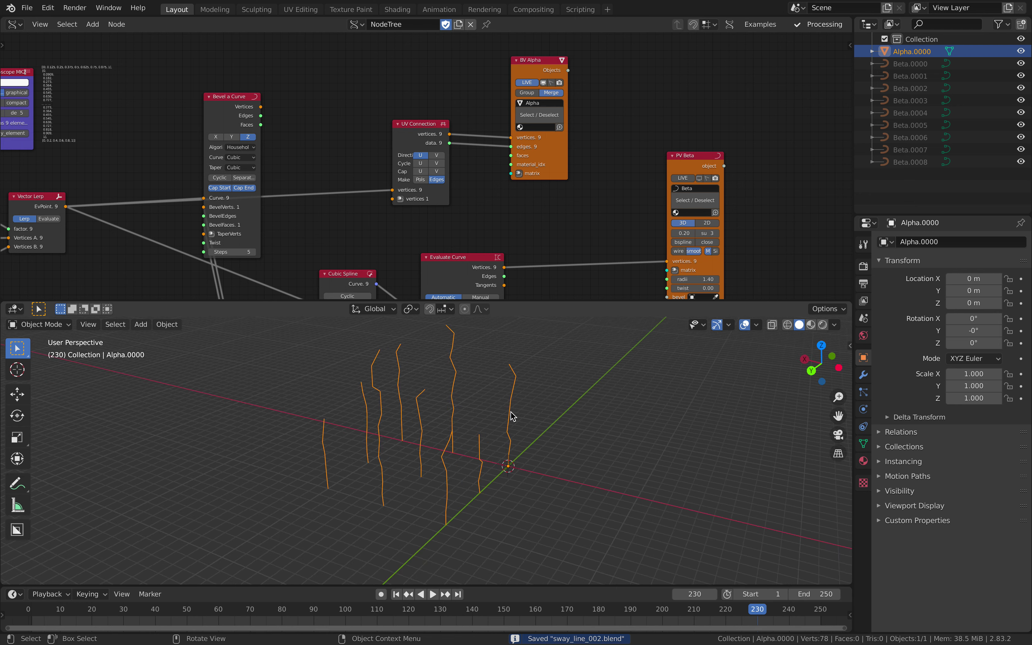
left_click(863, 374)
left_click(912, 243)
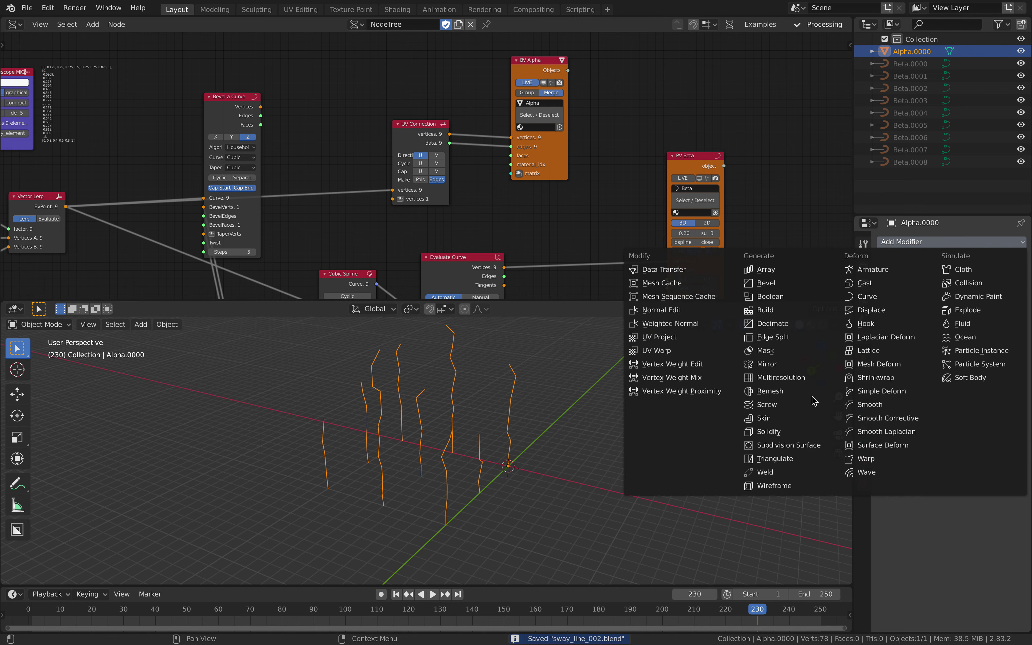
left_click(766, 418)
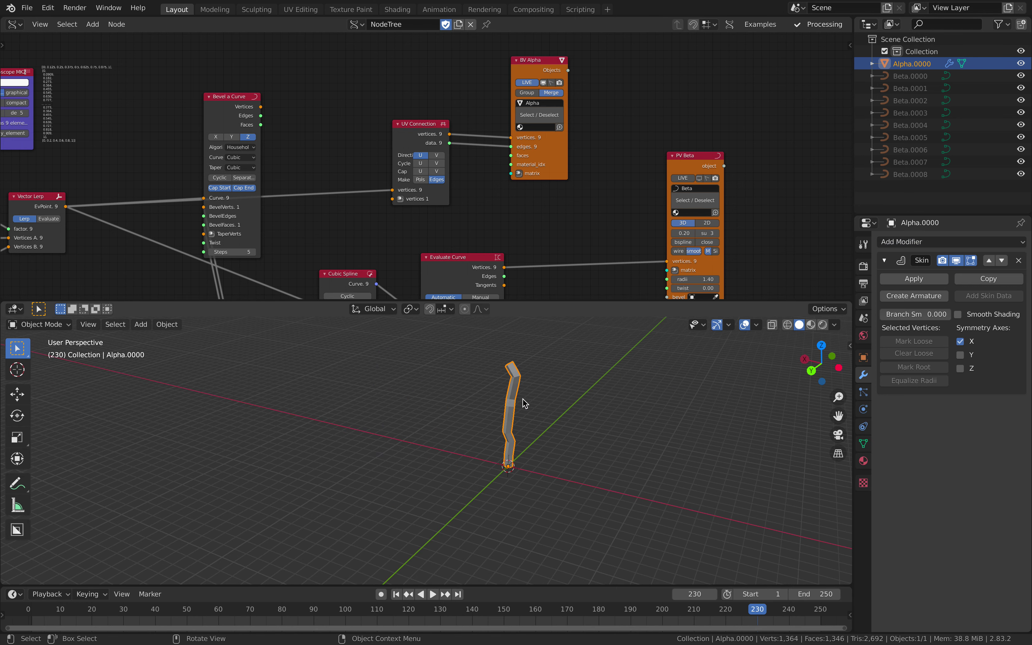
Mark all vertices of the merged mesh as skin roots in Edit Mode and return to Object Mode
key("Tab")
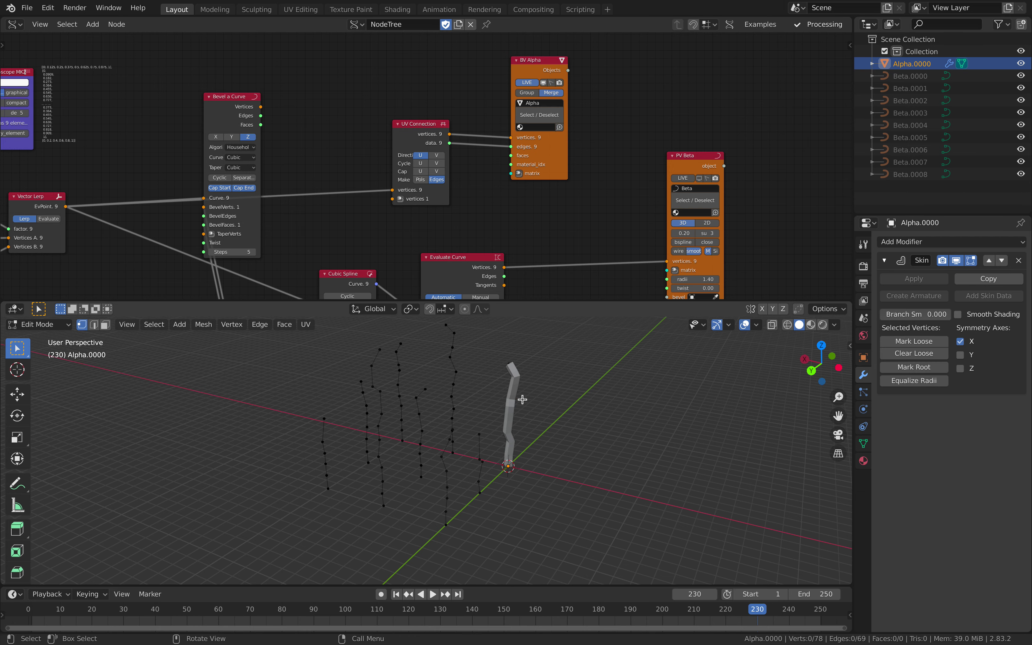
key("a")
key("F3")
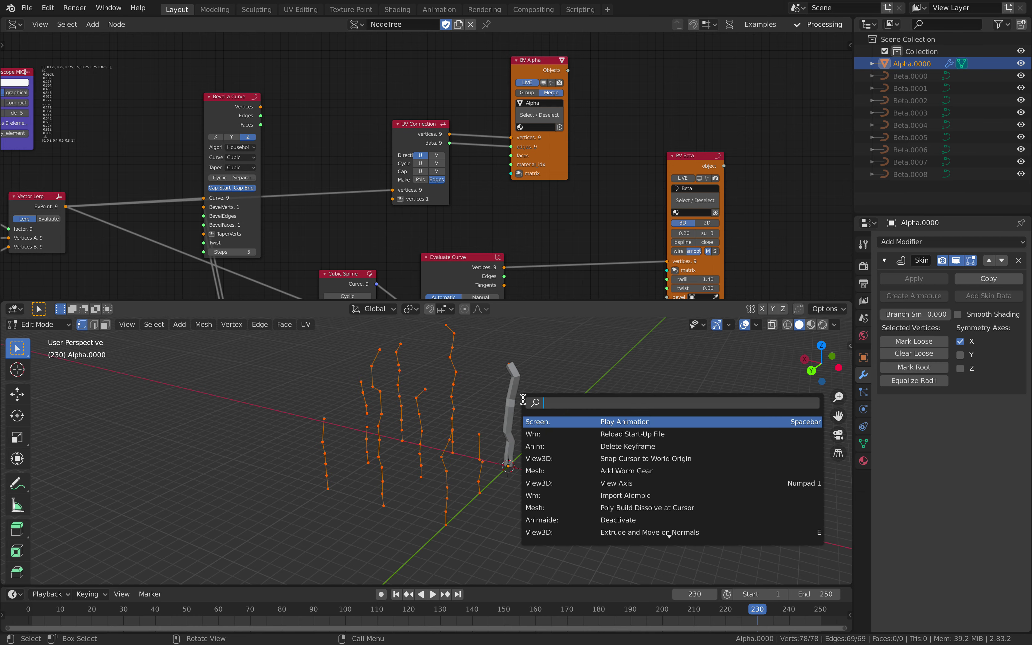
type("mark")
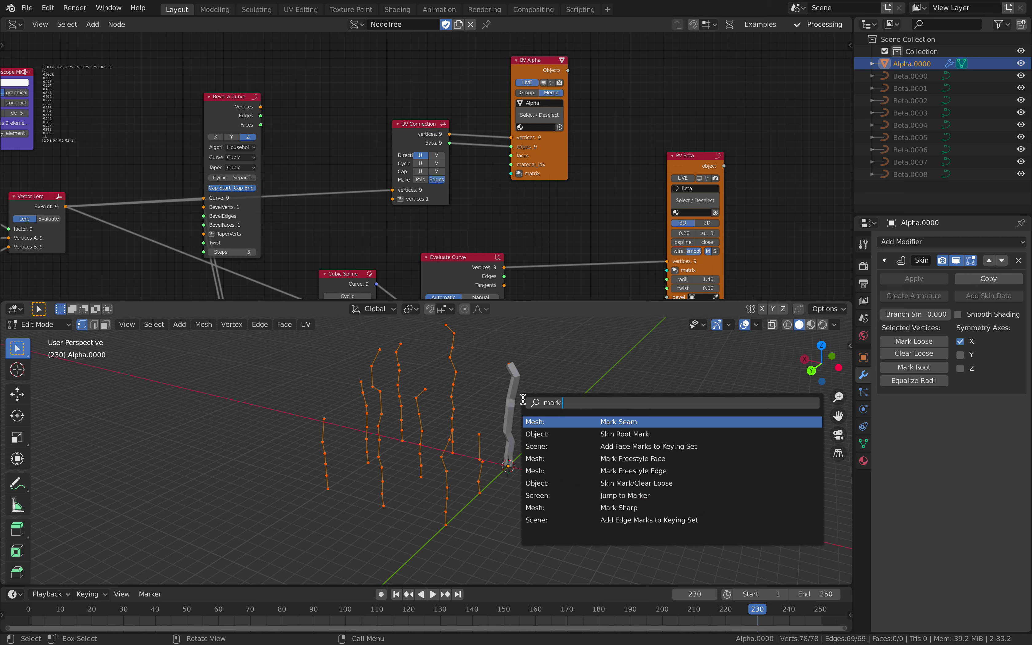
type(" ro")
key("Return")
key("Tab")
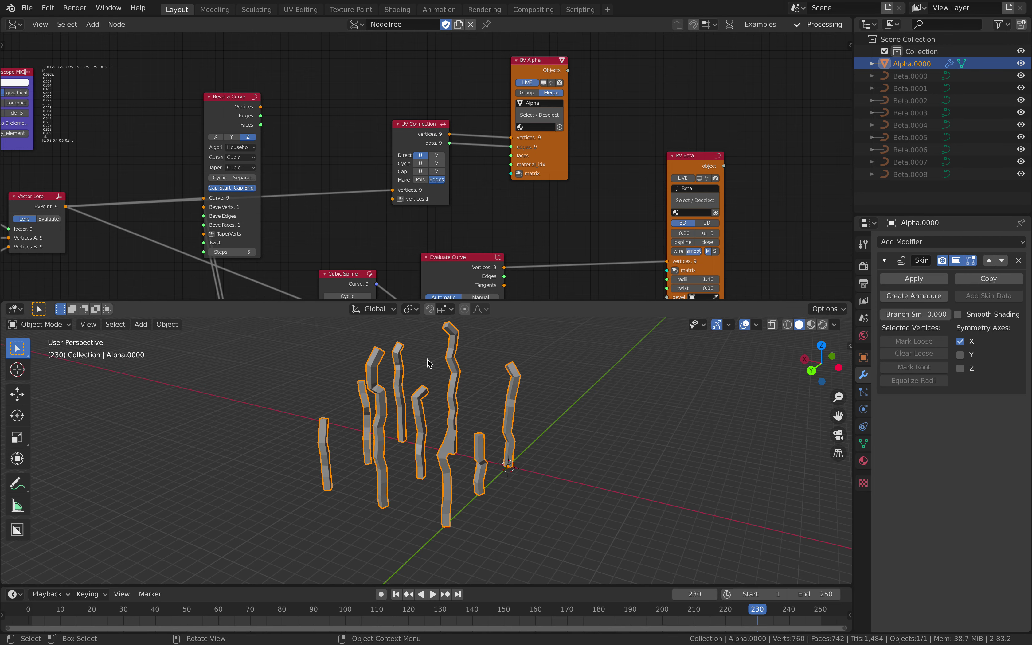
Create an armature from the Skin modifier, move it about 12.9 m along negative X, and save the file
left_click(913, 295)
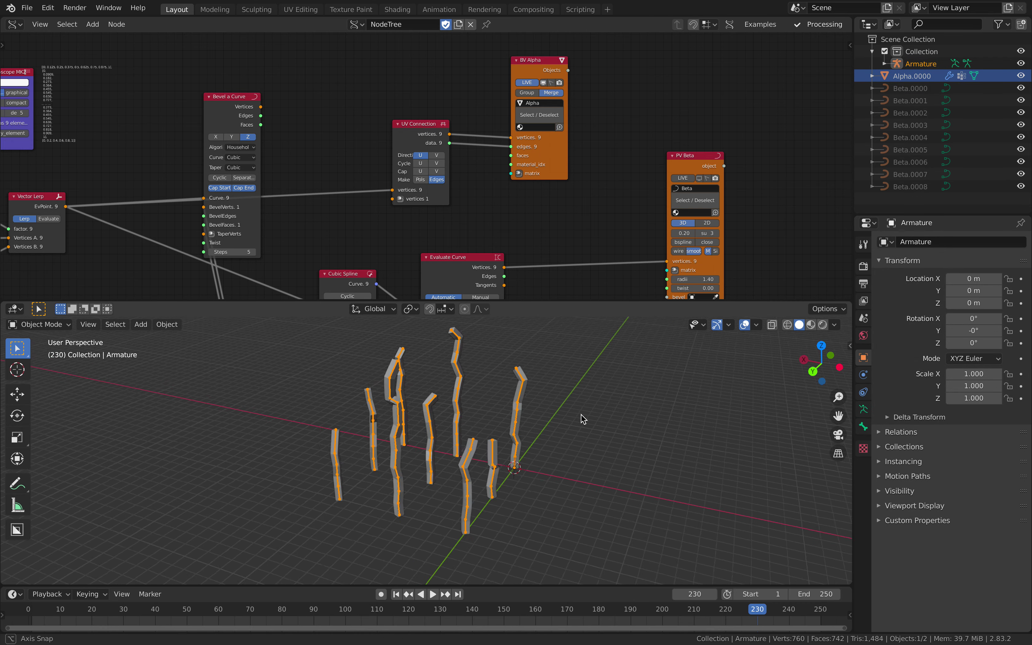
key("g")
key("x")
left_click(735, 438)
left_click(672, 421)
middle_click_drag(672, 421, 555, 418)
middle_click_drag(519, 278, 511, 269)
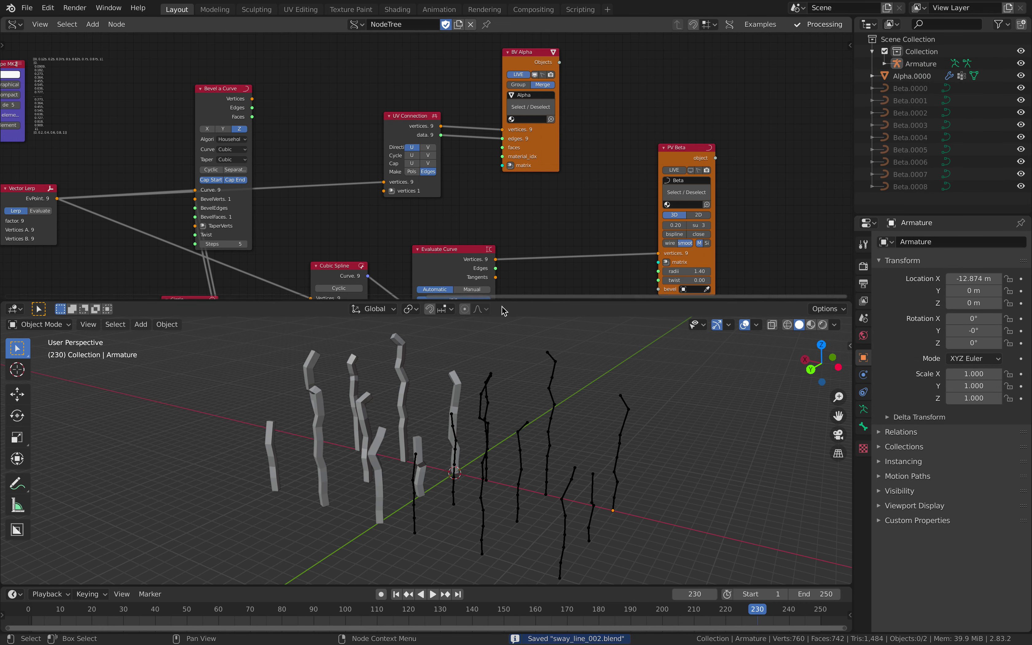
Select the separated armature, inspect it beside the skinned mesh from several angles, and delete it
left_click(552, 364)
middle_click_drag(451, 226, 394, 212)
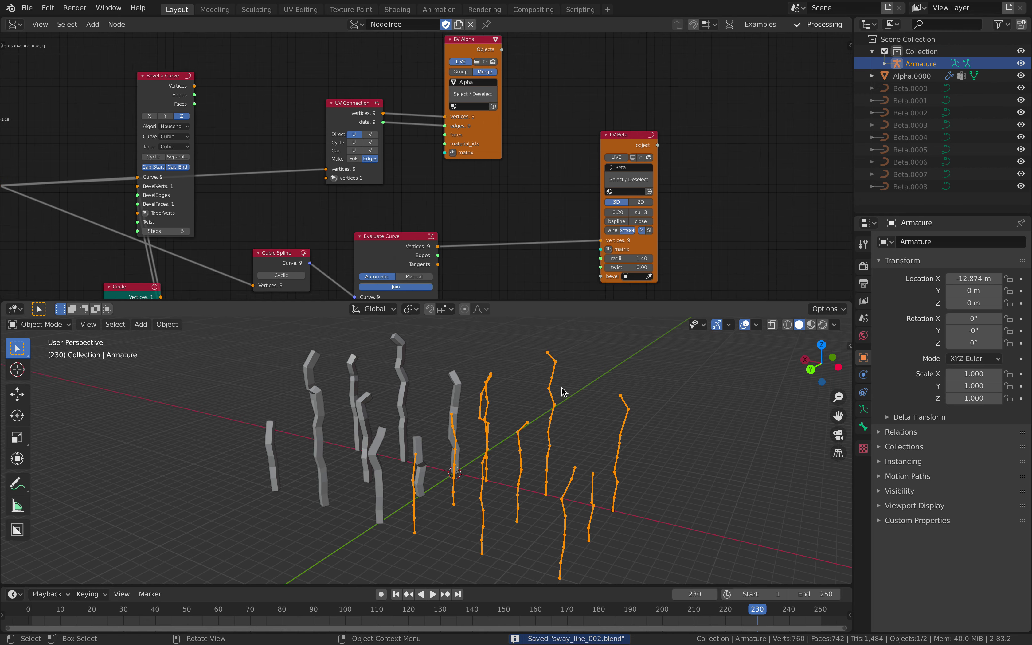
left_click(407, 379)
middle_click_drag(434, 378, 491, 388)
left_click(569, 381)
left_click(568, 381)
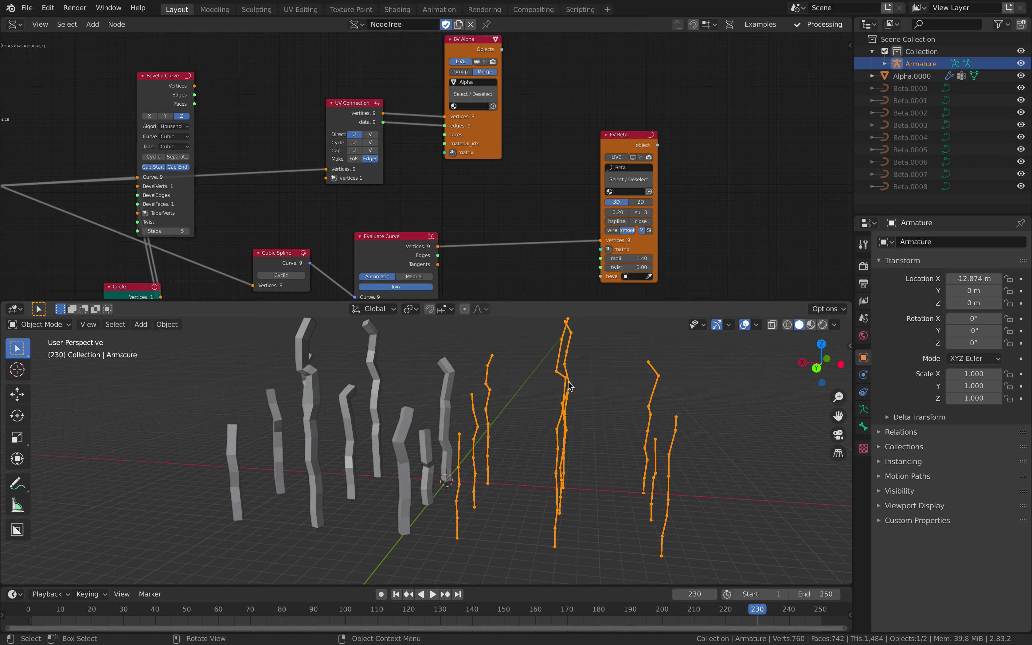
middle_click_drag(568, 381, 549, 387)
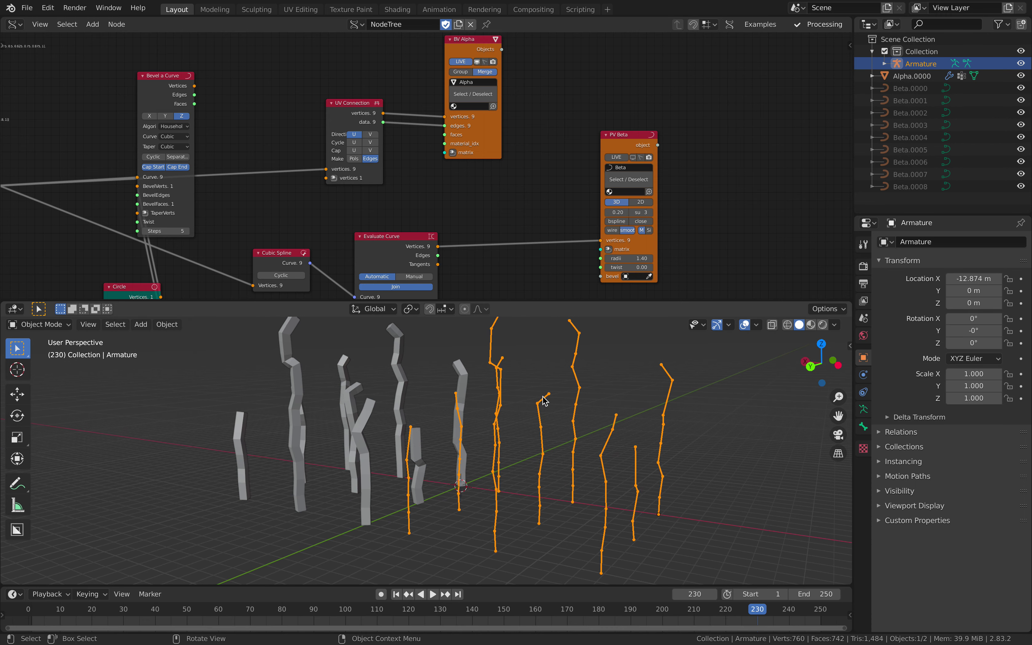
key("Delete")
Replace the BMesh viewer with a skin viewer node, feeding its vertices and edges from UV Connection's vertices and data
middle_click_drag(457, 91, 487, 138)
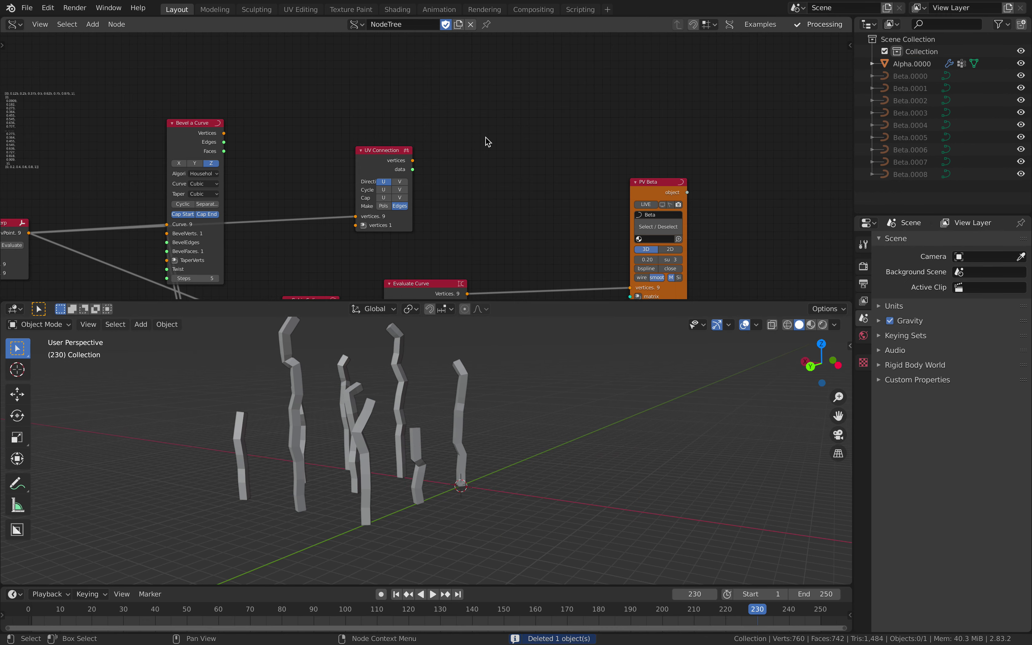
key("alt+space")
type("skin")
key("Return")
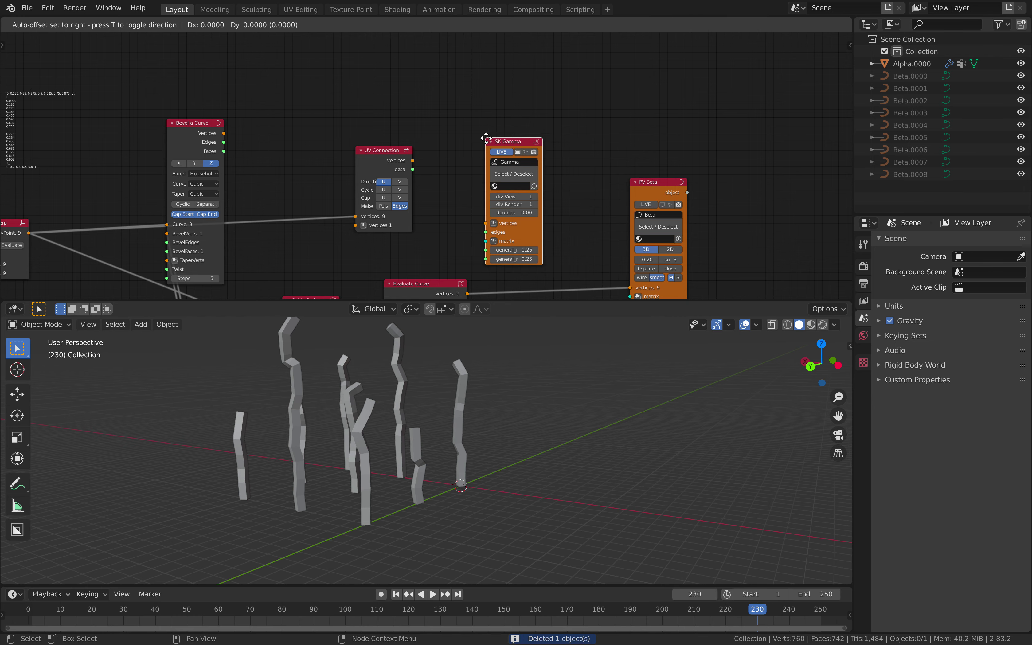
left_click(472, 105)
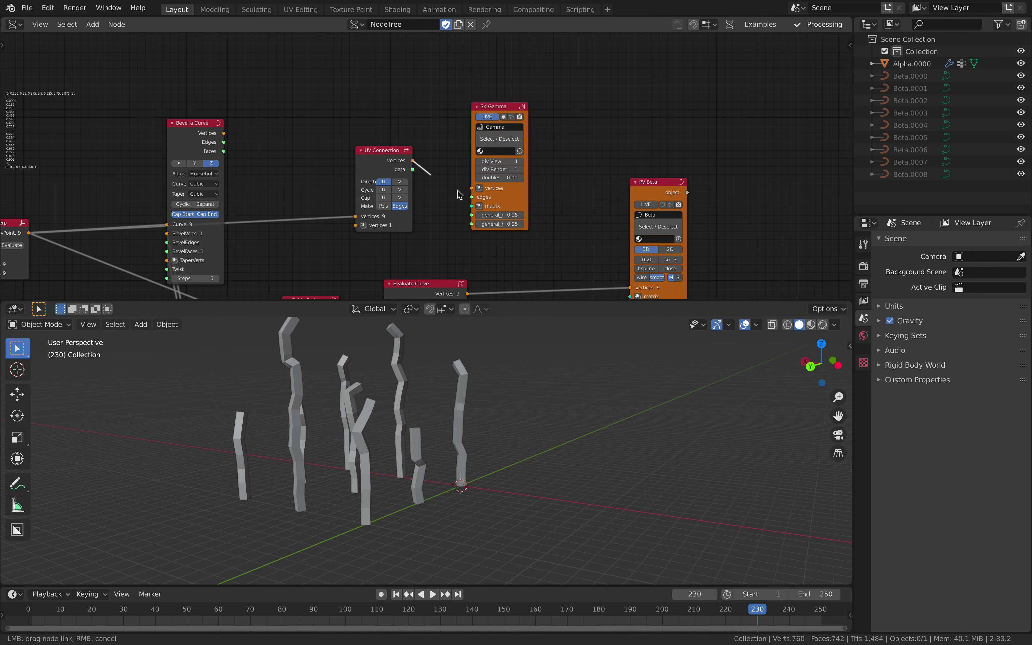
left_click_drag(412, 169, 472, 197)
left_click_drag(507, 197, 492, 188)
Play the animation briefly and hide the leftover Alpha.0000 mesh that overlaps the new skin viewer output
key("space")
key("space")
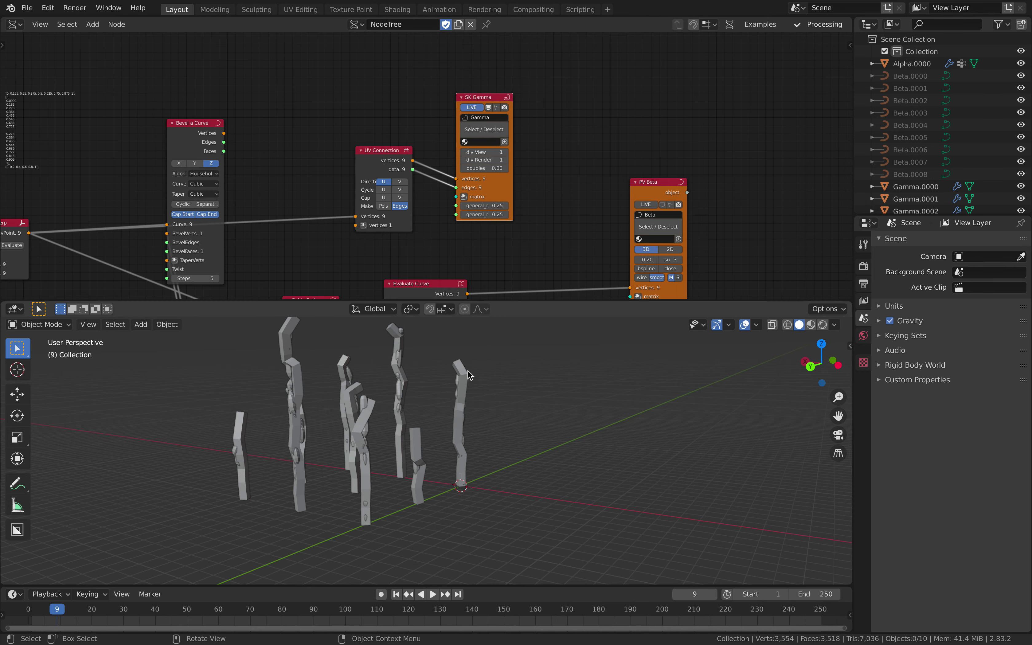
left_click(467, 371)
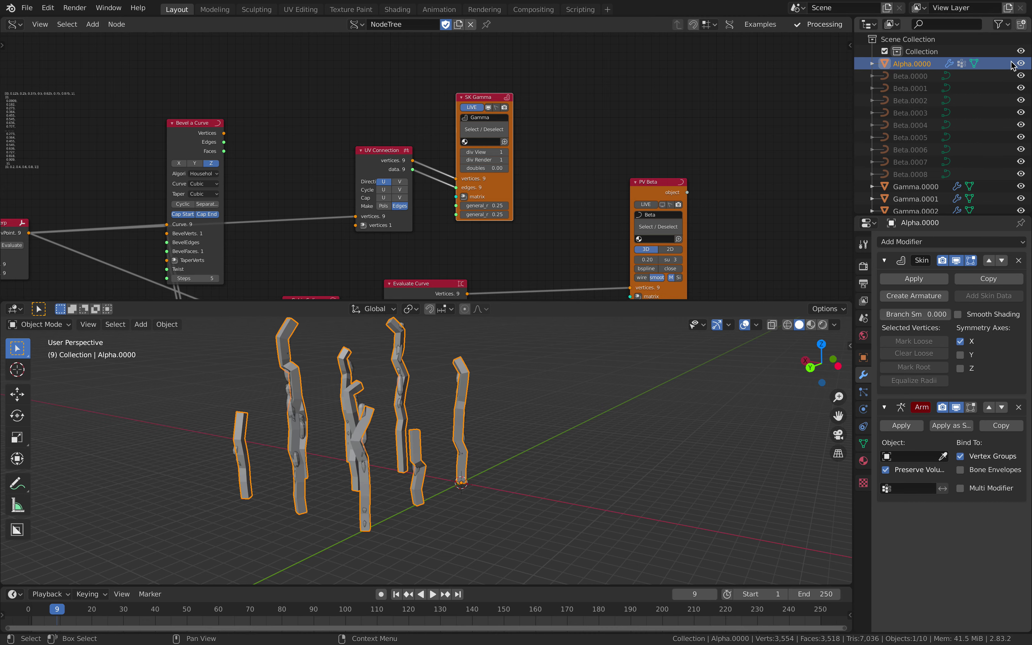
left_click(1021, 63)
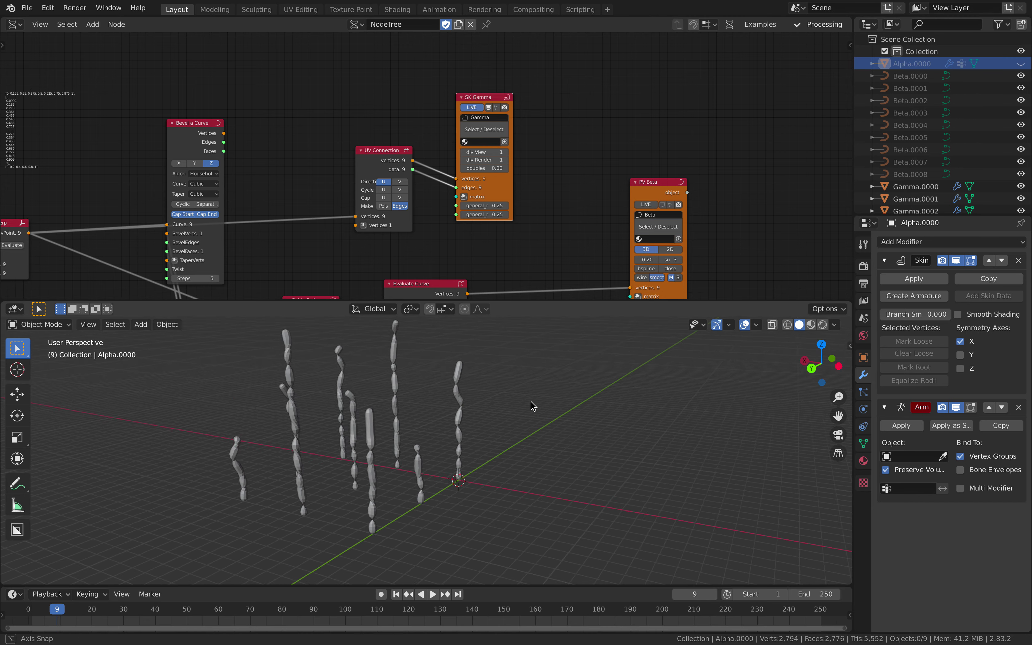
Play back the swaying skinned lines in an enlarged 3D viewport and save the file
key("space")
middle_click_drag(423, 446, 465, 410)
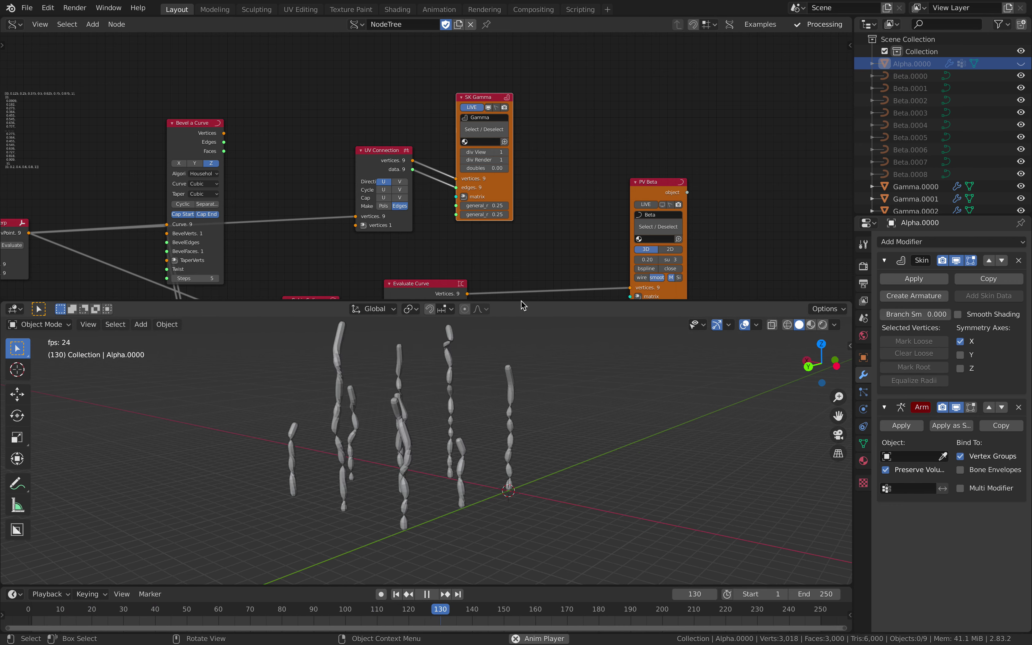
left_click_drag(520, 302, 532, 209)
middle_click_drag(490, 386, 462, 399)
key("ctrl+s")
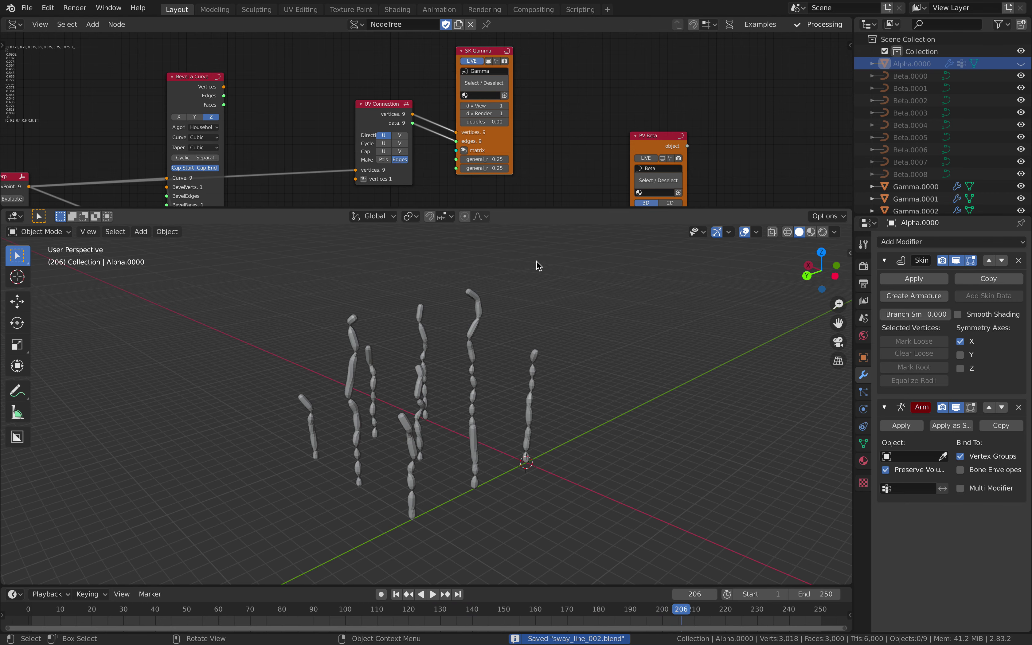
Enlarge the node editor and review the full node tree, from the viewers back to the earlier nodes
left_click_drag(548, 209, 482, 362)
scroll(452, 264, "down", 6)
middle_click_drag(384, 290, 523, 189)
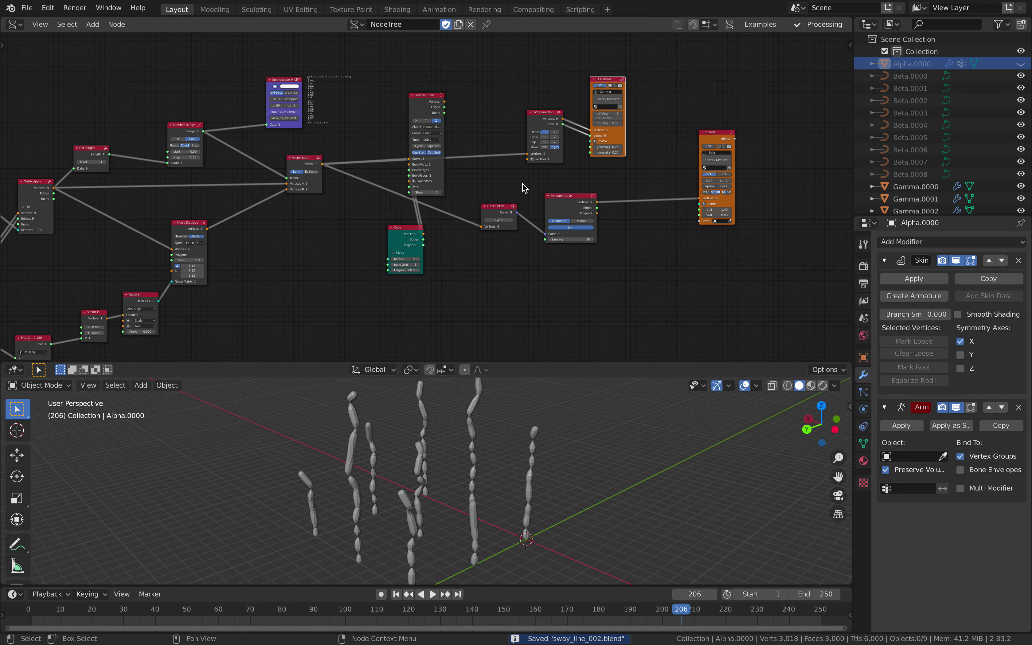
scroll(445, 185, "down", 3)
middle_click_drag(370, 194, 488, 173)
middle_click_drag(443, 211, 419, 223)
scroll(419, 224, "up", 2)
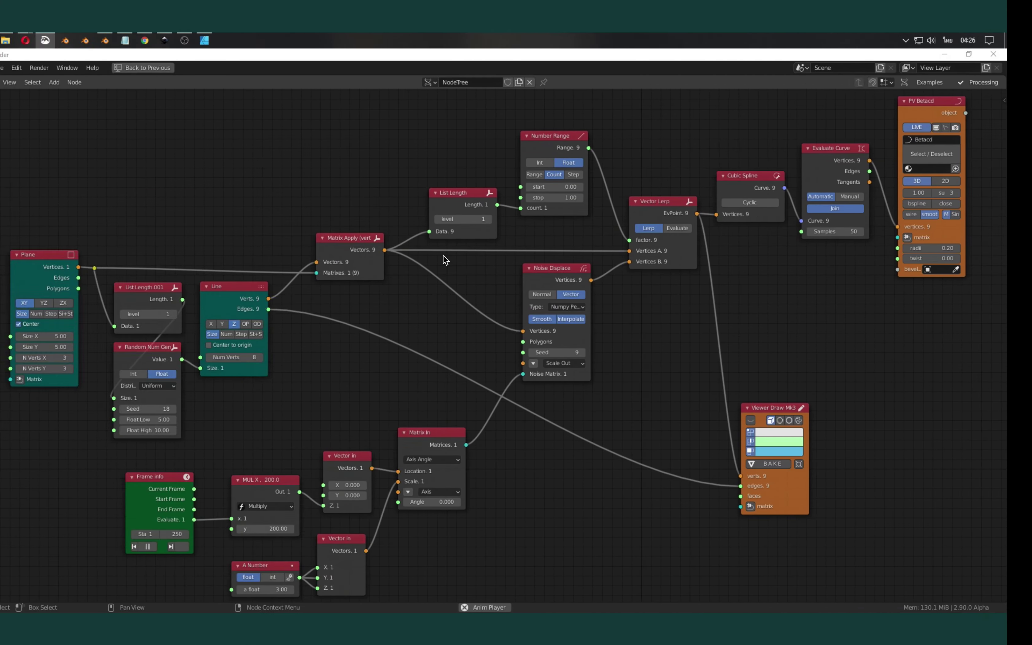
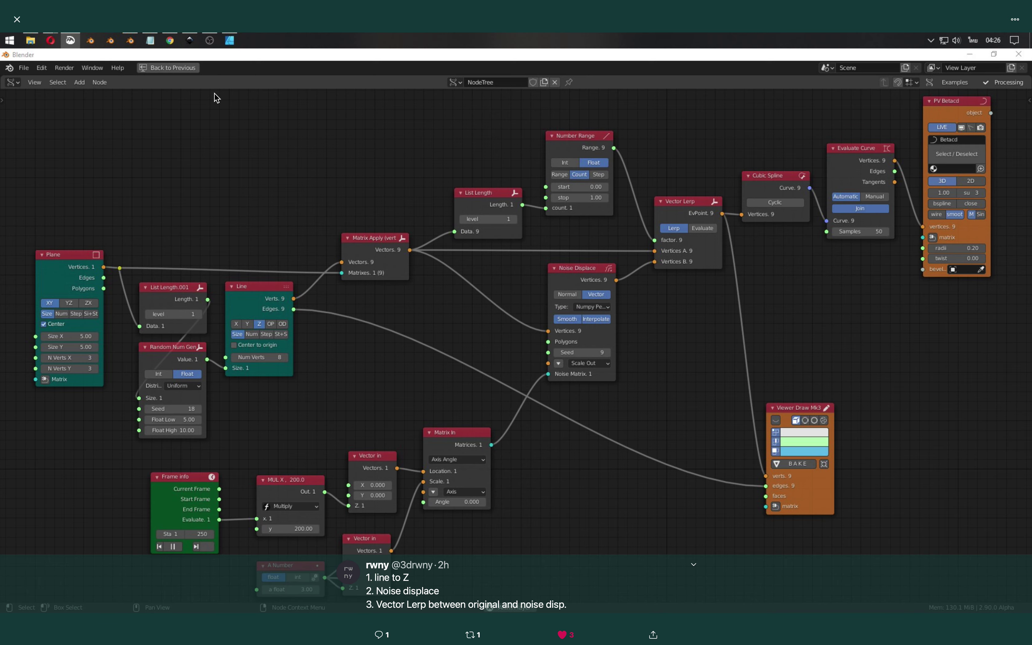
Switch to Twitter, close the enlarged node tree image, and review the profile's Sverchok posts, including the Noise Displace + Vector Lerp video
left_click(17, 20)
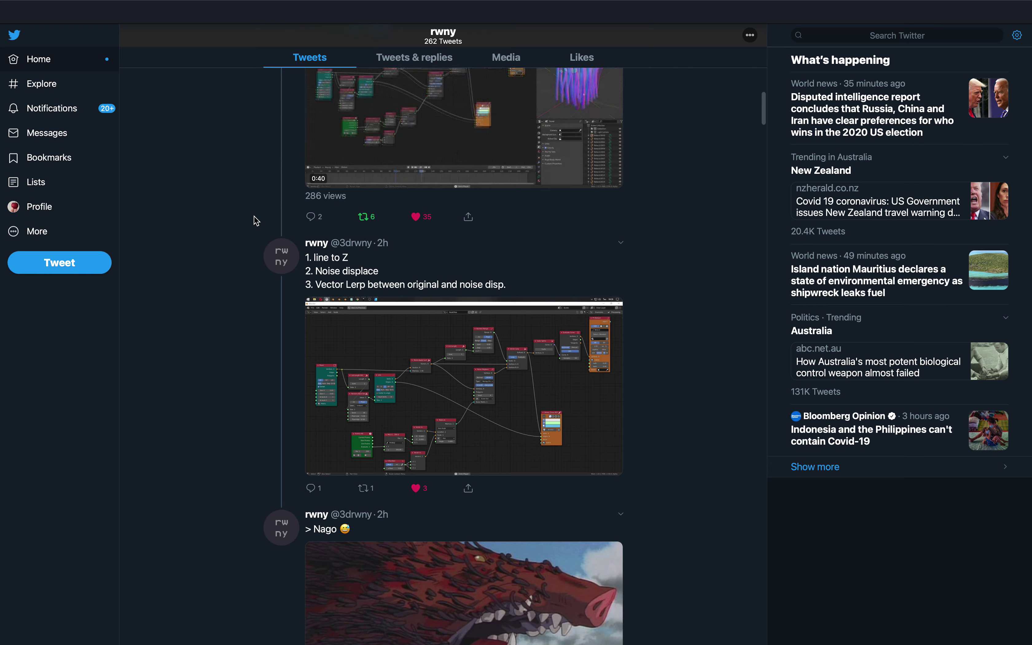
scroll(255, 219, "up", 3)
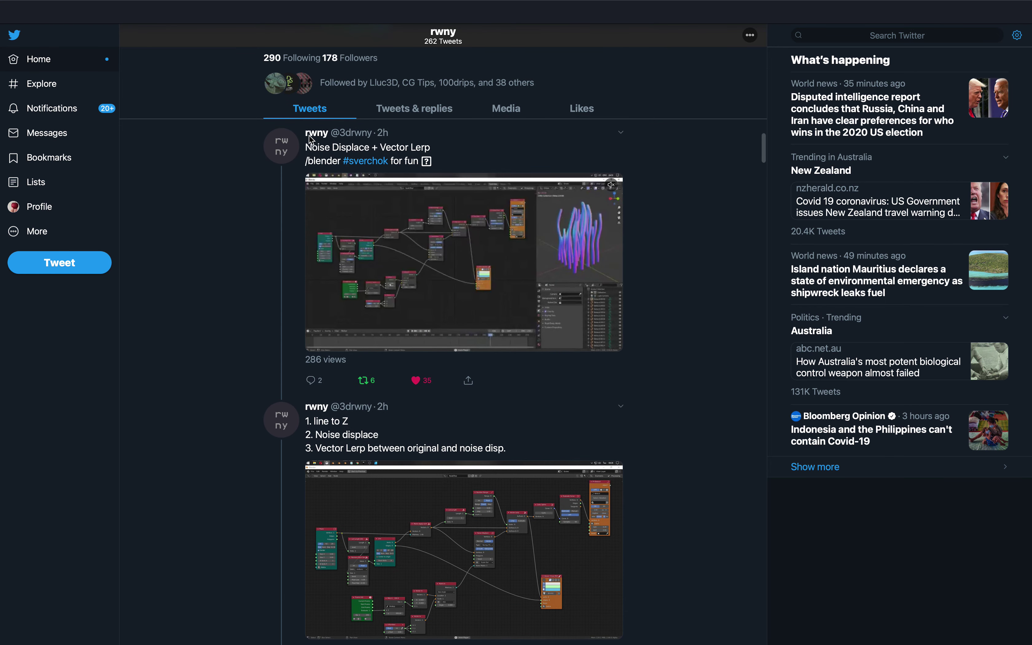
scroll(486, 323, "down", 8)
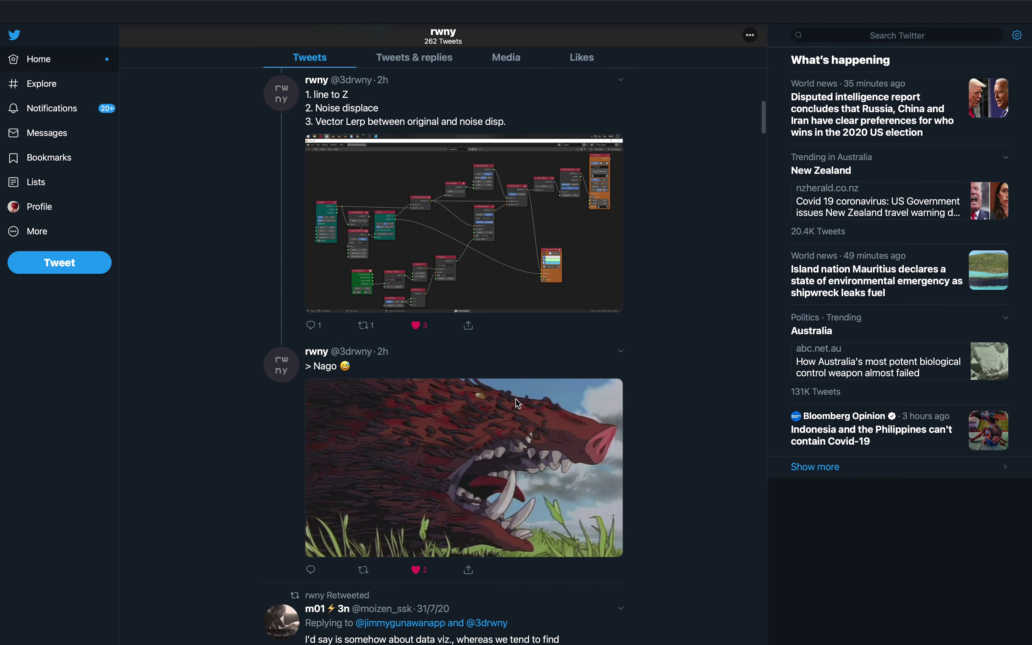
scroll(516, 400, "down", 1)
scroll(452, 416, "down", 1)
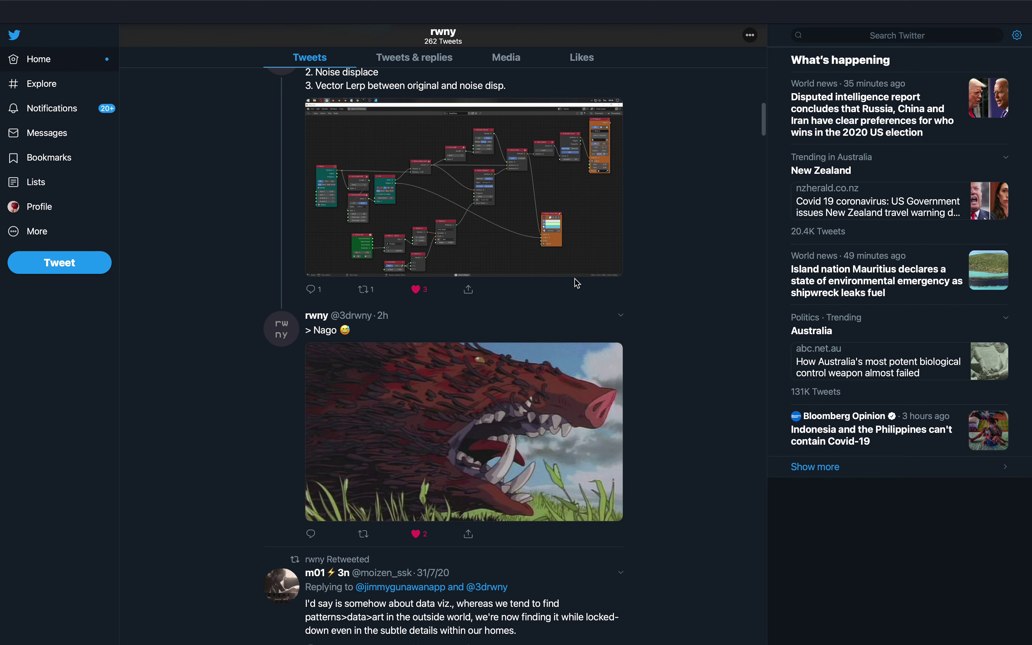
scroll(577, 283, "down", 6)
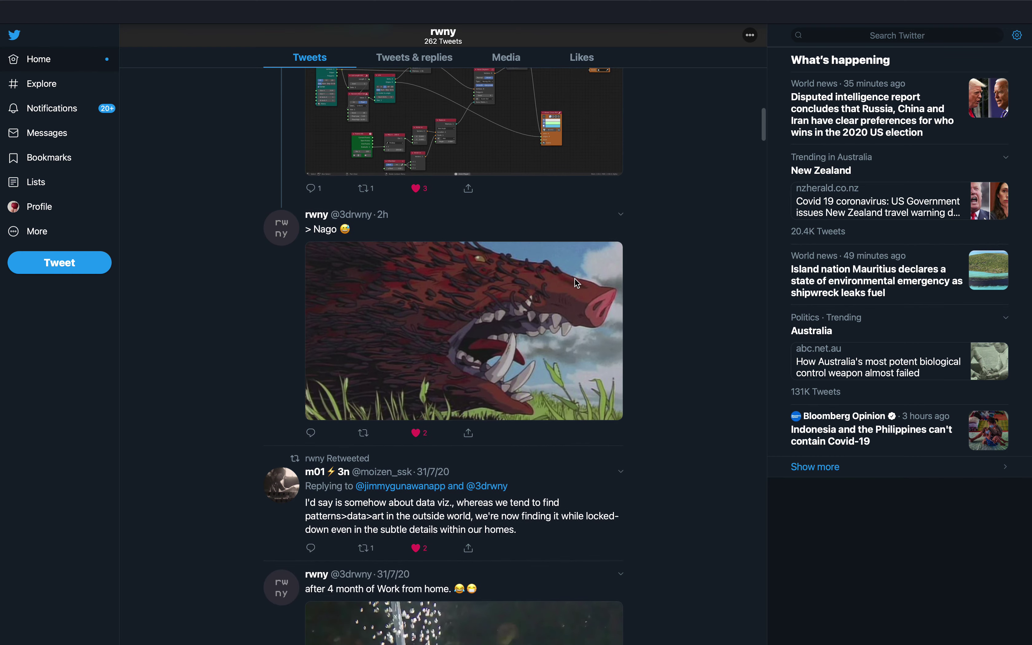
scroll(577, 283, "up", 10)
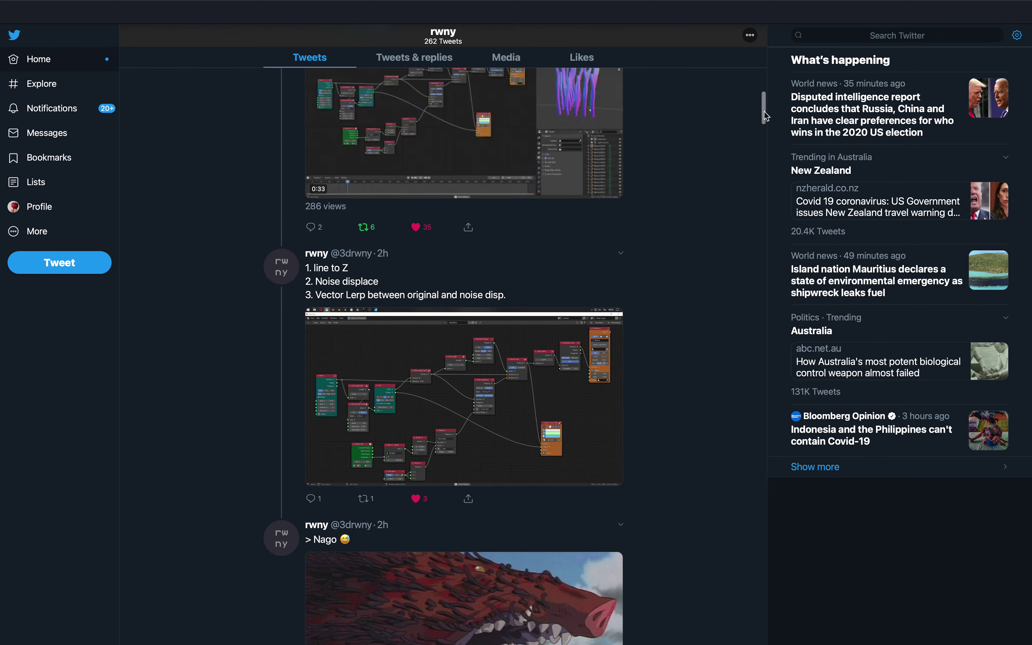
left_click_drag(763, 111, 768, 86)
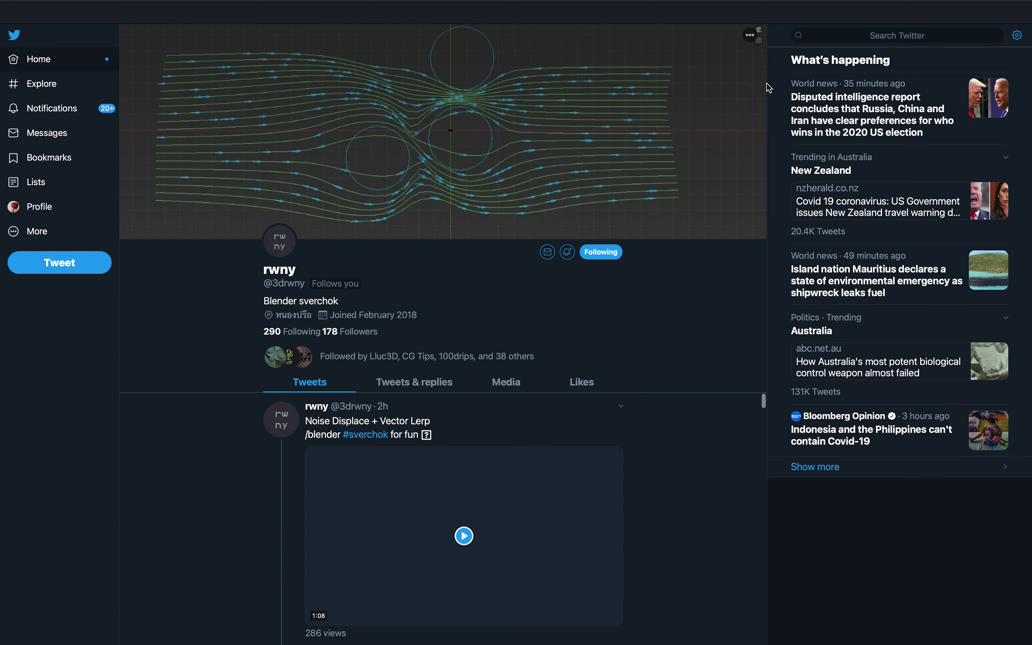
scroll(682, 280, "down", 5)
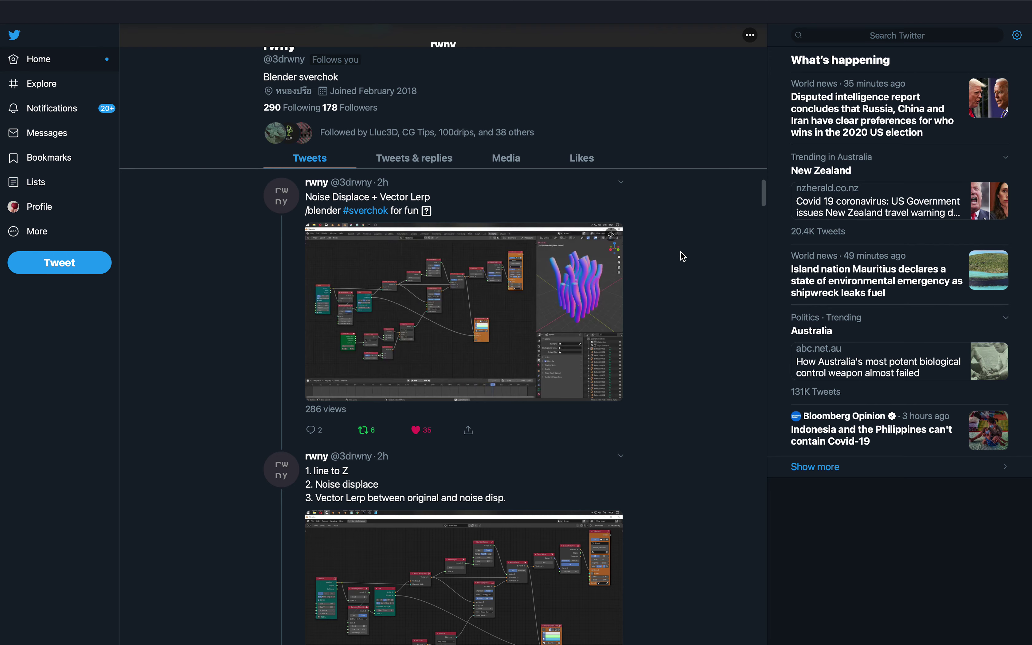
Enlarge the full node tree image in the "line to Z, Noise displace, Vector Lerp" tweet, review it and close it
scroll(555, 406, "down", 2)
left_click(479, 566)
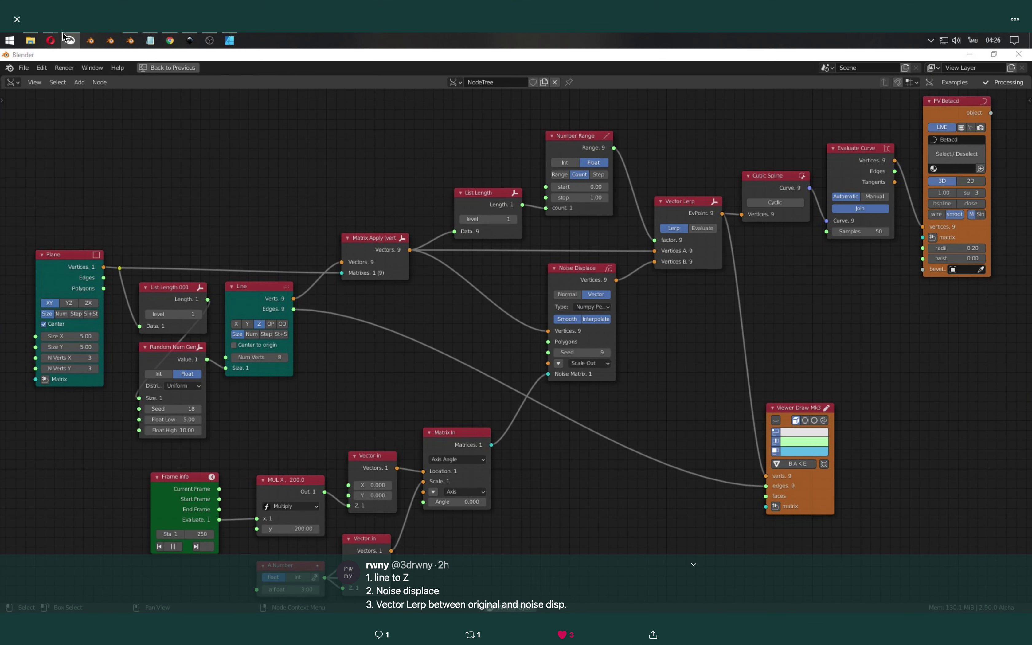
left_click(22, 23)
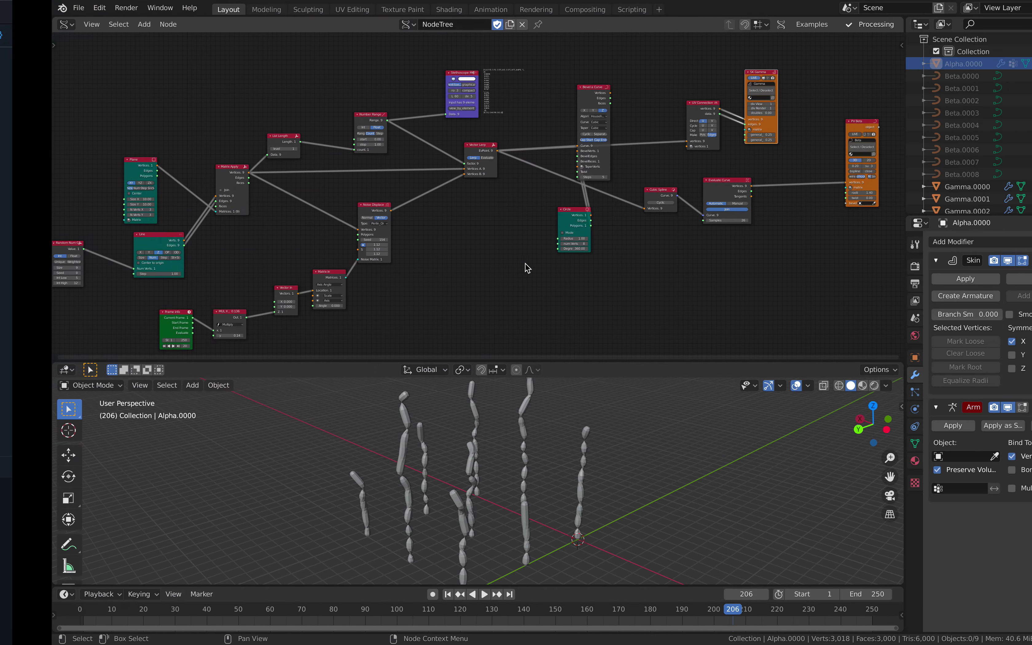
Switch to Blender and reposition the Plane and Line nodes ahead of the Matrix Apply node
mouse_move(567, 461)
middle_mouse_down()
mouse_move(621, 425)
mouse_move(564, 459)
middle_mouse_up()
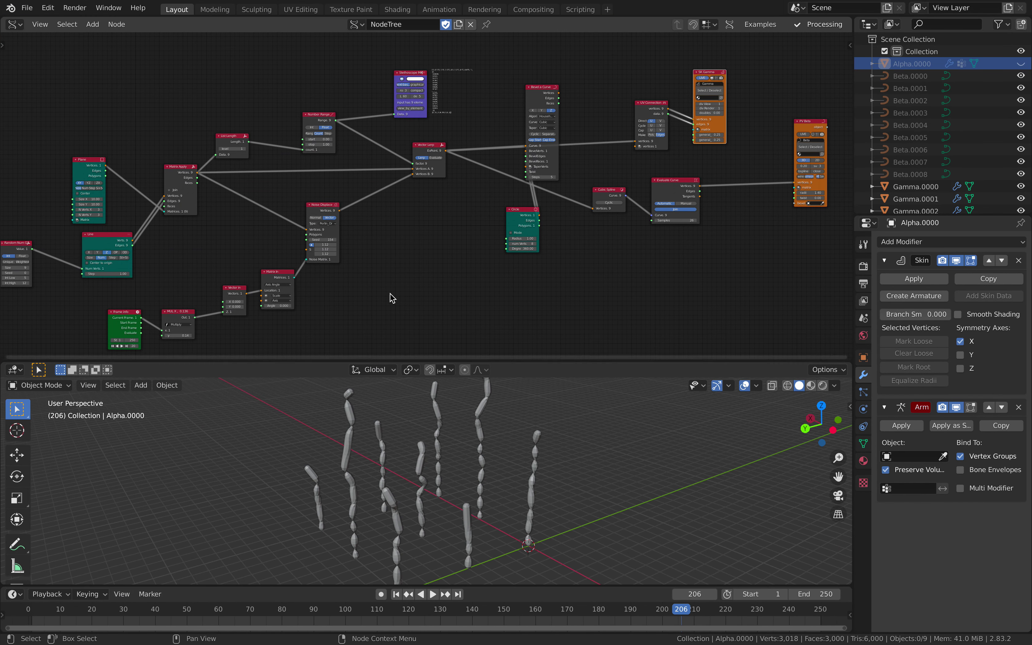
middle_click_drag(417, 287, 548, 215)
scroll(501, 216, "up", 1)
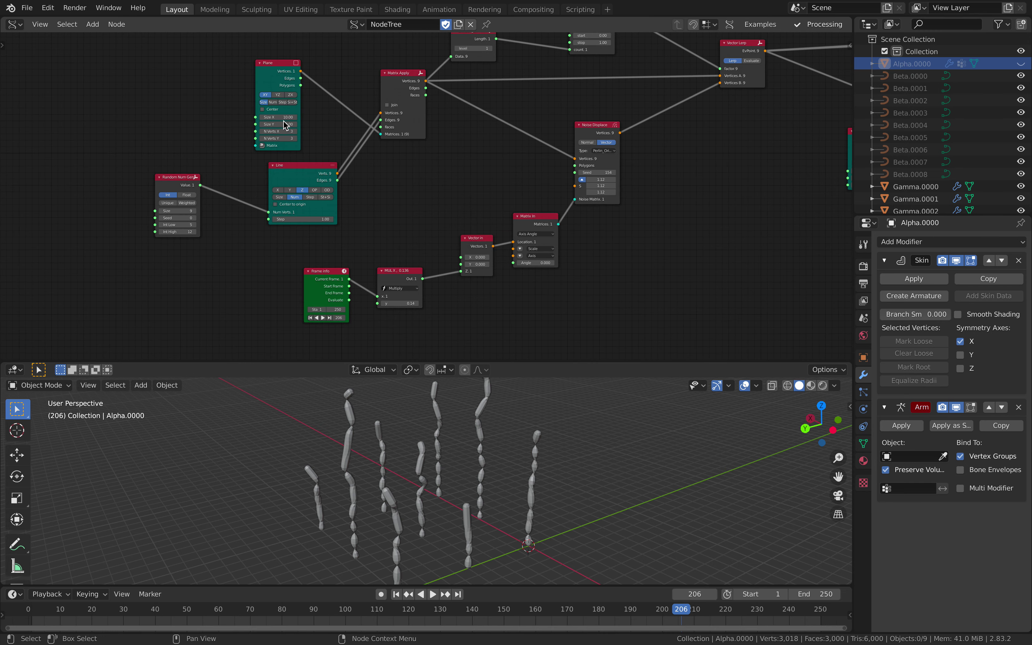
scroll(306, 162, "up", 1)
left_click_drag(268, 118, 286, 127)
mouse_move(267, 129)
left_mouse_down()
mouse_move(269, 112)
mouse_move(253, 122)
left_mouse_up()
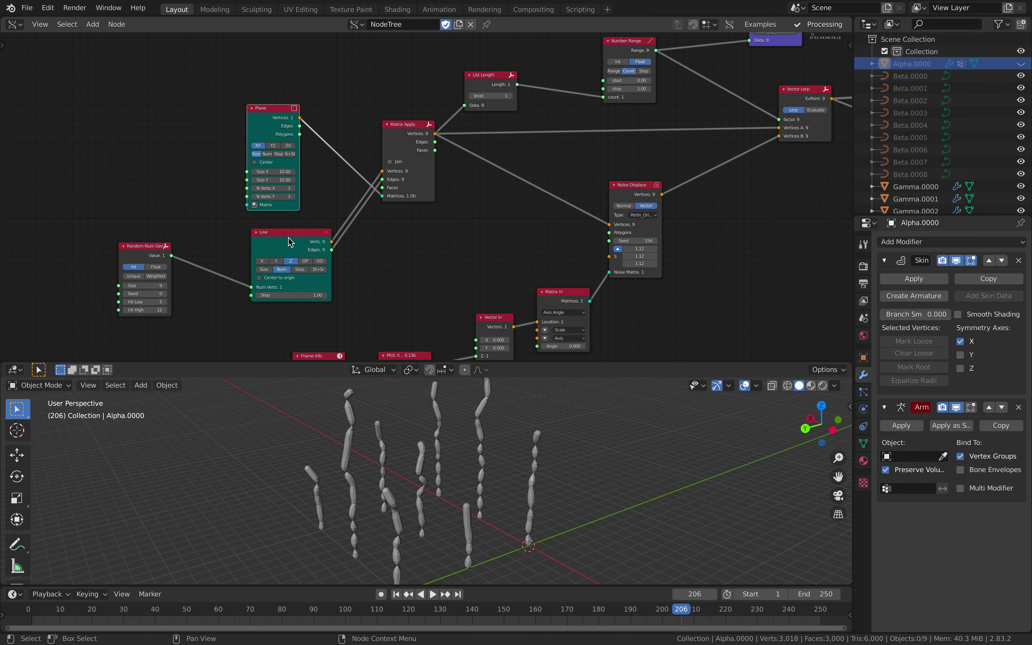
left_click_drag(289, 241, 268, 240)
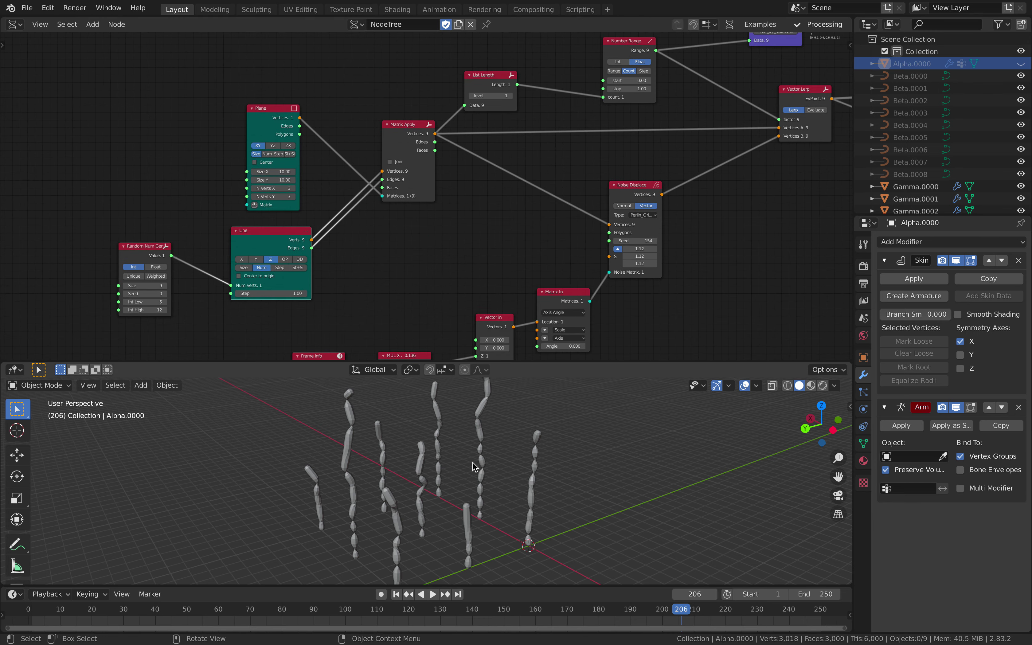
Replace the Plane node with a Circle node and connect its vertices to the Matrix Apply node's Matrices input
left_click(273, 118)
key("x")
key("alt+space")
type("cir")
key("Return")
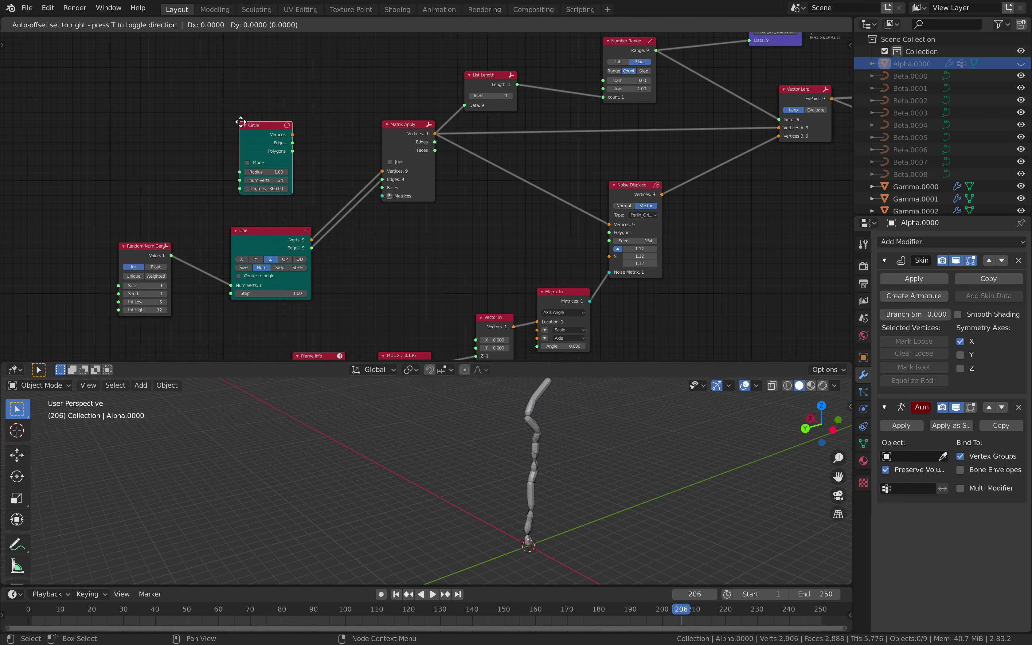
left_click(240, 122)
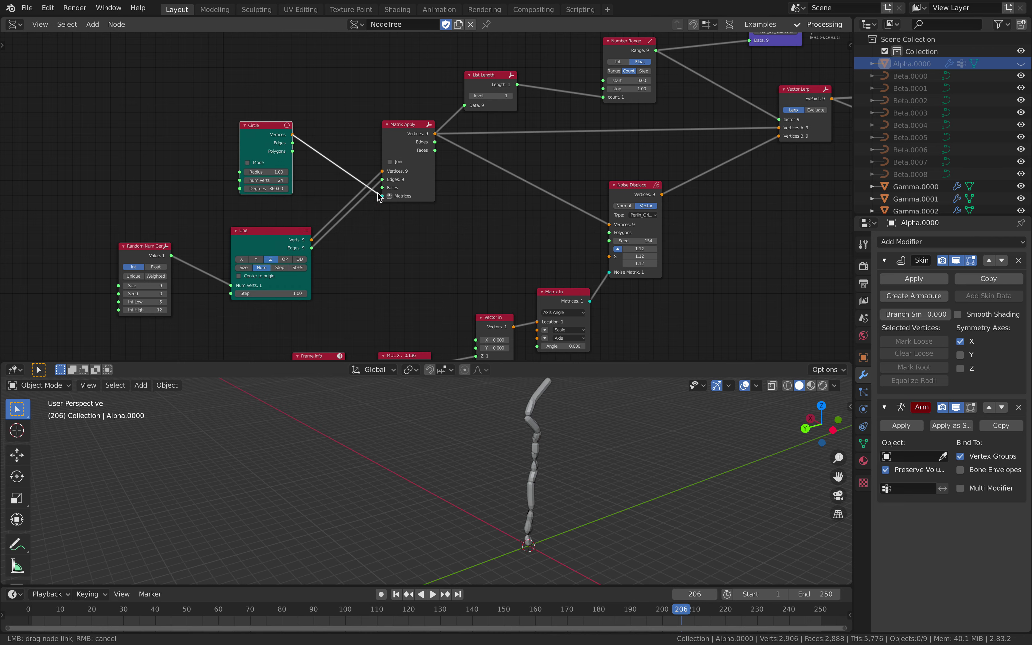
left_click_drag(393, 229, 383, 197)
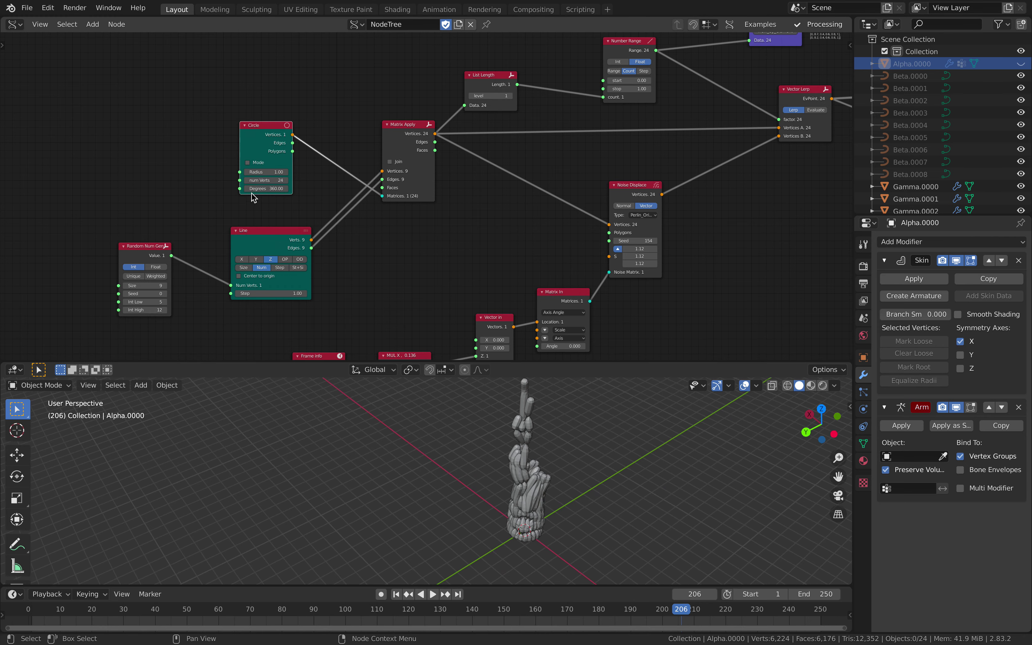
Set the new Circle node's radius to 5.68 and play the animation briefly
left_click_drag(267, 172, 307, 172)
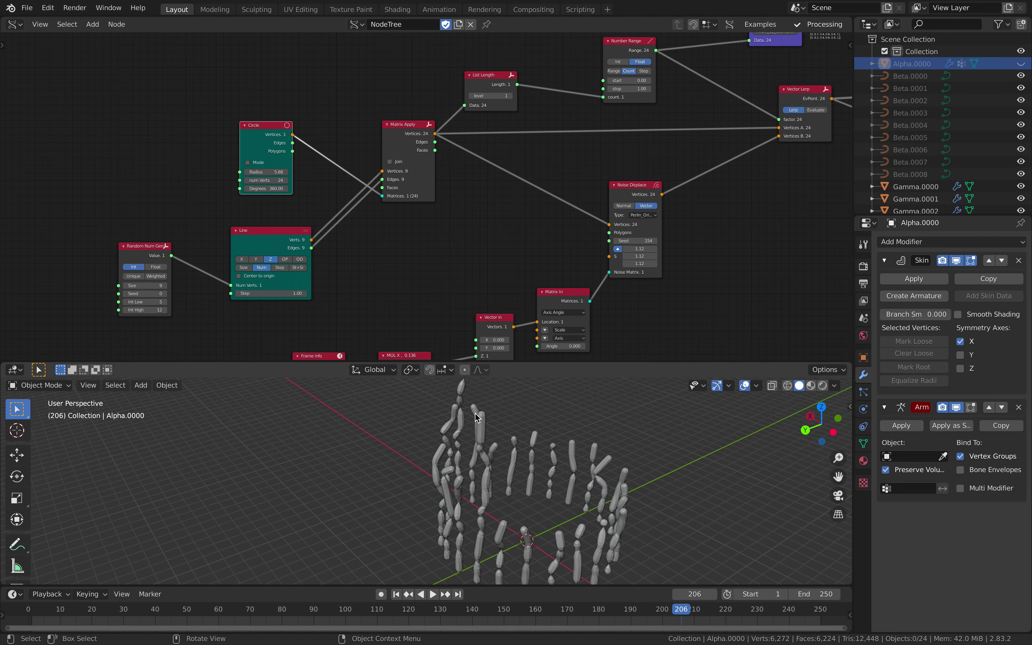
key("space")
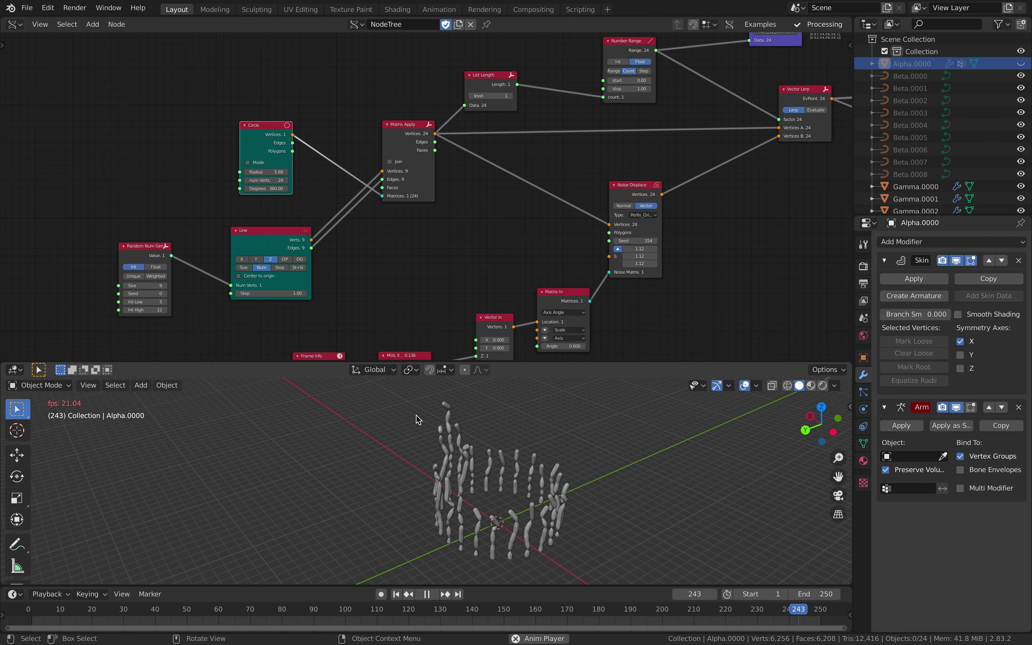
key("space")
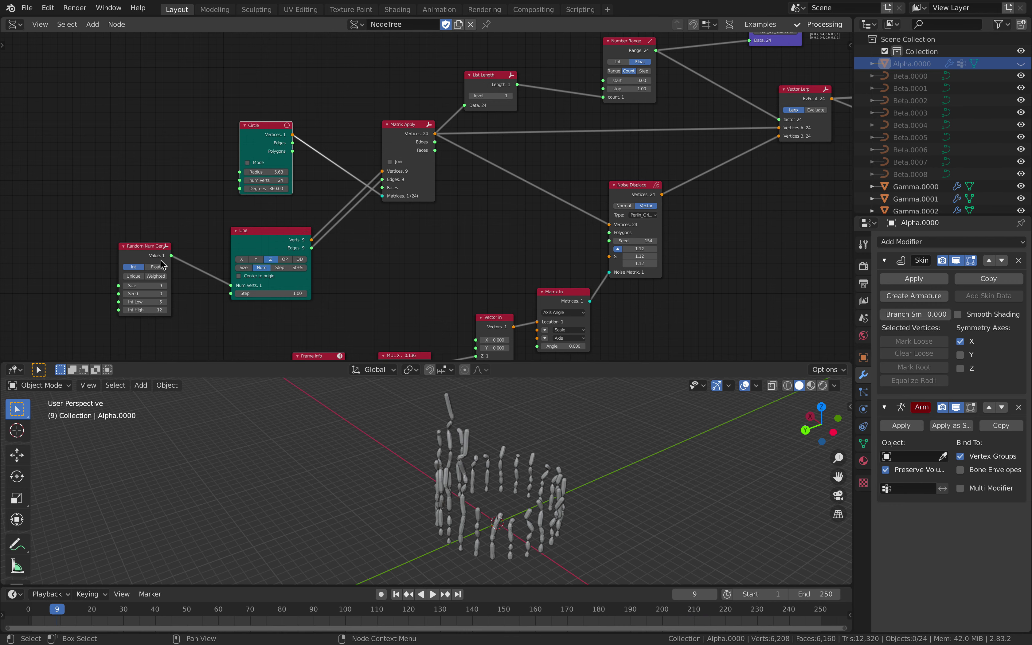
Set the Random Num Gen size to 24, view the ring of lines from the side and play the animation
key("Return")
middle_click_drag(563, 527, 489, 513)
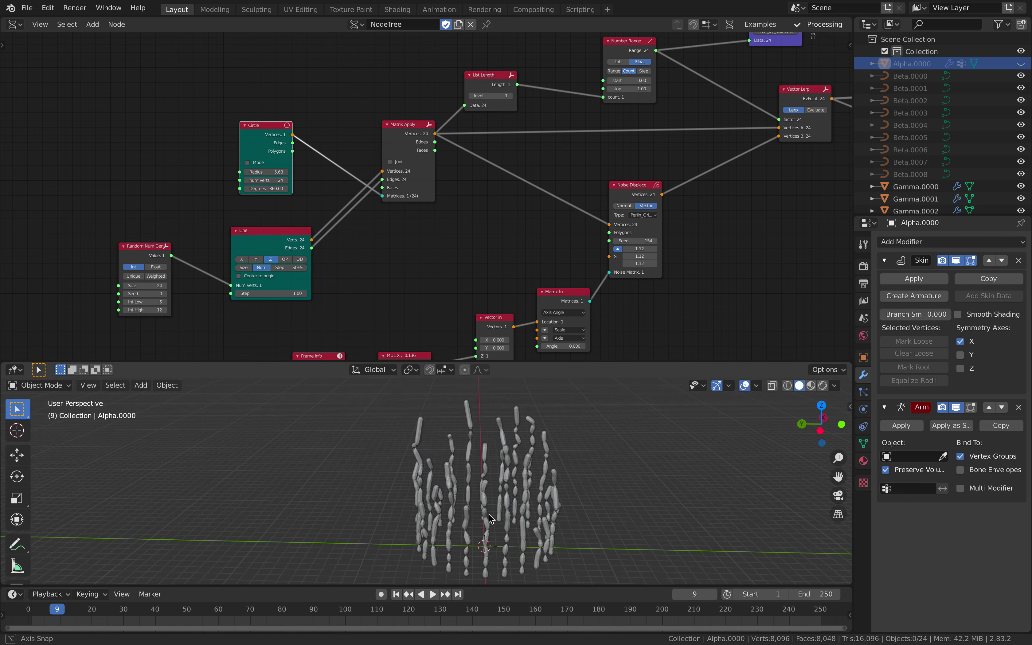
key("space")
key("space")
Adjust the Line node's step to 1.06 and preview the animated lines
left_click_drag(290, 293, 304, 293)
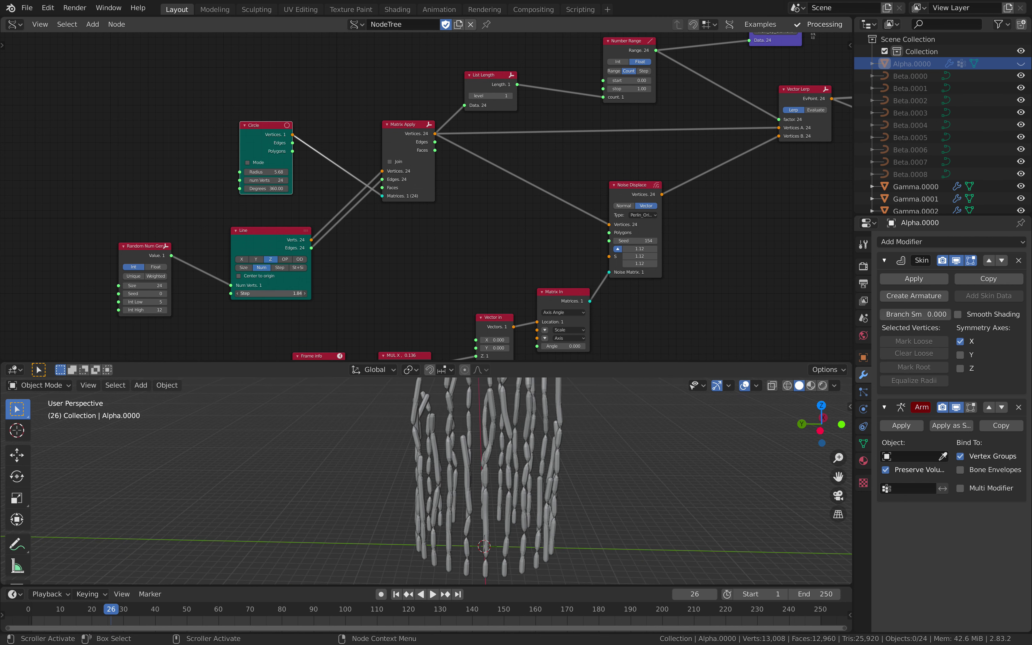
key("space")
mouse_move(393, 316)
middle_mouse_down()
mouse_move(398, 200)
mouse_move(374, 317)
middle_mouse_up()
key("space")
scroll(363, 251, "up", 3)
left_click_drag(222, 234, 211, 232)
Set the Noise Displace scale to 2.32 on all three axes and play back the stronger displacement
middle_click_drag(448, 178, 310, 228)
middle_click_drag(513, 237, 492, 185)
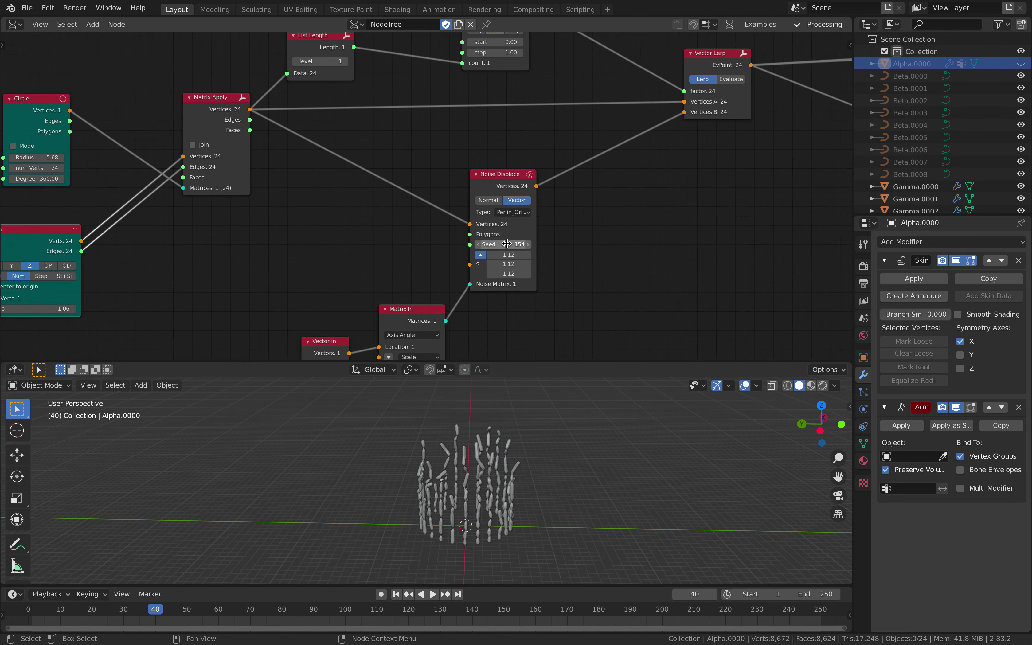
left_click_drag(508, 254, 550, 255)
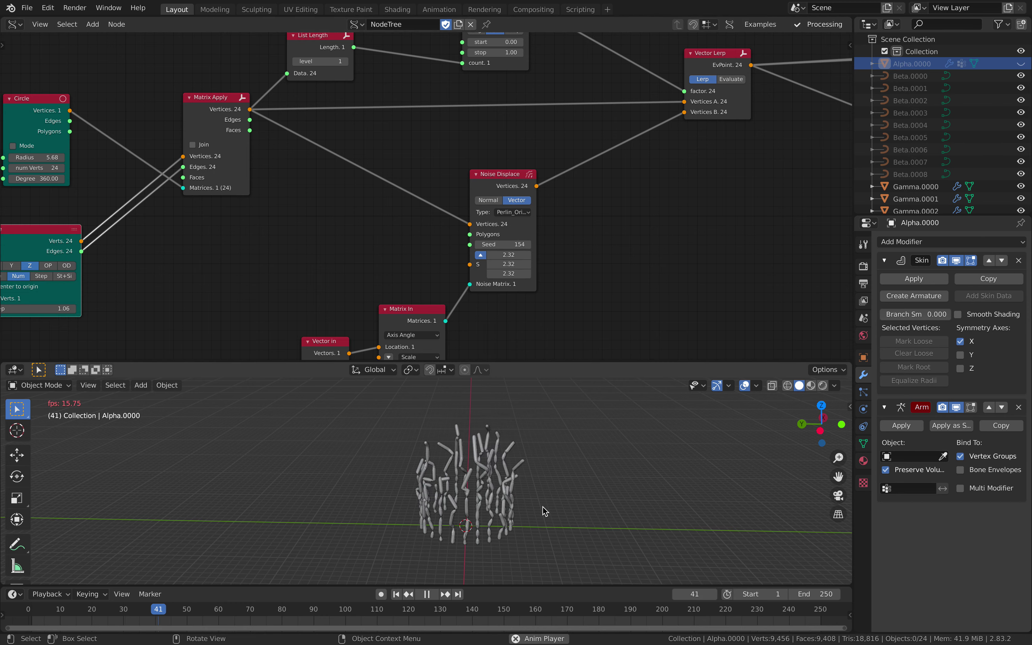
key("space")
mouse_move(542, 506)
middle_mouse_down()
mouse_move(569, 491)
mouse_move(554, 505)
middle_mouse_up()
key("space")
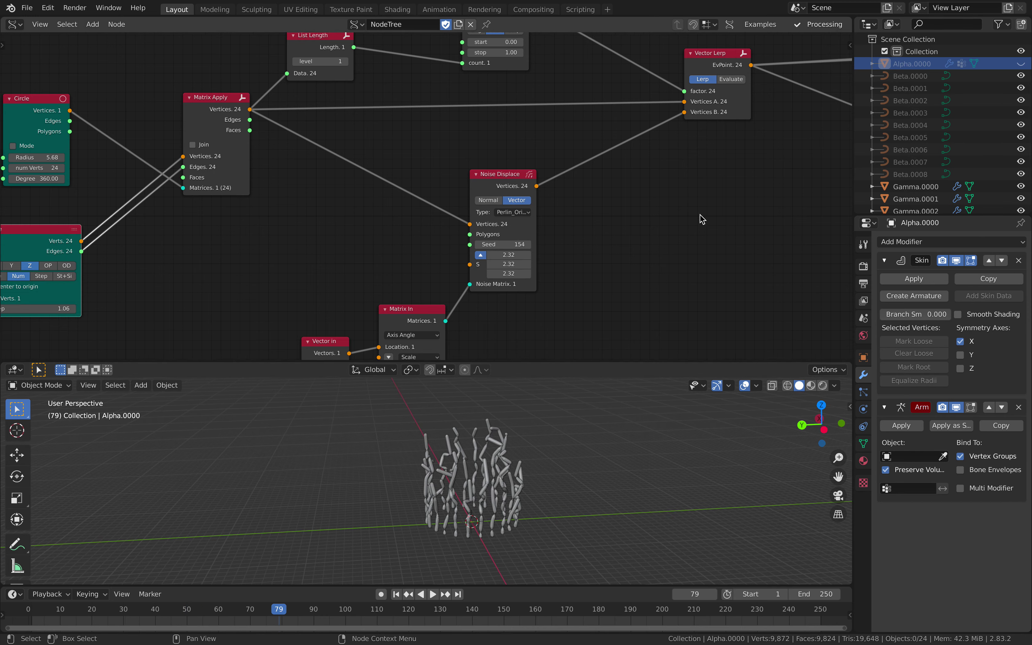
Show the PV Beta viewer's curves in the viewport and play the animation beside the skinned lines
middle_click_drag(700, 215, 550, 196)
scroll(550, 195, "down", 1)
middle_click_drag(640, 196, 438, 250)
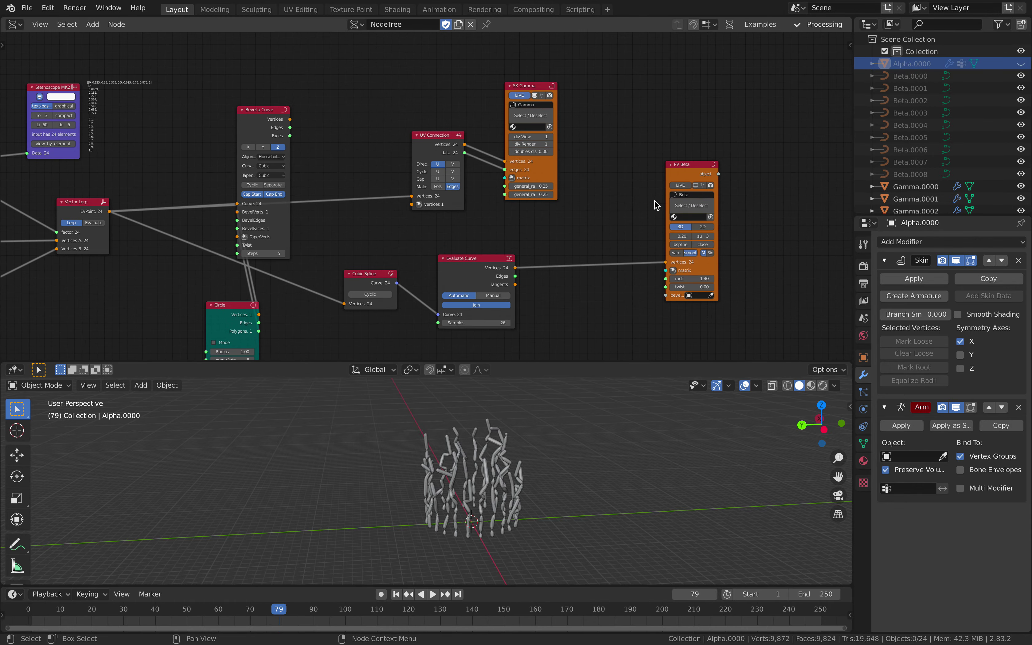
left_click(696, 186)
middle_click_drag(621, 182, 613, 146)
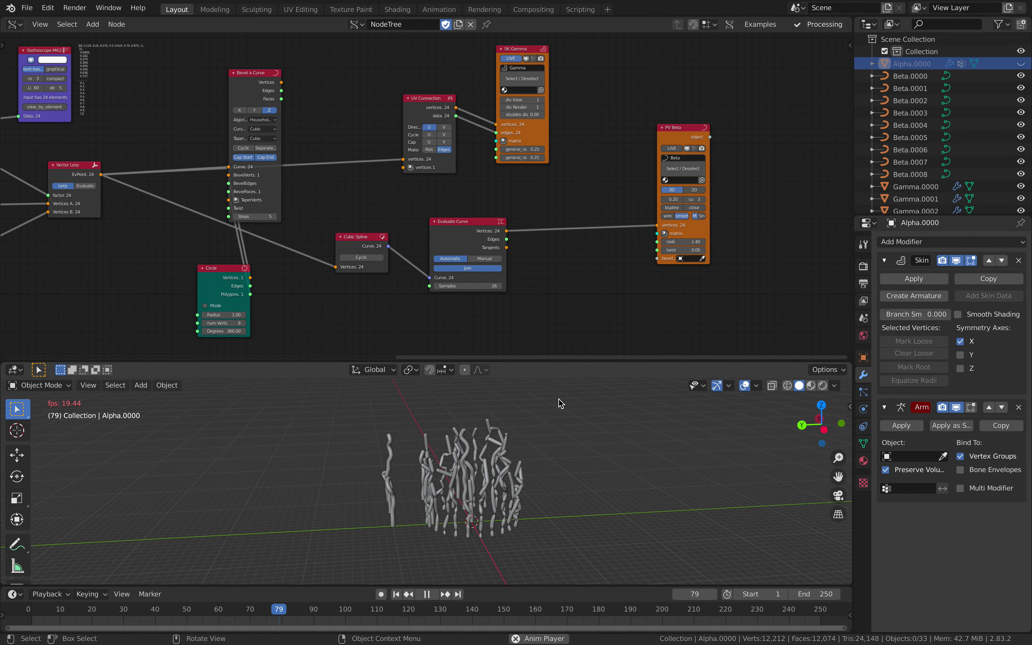
key("space")
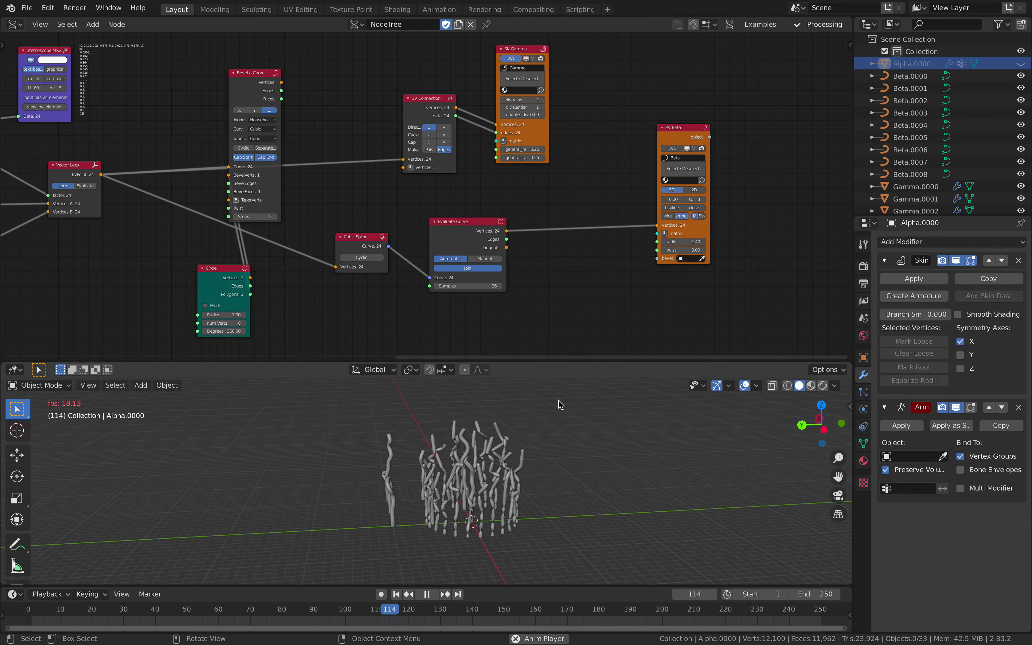
key("space")
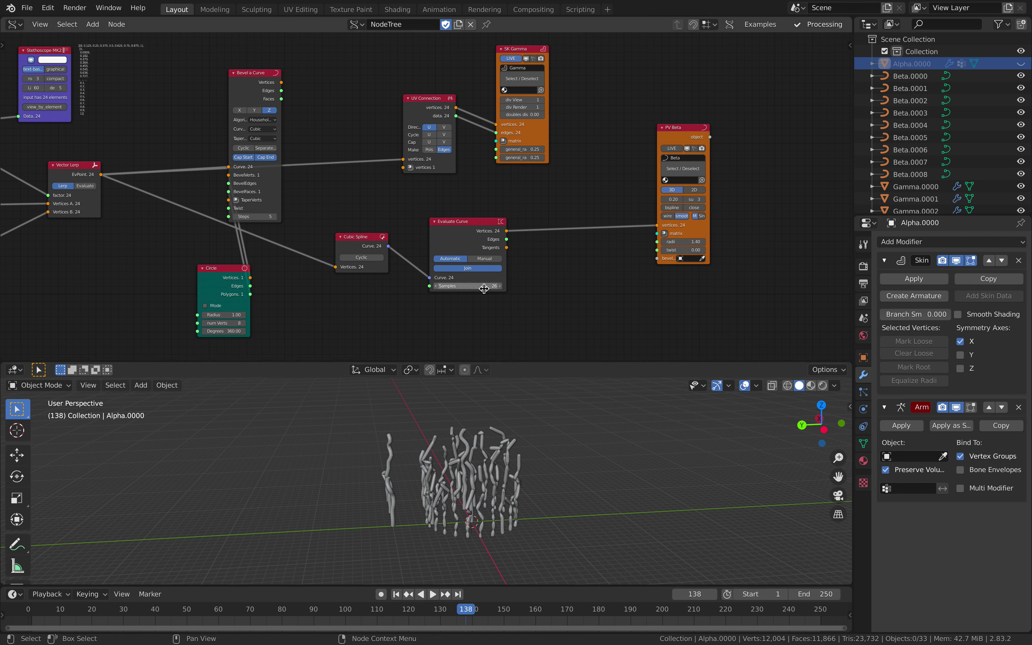
Set the Evaluate Curve samples to 28 and enable live updating on the PV Beta viewer, checking playback
key("space")
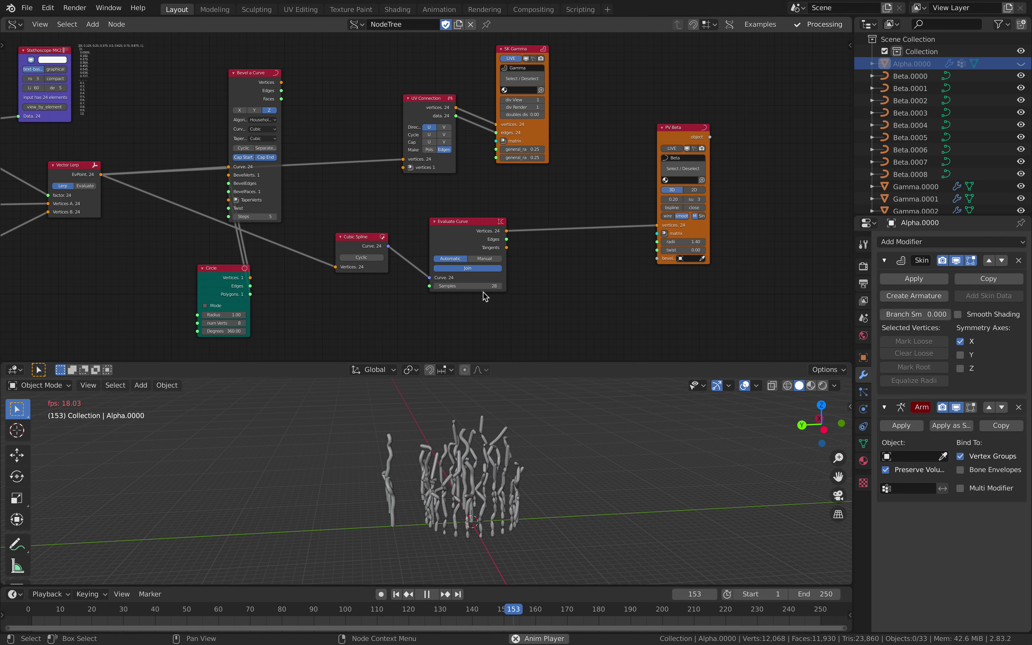
key("space")
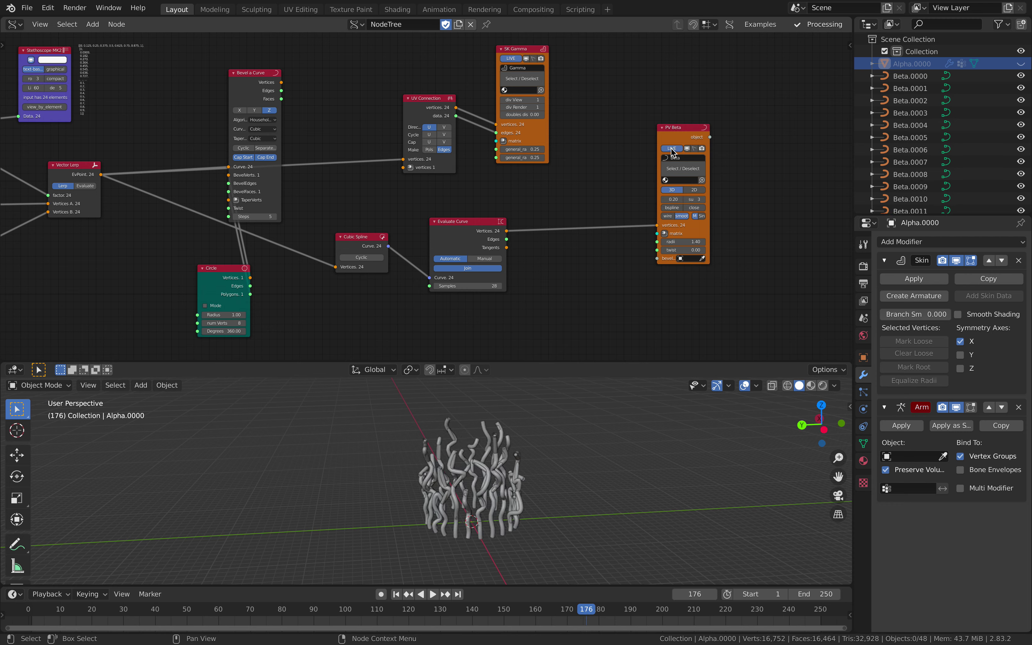
key("space")
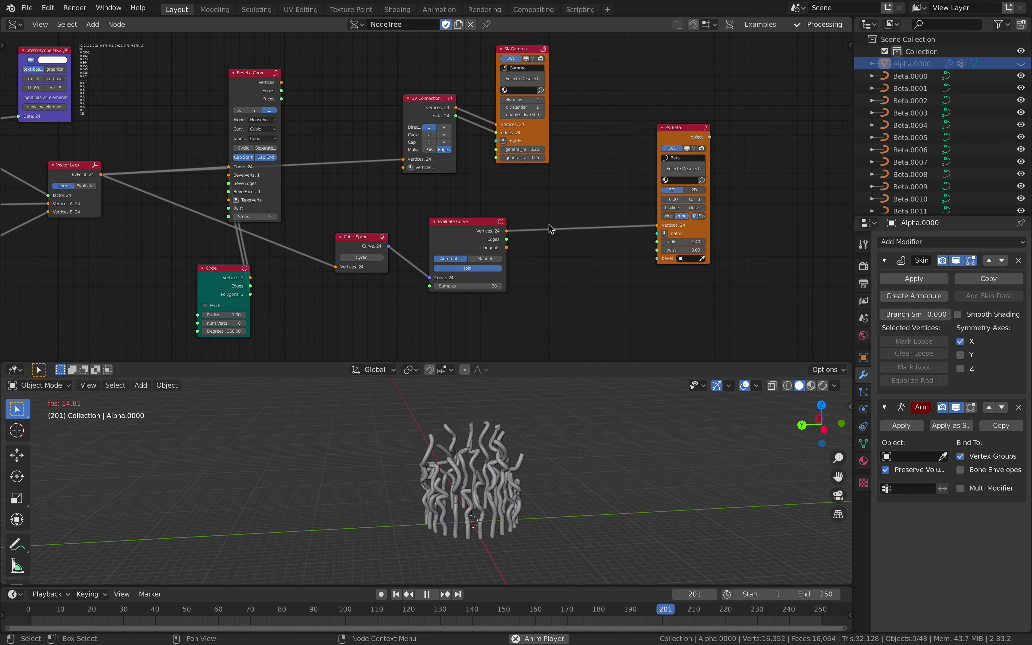
key("space")
Add a Matrix In node to the PV Beta viewer's matrix input, adjust its location and play the animation
left_click(664, 234)
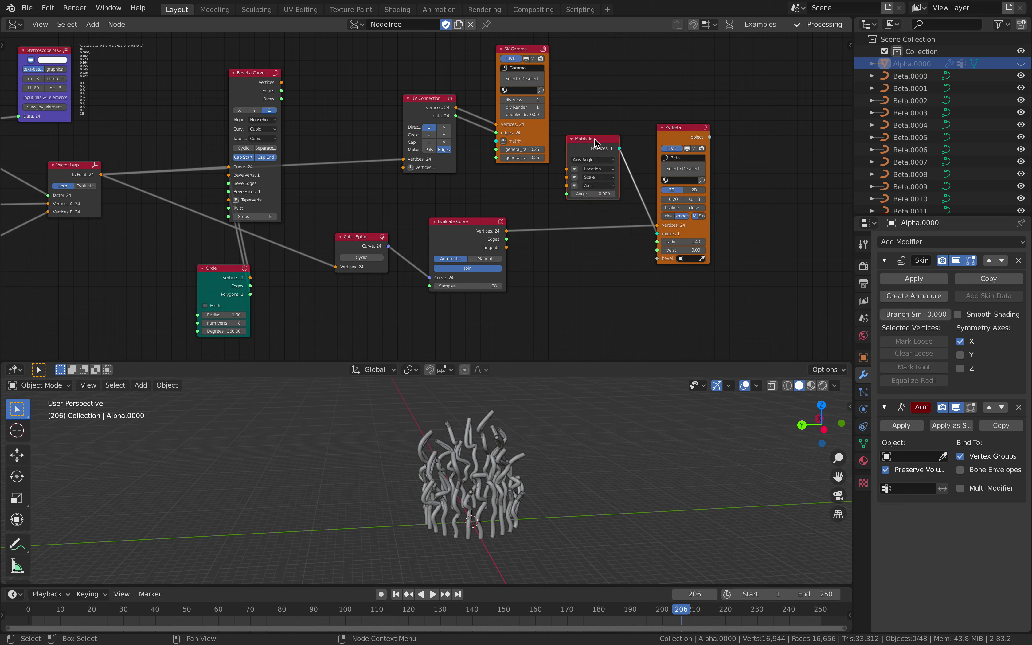
left_click_drag(598, 169, 700, 169)
middle_click_drag(532, 449, 410, 446)
key("space")
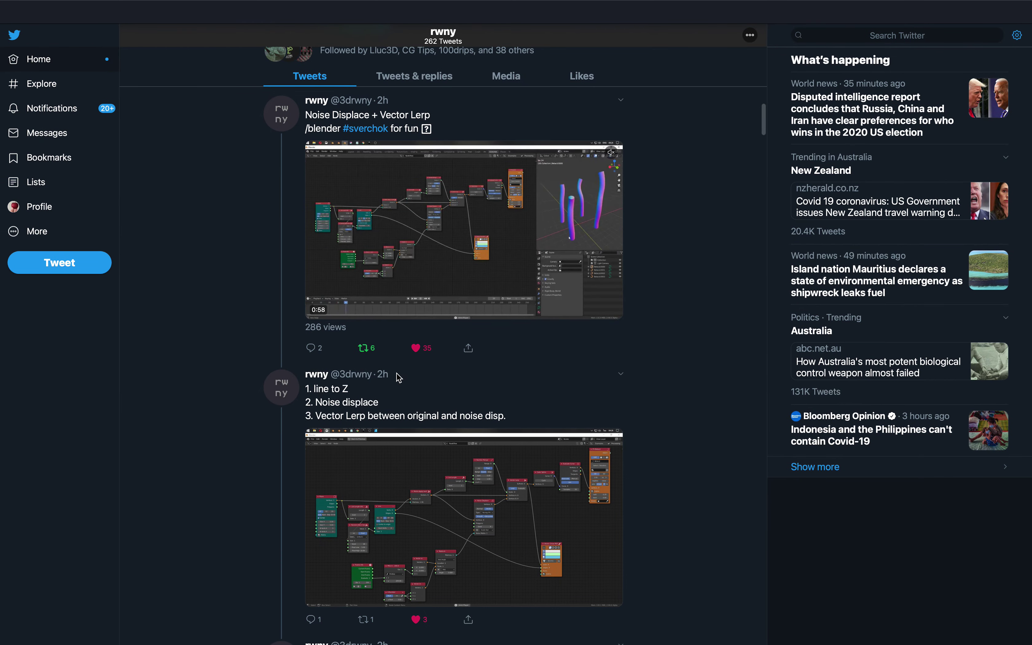
Switch to Twitter and return to the Noise Displace + Vector Lerp video post
scroll(422, 371, "up", 2)
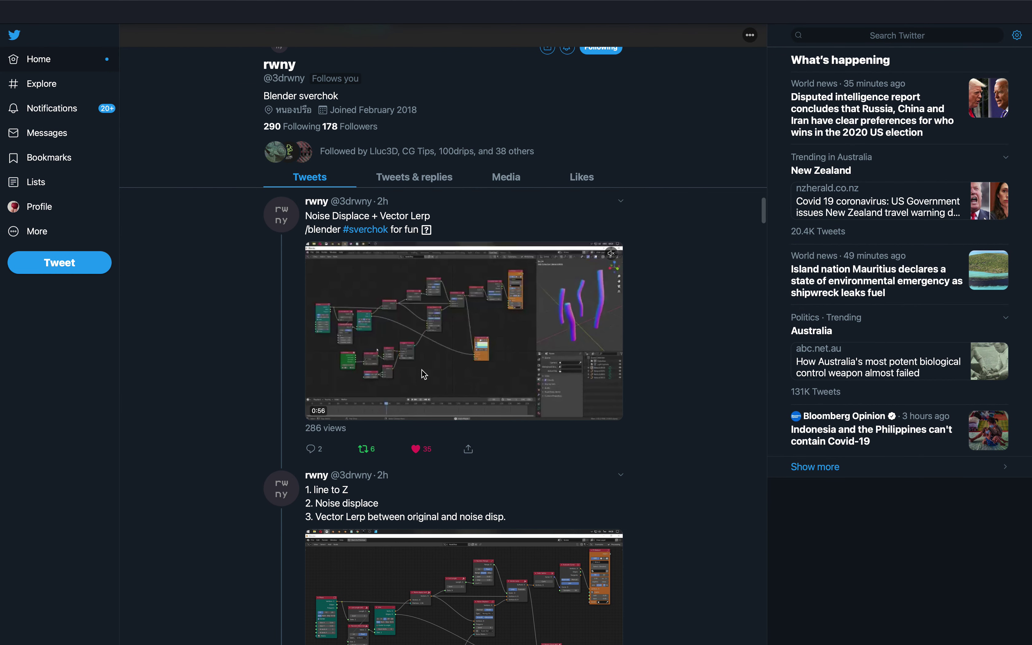